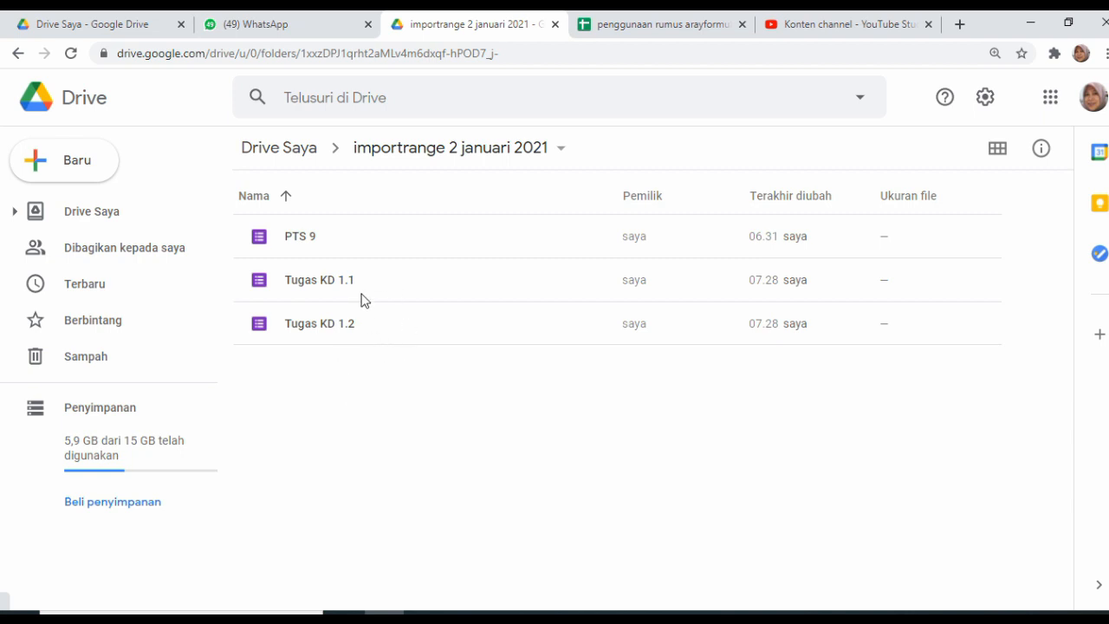
Open the Tugas KD 1.1 form and review its sections, including the NAMA, KELAS and NO. ABSEN identity questions
{"action": "double_click", "coordinate": [305, 280]}
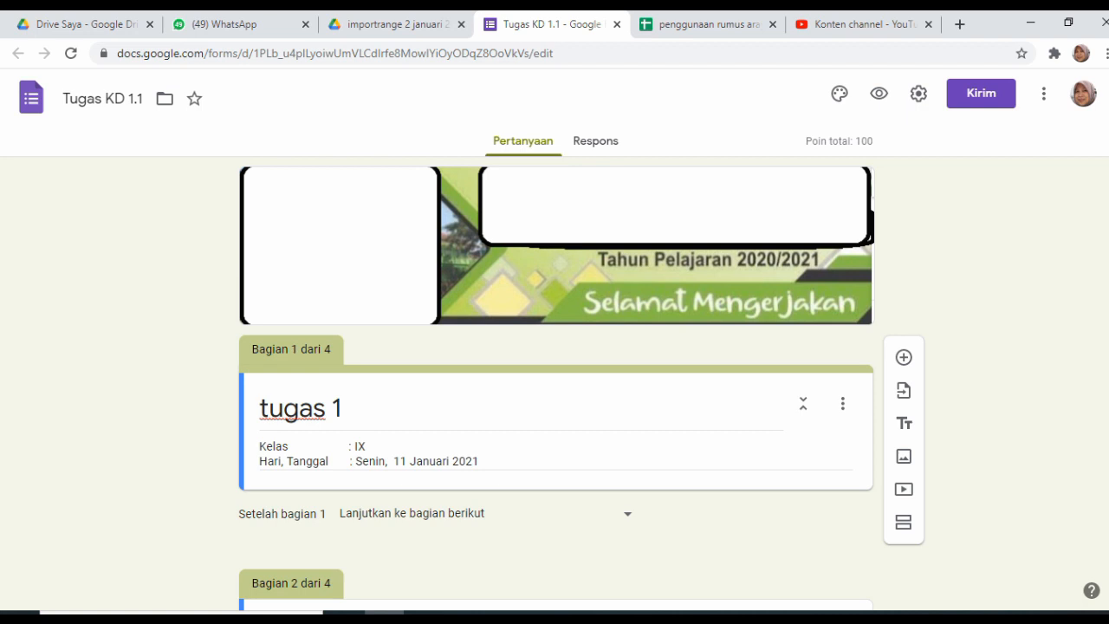
{"action": "scroll", "coordinate": [554, 382], "scroll_direction": "down", "scroll_amount": 5}
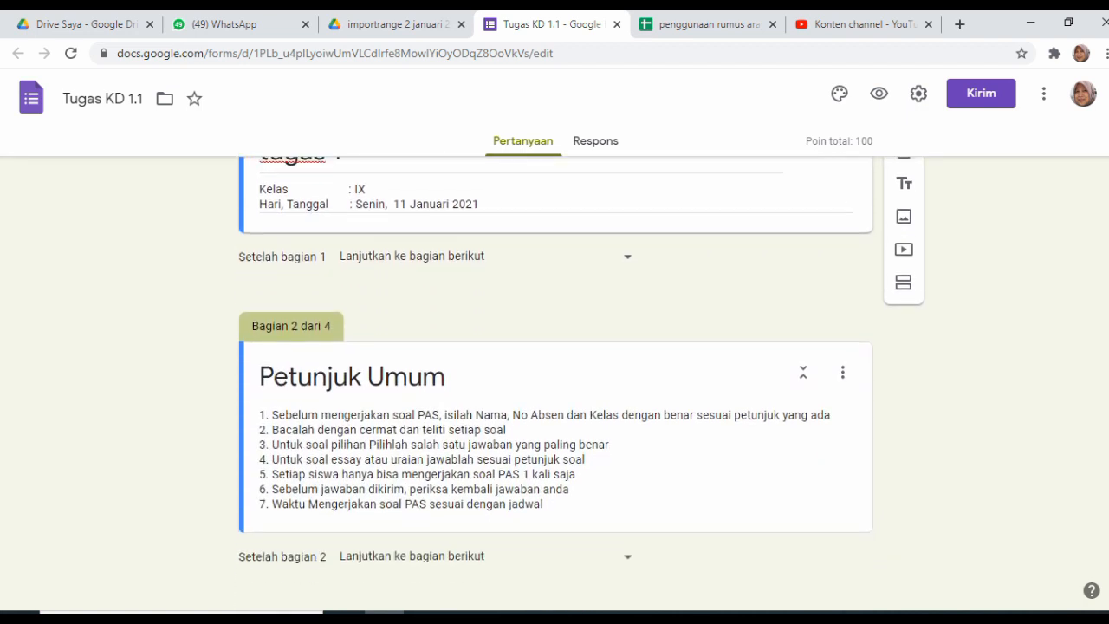
{"action": "scroll", "coordinate": [554, 381], "scroll_direction": "down", "scroll_amount": 5}
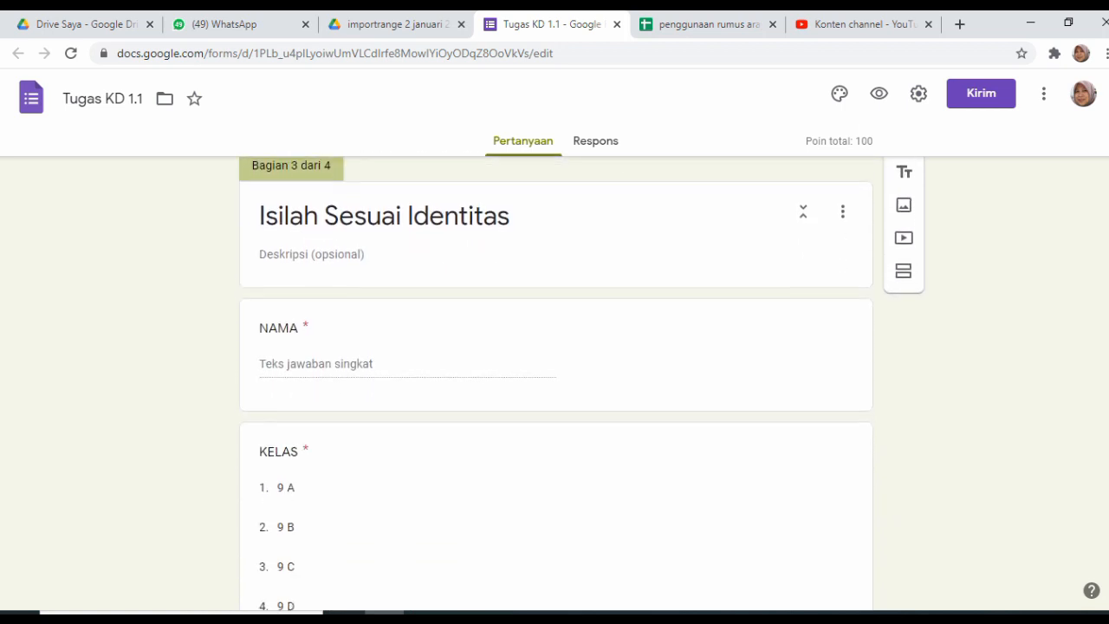
{"action": "scroll", "coordinate": [544, 184], "scroll_direction": "up", "scroll_amount": 1}
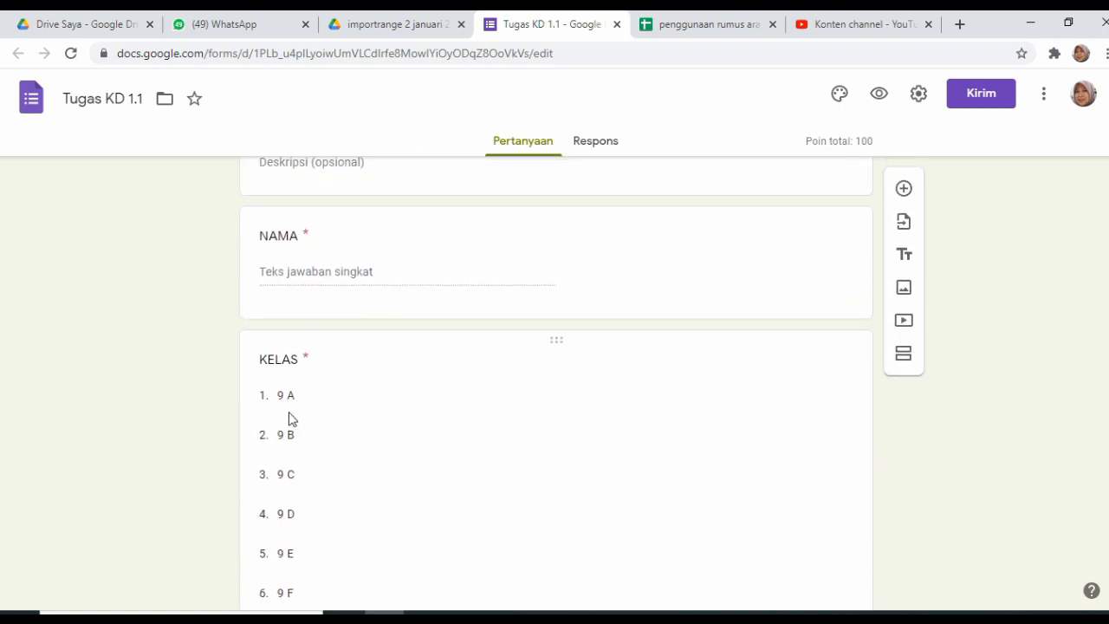
{"action": "left_click", "coordinate": [543, 406]}
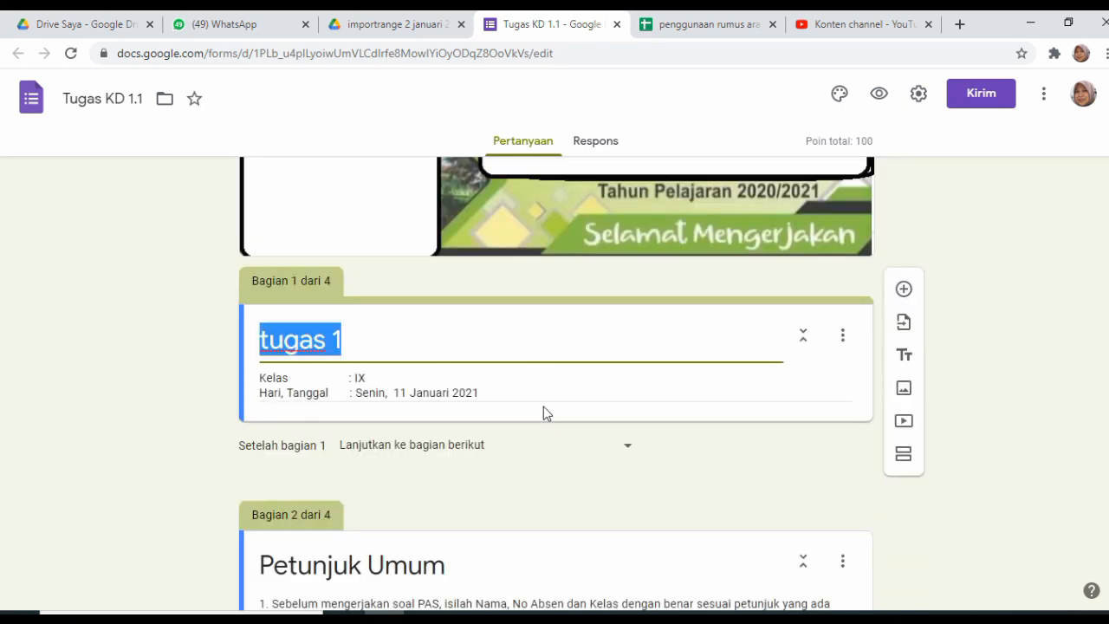
{"action": "scroll", "coordinate": [543, 406], "scroll_direction": "down", "scroll_amount": 15}
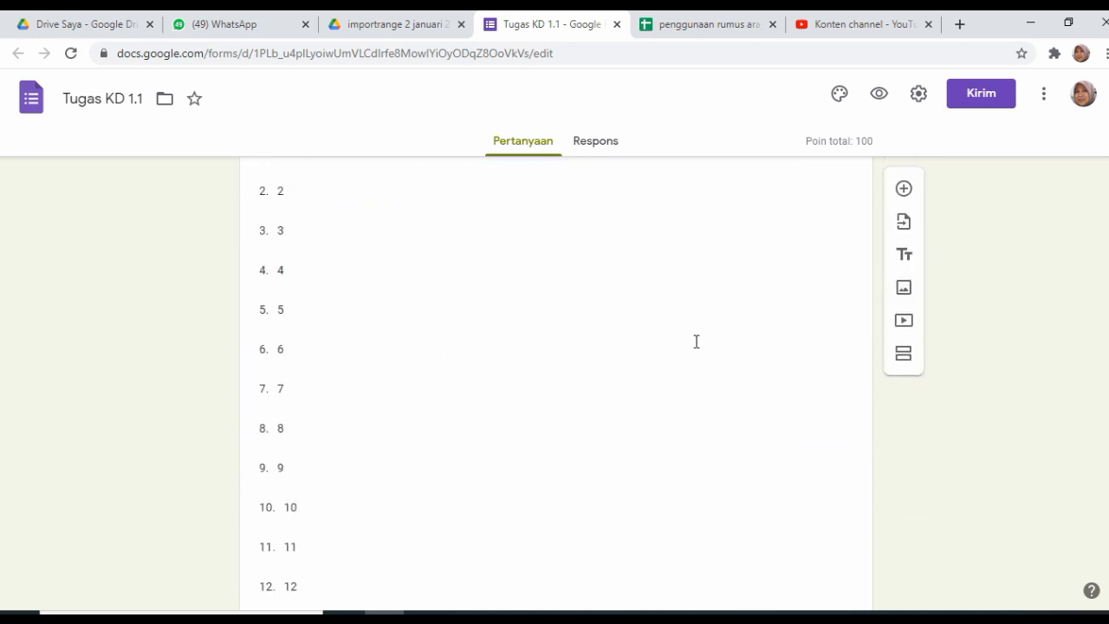
{"action": "scroll", "coordinate": [696, 342], "scroll_direction": "down", "scroll_amount": 15}
{"action": "scroll", "coordinate": [696, 348], "scroll_direction": "up", "scroll_amount": 20}
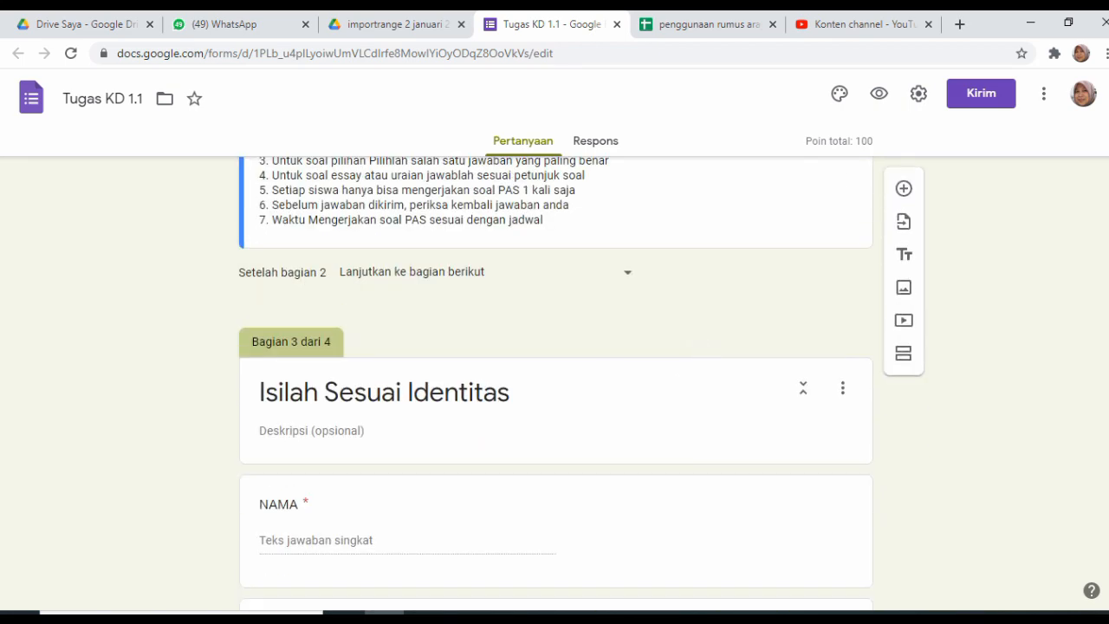
{"action": "scroll", "coordinate": [554, 381], "scroll_direction": "down", "scroll_amount": 5}
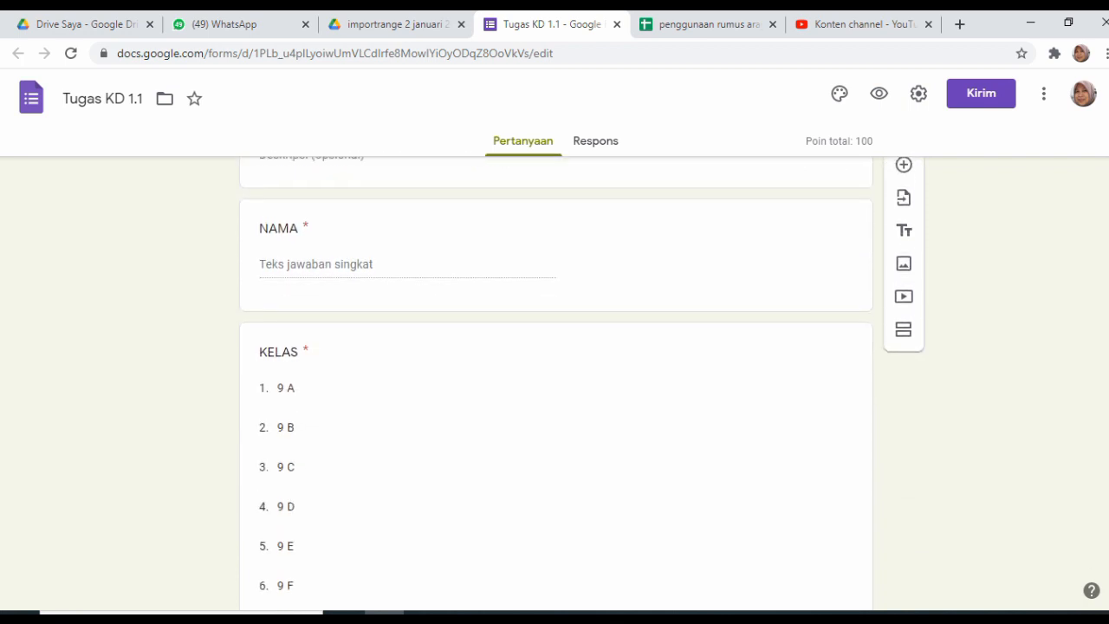
{"action": "scroll", "coordinate": [555, 382], "scroll_direction": "down", "scroll_amount": 1}
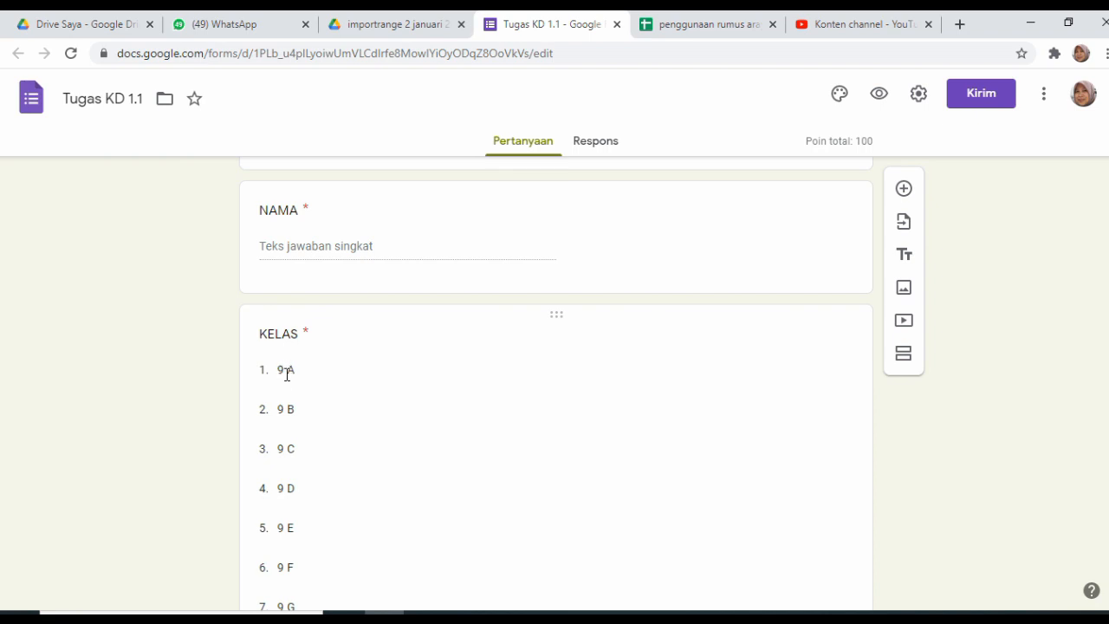
Open the Tugas KD 1.2 form from the importrange 2 januari 2021 folder and review its identity questions and heading
{"action": "left_click", "coordinate": [408, 27]}
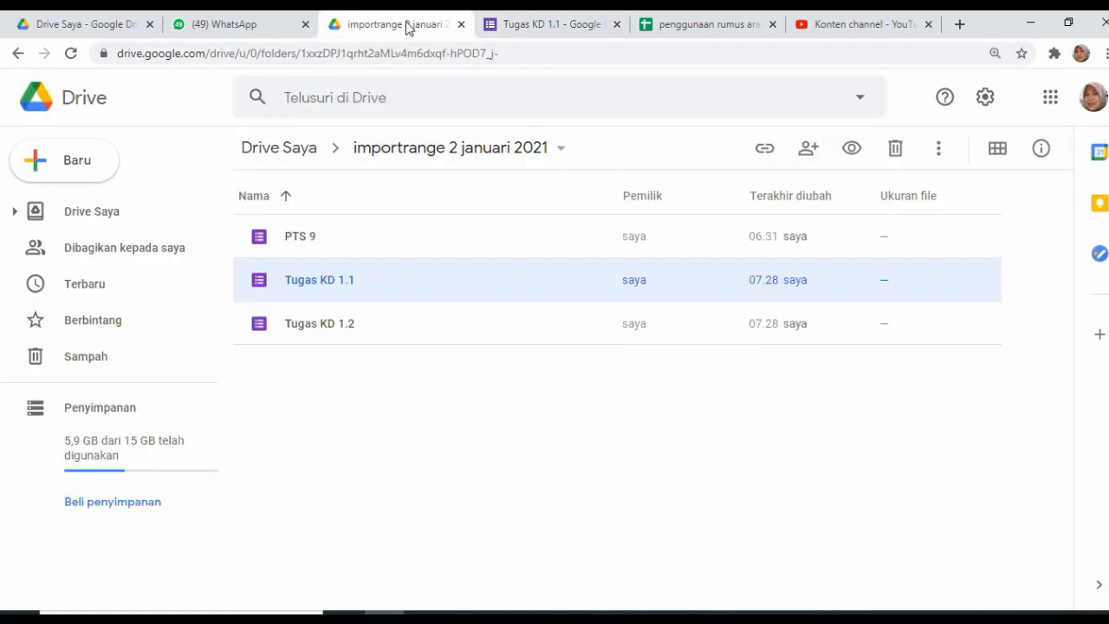
{"action": "double_click", "coordinate": [316, 337]}
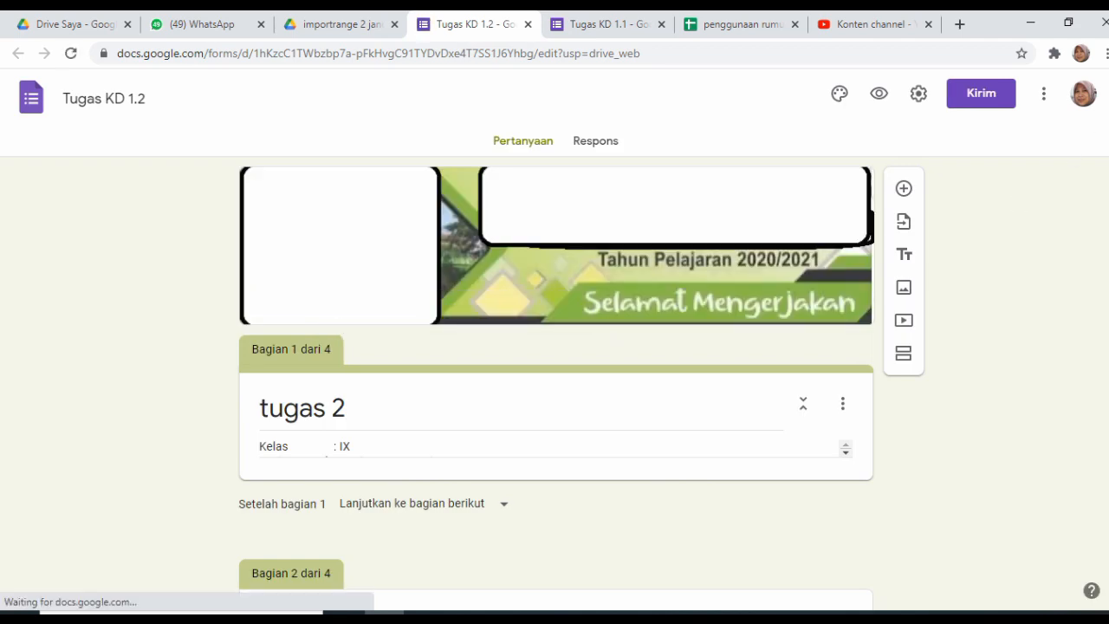
{"action": "scroll", "coordinate": [1073, 155], "scroll_direction": "down", "scroll_amount": 6}
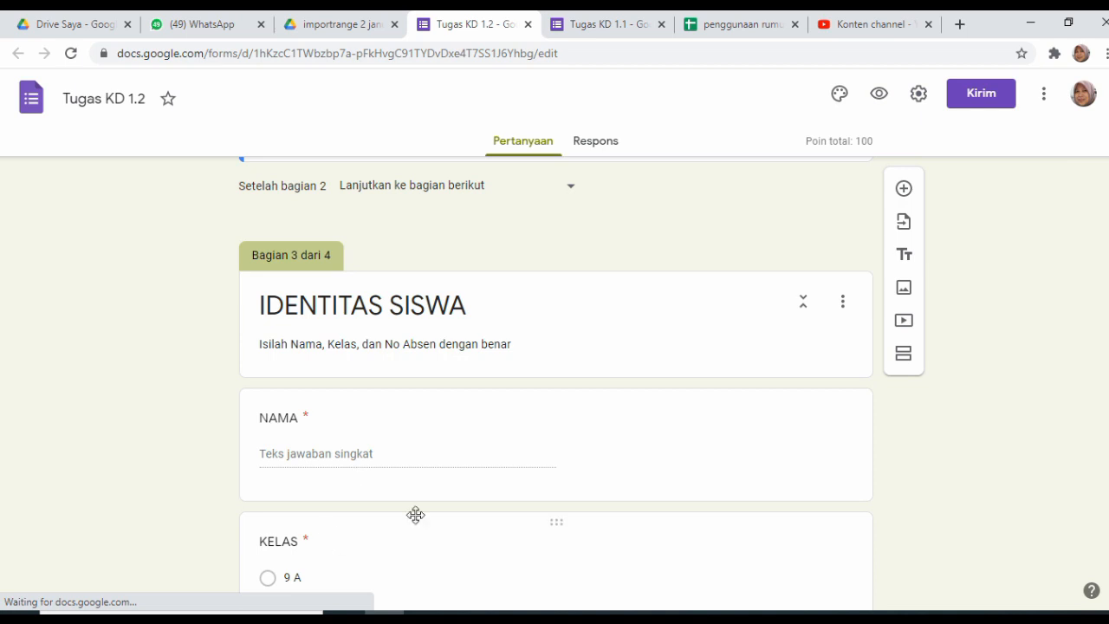
{"action": "scroll", "coordinate": [416, 519], "scroll_direction": "down", "scroll_amount": 5}
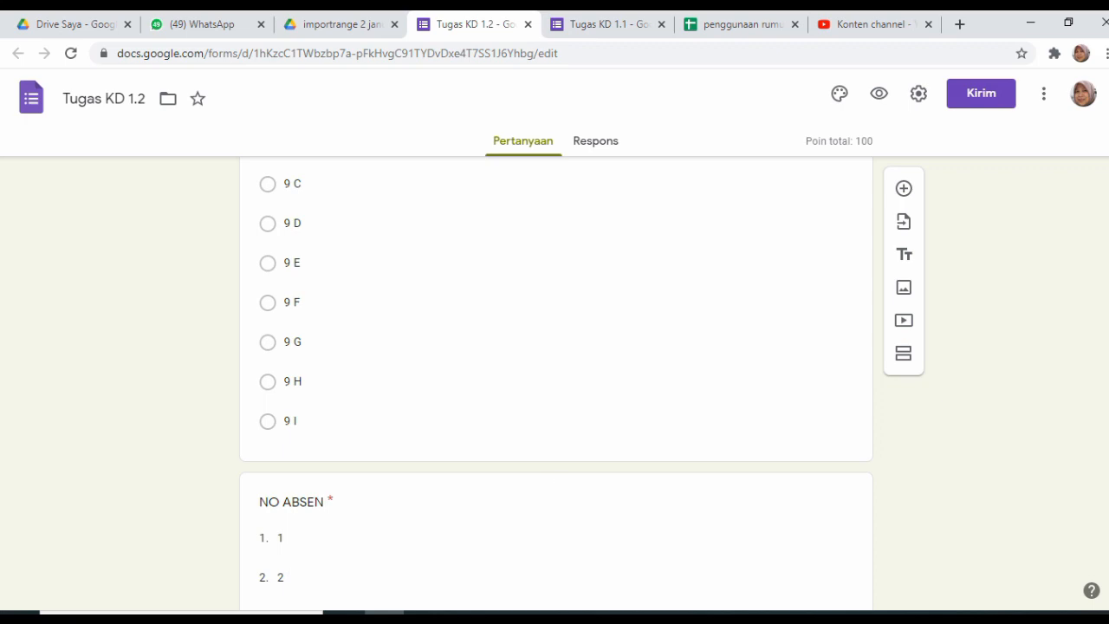
{"action": "scroll", "coordinate": [554, 381], "scroll_direction": "up", "scroll_amount": 15}
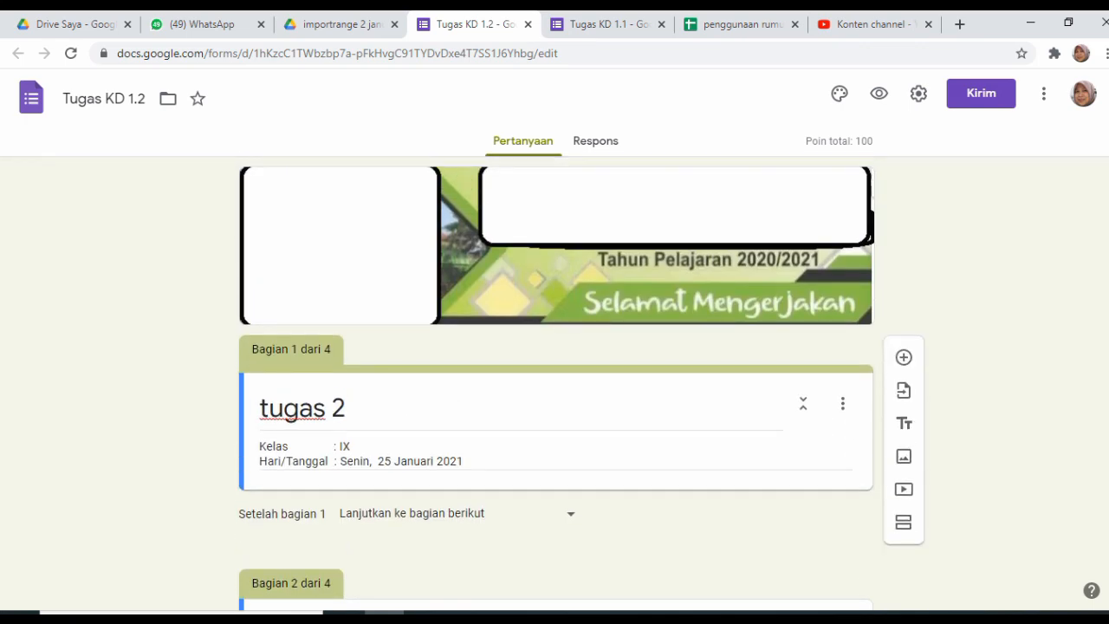
{"action": "scroll", "coordinate": [555, 381], "scroll_direction": "down", "scroll_amount": 3}
Return to the Tugas KD 1.1 form and create a new spreadsheet named Tugas KD 1.1 (Respons) for its responses
{"action": "left_click_drag", "start_coordinate": [564, 26], "coordinate": [480, 31]}
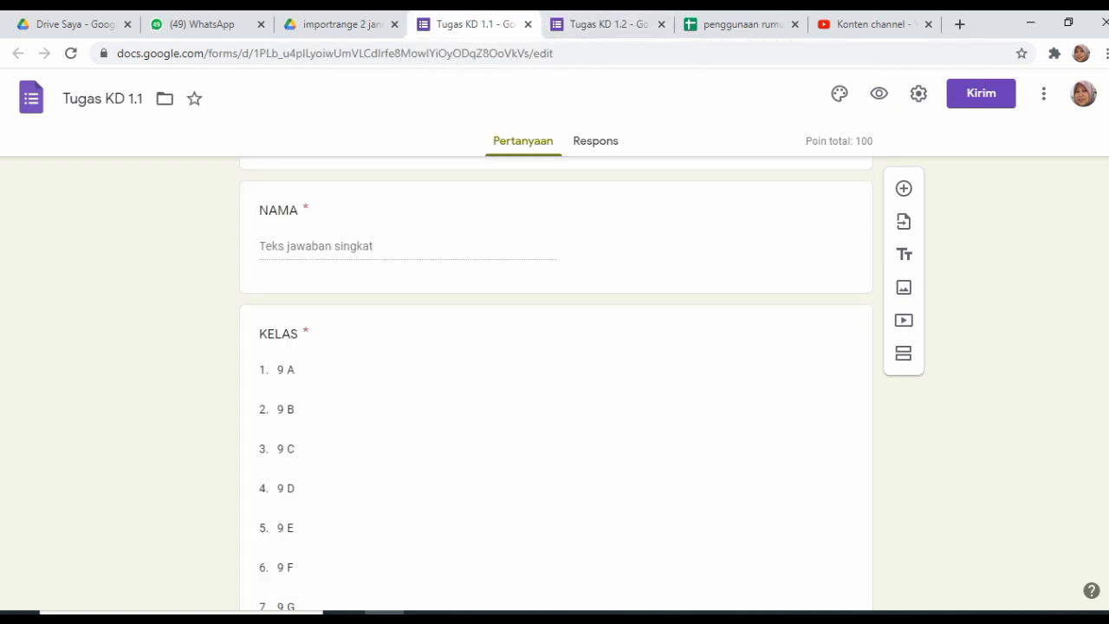
{"action": "scroll", "coordinate": [703, 208], "scroll_direction": "up", "scroll_amount": 7}
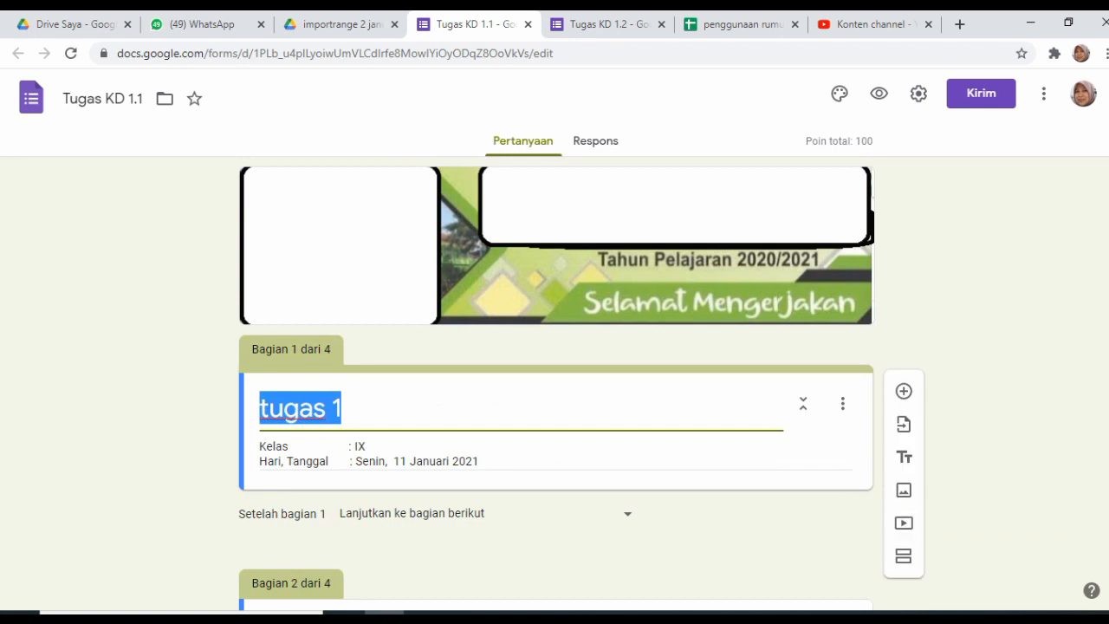
{"action": "left_click", "coordinate": [604, 152]}
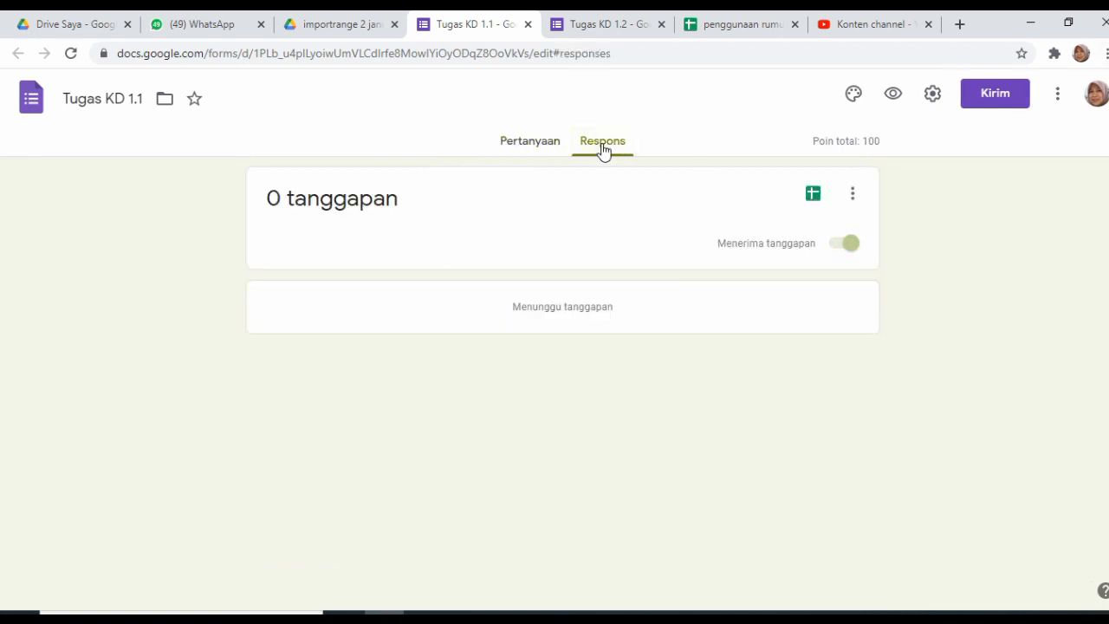
{"action": "left_click", "coordinate": [813, 194]}
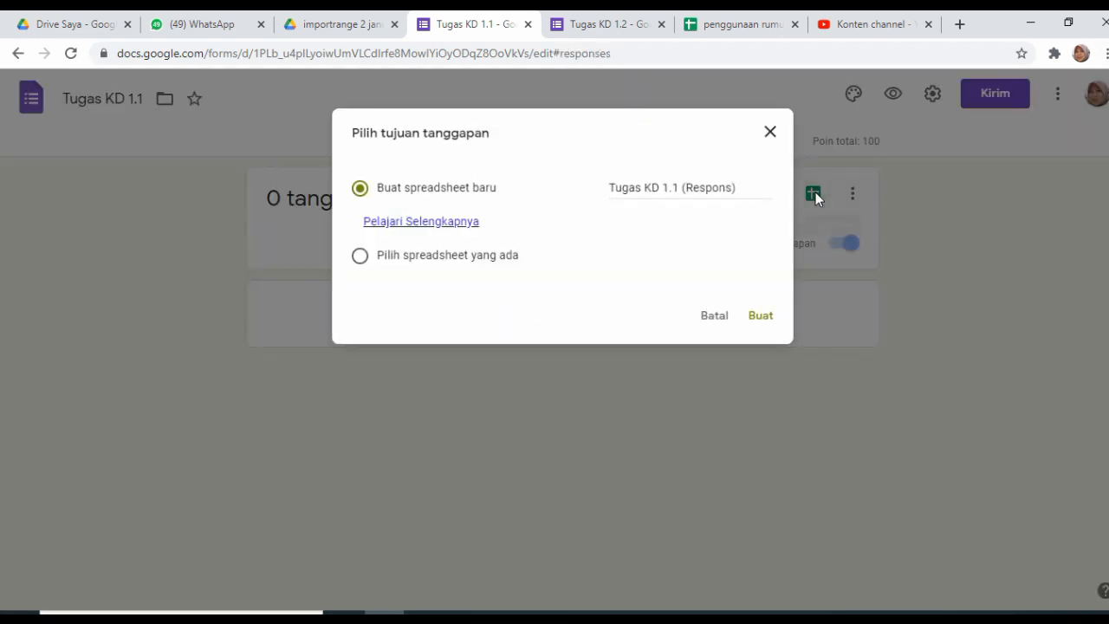
{"action": "left_click", "coordinate": [755, 318]}
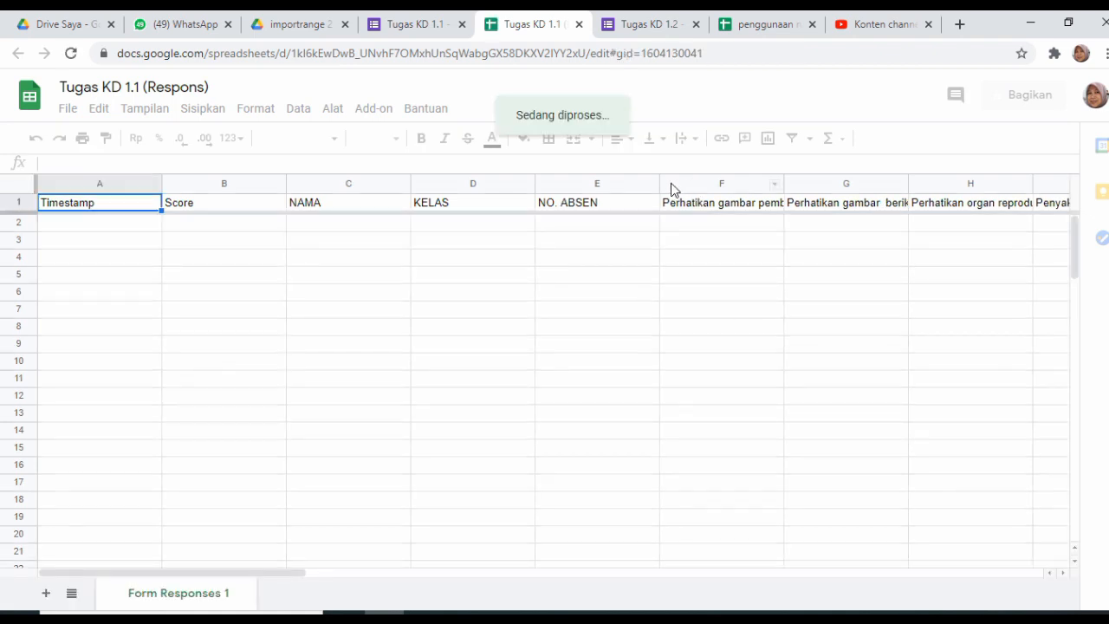
Insert three blank columns before column F, between NO. ABSEN and the first question column
{"action": "left_click", "coordinate": [685, 185]}
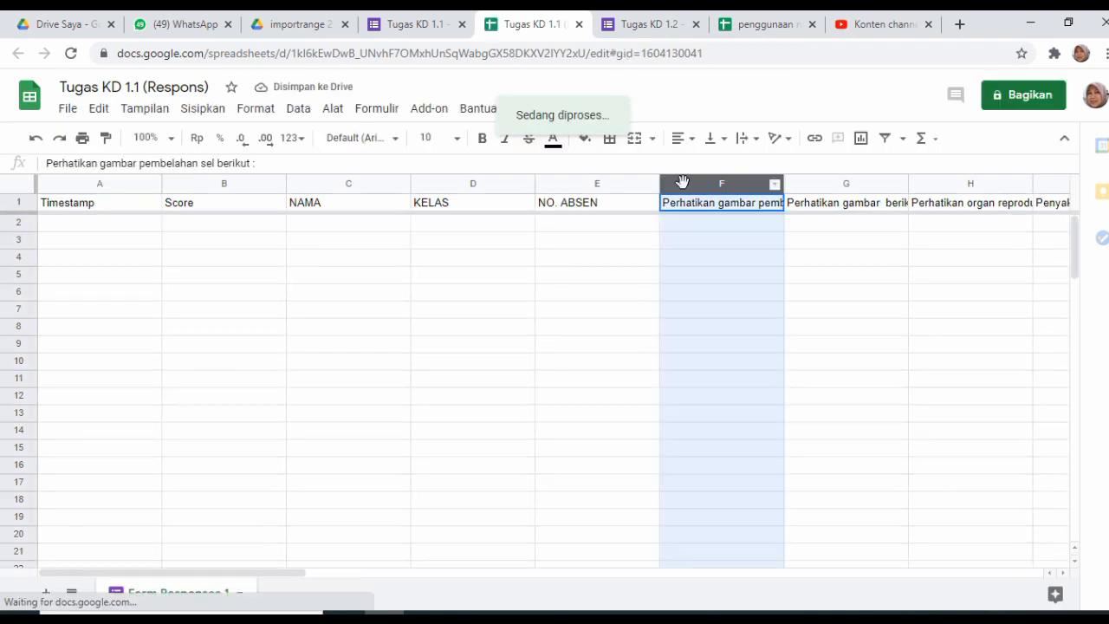
{"action": "left_click_drag", "start_coordinate": [871, 182], "coordinate": [960, 183]}
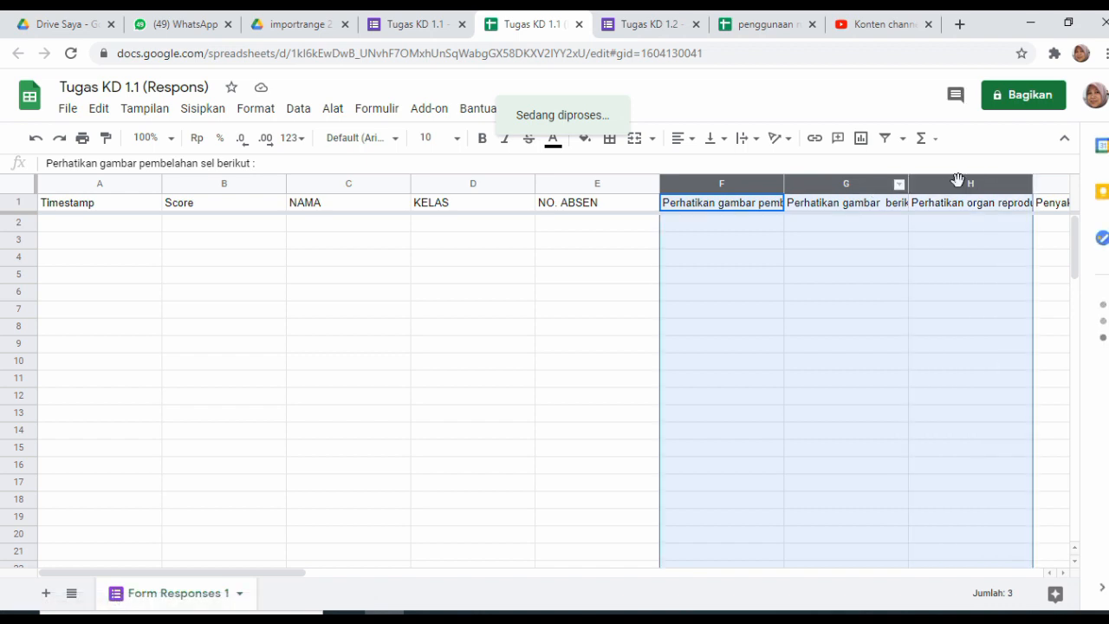
{"action": "right_click", "coordinate": [960, 184]}
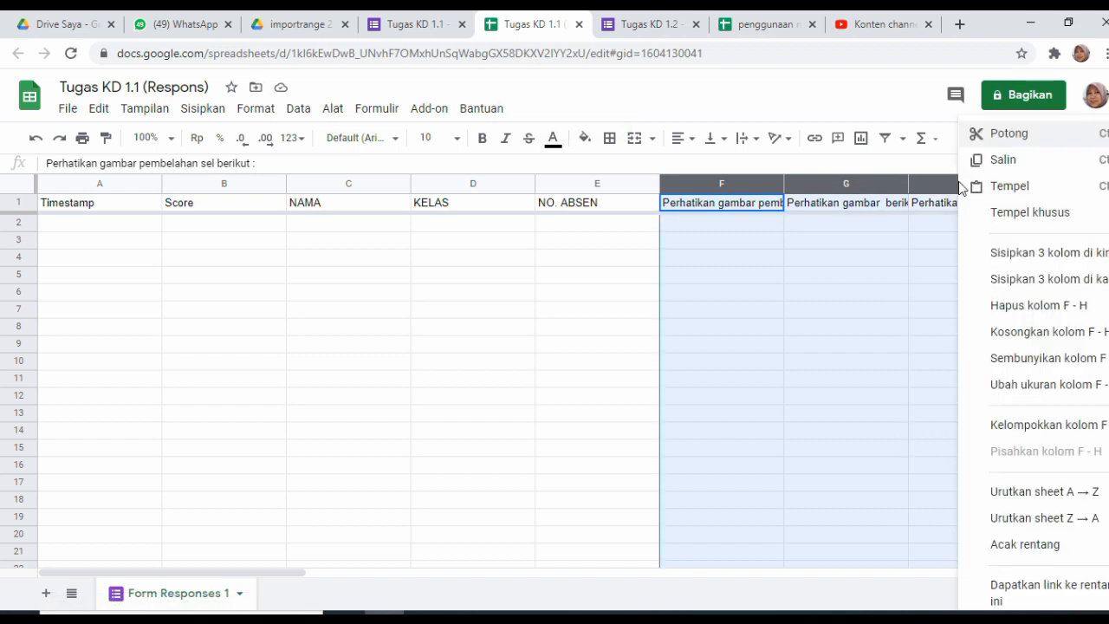
{"action": "left_click", "coordinate": [1016, 260]}
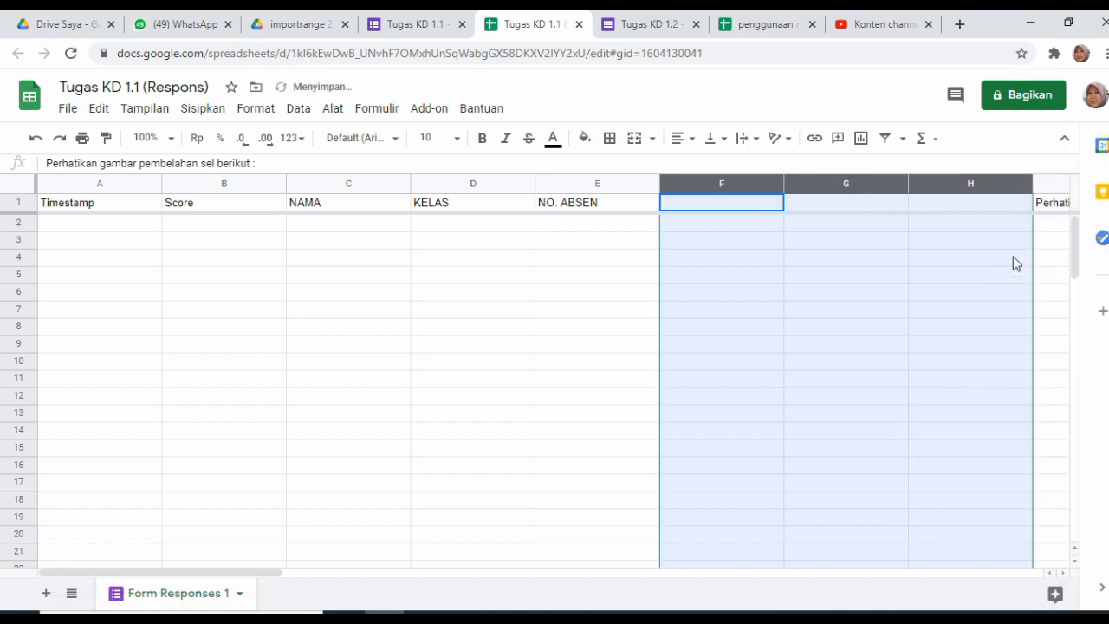
{"action": "left_click", "coordinate": [951, 208]}
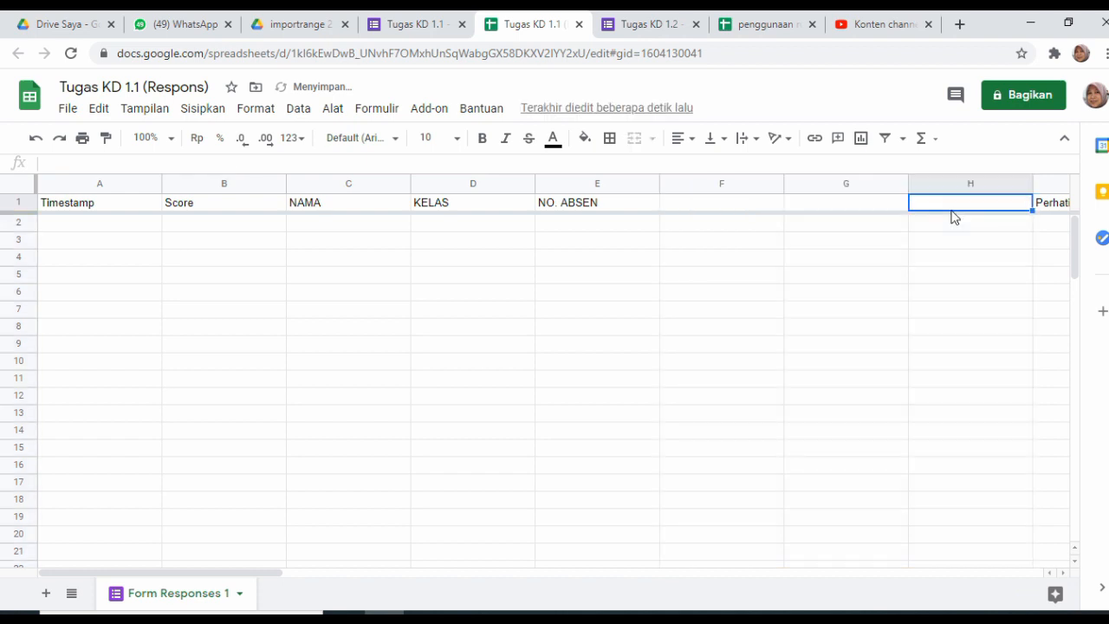
Begin an ARRAYFORMULA in F1 with an IF condition that checks row(A:A)=1
{"action": "left_click", "coordinate": [684, 206]}
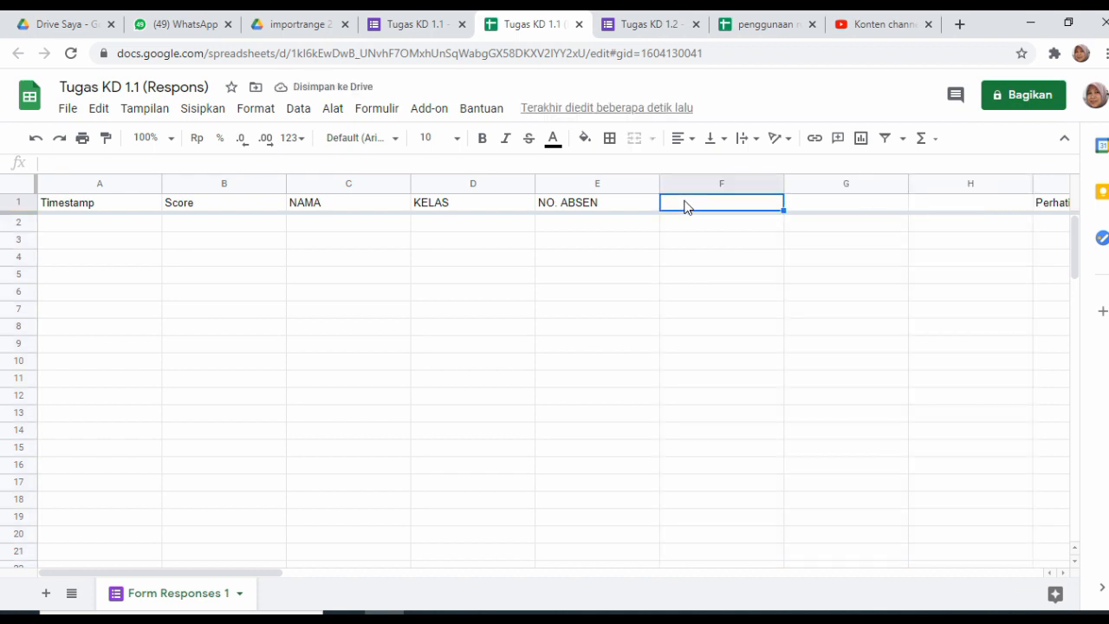
{"action": "type", "text": "="}
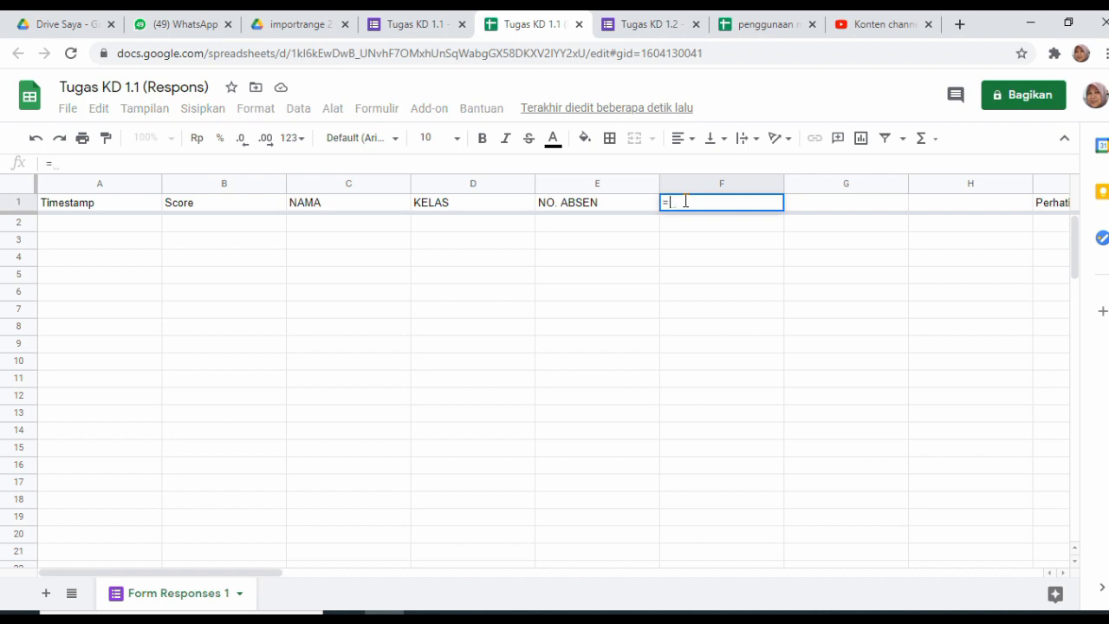
{"action": "type", "text": "array"}
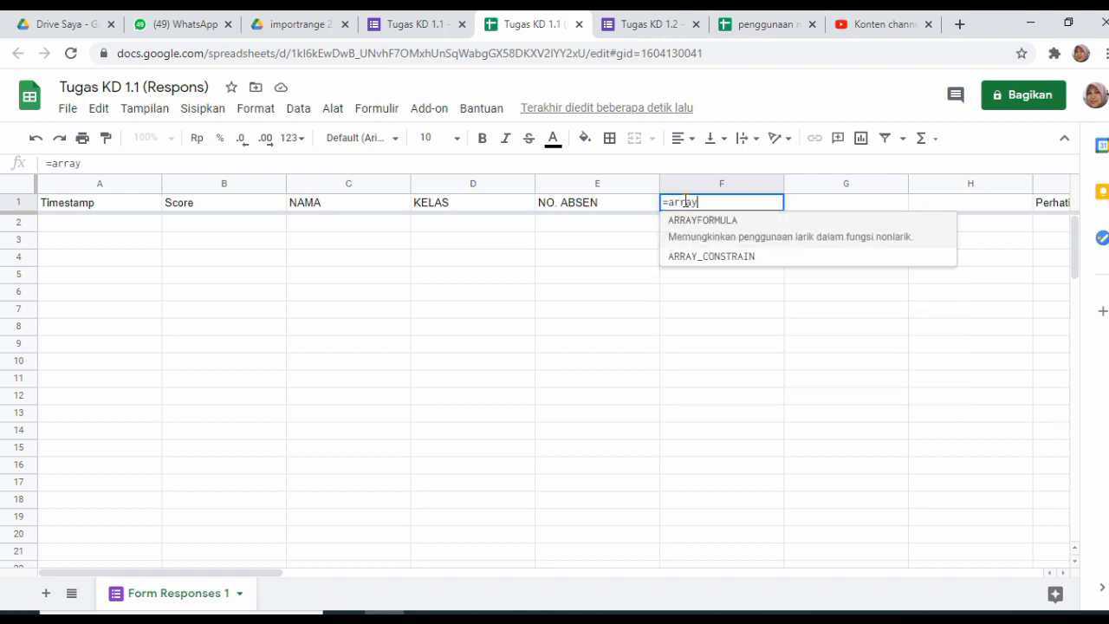
{"action": "type", "text": "formula"}
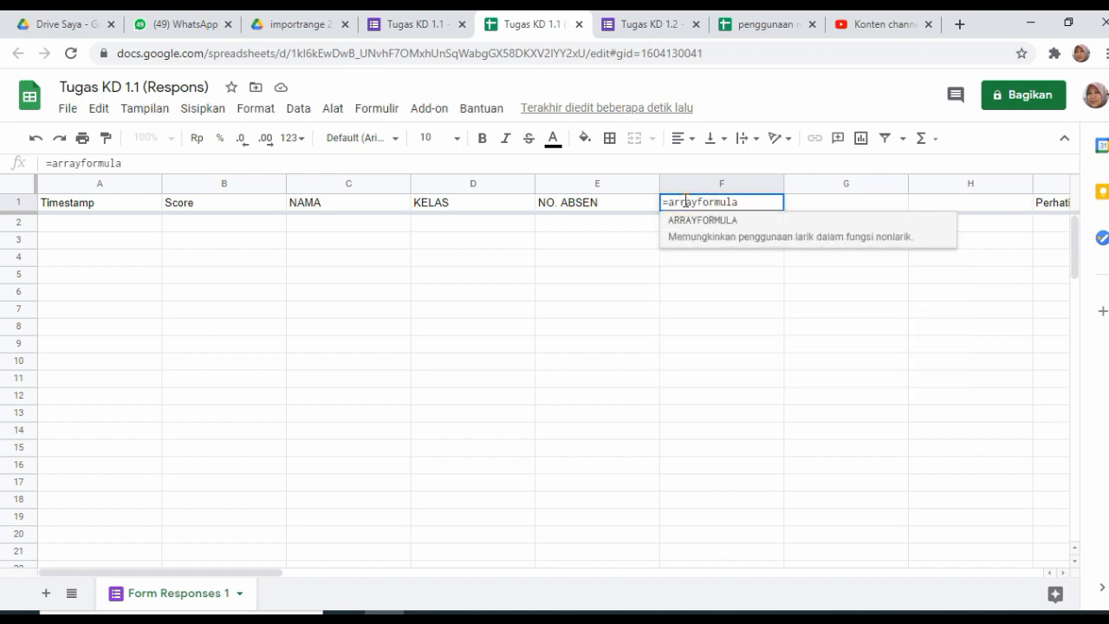
{"action": "type", "text": "(if"}
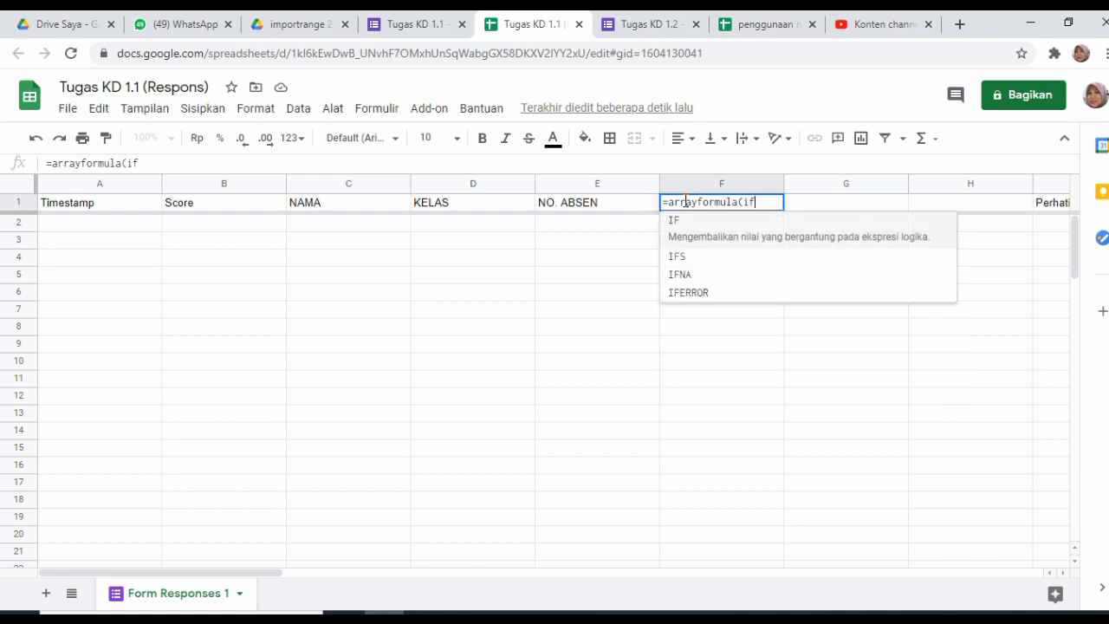
{"action": "type", "text": "(row"}
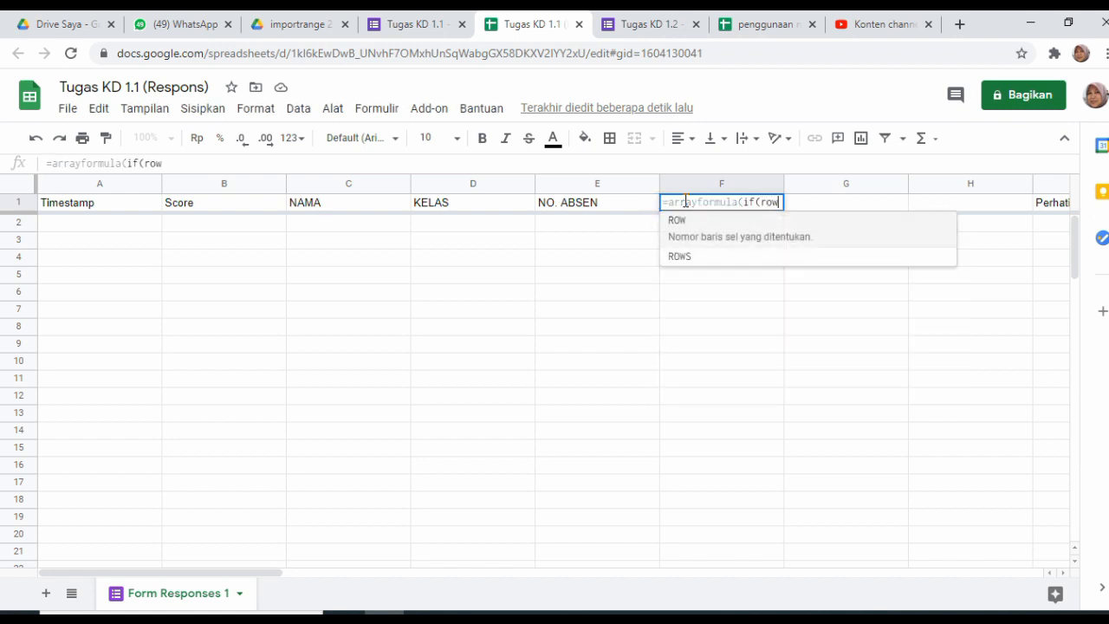
{"action": "type", "text": "("}
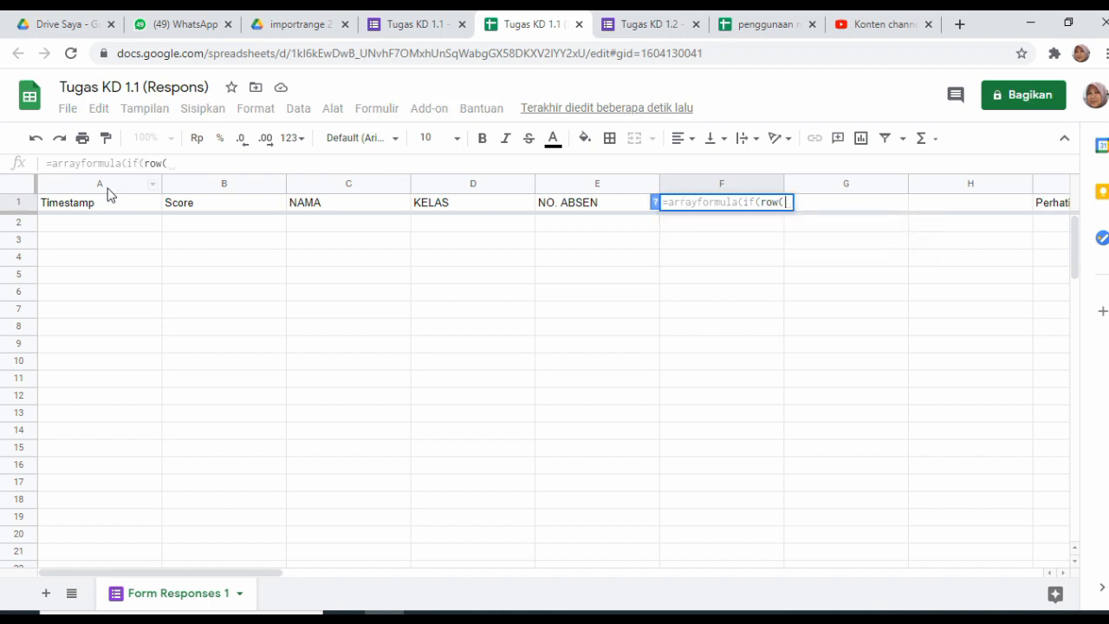
{"action": "left_click", "coordinate": [108, 186]}
{"action": "type", "text": ")"}
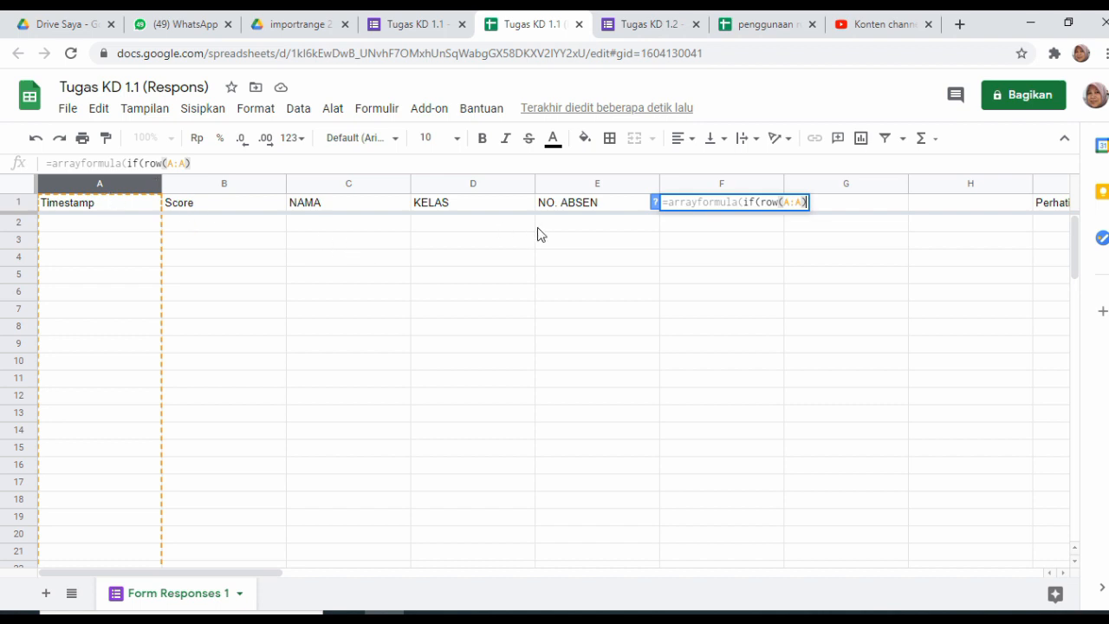
{"action": "type", "text": "=1; "}
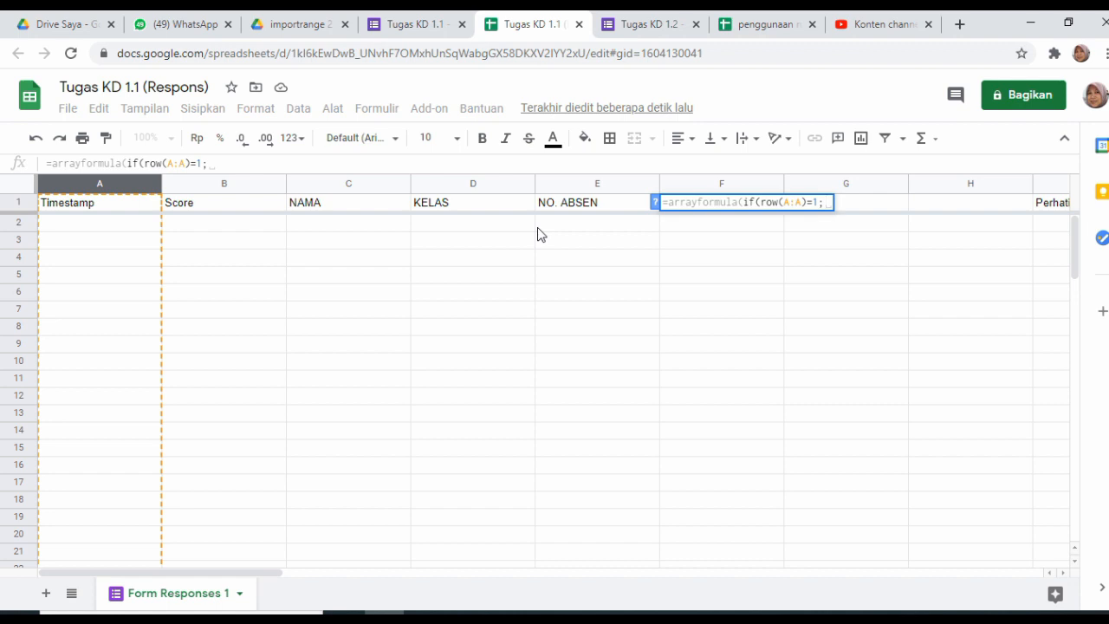
Complete the F1 formula with "kelas dan nomor" as the header text and D:D&E:E as the value for the other rows
{"action": "type", "text": "\"kelas dan"}
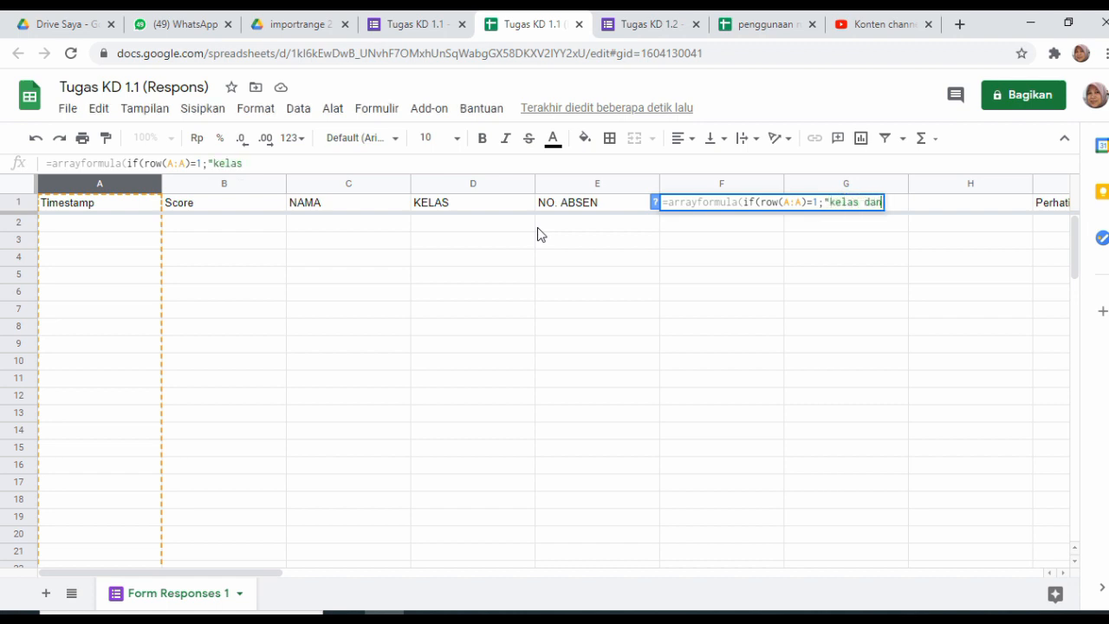
{"action": "type", "text": " nmo"}
{"action": "key", "text": "BackSpace"}
{"action": "key", "text": "BackSpace"}
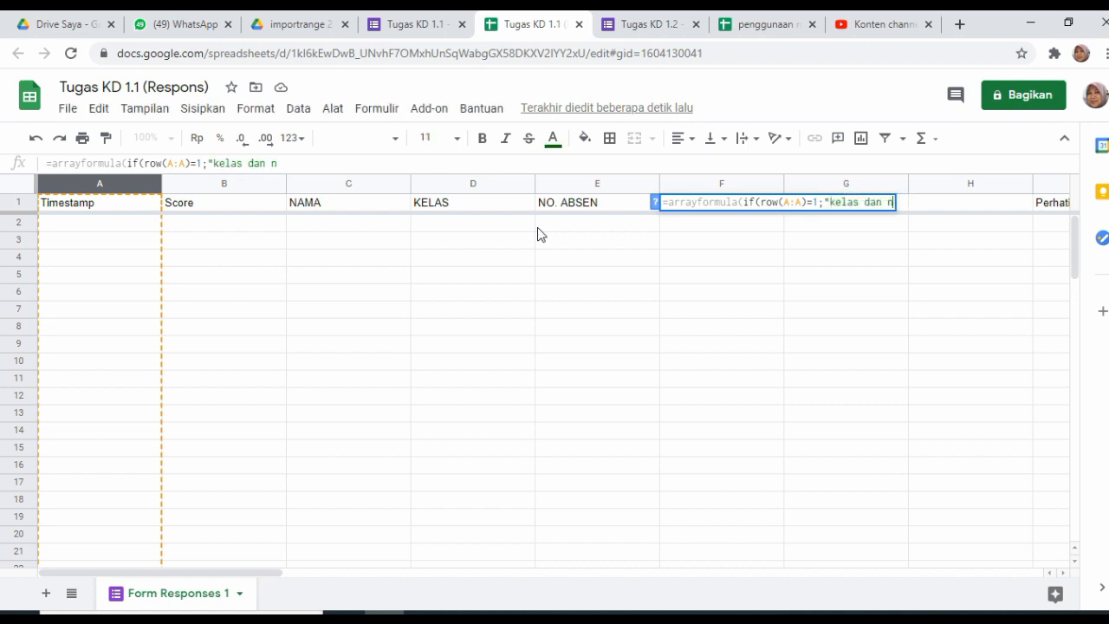
{"action": "type", "text": "omor\""}
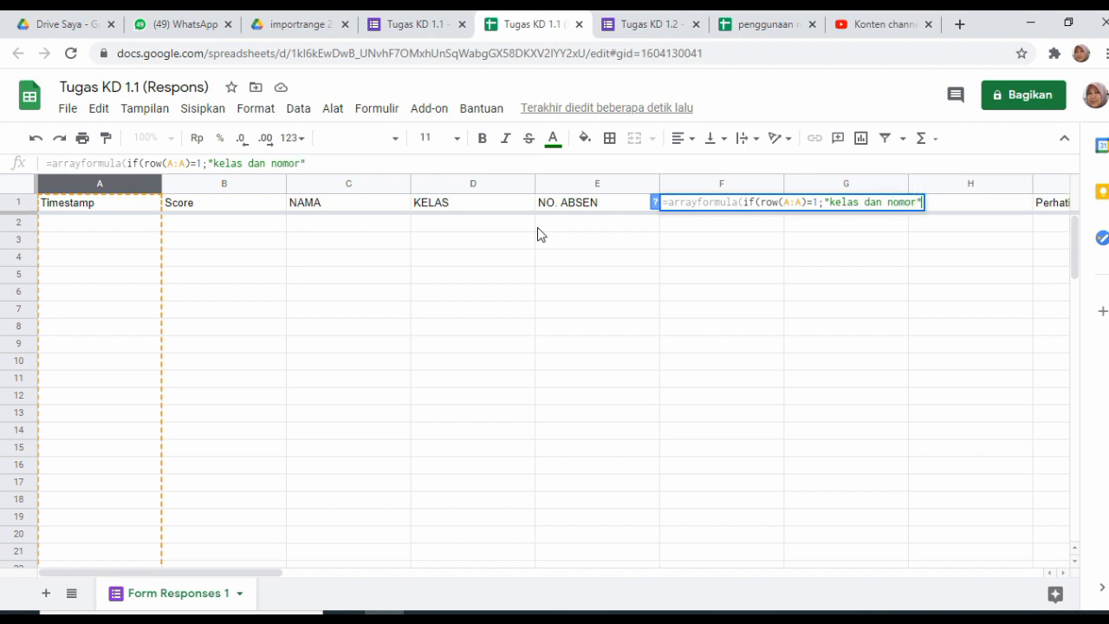
{"action": "type", "text": ";"}
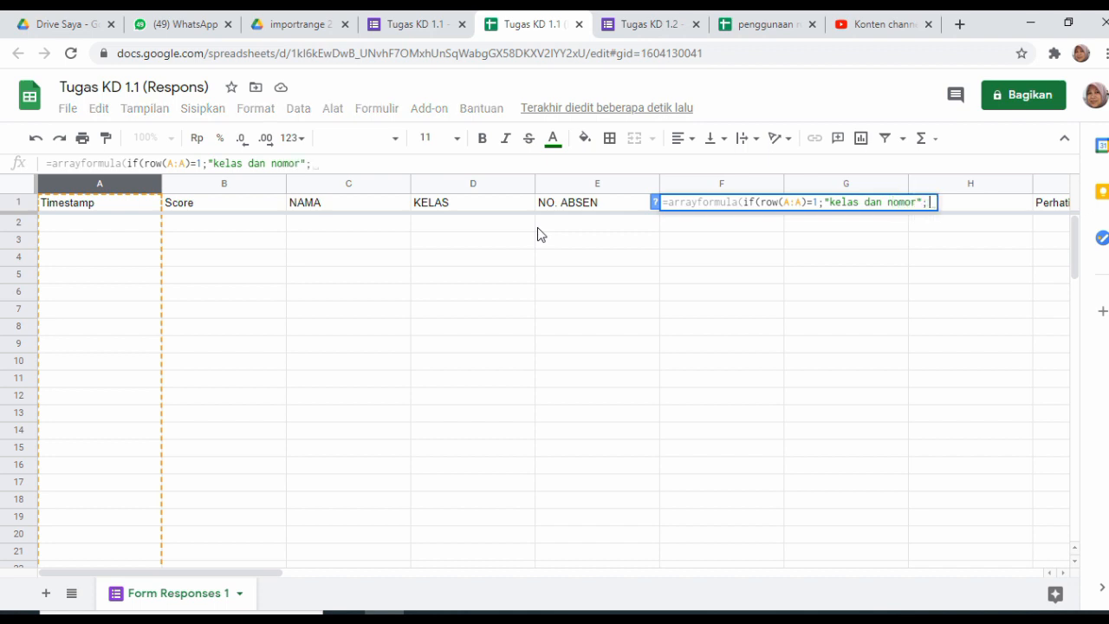
{"action": "left_click", "coordinate": [481, 189]}
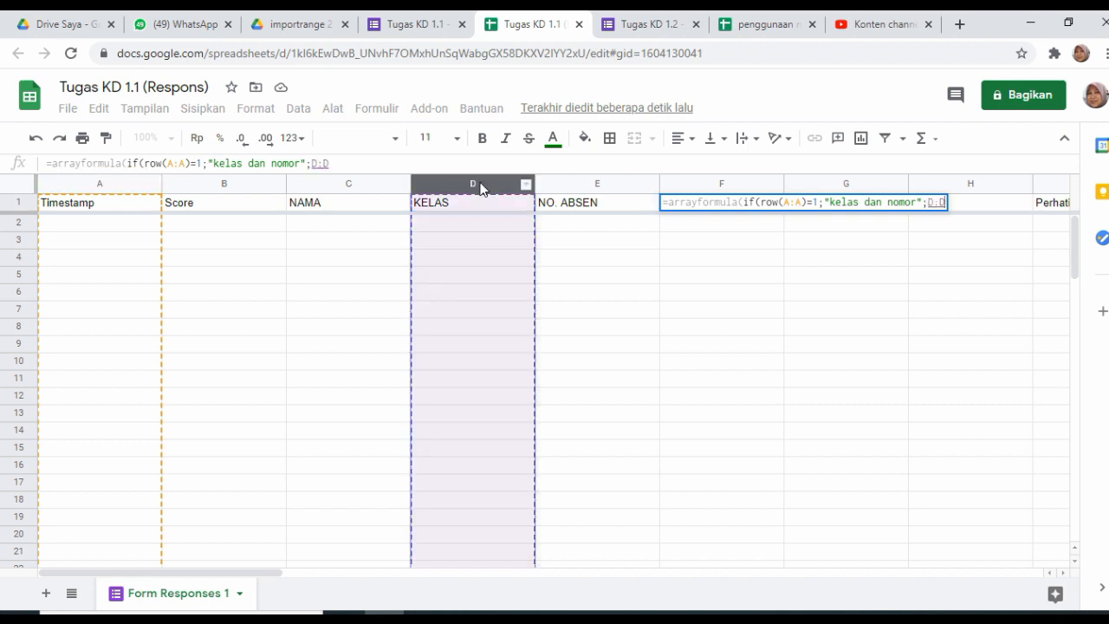
{"action": "type", "text": "&"}
{"action": "left_click", "coordinate": [570, 186]}
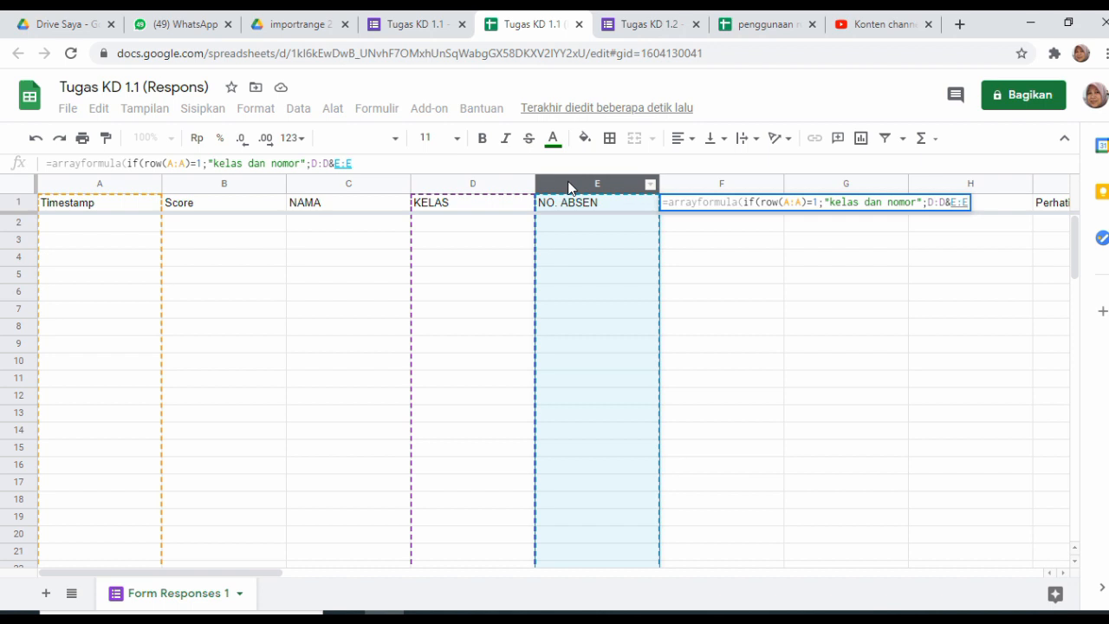
{"action": "key", "text": "Return"}
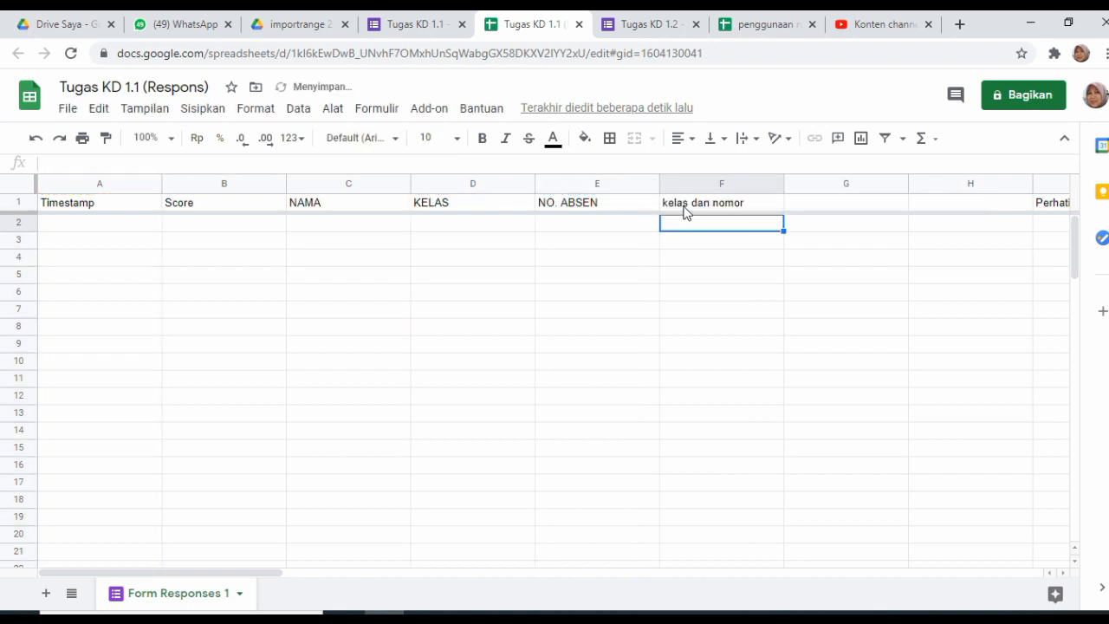
Narrow columns B through E, from Score to NO. ABSEN, to the same smaller width
{"action": "left_click", "coordinate": [684, 208]}
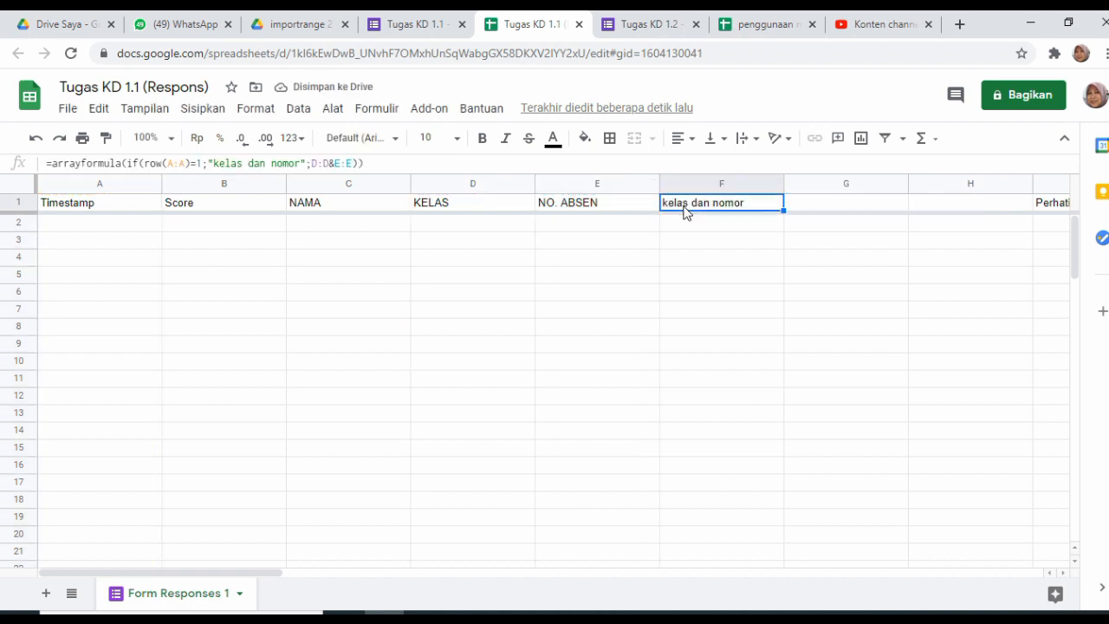
{"action": "key", "text": "ctrl+plus"}
{"action": "key", "text": "ctrl+plus"}
{"action": "key", "text": "ctrl+plus"}
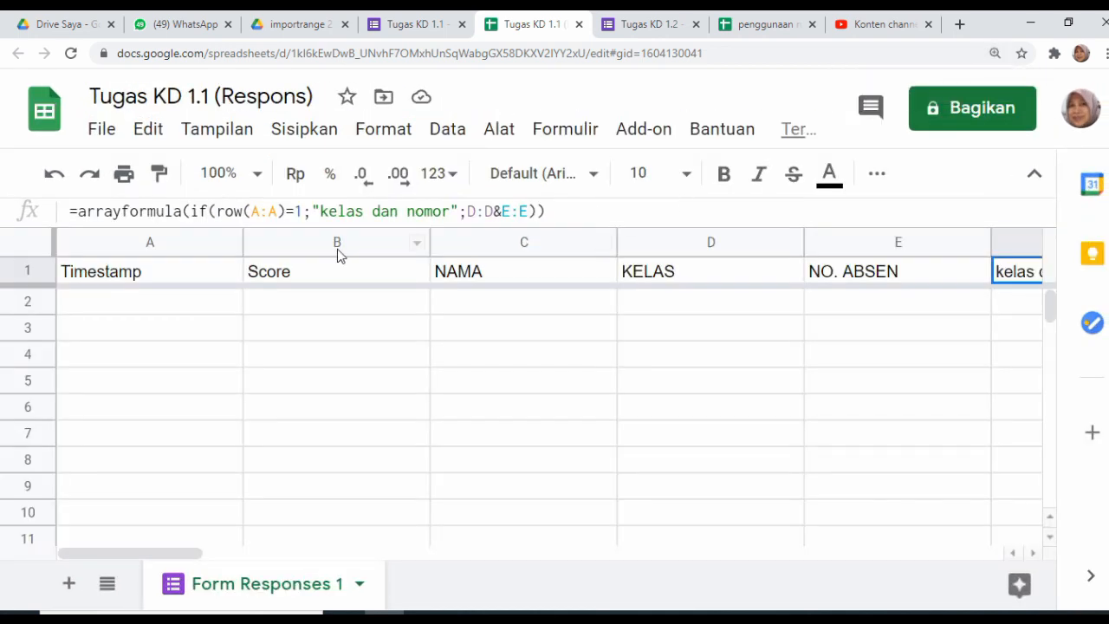
{"action": "left_click_drag", "start_coordinate": [339, 242], "coordinate": [703, 246]}
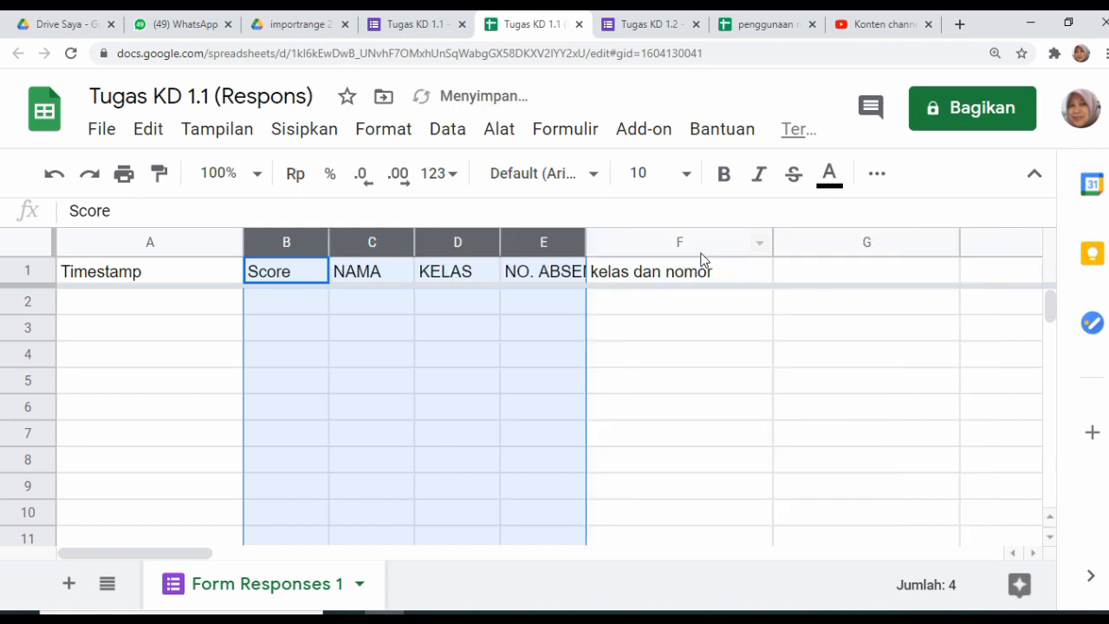
{"action": "left_click", "coordinate": [692, 278]}
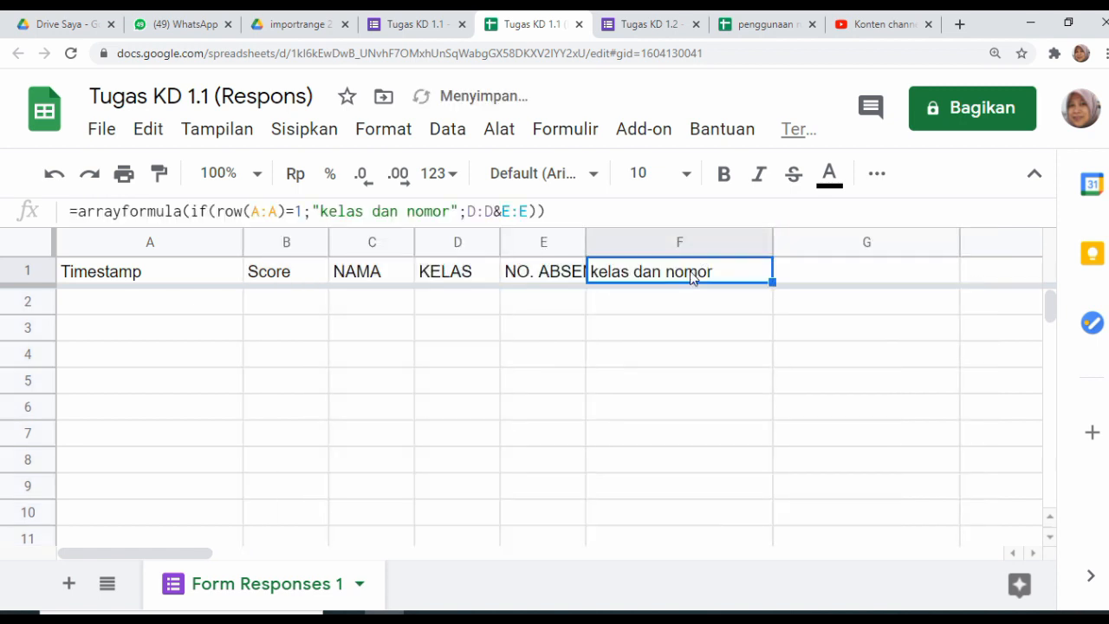
{"action": "left_click_drag", "start_coordinate": [594, 215], "coordinate": [275, 196]}
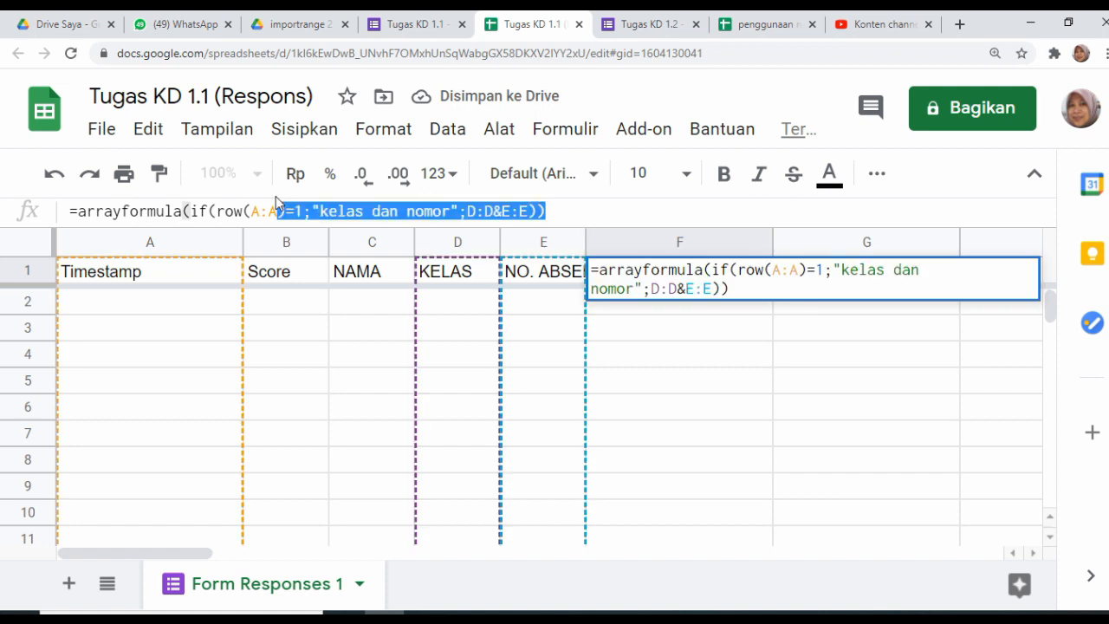
{"action": "key", "text": "Return"}
{"action": "left_click", "coordinate": [610, 276]}
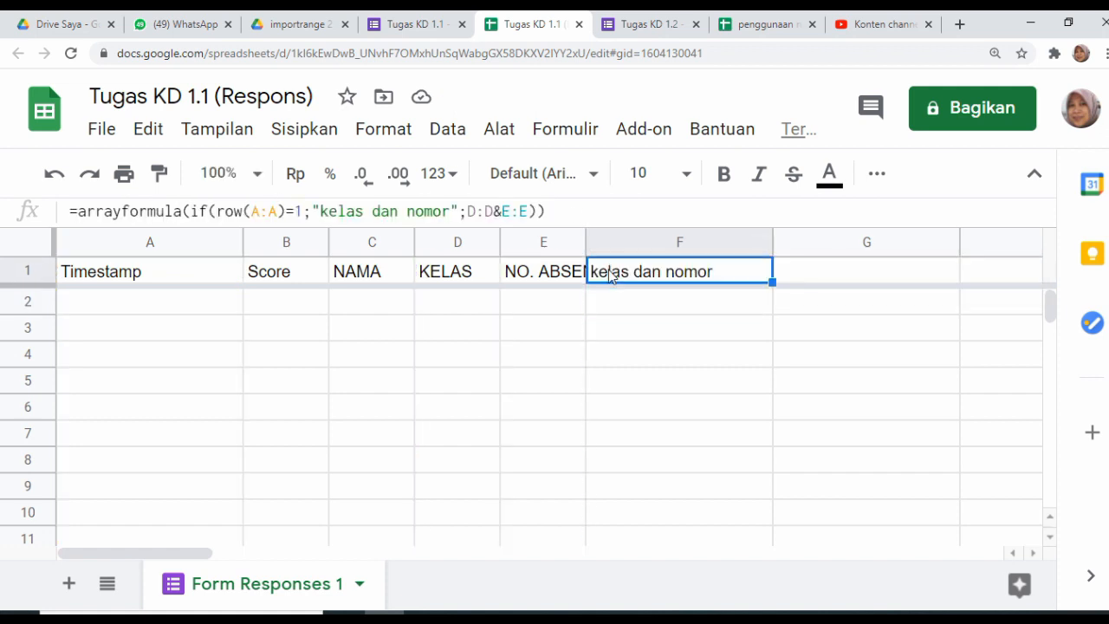
{"action": "left_click", "coordinate": [823, 278]}
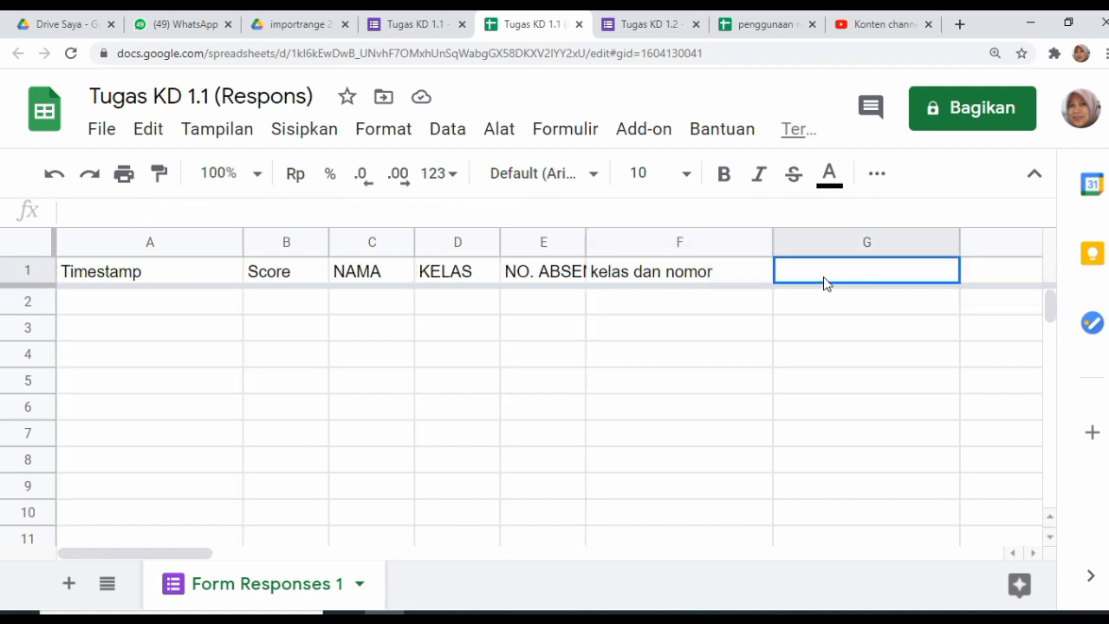
Copy the formula text from F1 into G1 and put an equals sign in front so it works as a formula
{"action": "left_click", "coordinate": [695, 272]}
{"action": "left_click_drag", "start_coordinate": [597, 218], "coordinate": [87, 219]}
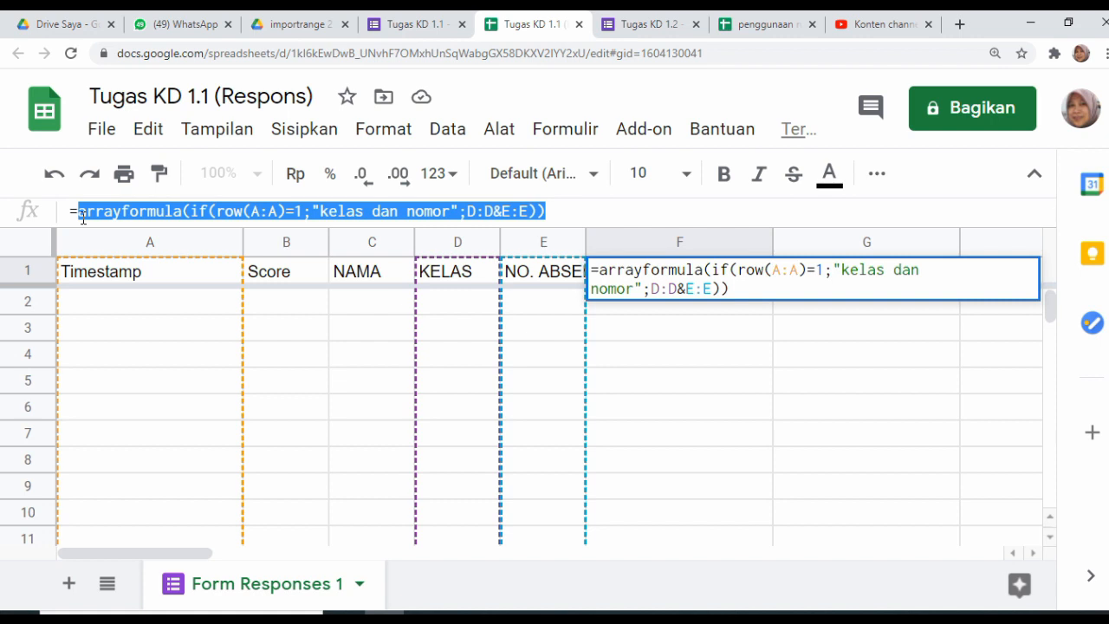
{"action": "key", "text": "Return"}
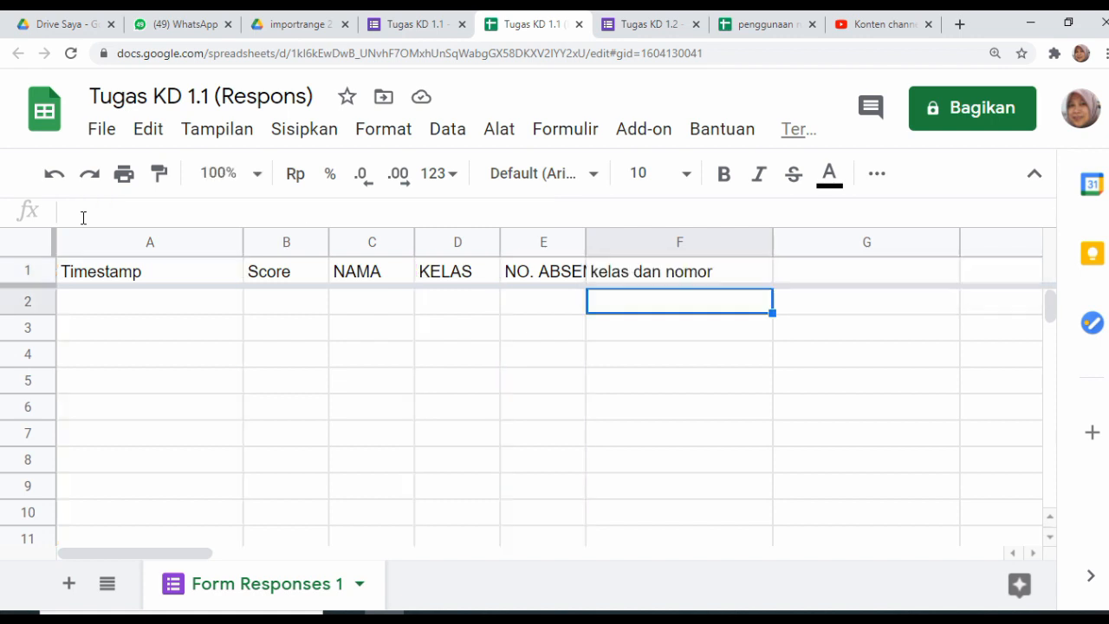
{"action": "double_click", "coordinate": [823, 271]}
{"action": "type", "text": "arrayformula(if(row(A:A)=1;\"kelas dan nomor\";D:D&E:E))"}
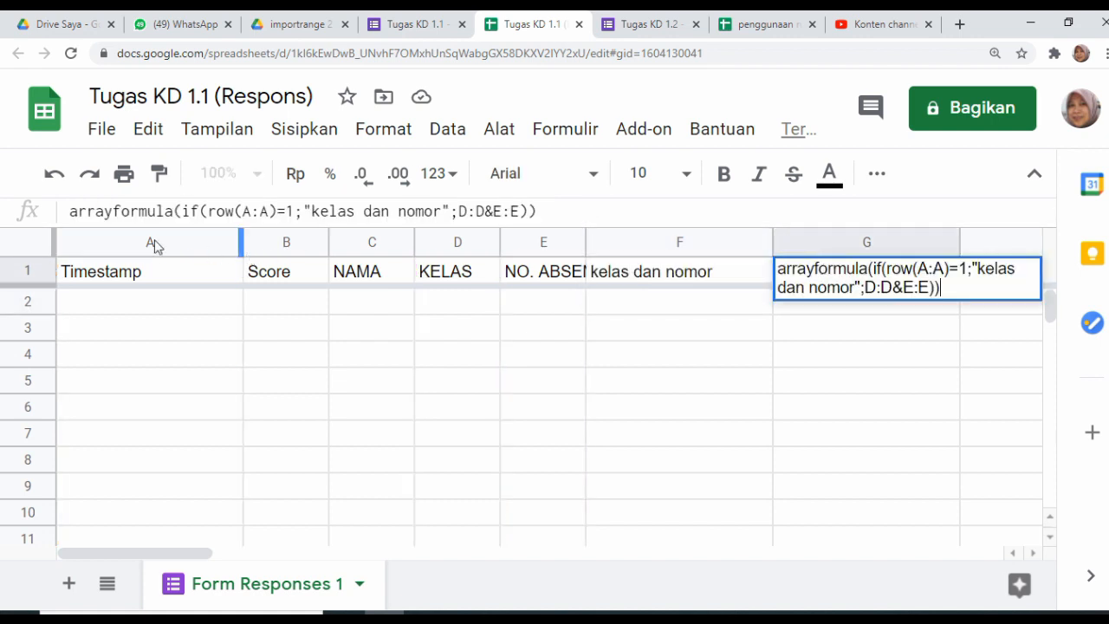
{"action": "left_click", "coordinate": [73, 212]}
{"action": "type", "text": "="}
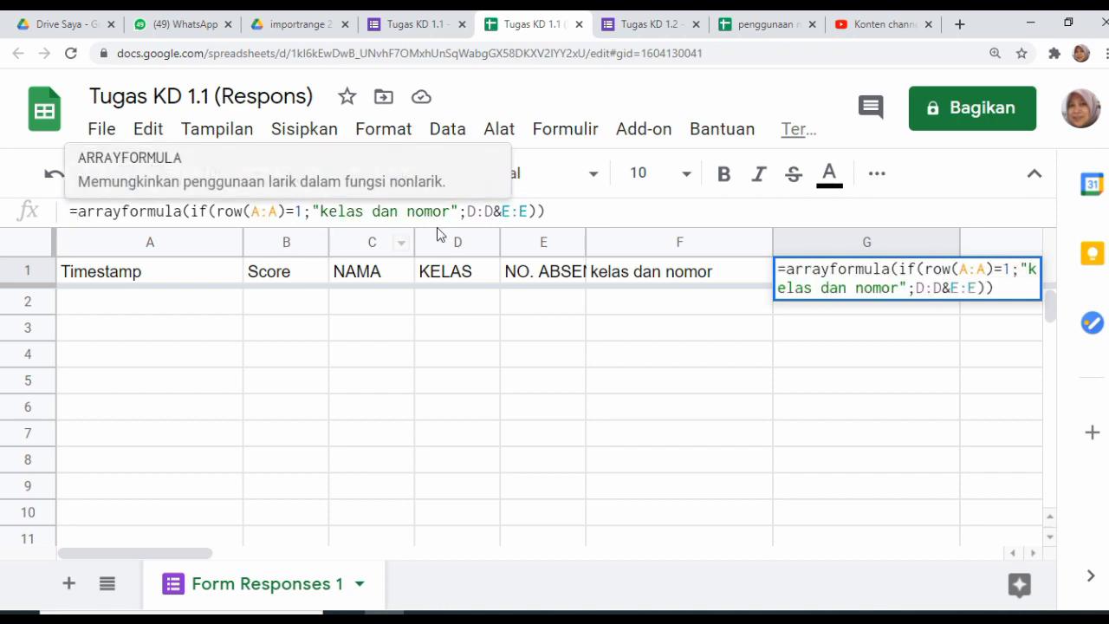
Replace the header text "kelas dan nomor" in the G1 formula with "Nilai"
{"action": "left_click", "coordinate": [323, 211]}
{"action": "type", "text": "Nilai"}
{"action": "key", "text": "Delete"}
{"action": "key", "text": "Delete"}
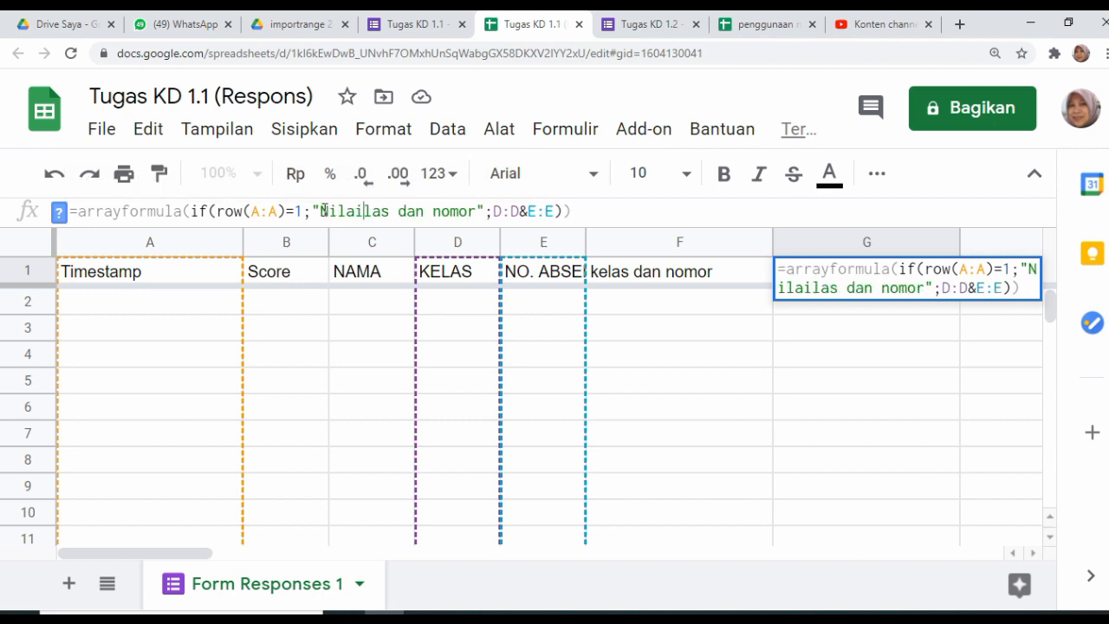
{"action": "key", "text": "Delete"}
{"action": "key", "text": "Delete"}
{"action": "key", "text": "Delete"}
{"action": "key", "text": "Delete"}
{"action": "key", "text": "Delete"}
{"action": "key", "text": "Delete"}
{"action": "key", "text": "Delete"}
{"action": "key", "text": "Delete"}
{"action": "key", "text": "Delete"}
{"action": "key", "text": "Delete"}
{"action": "key", "text": "Delete"}
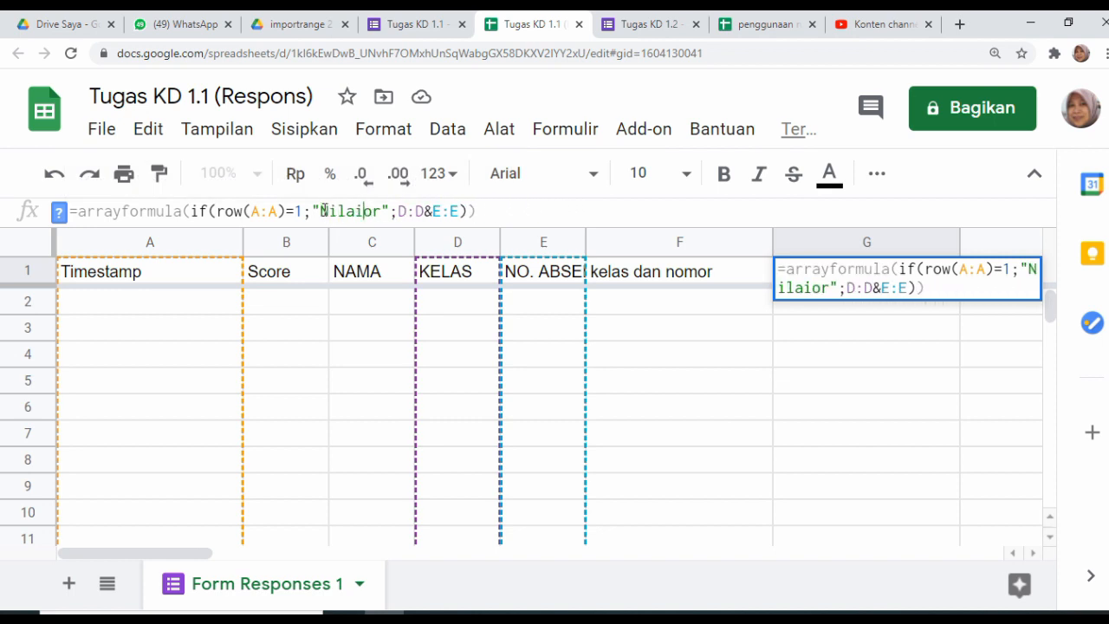
{"action": "key", "text": "Delete"}
{"action": "key", "text": "Delete"}
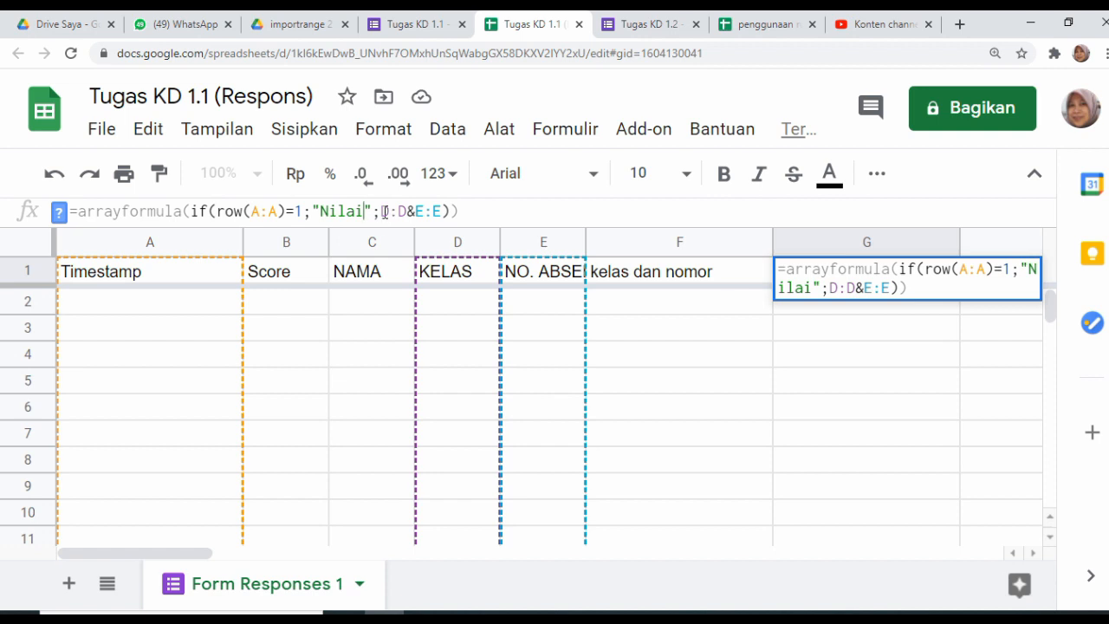
Replace D:D&E:E in the G1 formula with the Score column B:B and commit the formula
{"action": "left_click", "coordinate": [384, 211]}
{"action": "key", "text": "Delete"}
{"action": "key", "text": "Delete"}
{"action": "key", "text": "Delete"}
{"action": "key", "text": "Delete"}
{"action": "key", "text": "Delete"}
{"action": "key", "text": "Delete"}
{"action": "key", "text": "Delete"}
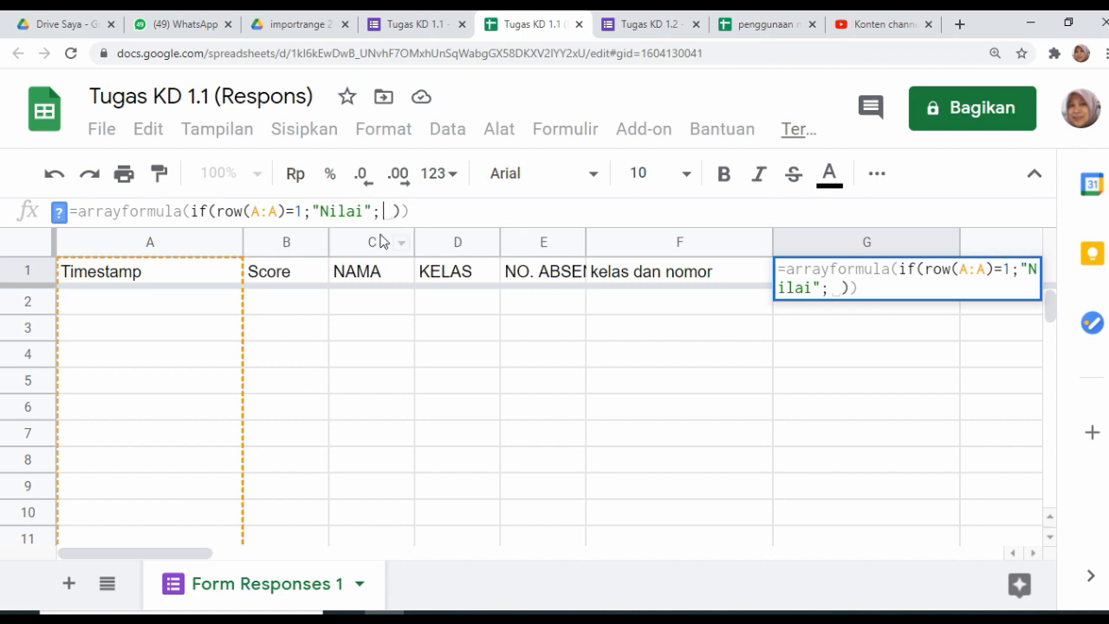
{"action": "left_click", "coordinate": [284, 243]}
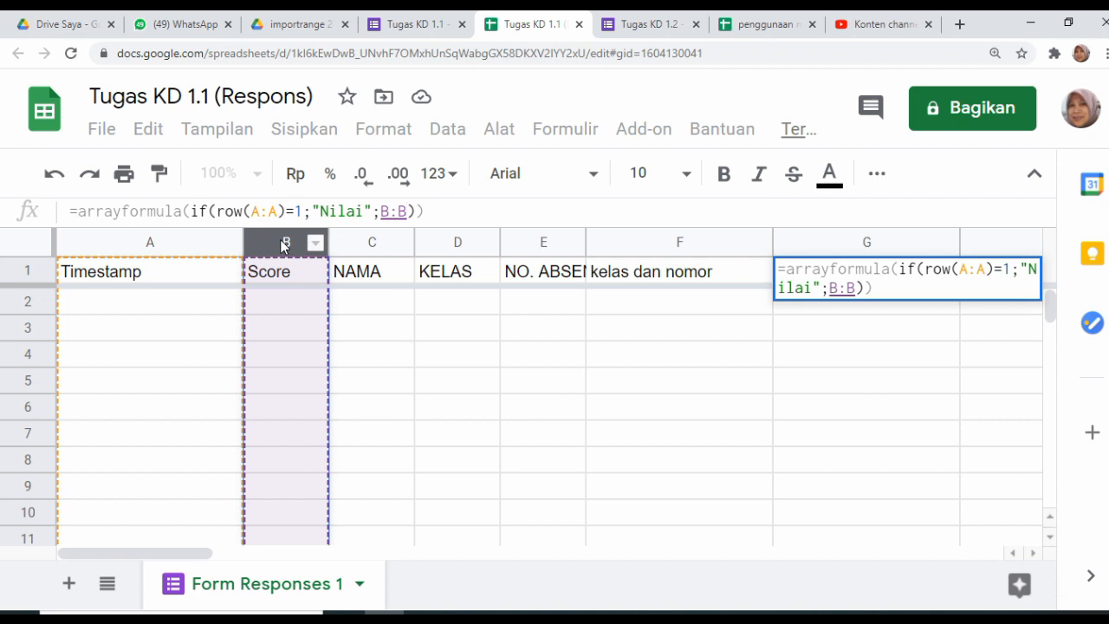
{"action": "key", "text": "Return"}
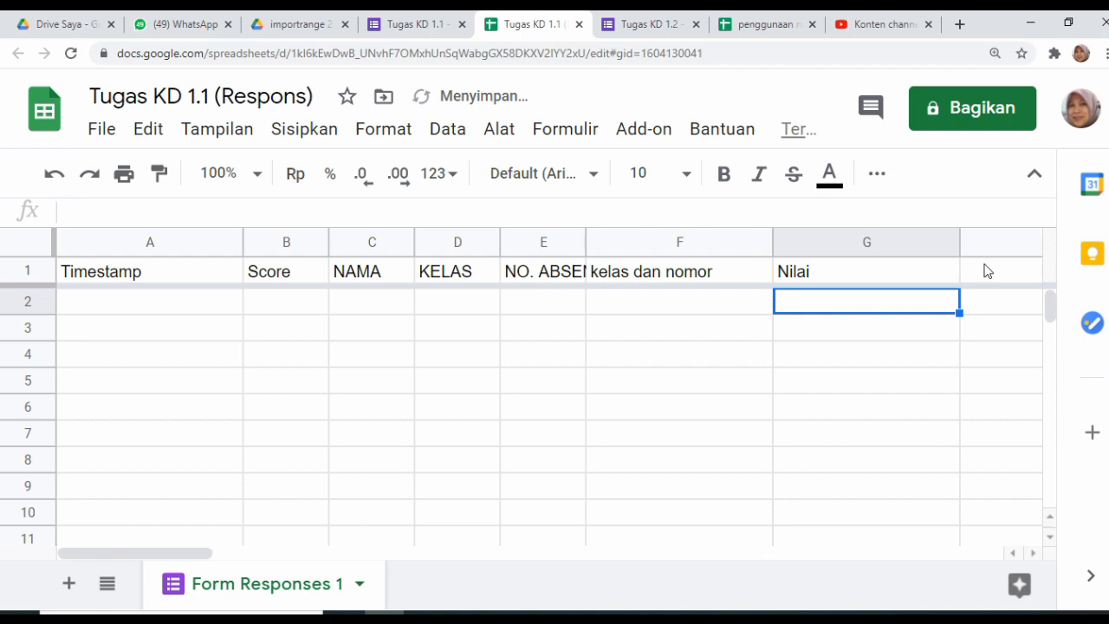
Narrow columns F and G, kelas dan nomor and Nilai, to the same smaller width
{"action": "left_click_drag", "start_coordinate": [700, 245], "coordinate": [847, 246]}
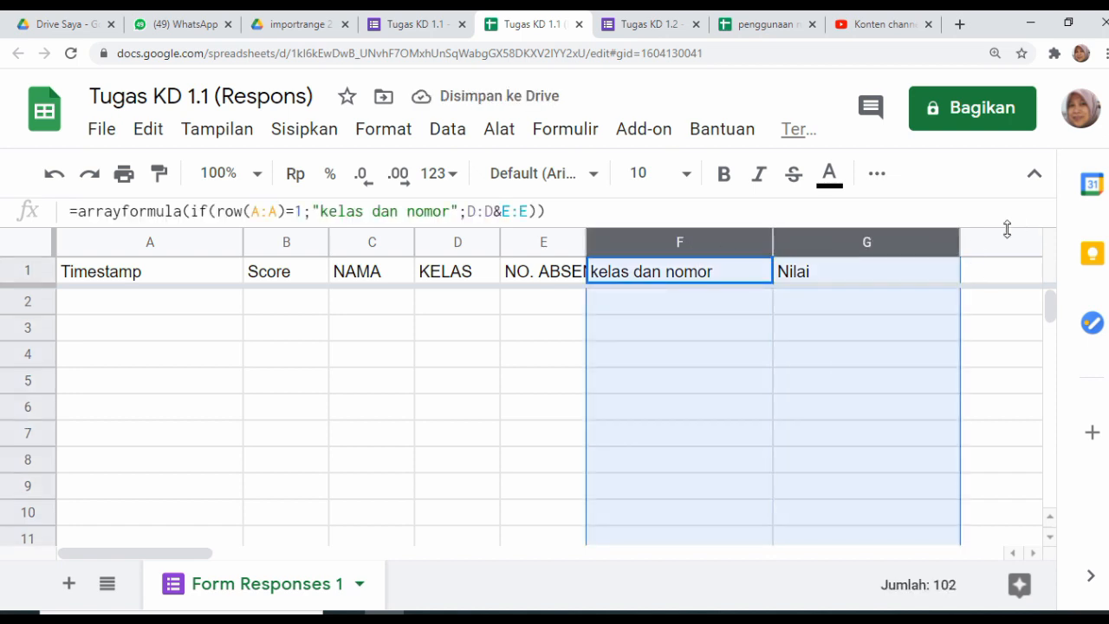
{"action": "left_click_drag", "start_coordinate": [959, 239], "coordinate": [894, 250]}
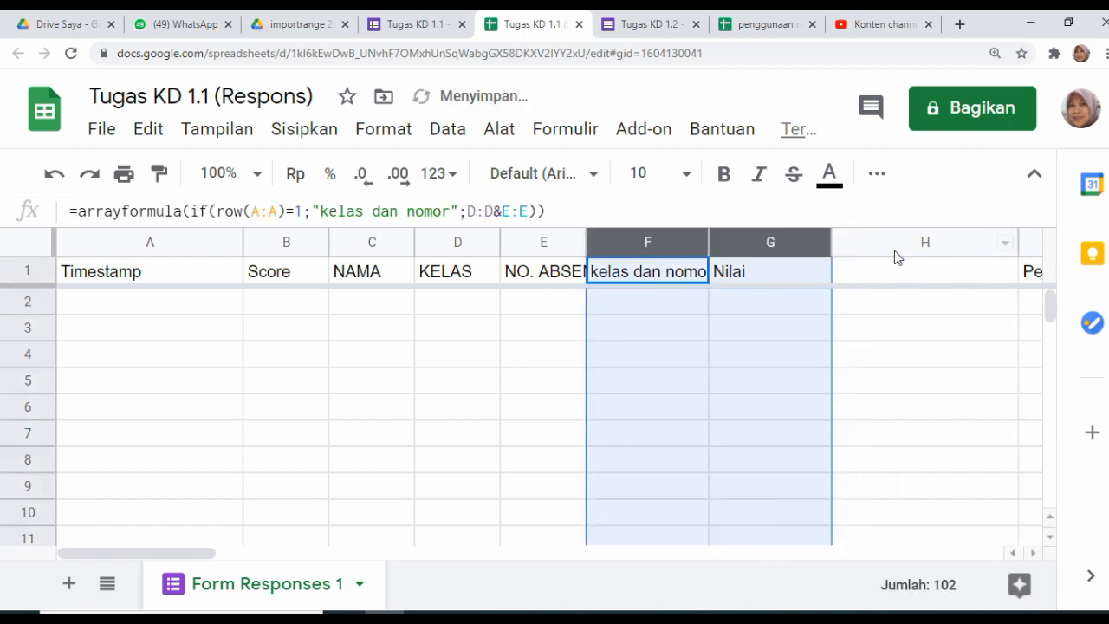
Widen column F to fit its kelas dan nomor header and put the copied kelas dan nomor formula in H1, preceded by an equals sign
{"action": "left_click", "coordinate": [908, 272]}
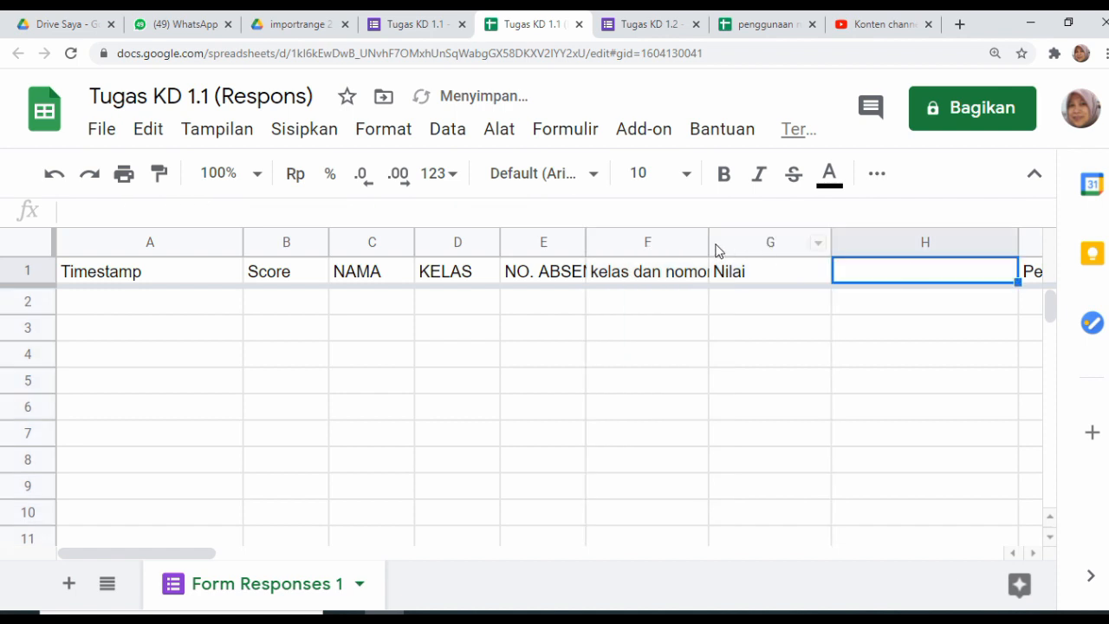
{"action": "left_click_drag", "start_coordinate": [708, 240], "coordinate": [725, 242]}
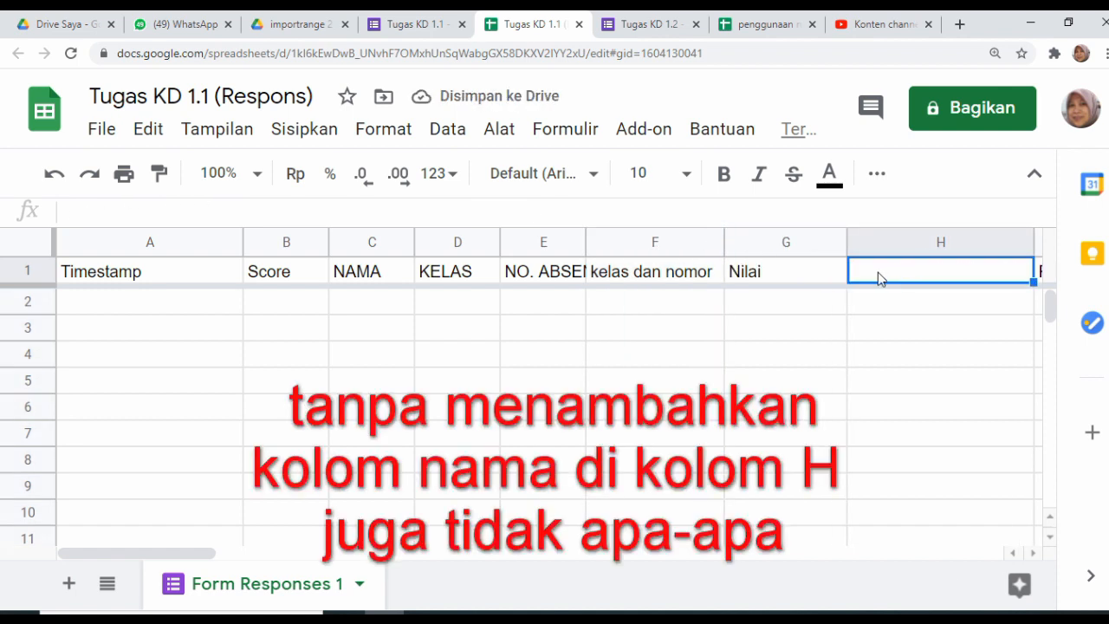
{"action": "type", "text": "arrayformula(if(row(A:A)=1;\"kelas dan nomor\";D:D&E:E))"}
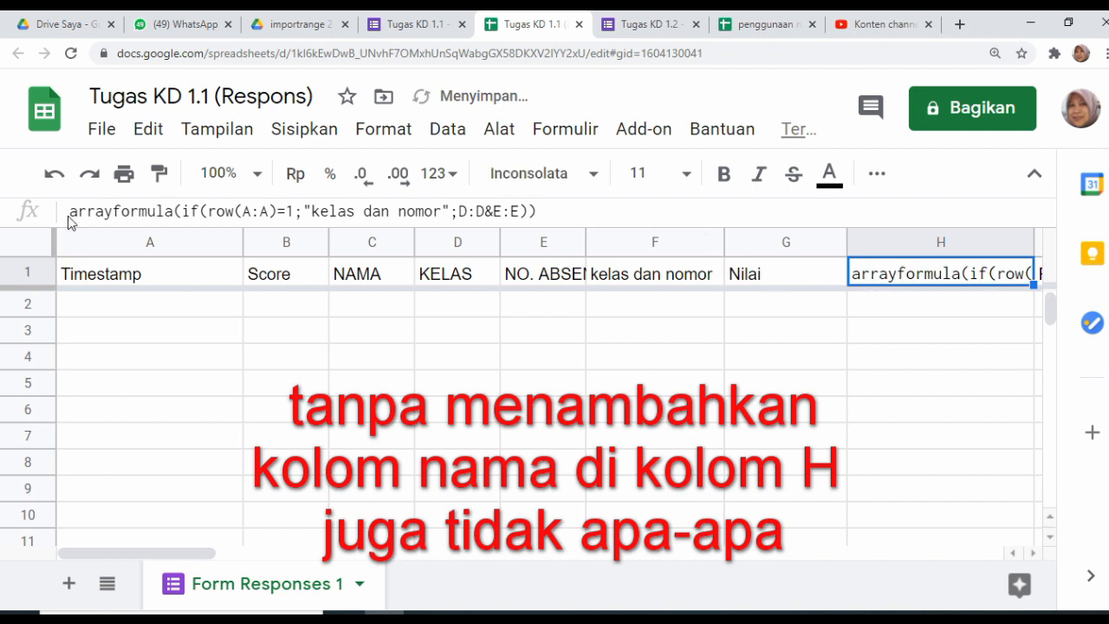
{"action": "left_click", "coordinate": [72, 212]}
{"action": "type", "text": "="}
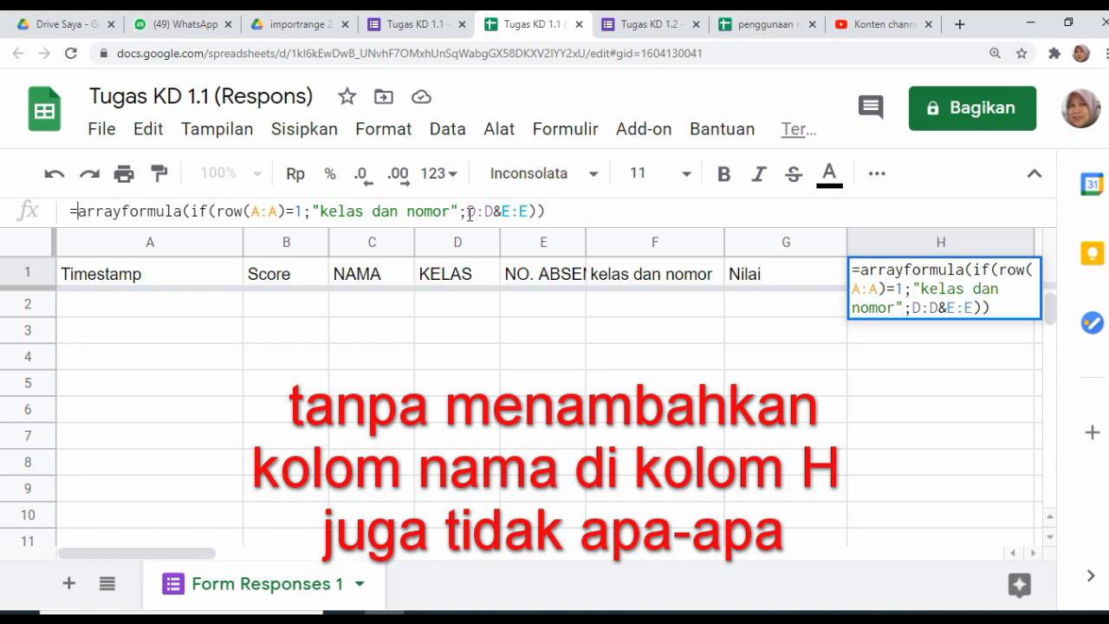
Replace the header text "kelas dan nomor" in the H1 formula with "Nama"
{"action": "left_click", "coordinate": [322, 211]}
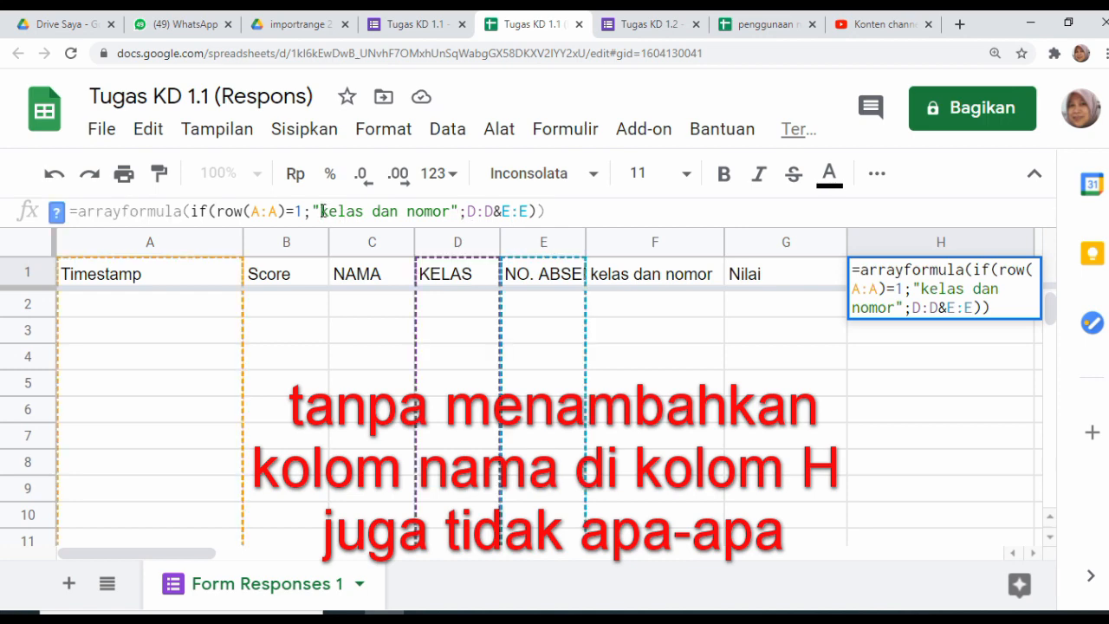
{"action": "type", "text": "Nama"}
{"action": "key", "text": "Delete"}
{"action": "key", "text": "Delete"}
{"action": "key", "text": "Delete"}
{"action": "key", "text": "Delete"}
{"action": "key", "text": "Delete"}
{"action": "key", "text": "Delete"}
{"action": "key", "text": "Delete"}
{"action": "key", "text": "Delete"}
{"action": "key", "text": "Delete"}
{"action": "key", "text": "Delete"}
{"action": "key", "text": "Delete"}
{"action": "key", "text": "Delete"}
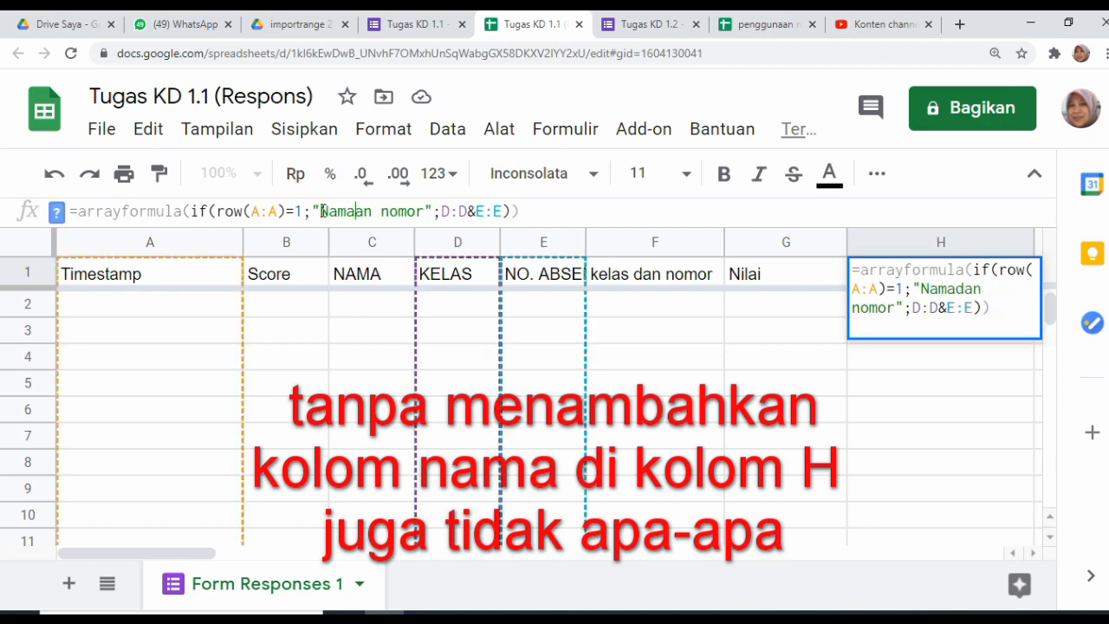
{"action": "key", "text": "Delete"}
{"action": "key", "text": "Delete"}
{"action": "key", "text": "Delete"}
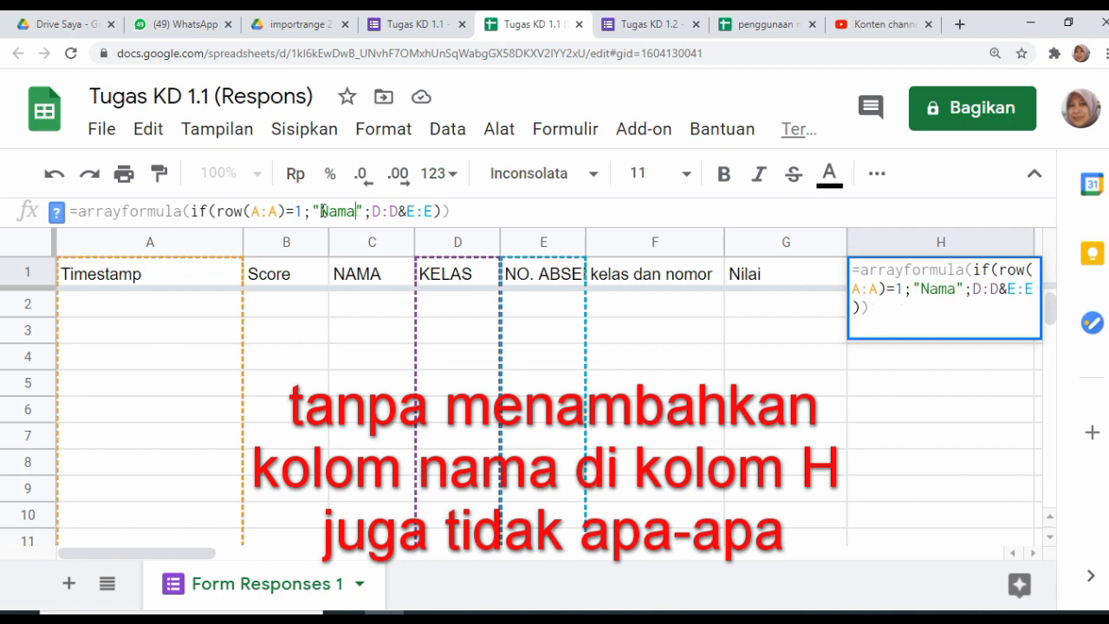
Replace D:D&E:E in the H1 formula with the NAMA column C:C and commit the formula
{"action": "left_click", "coordinate": [373, 211]}
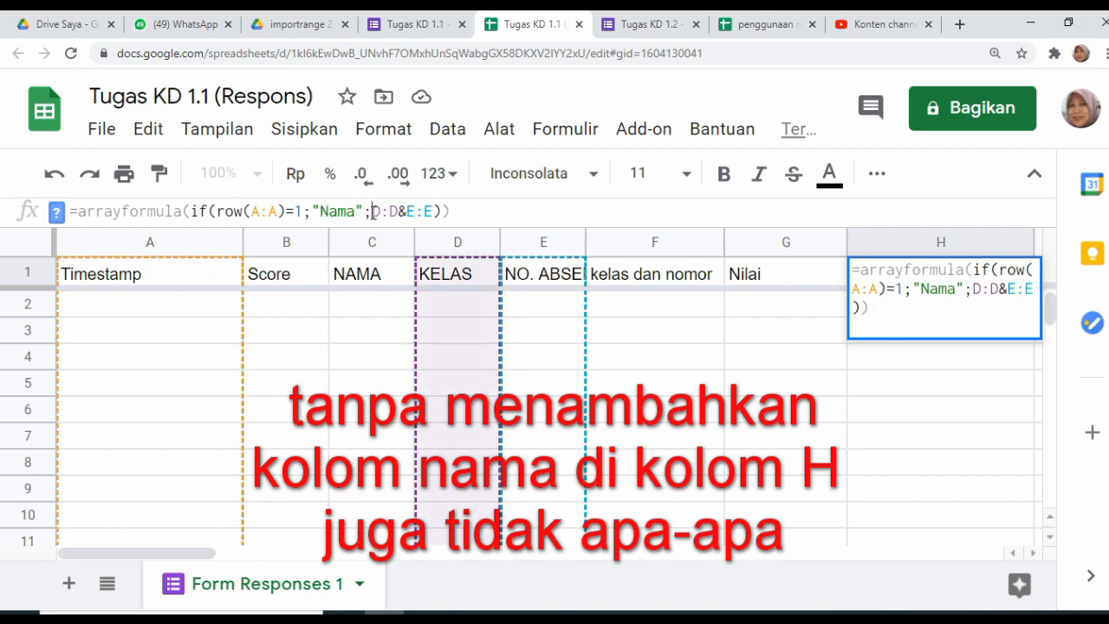
{"action": "key", "text": "Delete"}
{"action": "key", "text": "Delete"}
{"action": "key", "text": "Delete"}
{"action": "key", "text": "Delete"}
{"action": "key", "text": "Delete"}
{"action": "key", "text": "Delete"}
{"action": "key", "text": "Delete"}
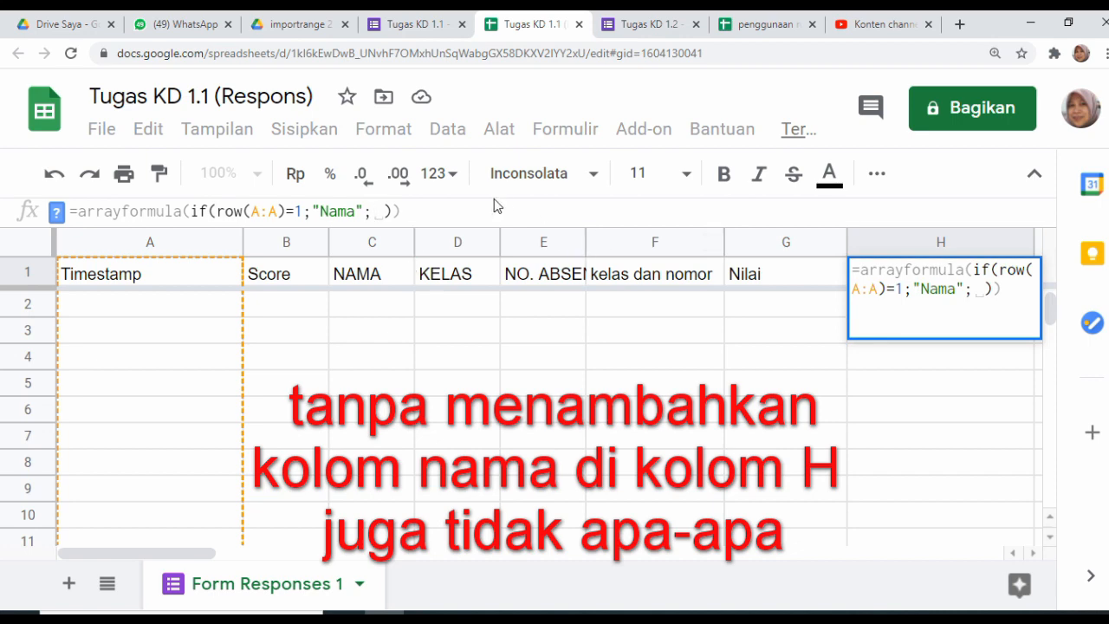
{"action": "type", "text": "C:C"}
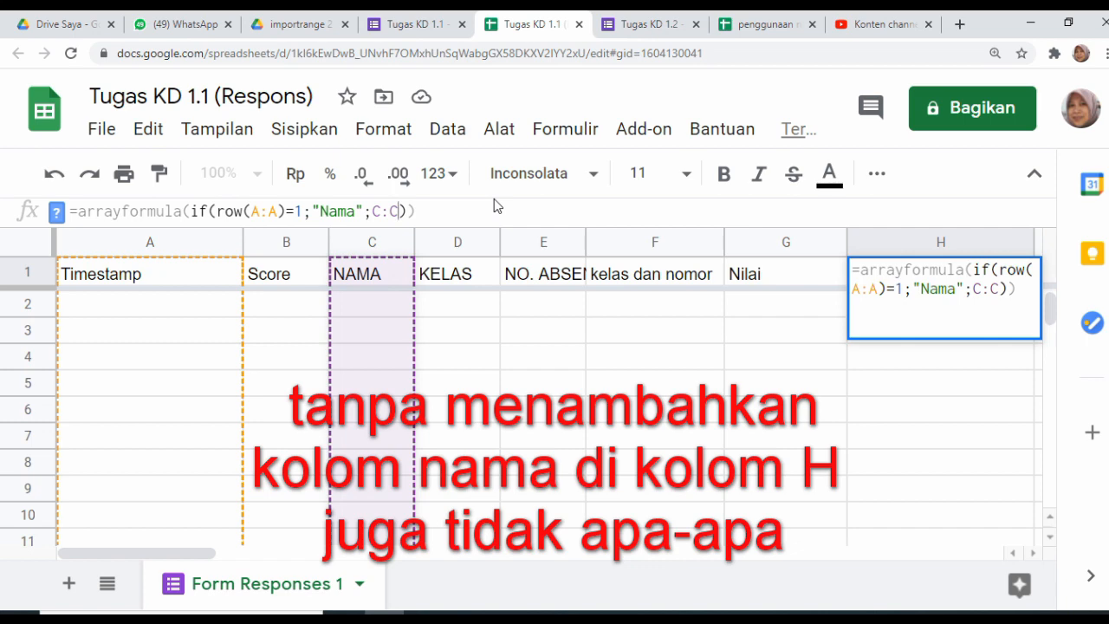
{"action": "key", "text": "Return"}
Fill the helper header cells F1 to H1, kelas dan nomor through Nama, with yellow
{"action": "left_click_drag", "start_coordinate": [703, 282], "coordinate": [905, 274]}
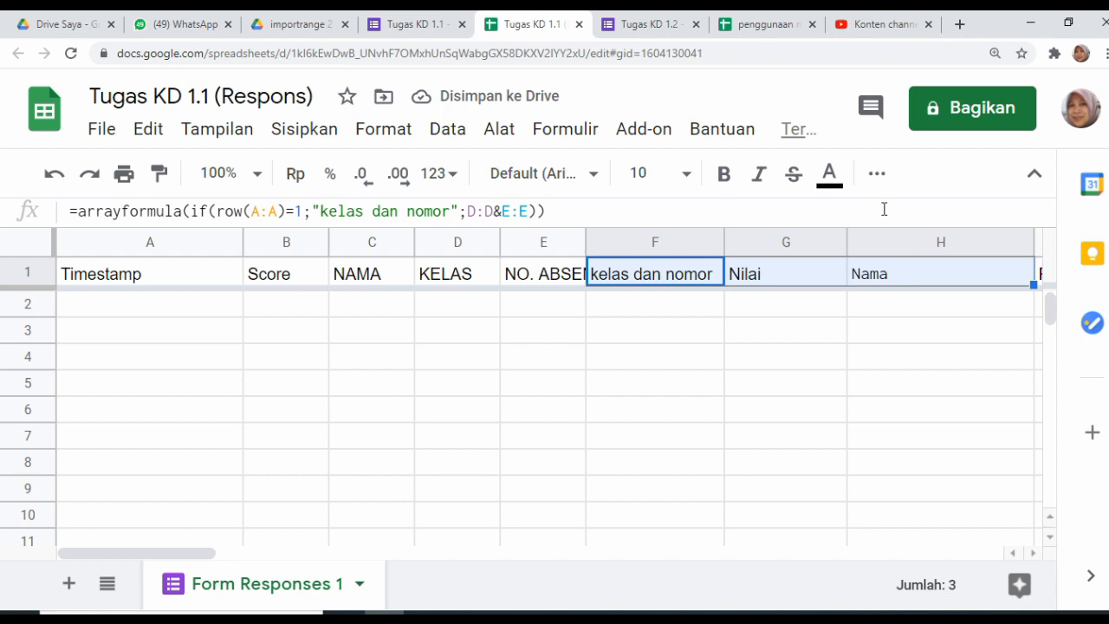
{"action": "key", "text": "ctrl+minus"}
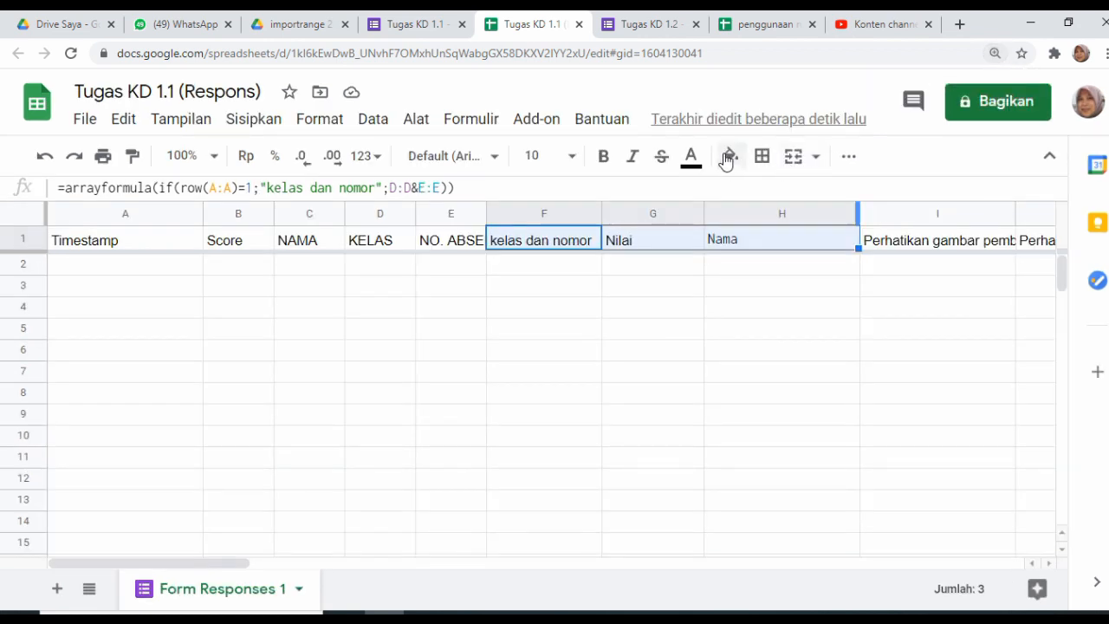
{"action": "left_click", "coordinate": [728, 158]}
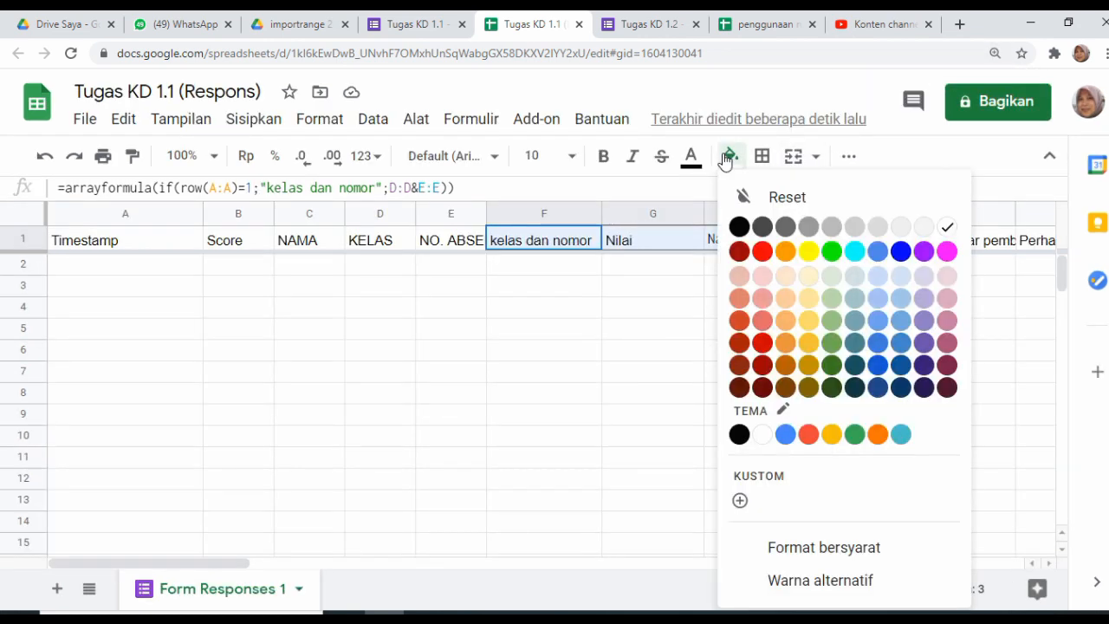
{"action": "left_click", "coordinate": [807, 252]}
{"action": "left_click", "coordinate": [667, 310]}
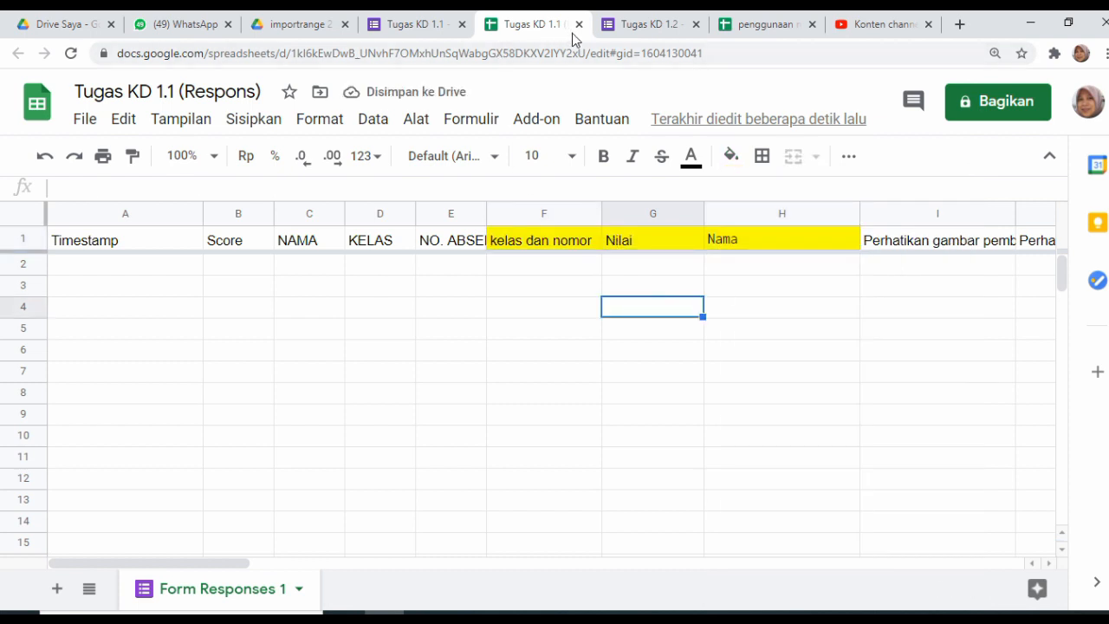
Switch to the Tugas KD 1.2 form and create a new response spreadsheet named Tugas KD 1.2 (Respons)
{"action": "left_click", "coordinate": [638, 28]}
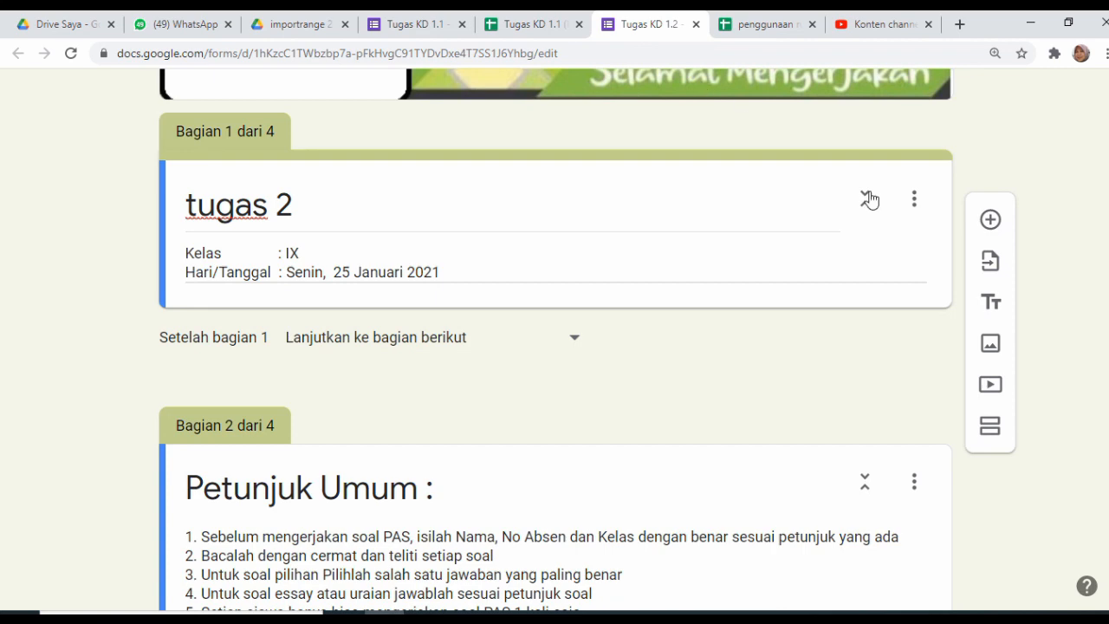
{"action": "key", "text": "ctrl+minus"}
{"action": "key", "text": "ctrl+minus"}
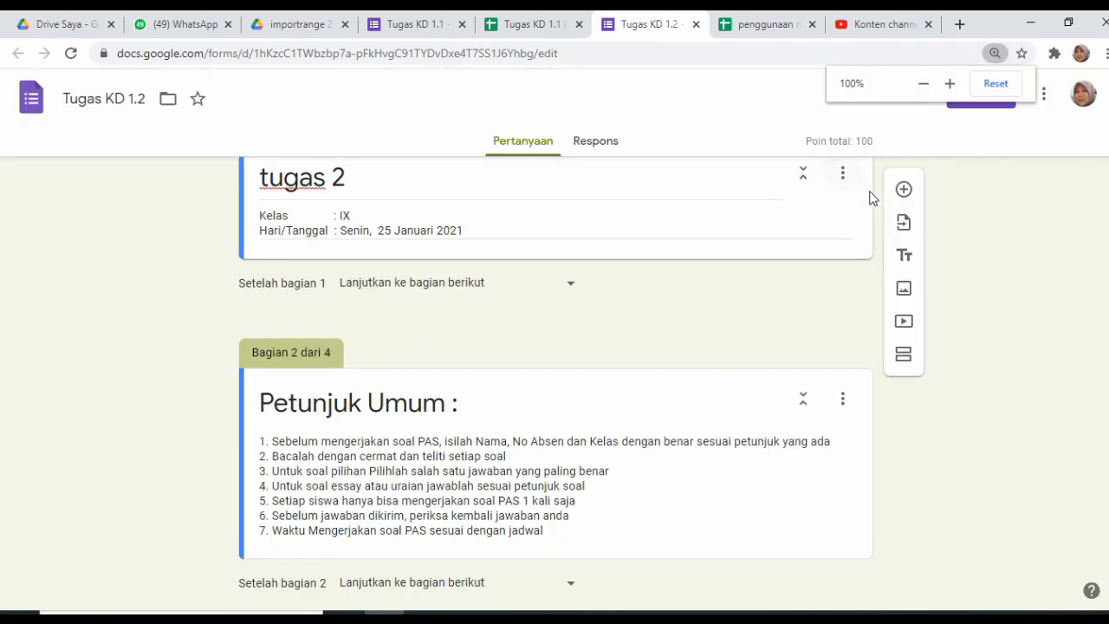
{"action": "scroll", "coordinate": [555, 329], "scroll_direction": "up", "scroll_amount": 3}
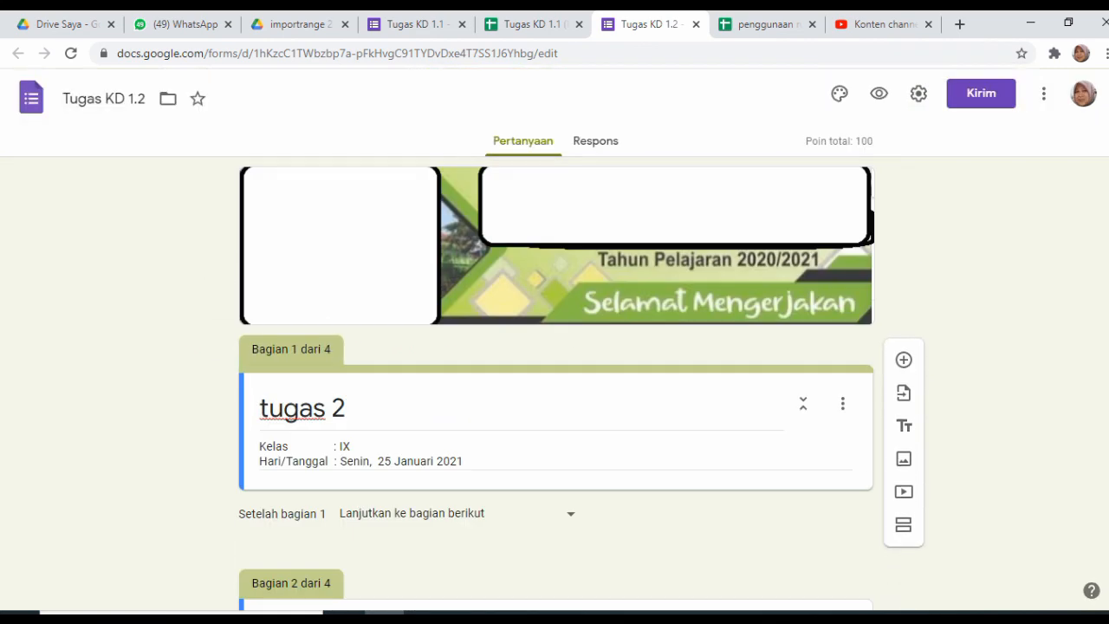
{"action": "left_click", "coordinate": [596, 143]}
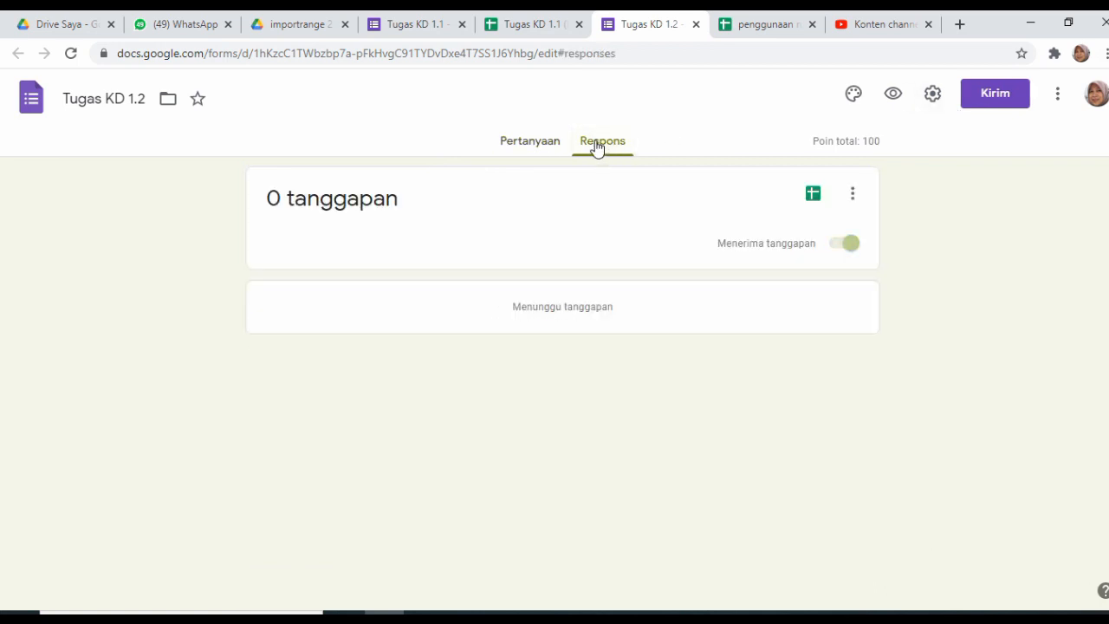
{"action": "left_click", "coordinate": [813, 196]}
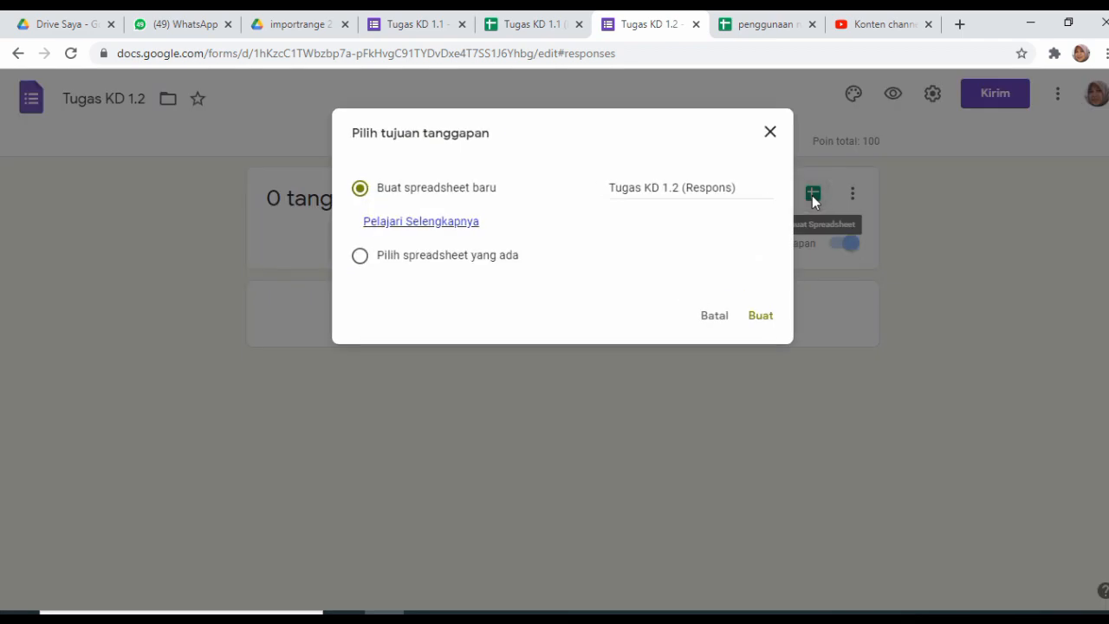
{"action": "left_click", "coordinate": [760, 317]}
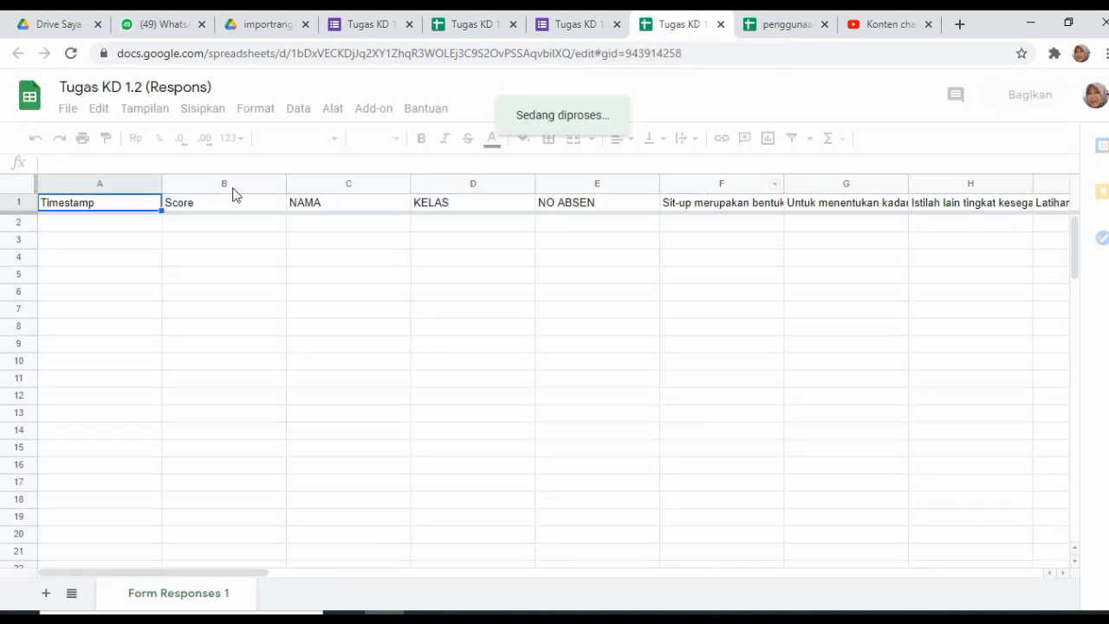
Narrow columns B to E to the same width and insert three blank columns before the first question column F
{"action": "left_click_drag", "start_coordinate": [213, 187], "coordinate": [564, 186]}
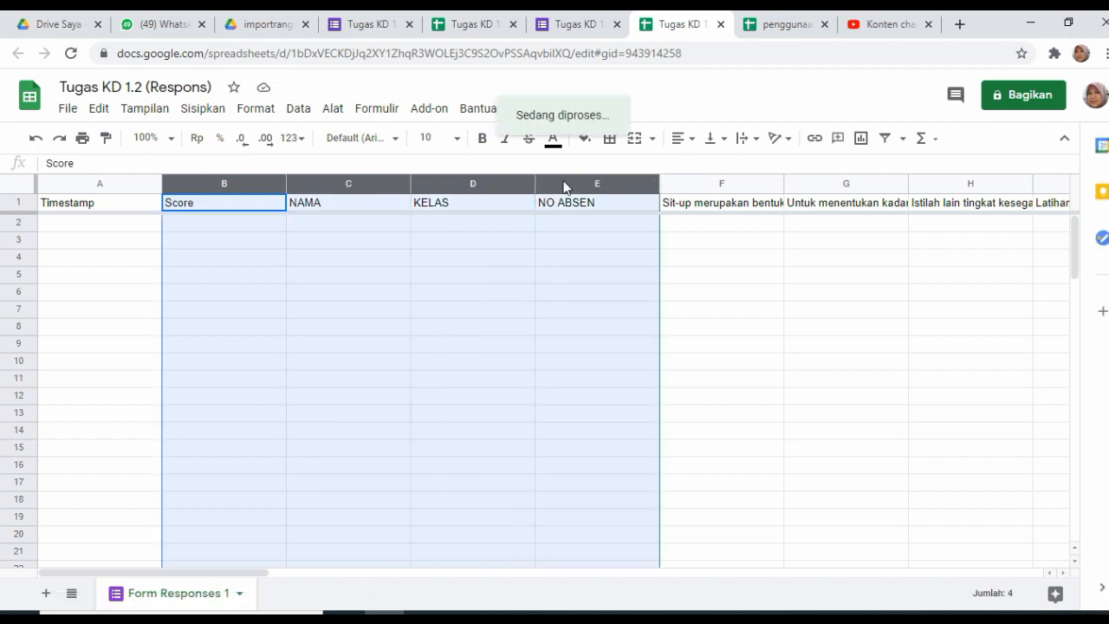
{"action": "left_click_drag", "start_coordinate": [659, 183], "coordinate": [603, 192]}
{"action": "left_click", "coordinate": [477, 183]}
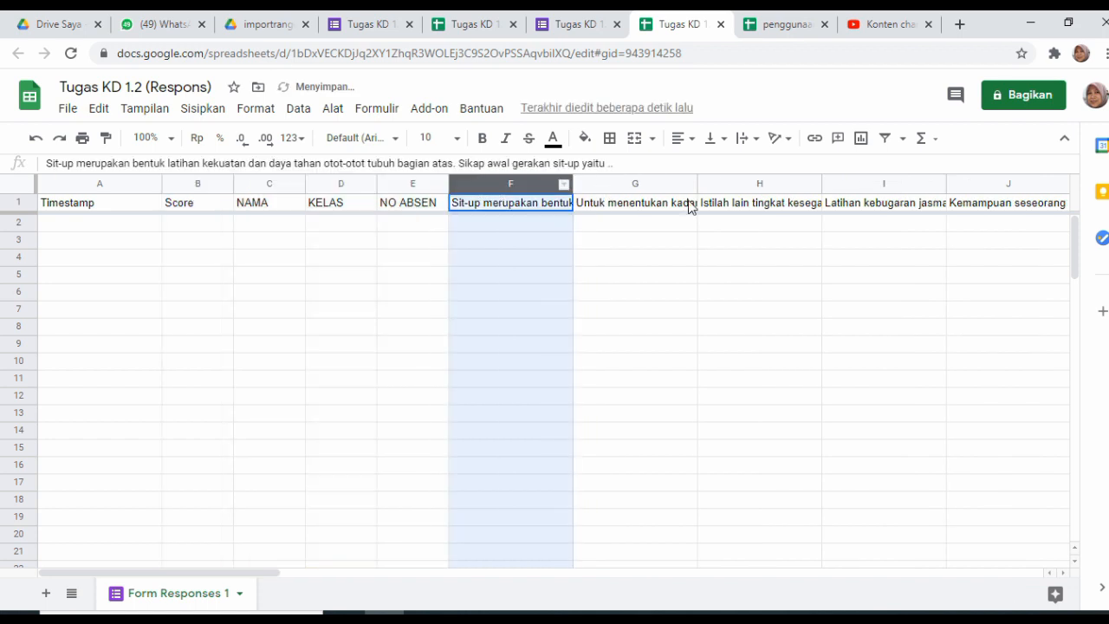
{"action": "left_click", "coordinate": [732, 184], "text": "shift"}
{"action": "right_click", "coordinate": [732, 193]}
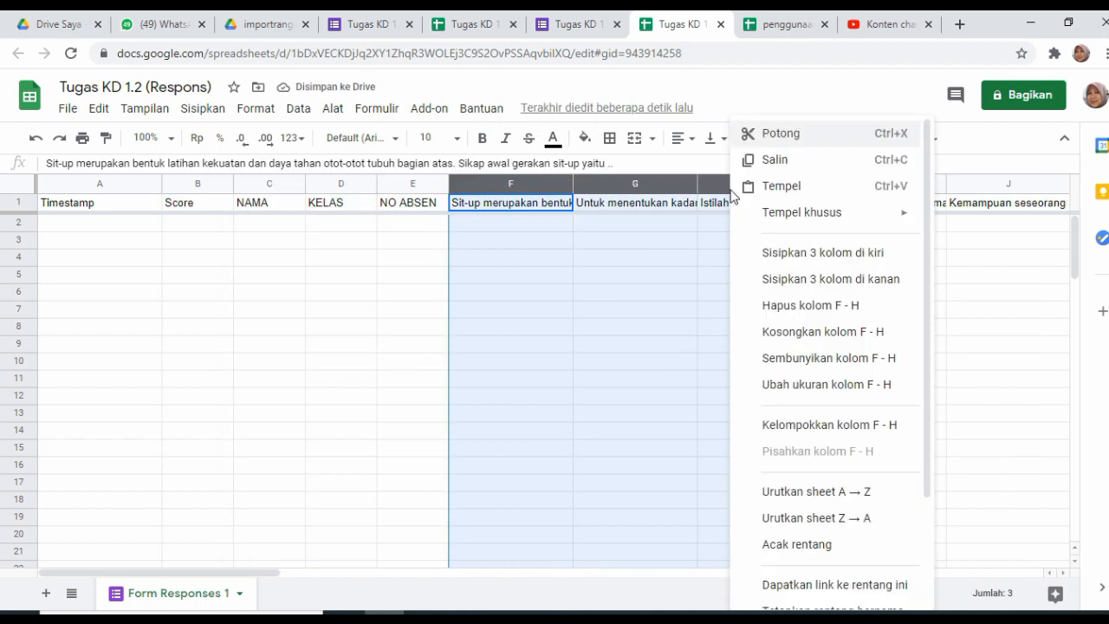
{"action": "left_click", "coordinate": [780, 251]}
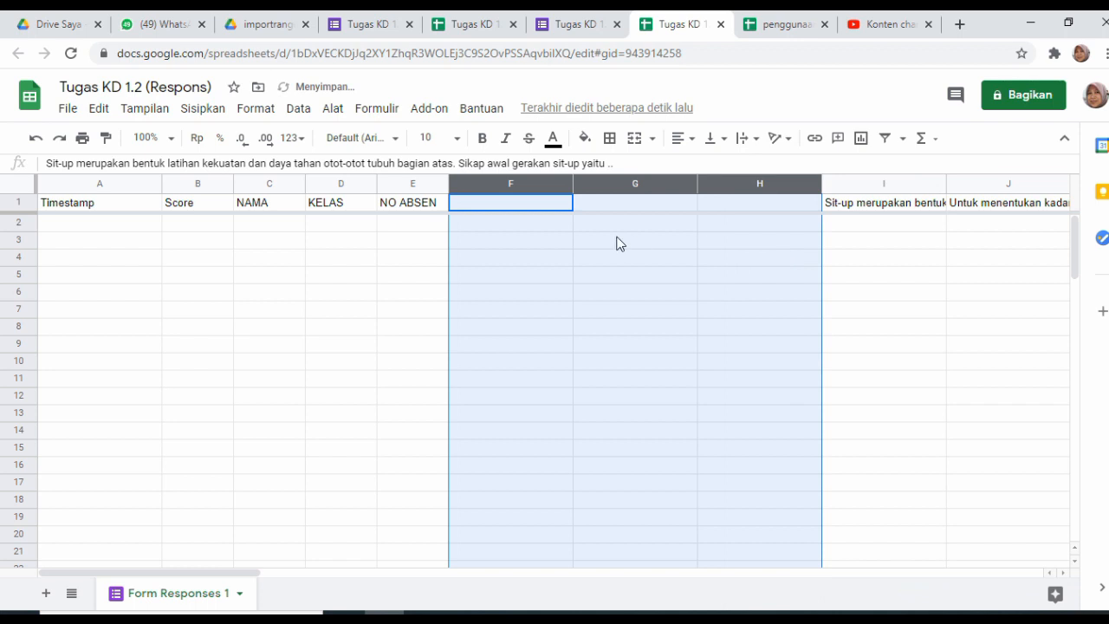
{"action": "left_click", "coordinate": [555, 226]}
{"action": "left_click", "coordinate": [521, 201]}
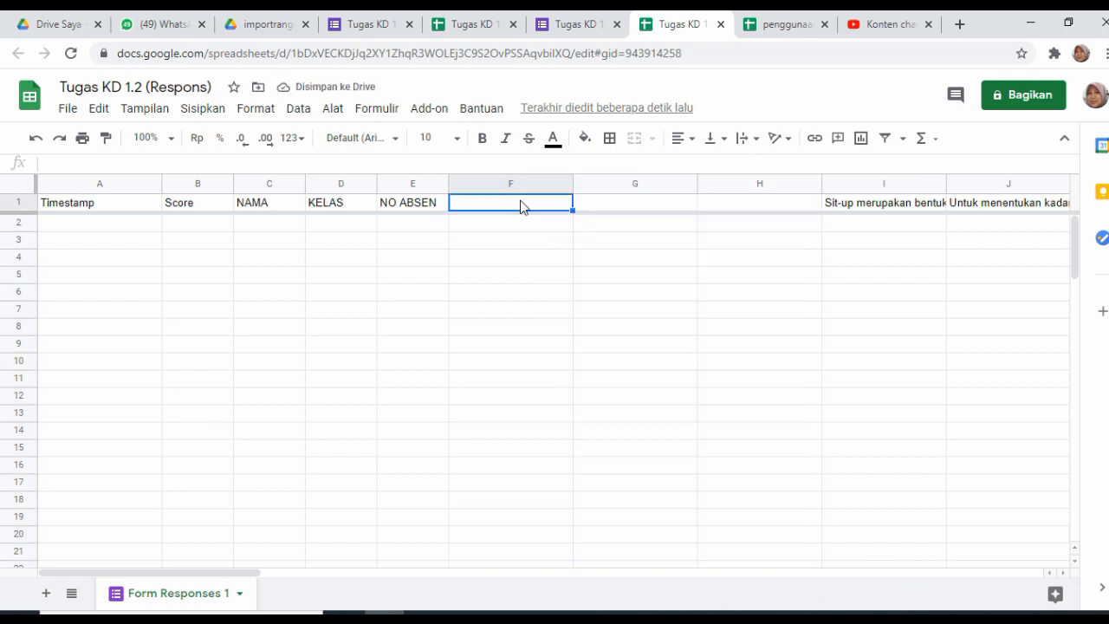
Copy helper columns F to H from Tugas KD 1.1 (Respons) into the blank columns F to H of Tugas KD 1.2 (Respons)
{"action": "left_click", "coordinate": [469, 27]}
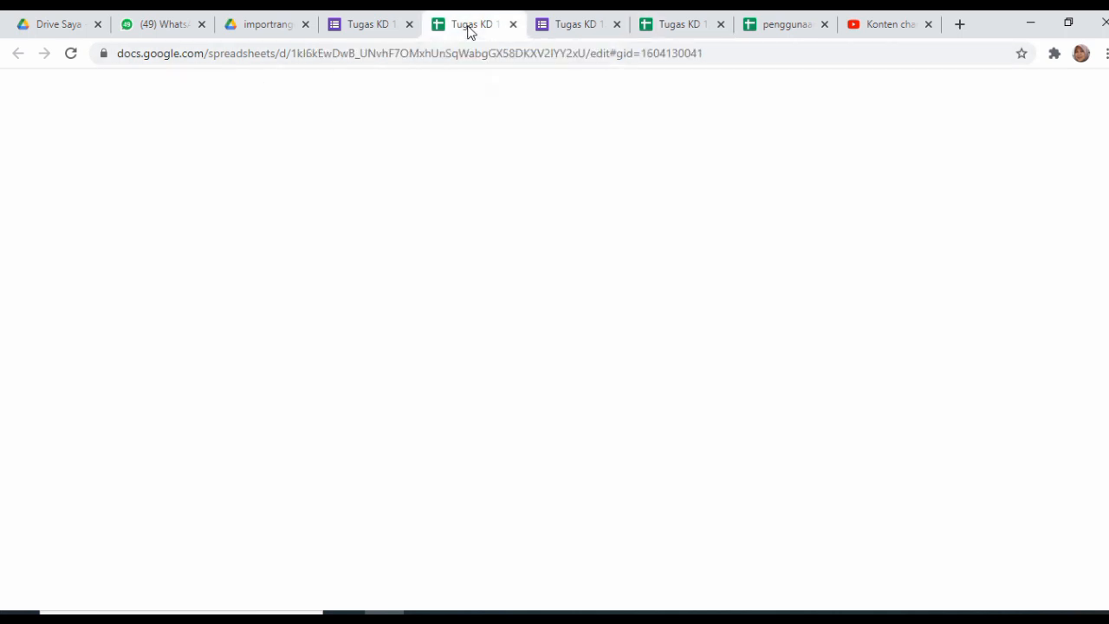
{"action": "left_click", "coordinate": [435, 178]}
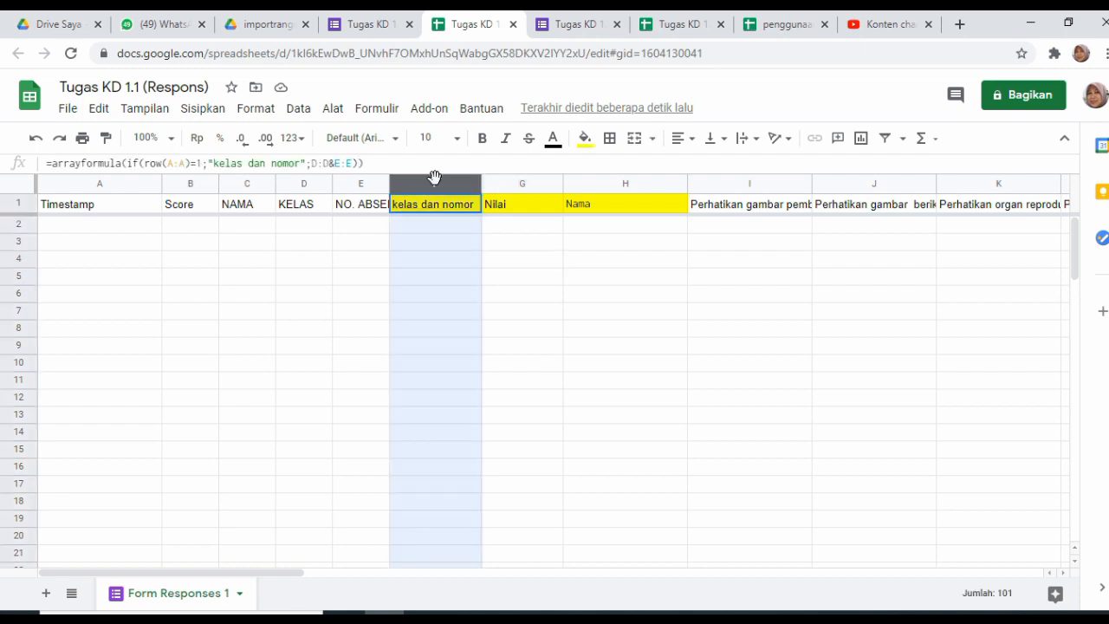
{"action": "left_click_drag", "start_coordinate": [435, 178], "coordinate": [644, 181]}
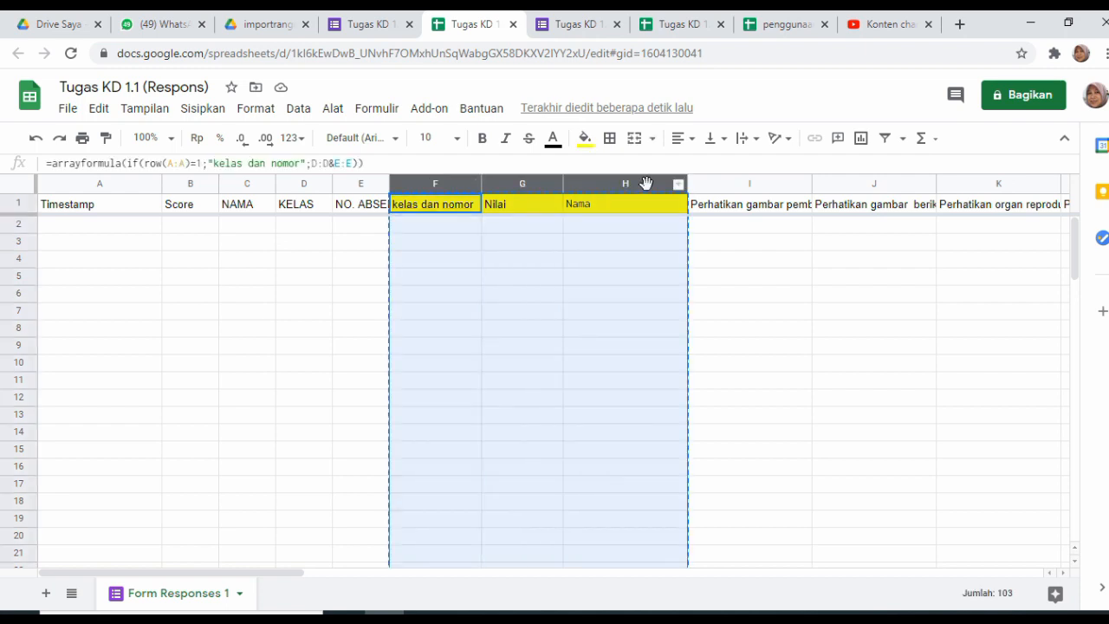
{"action": "left_click", "coordinate": [690, 24]}
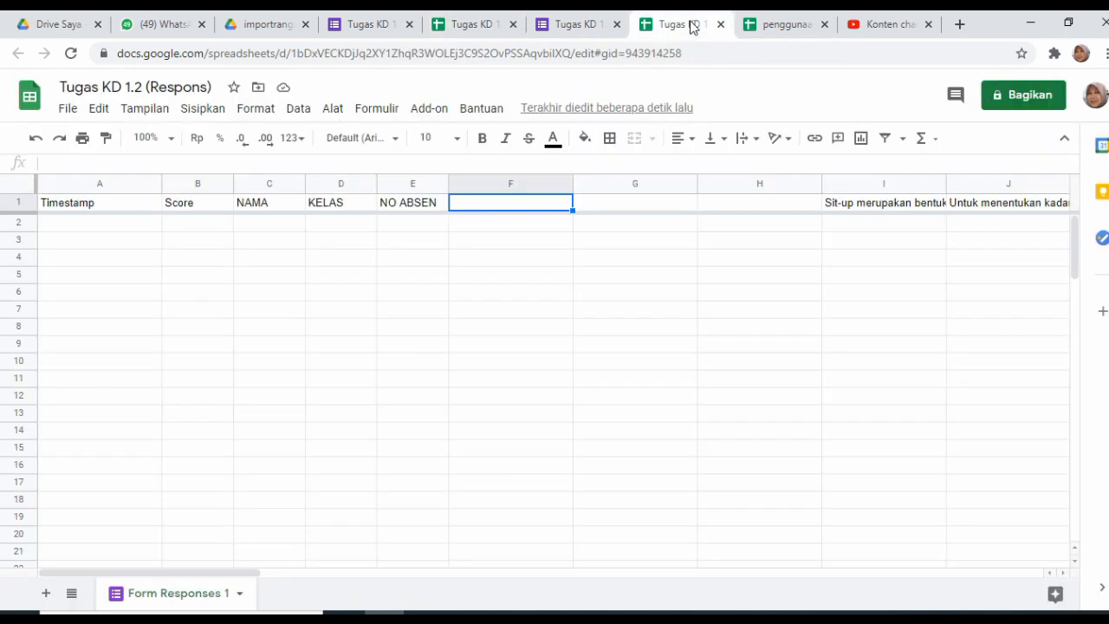
{"action": "left_click", "coordinate": [514, 184]}
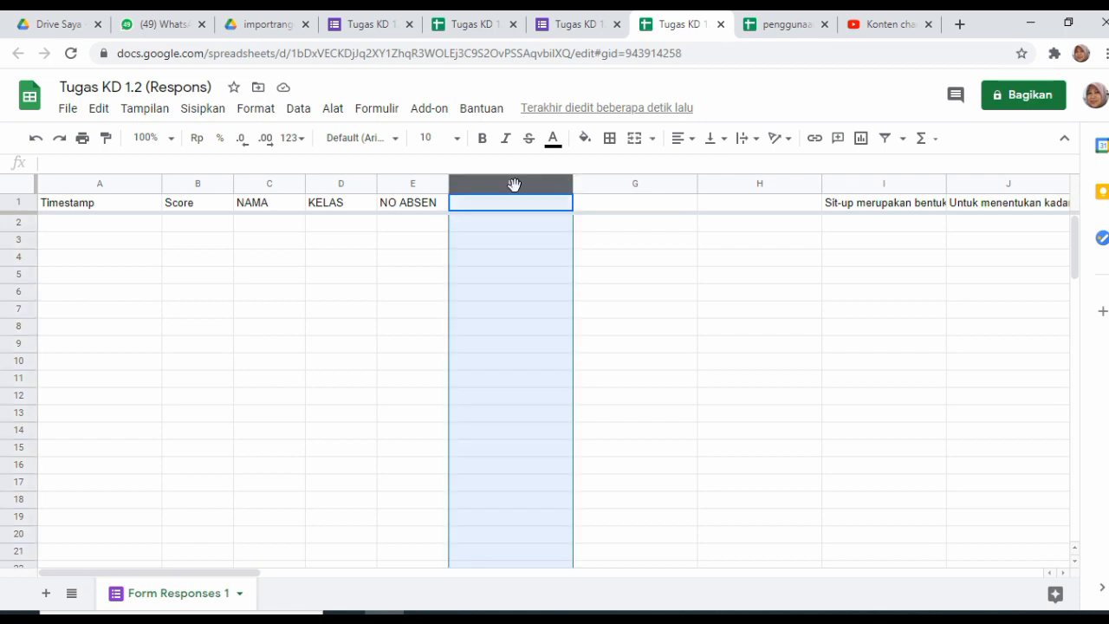
{"action": "key", "text": "ctrl+v"}
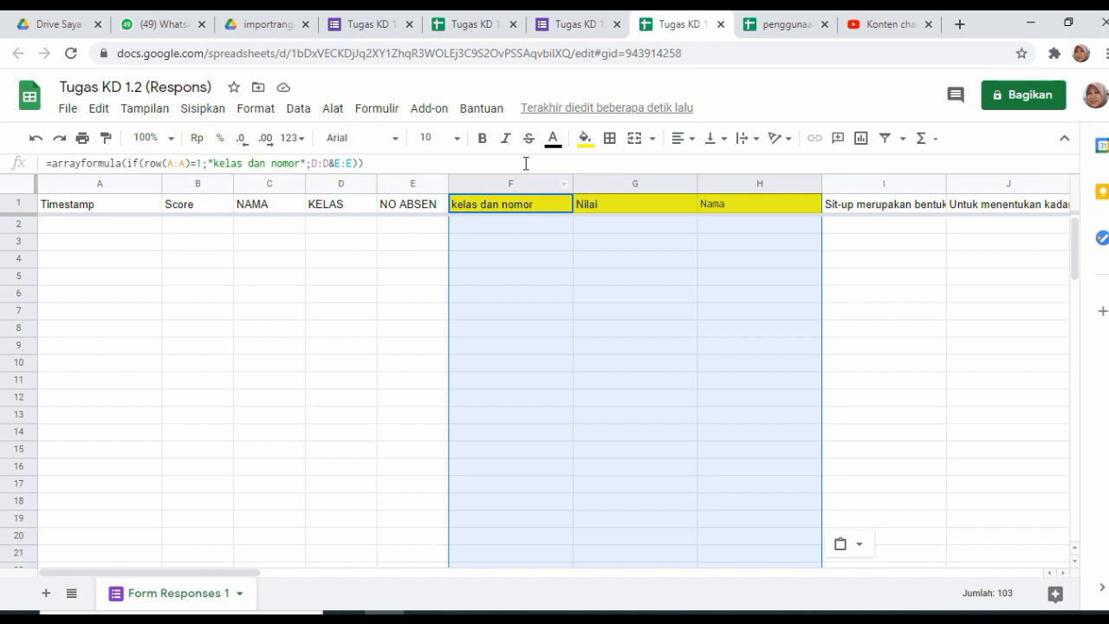
{"action": "left_click", "coordinate": [611, 296]}
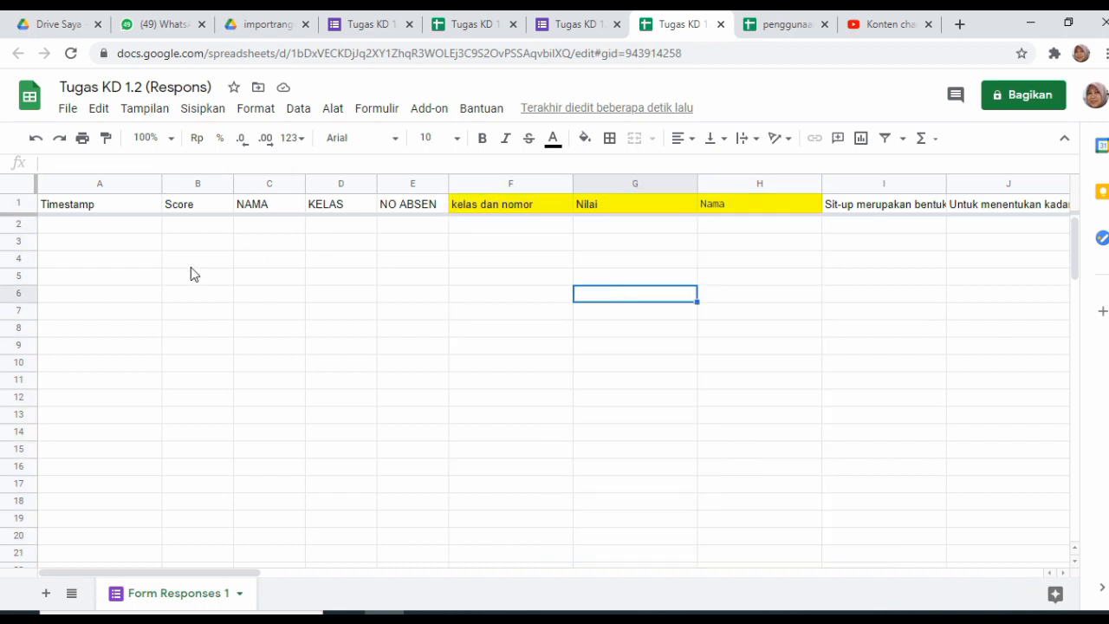
Create a new blank Google spreadsheet in the Drive folder importrange 2 januari 2021
{"action": "left_click", "coordinate": [261, 26]}
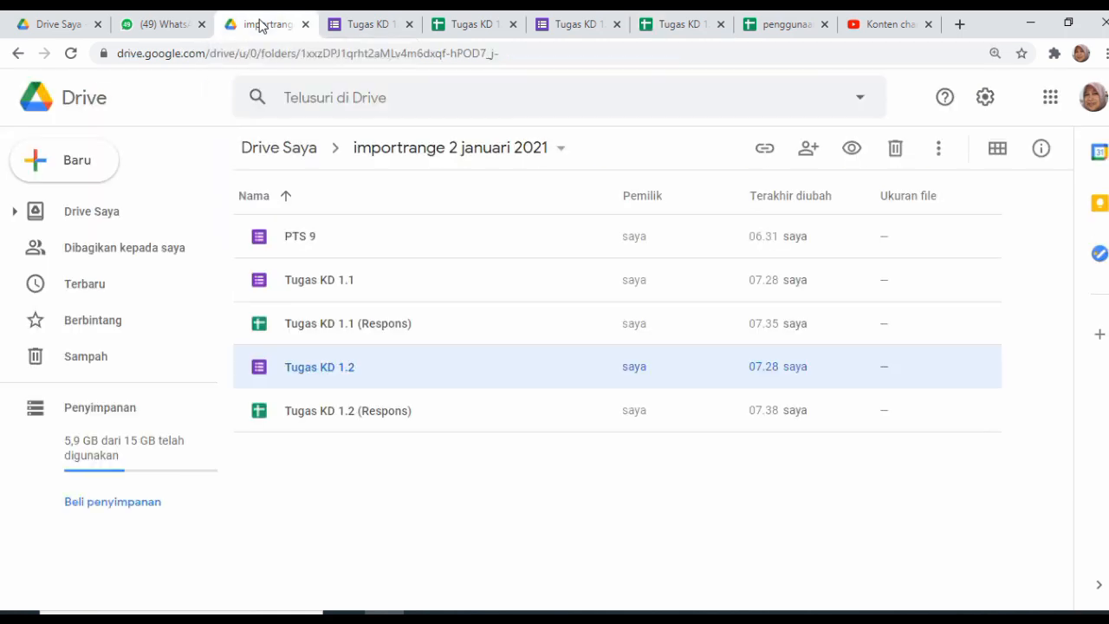
{"action": "right_click", "coordinate": [318, 483]}
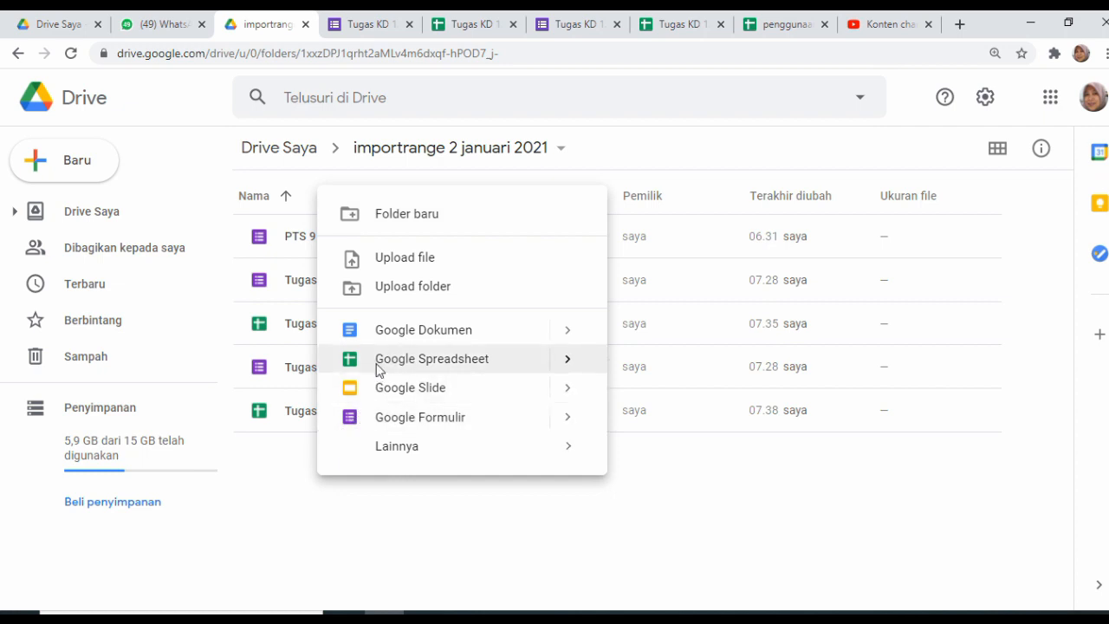
{"action": "left_click", "coordinate": [378, 369]}
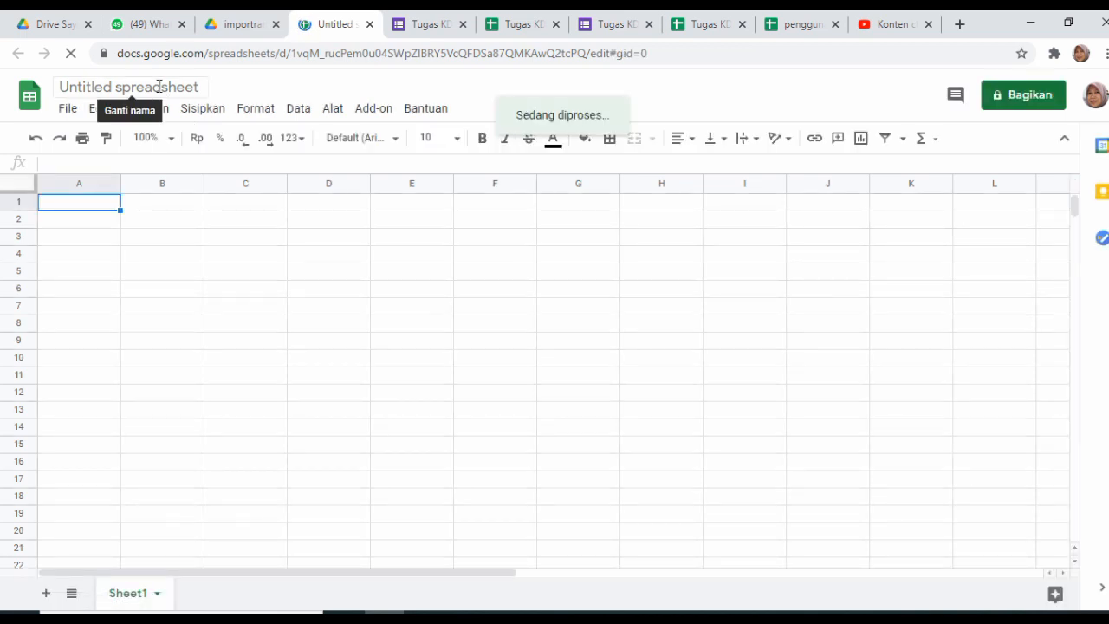
Name the new spreadsheet rekap nilai gabungan genap
{"action": "left_click", "coordinate": [159, 86]}
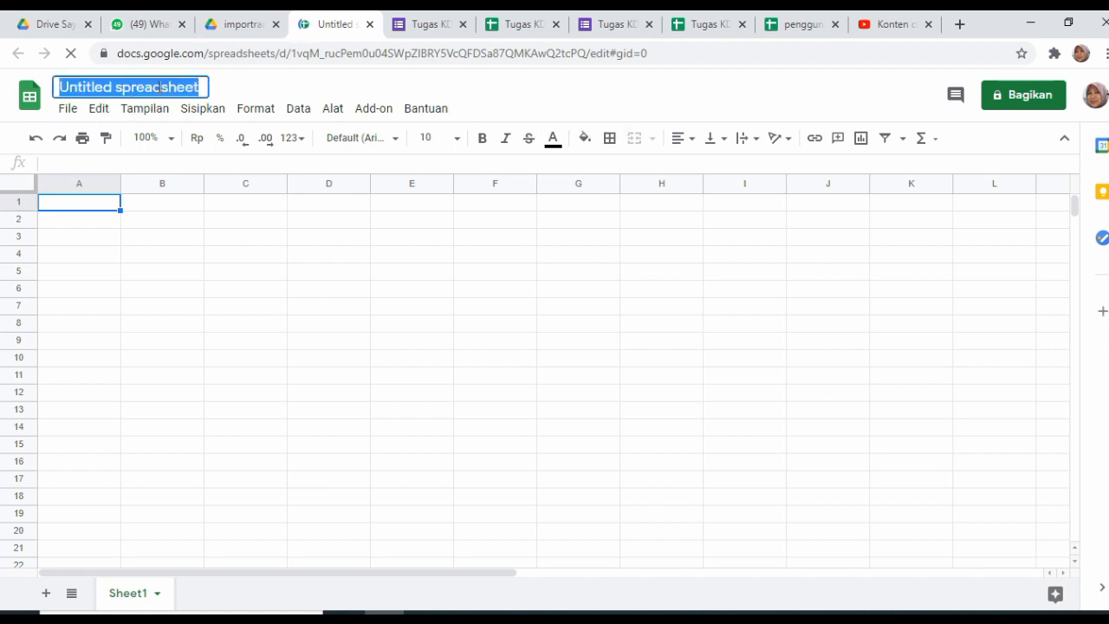
{"action": "type", "text": "rekap nilai"}
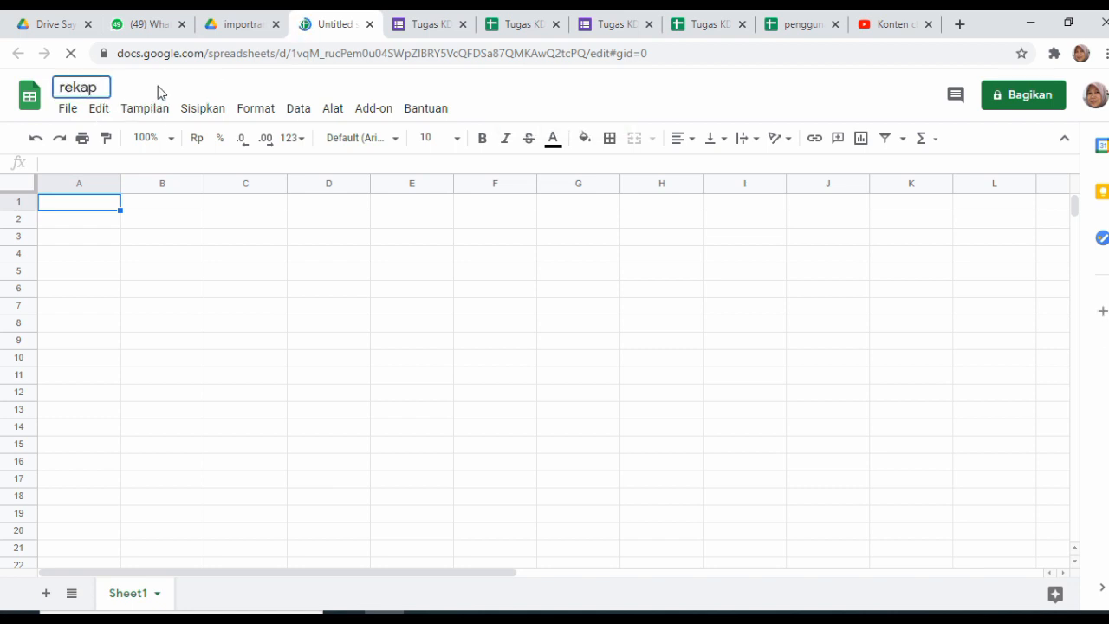
{"action": "type", "text": " gabung"}
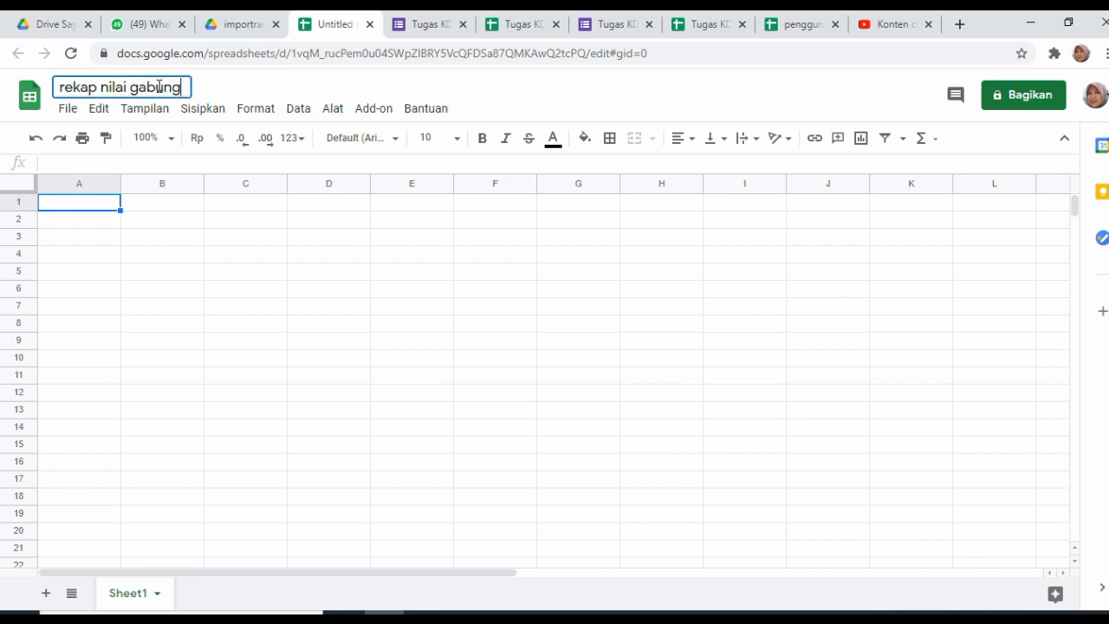
{"action": "type", "text": "an genap"}
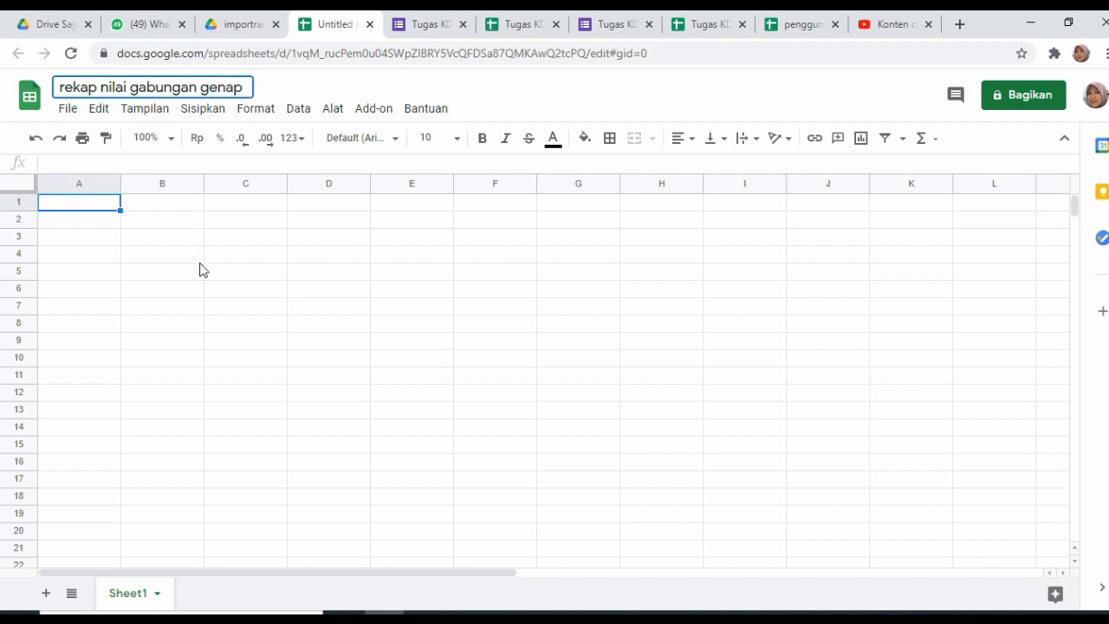
{"action": "left_click", "coordinate": [199, 269]}
{"action": "left_click", "coordinate": [74, 213]}
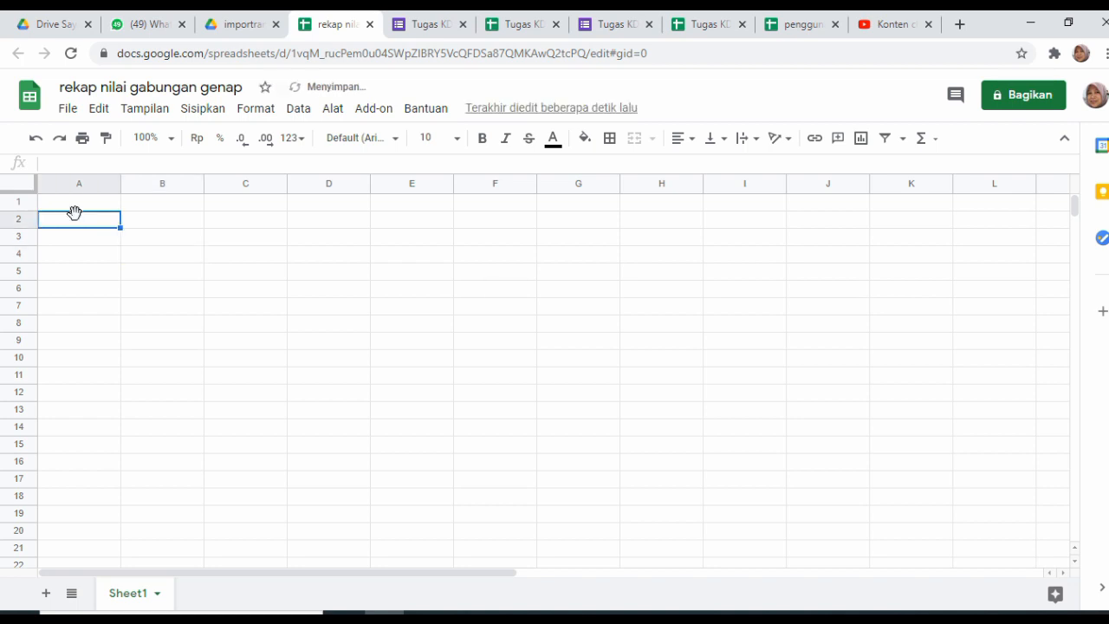
Copy student list columns A to E from the nama siswa sheet of the arayformula response spreadsheet into rekap nilai gabungan genap, starting at column A
{"action": "left_click", "coordinate": [808, 24]}
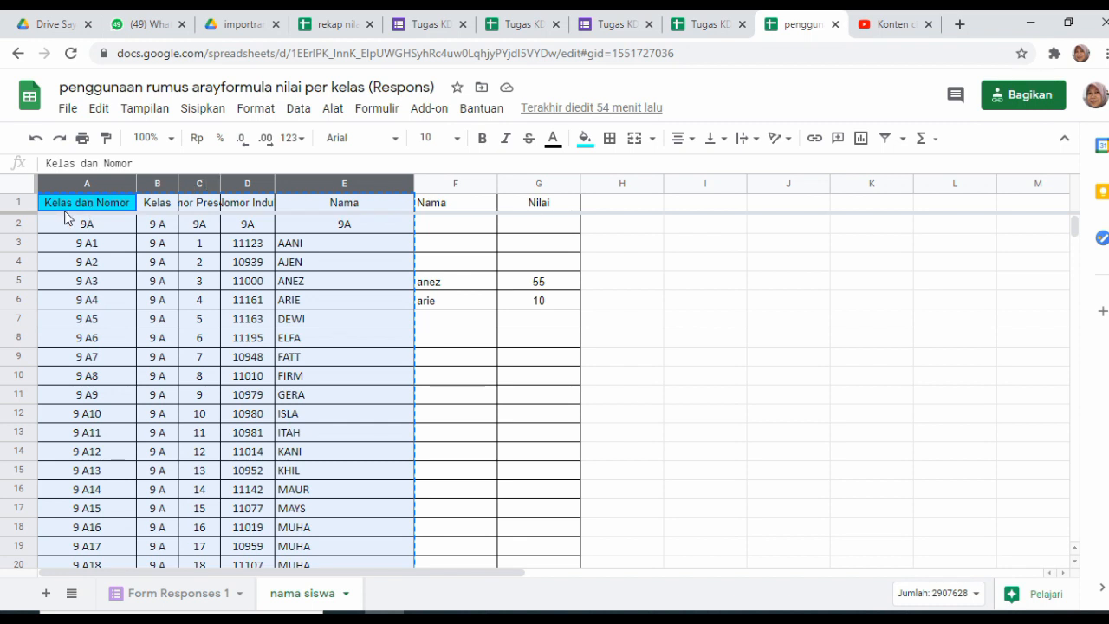
{"action": "left_click", "coordinate": [95, 319]}
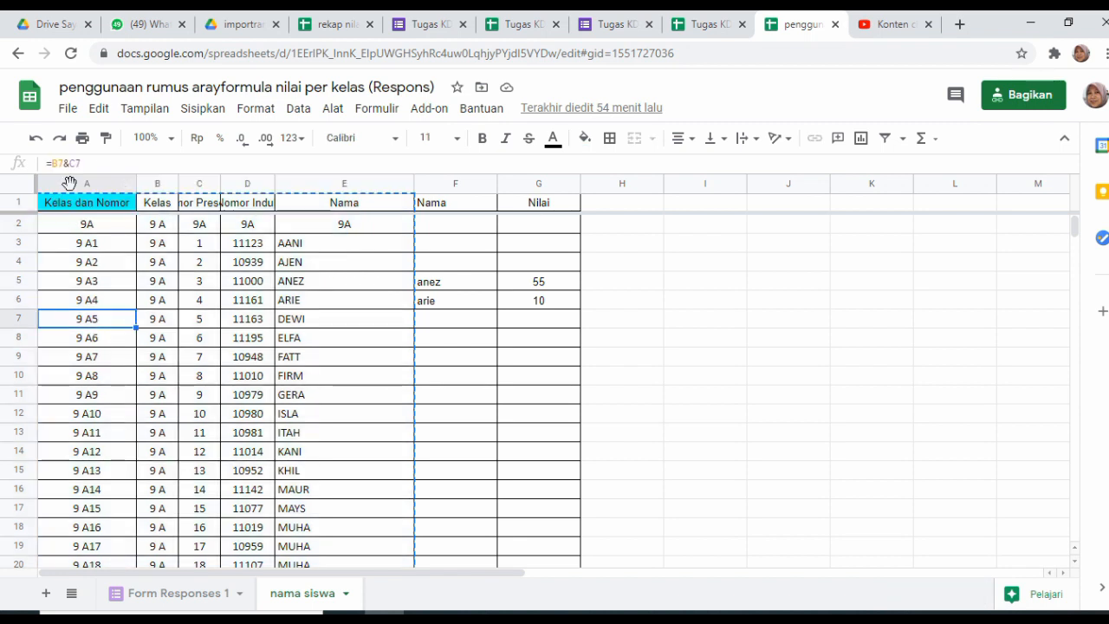
{"action": "left_click_drag", "start_coordinate": [71, 186], "coordinate": [294, 194]}
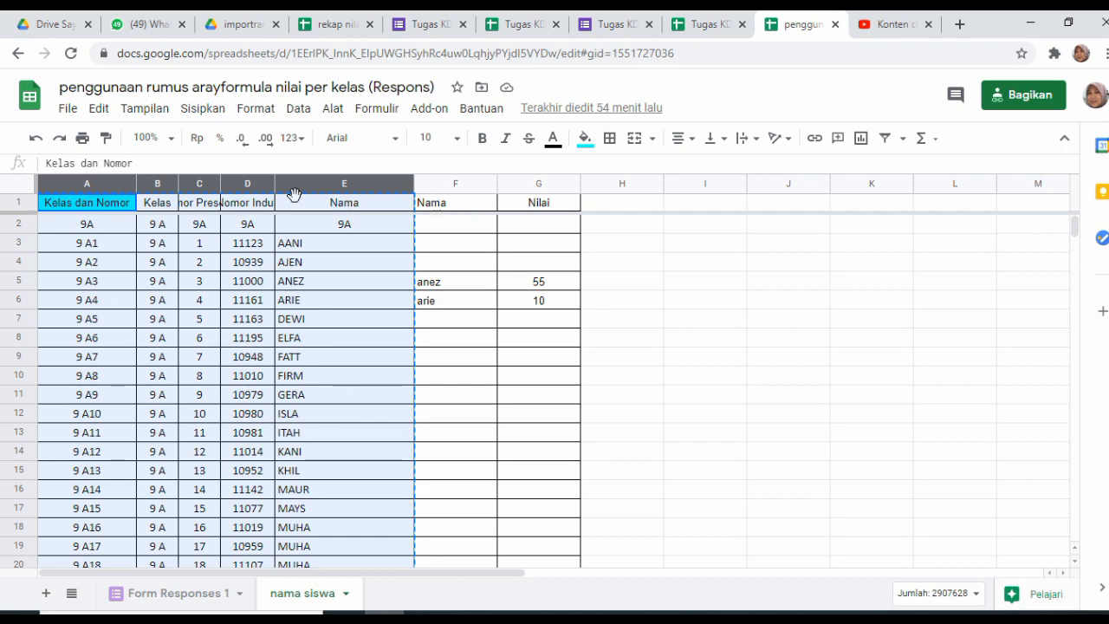
{"action": "left_click", "coordinate": [319, 27]}
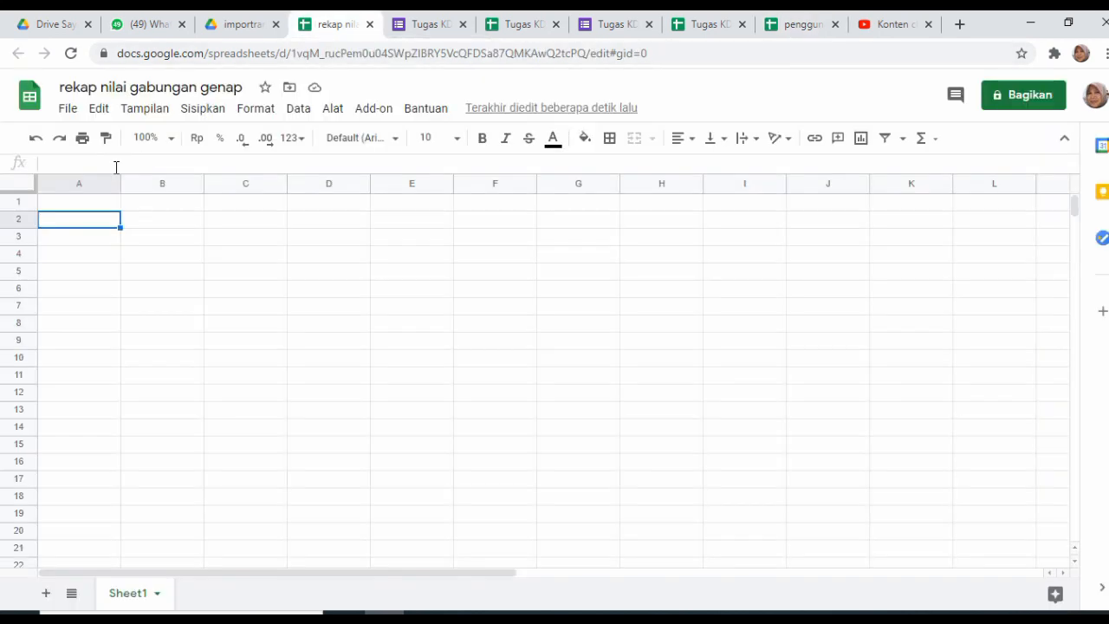
{"action": "left_click", "coordinate": [77, 185]}
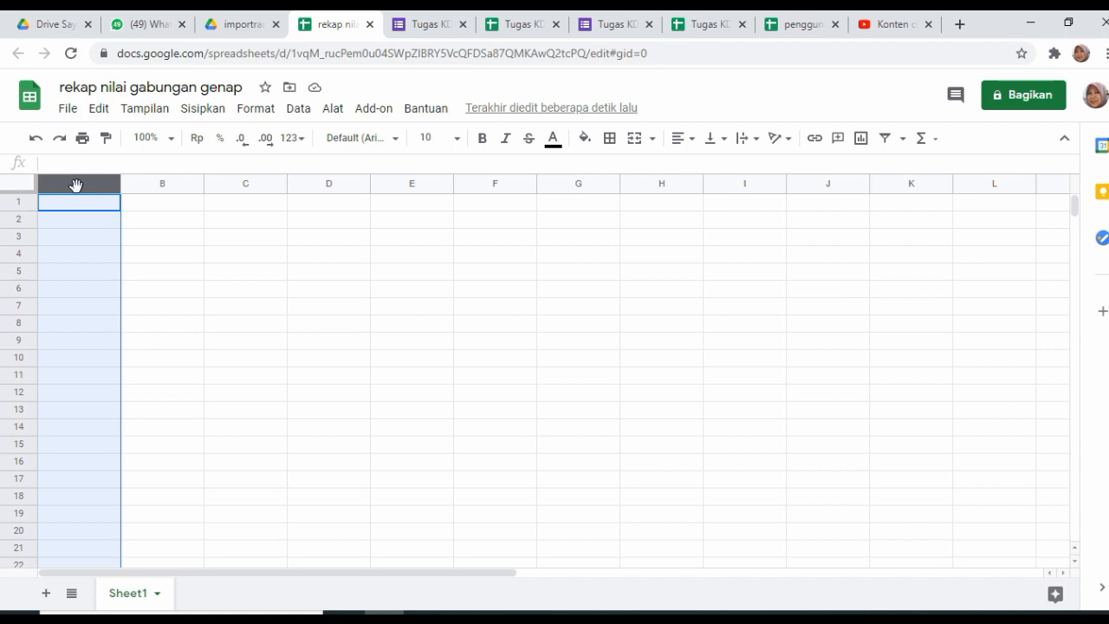
{"action": "key", "text": "ctrl+v"}
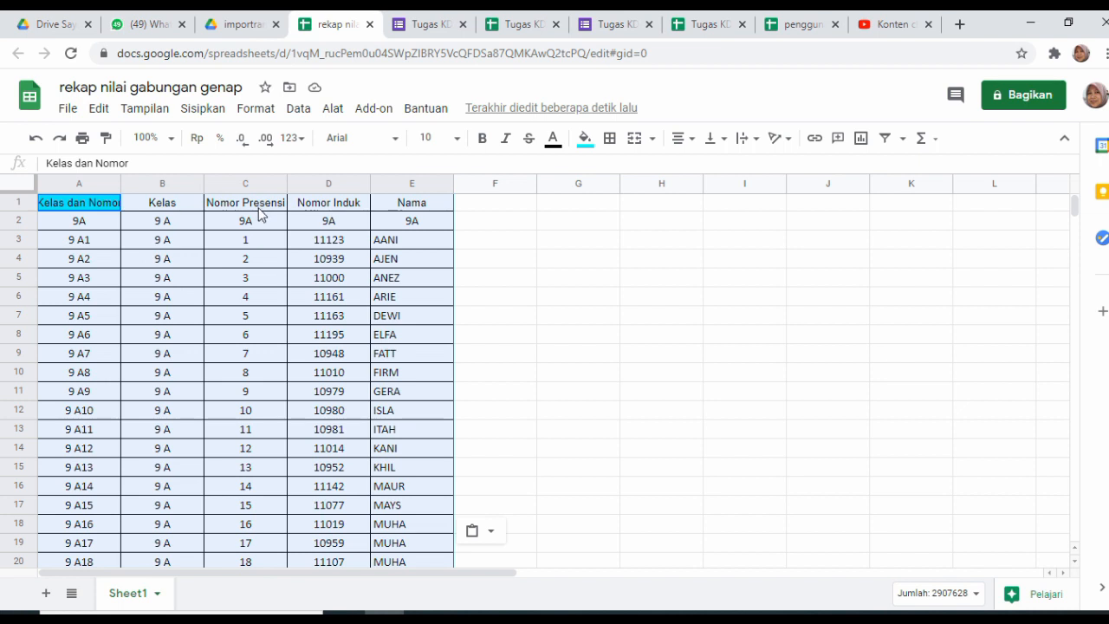
Clear the Kelas dan Nomor formulas in cells A3 to A17
{"action": "left_click", "coordinate": [72, 185]}
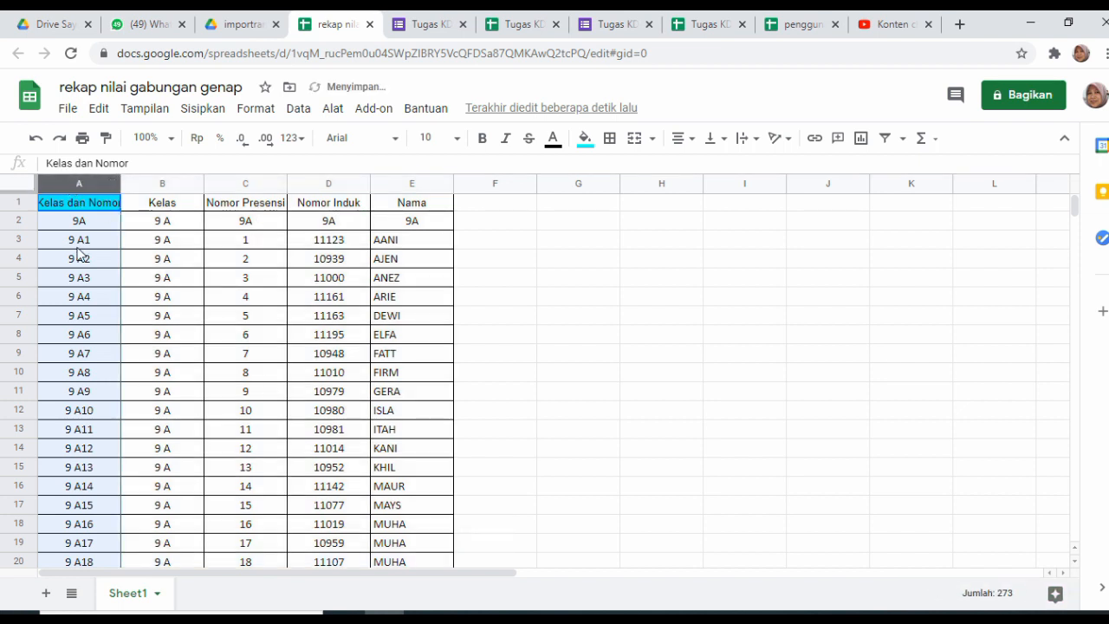
{"action": "left_click", "coordinate": [79, 246]}
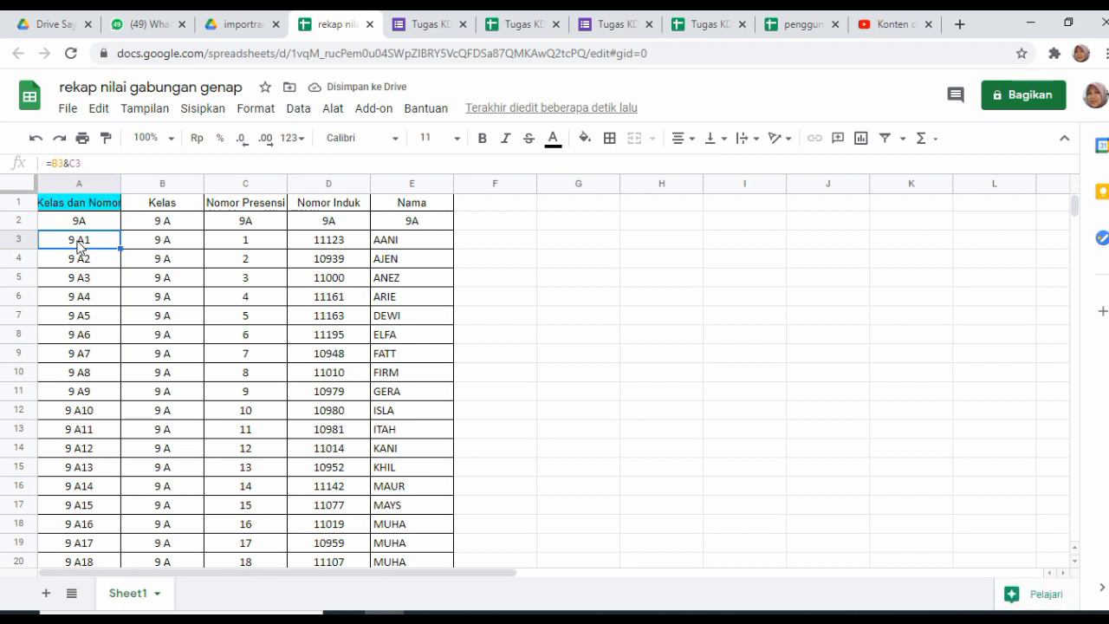
{"action": "left_click_drag", "start_coordinate": [79, 245], "coordinate": [85, 505]}
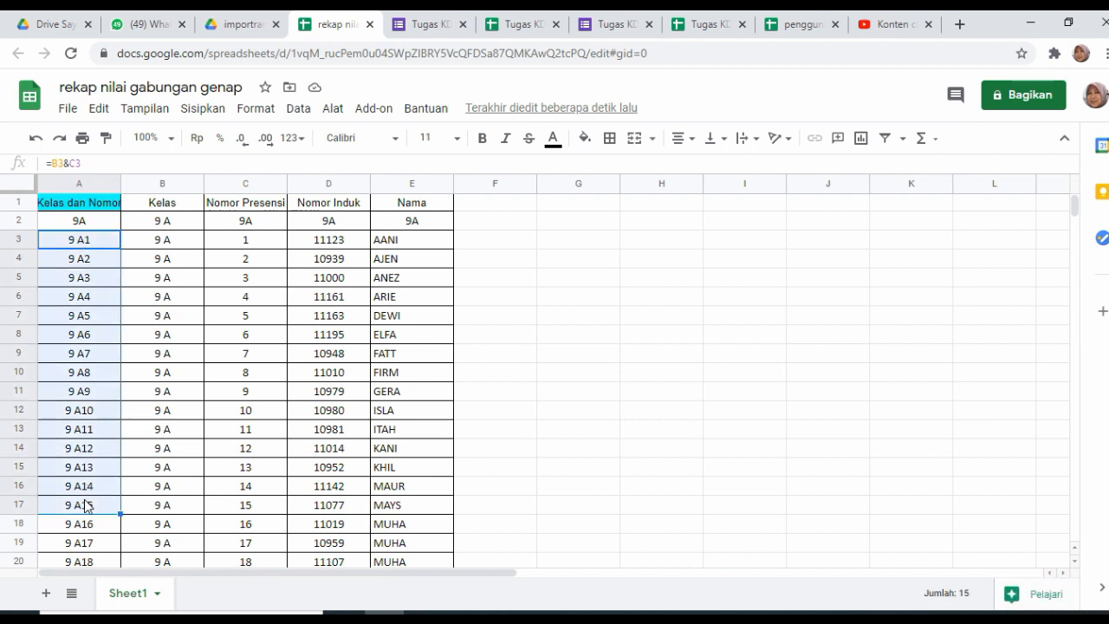
{"action": "key", "text": "Delete"}
Enter the formula =B3&C3 in cell A3 to join the class and attendance number
{"action": "left_click", "coordinate": [77, 249]}
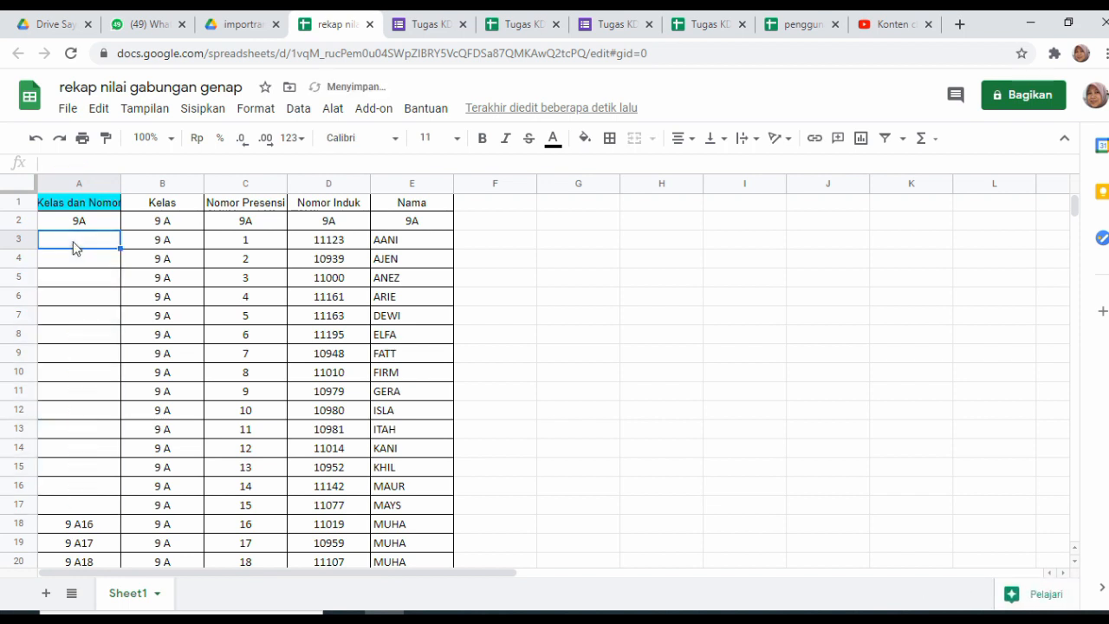
{"action": "key", "text": "ctrl+plus"}
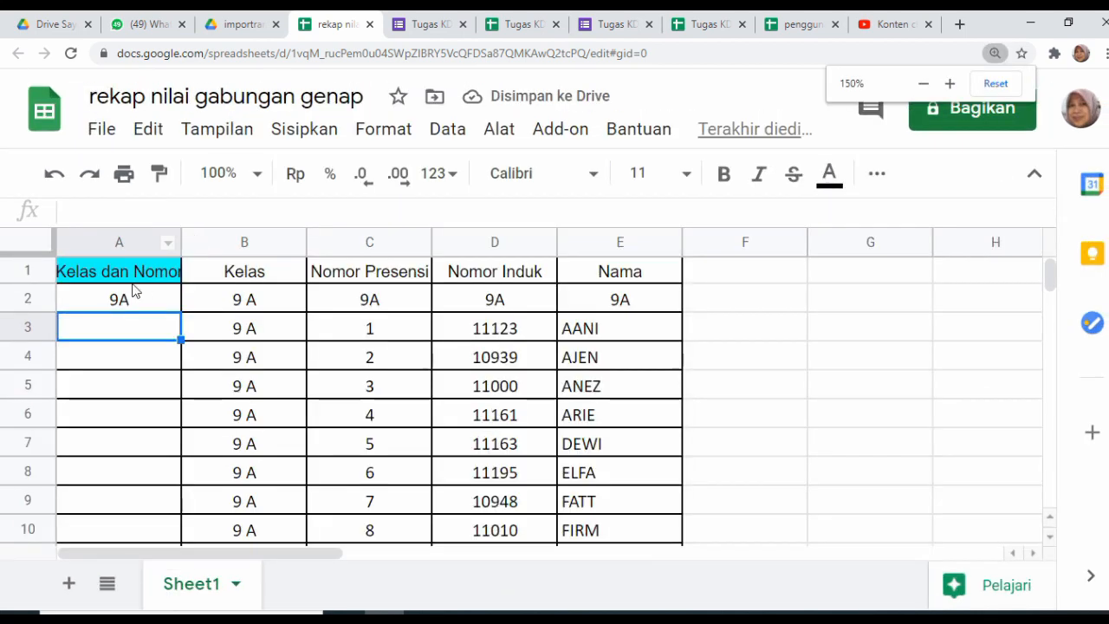
{"action": "type", "text": "="}
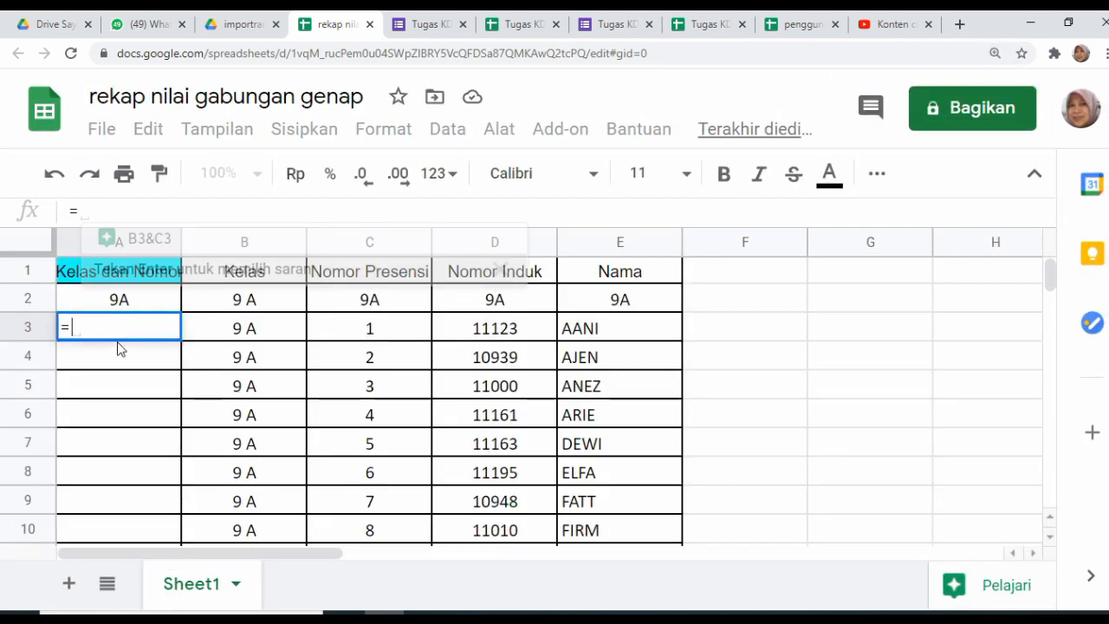
{"action": "left_click", "coordinate": [227, 329]}
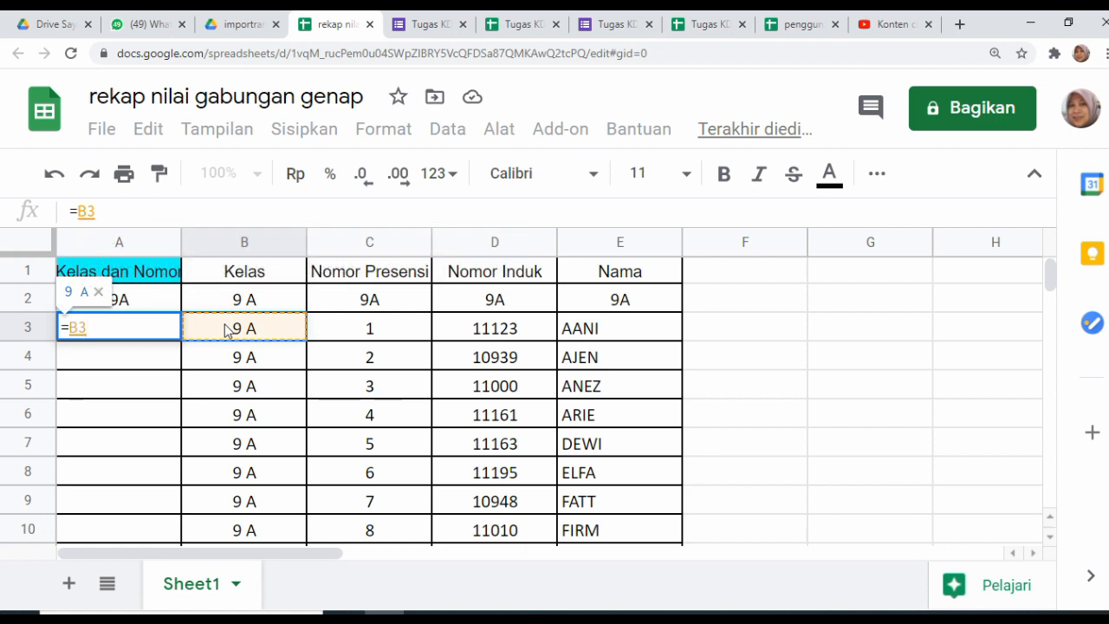
{"action": "type", "text": "&"}
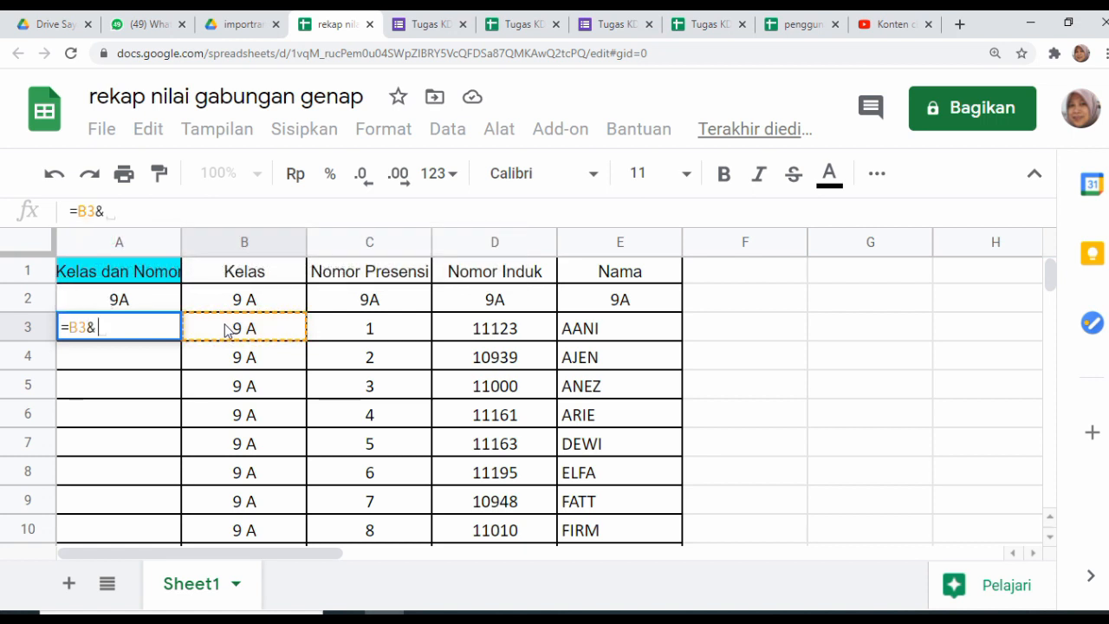
{"action": "left_click", "coordinate": [359, 331]}
{"action": "key", "text": "Return"}
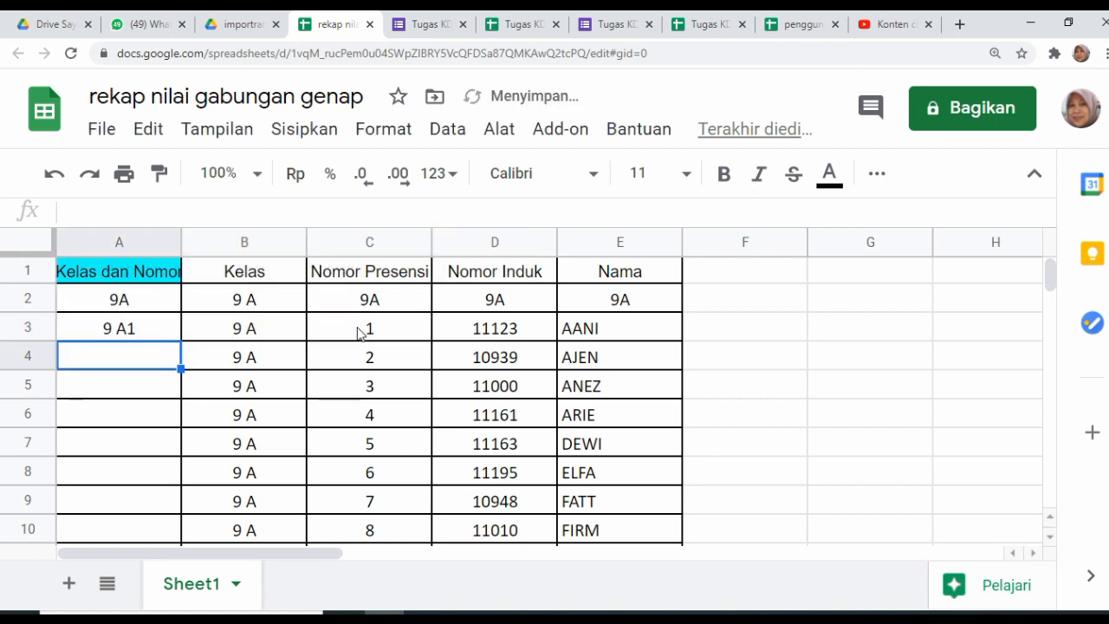
Fill the formula in A3 down the Kelas dan Nomor column through the cleared cells
{"action": "key", "text": "ctrl+minus"}
{"action": "key", "text": "ctrl+minus"}
{"action": "key", "text": "ctrl+minus"}
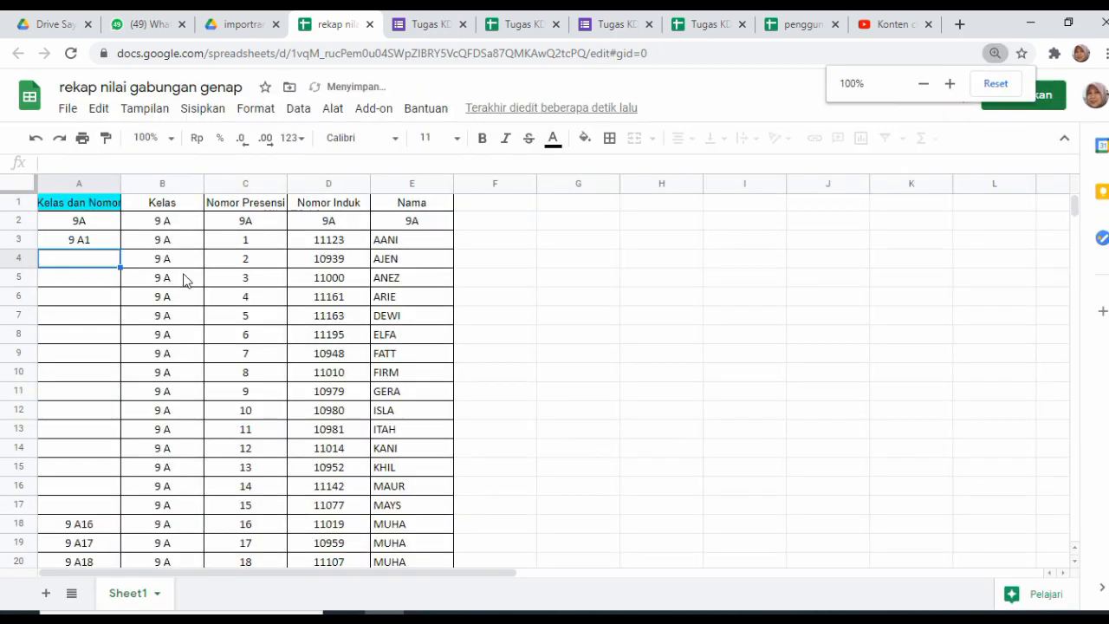
{"action": "left_click", "coordinate": [80, 240]}
{"action": "left_click_drag", "start_coordinate": [121, 248], "coordinate": [104, 552]}
{"action": "left_click", "coordinate": [198, 379]}
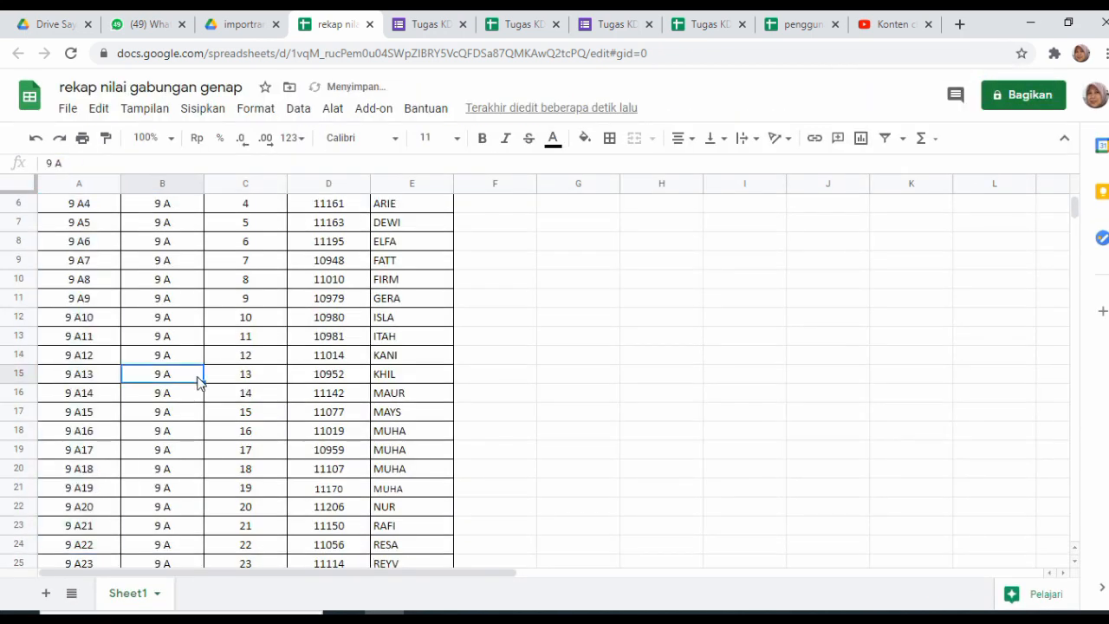
{"action": "key", "text": "ctrl+Home"}
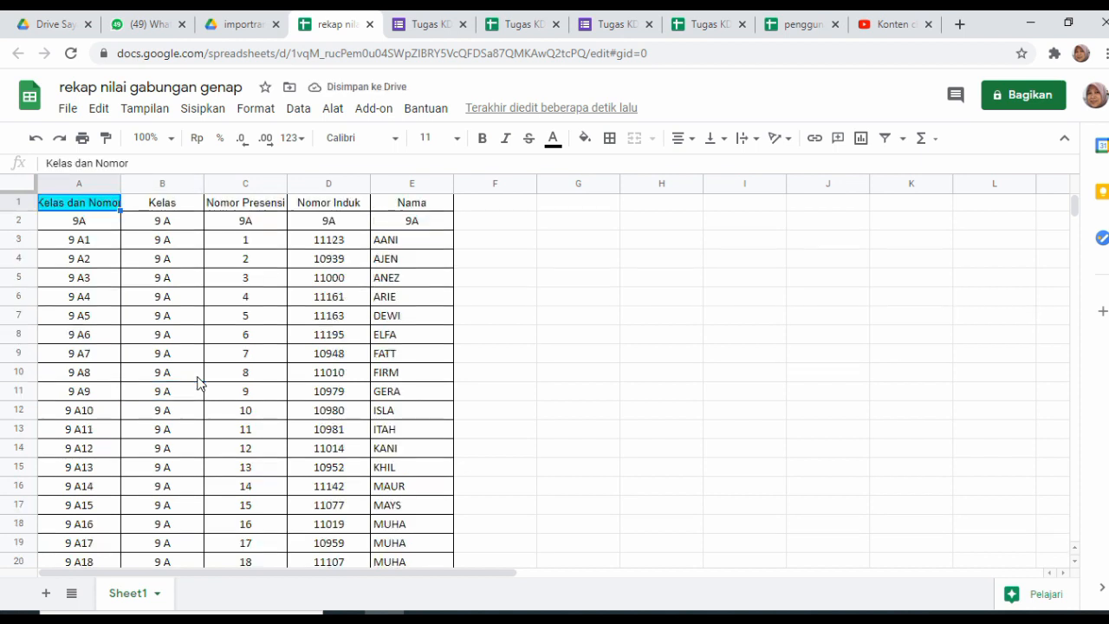
Compare the formula in A3 with the kelas dan nomor formula in F1 of Tugas KD 1.1 (Respons) and Tugas KD 1.2 (Respons)
{"action": "left_click", "coordinate": [98, 240]}
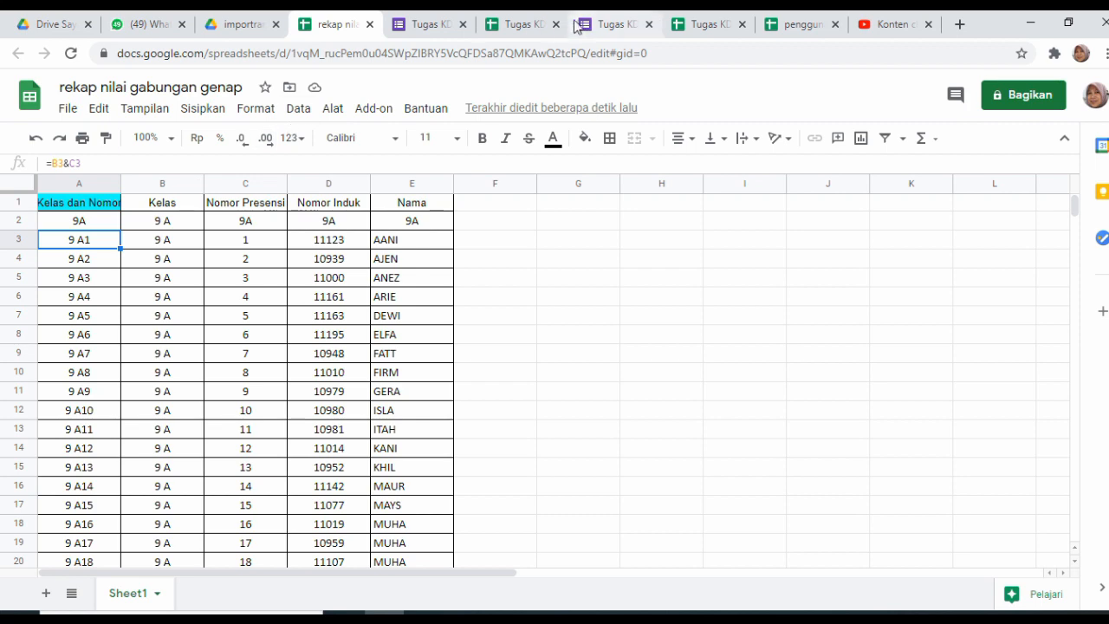
{"action": "left_click", "coordinate": [538, 26]}
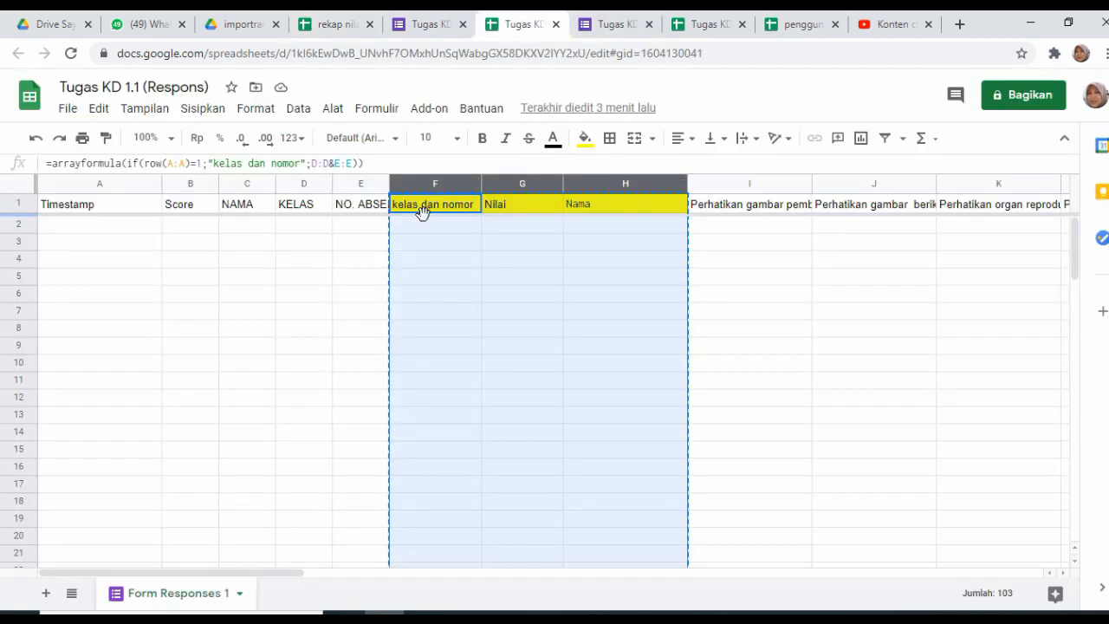
{"action": "left_click", "coordinate": [424, 208]}
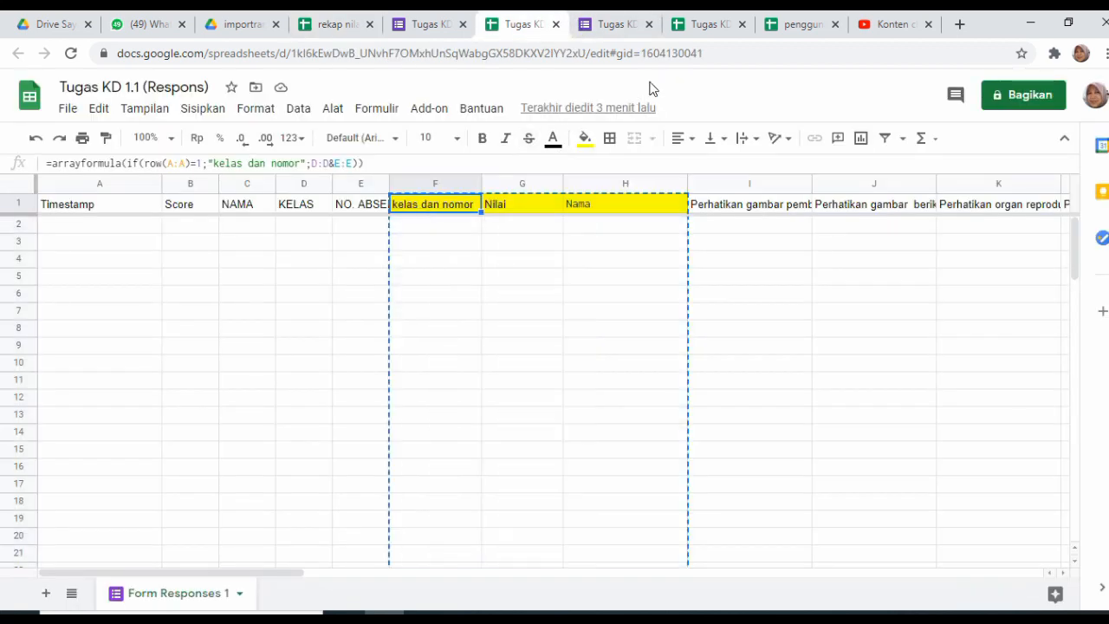
{"action": "left_click", "coordinate": [711, 25]}
{"action": "left_click", "coordinate": [520, 205]}
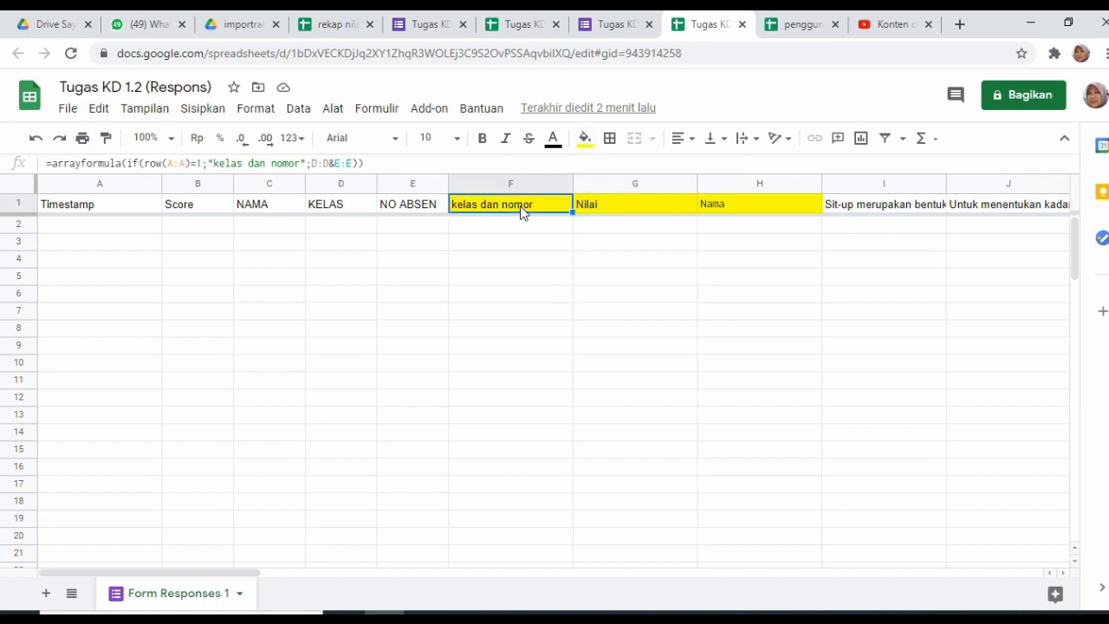
{"action": "left_click", "coordinate": [337, 24]}
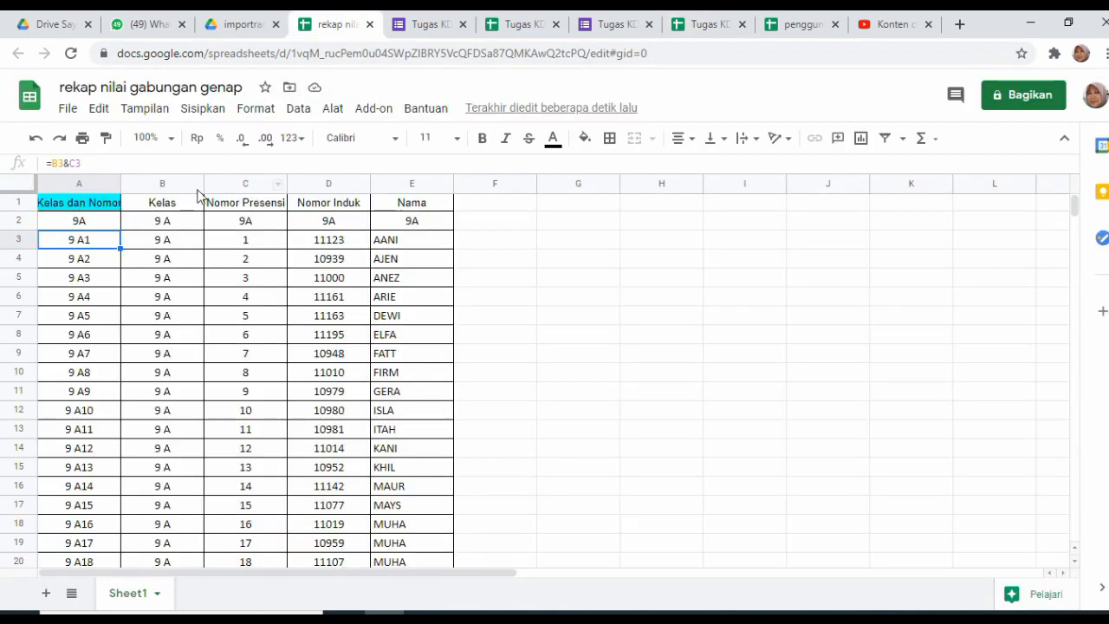
Add the column headers Tugas KD 1.1, Tugas KD 1.2 and PTS in cells F1 to H1
{"action": "left_click", "coordinate": [484, 206]}
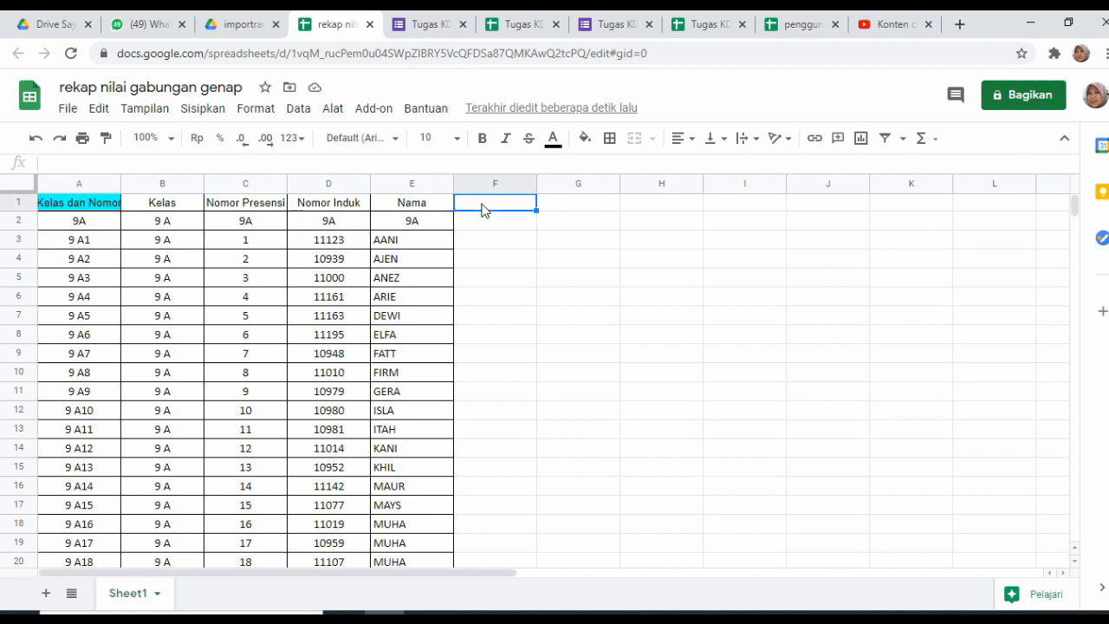
{"action": "type", "text": "Tugas K"}
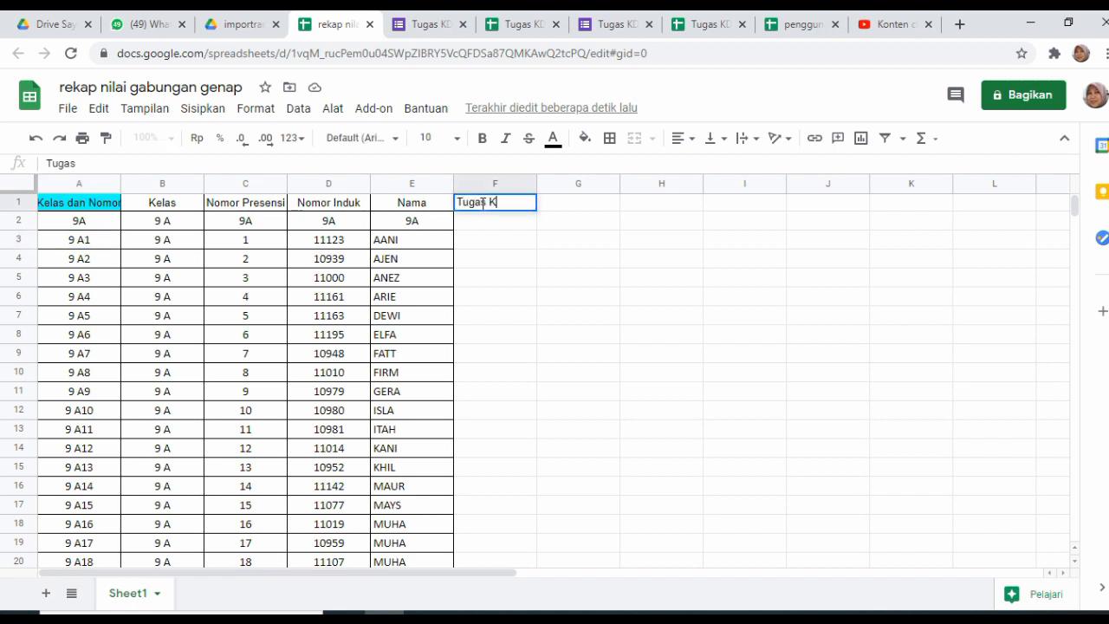
{"action": "type", "text": "D 1.1"}
{"action": "key", "text": "Tab"}
{"action": "type", "text": "Tugas K"}
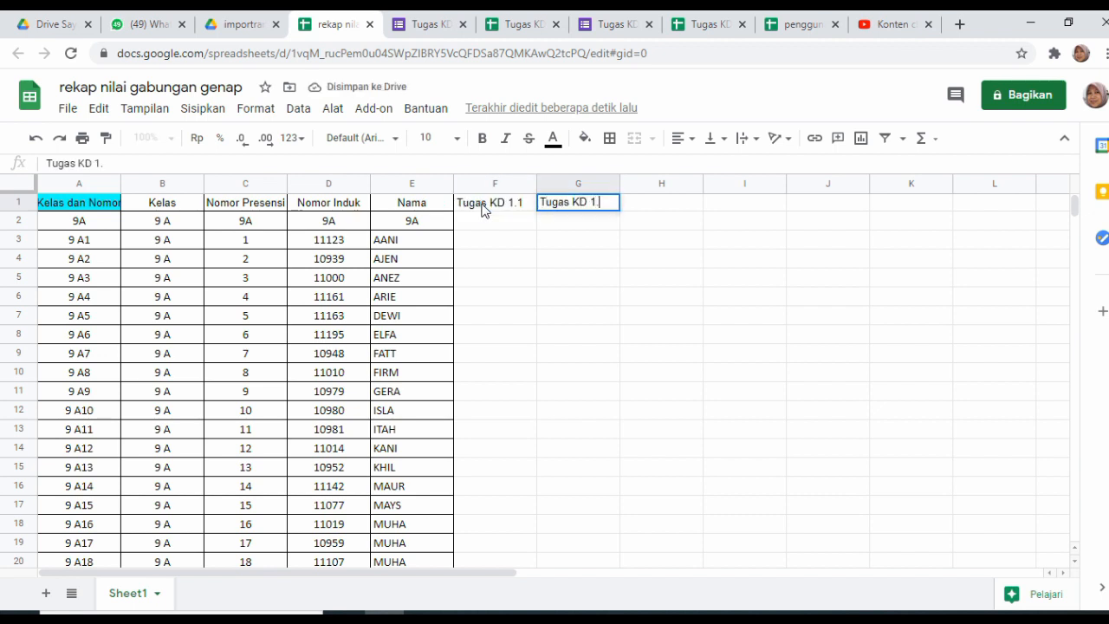
{"action": "type", "text": "D 1.2"}
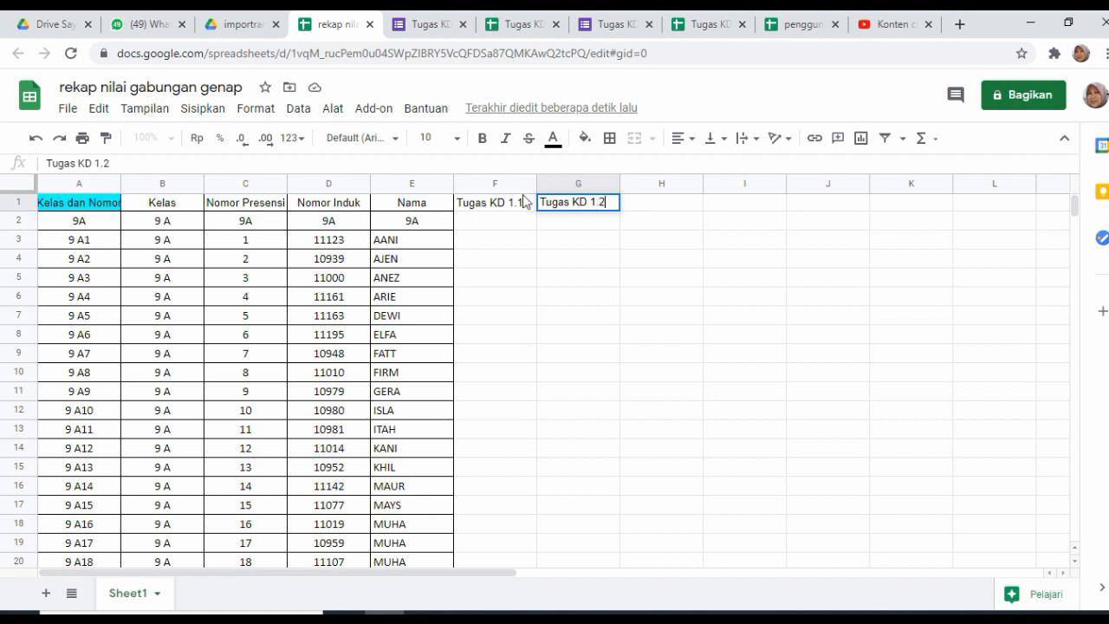
{"action": "left_click", "coordinate": [659, 211]}
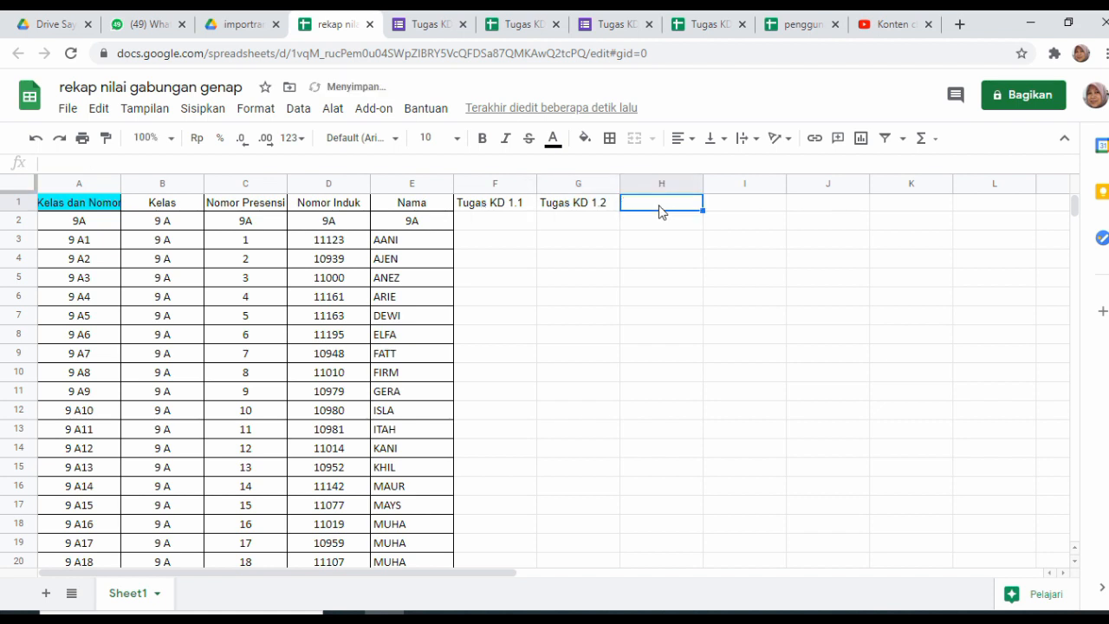
{"action": "type", "text": "PTS"}
{"action": "key", "text": "Return"}
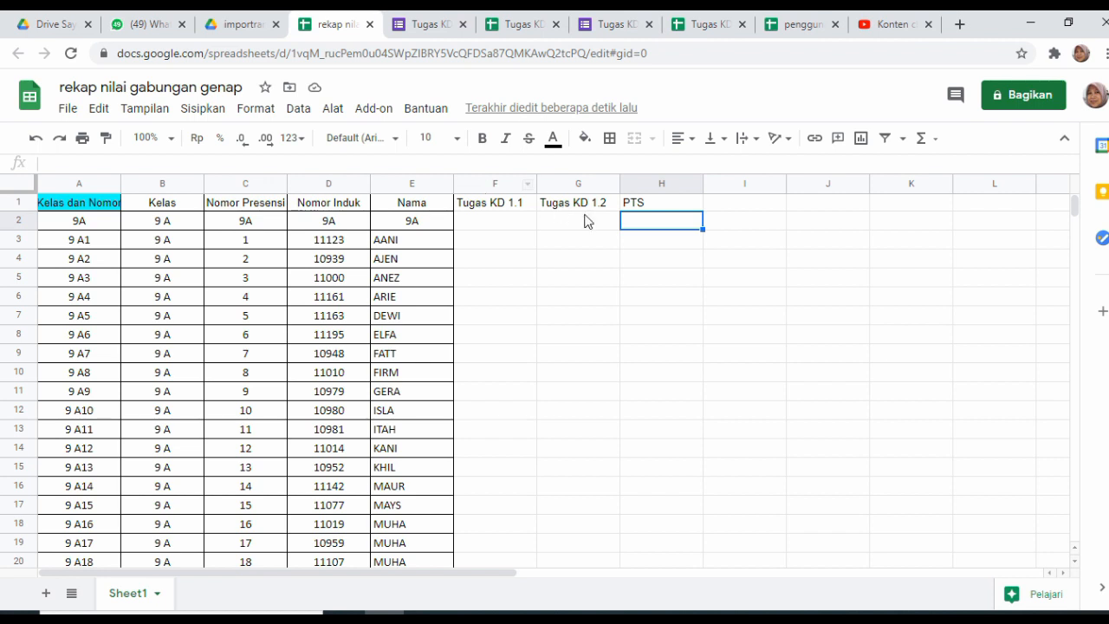
{"action": "left_click", "coordinate": [474, 246]}
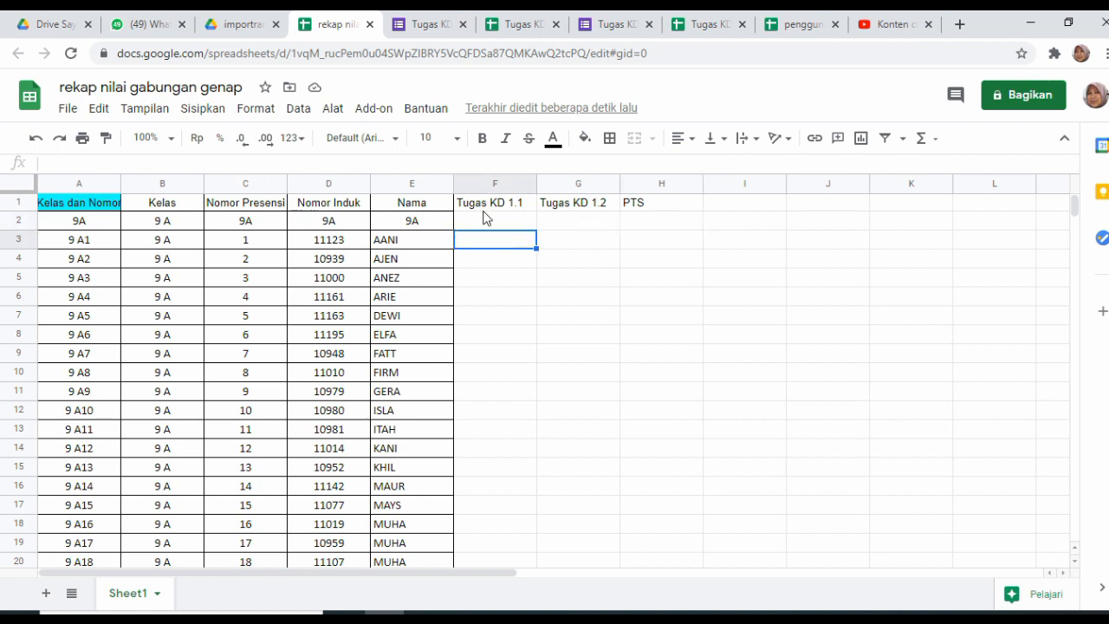
Apply all borders to the score columns in the range F1:H19
{"action": "left_click", "coordinate": [470, 205]}
{"action": "left_click_drag", "start_coordinate": [688, 246], "coordinate": [678, 550]}
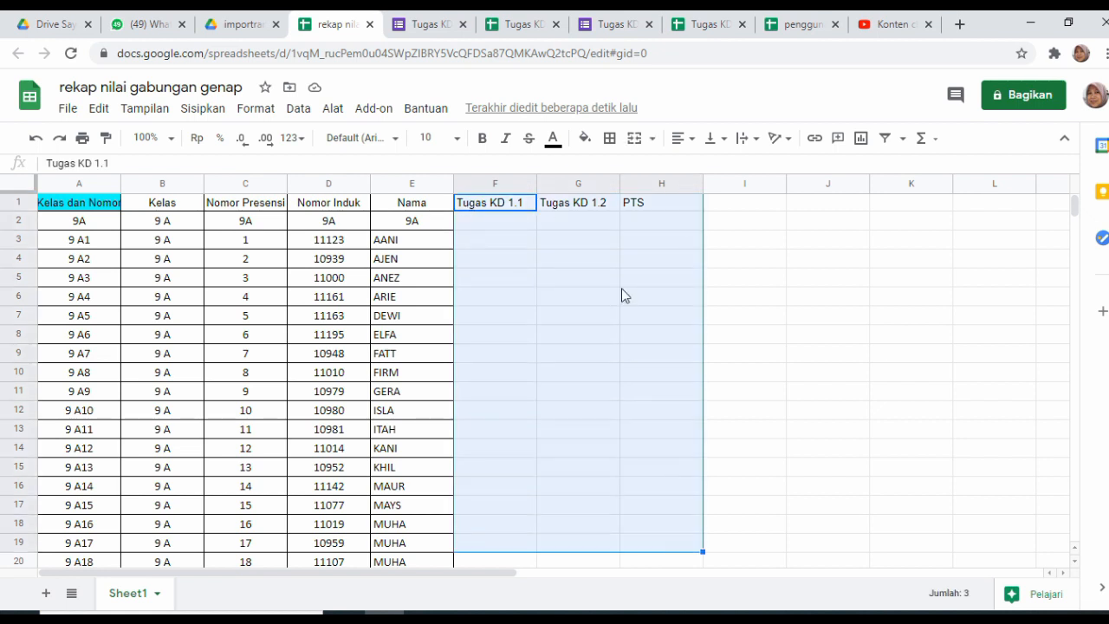
{"action": "left_click", "coordinate": [610, 139]}
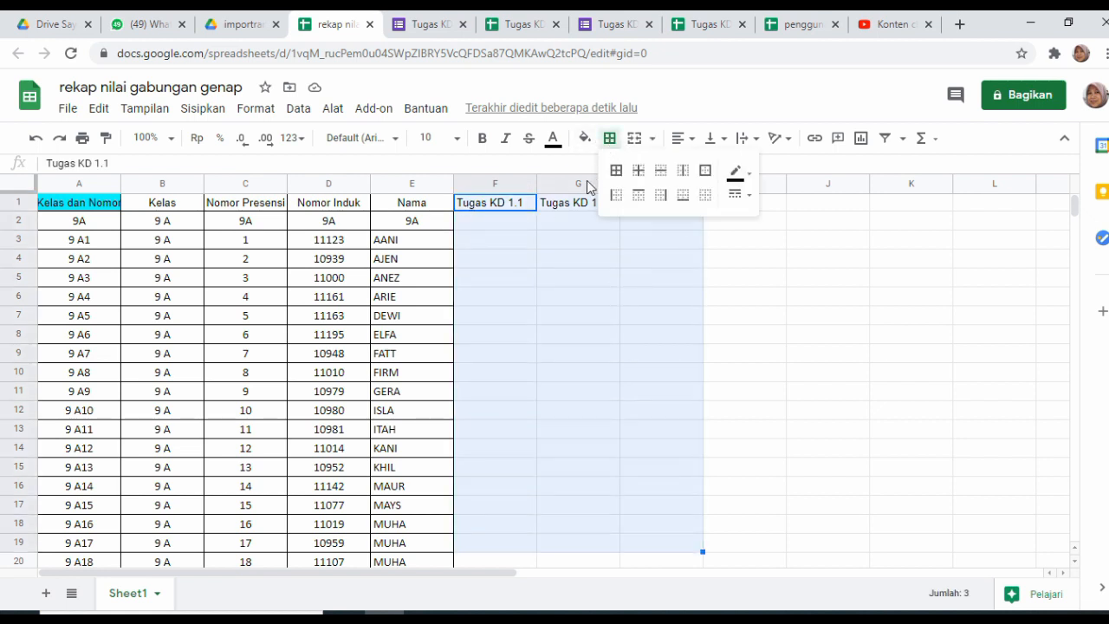
{"action": "left_click", "coordinate": [616, 171]}
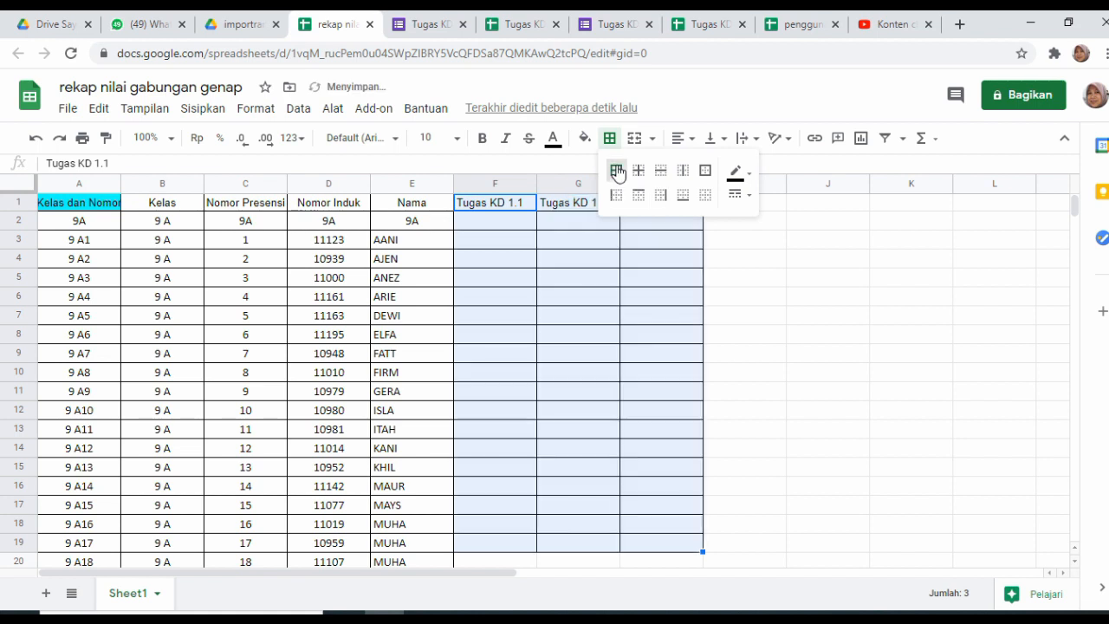
Begin the formula =vlookup(A3;importrange(" in cell F3 under Tugas KD 1.1
{"action": "left_click", "coordinate": [501, 242]}
{"action": "type", "text": "="}
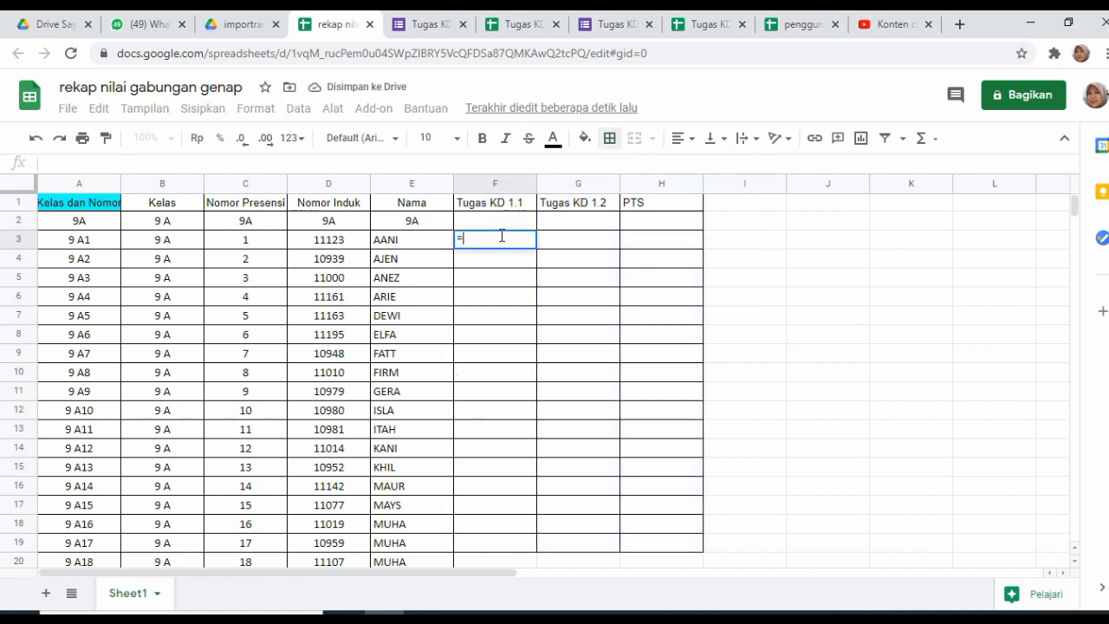
{"action": "type", "text": "v"}
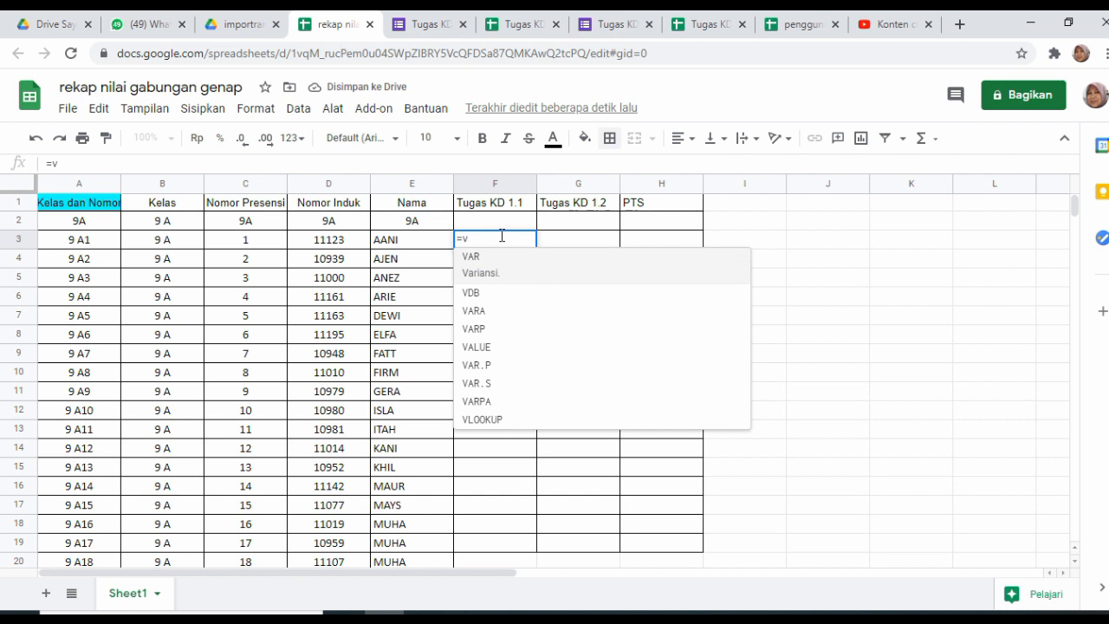
{"action": "type", "text": "lookup("}
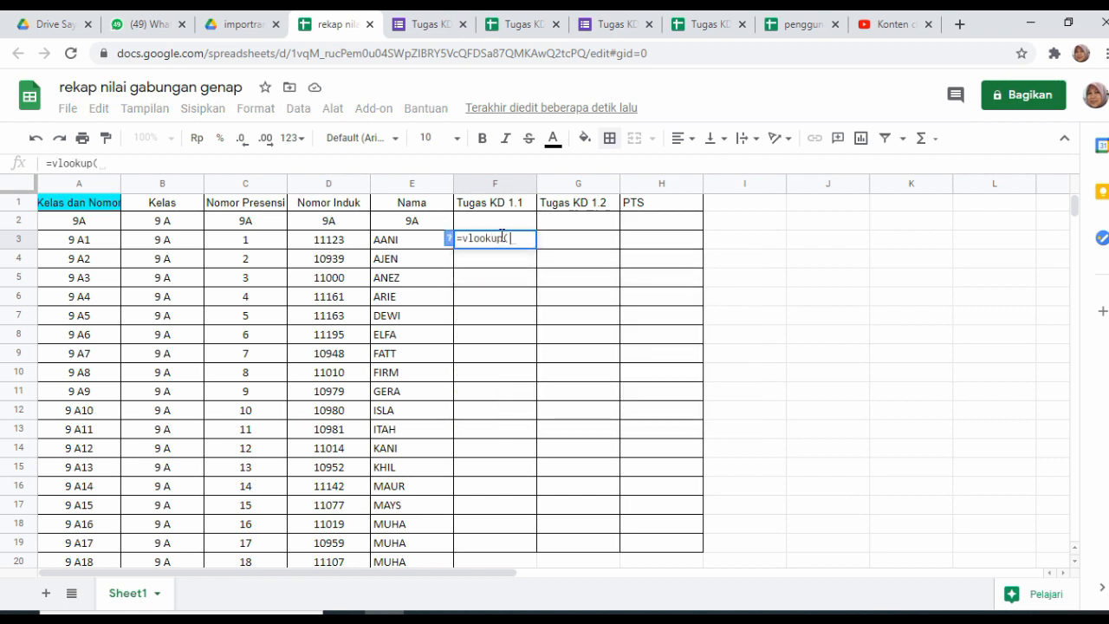
{"action": "left_click", "coordinate": [63, 245]}
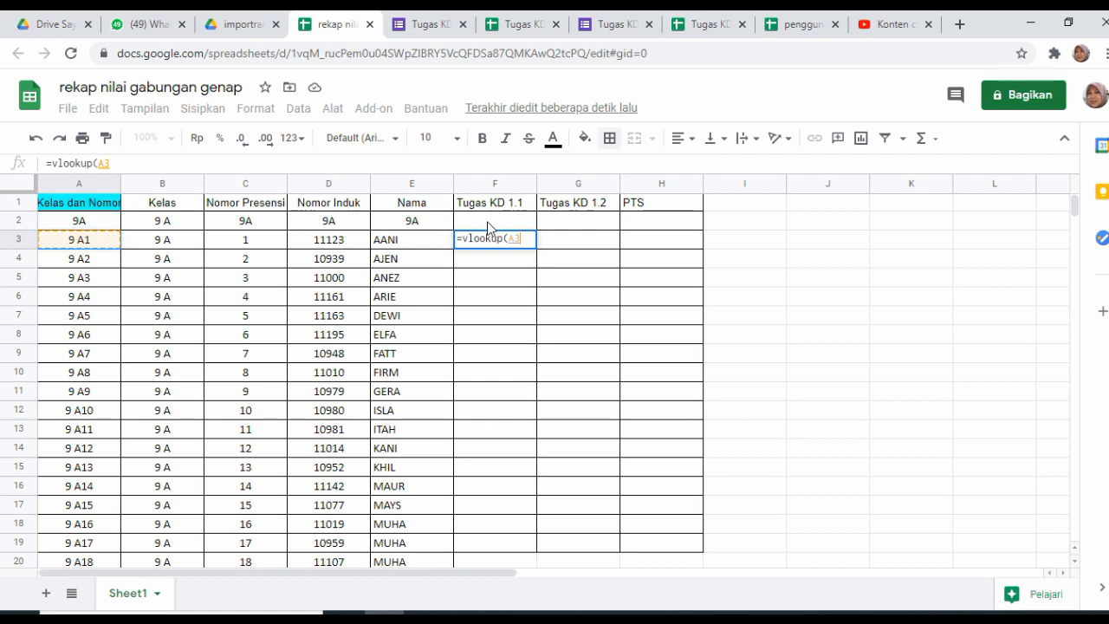
{"action": "type", "text": ";"}
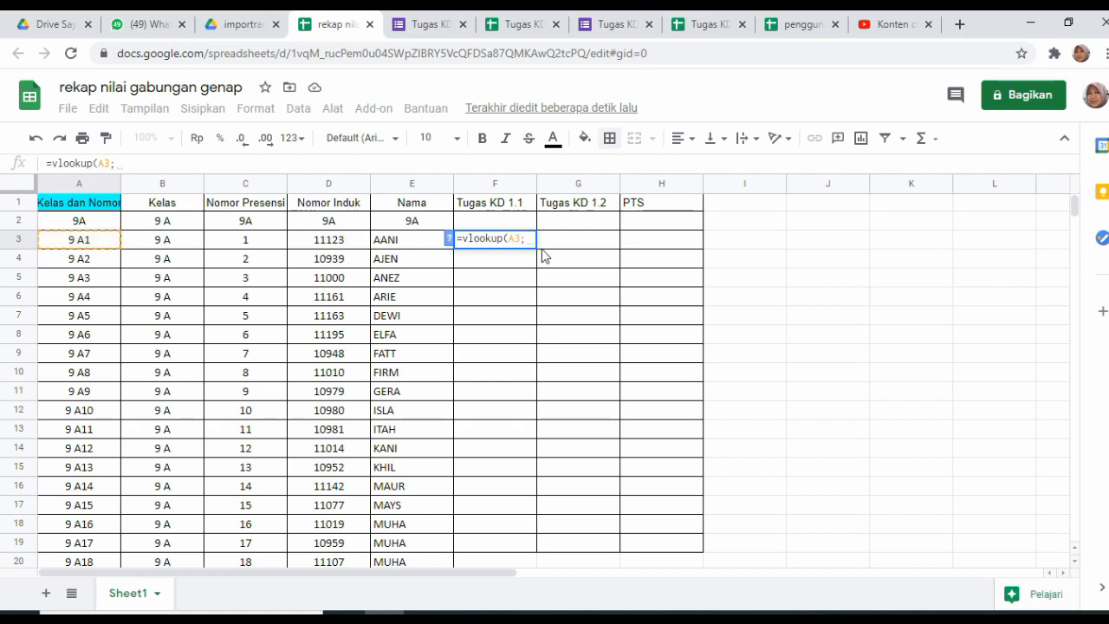
{"action": "type", "text": "import"}
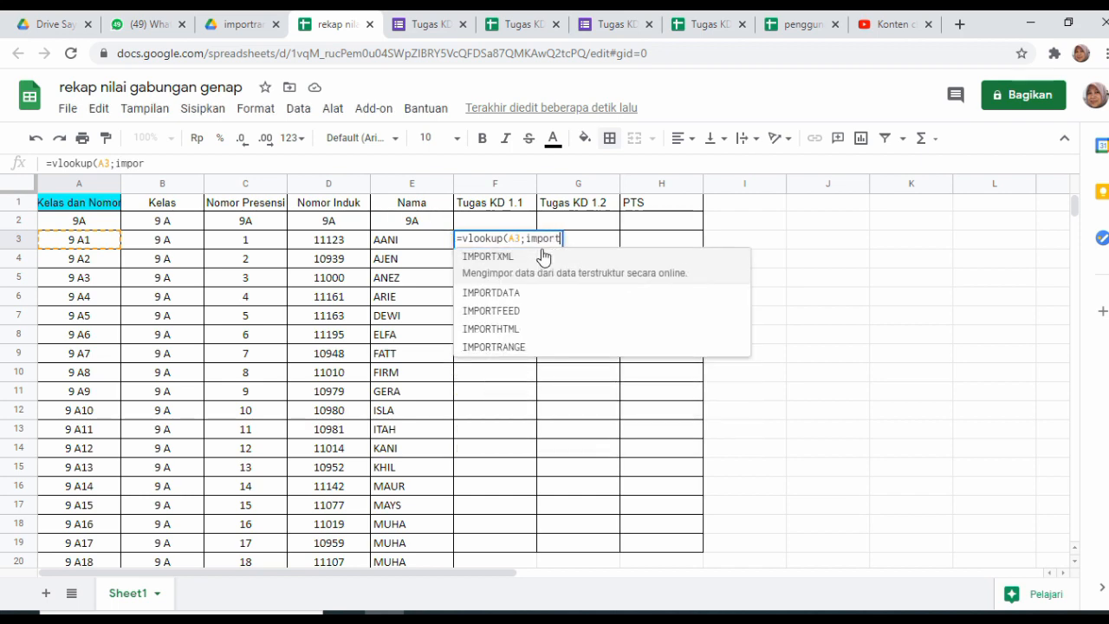
{"action": "type", "text": "range("}
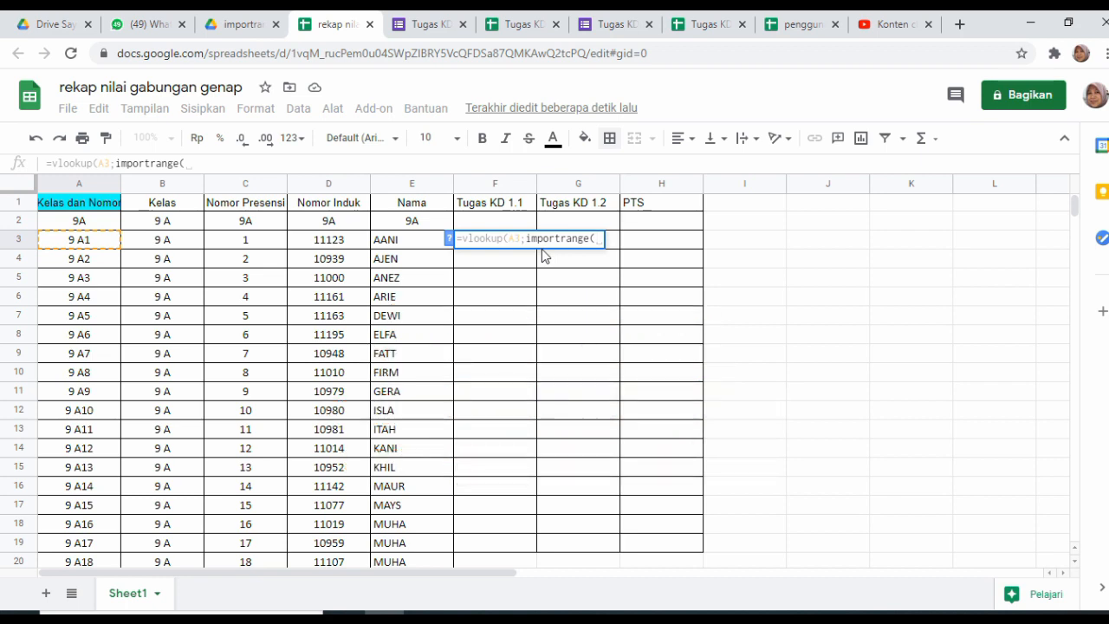
{"action": "type", "text": "\""}
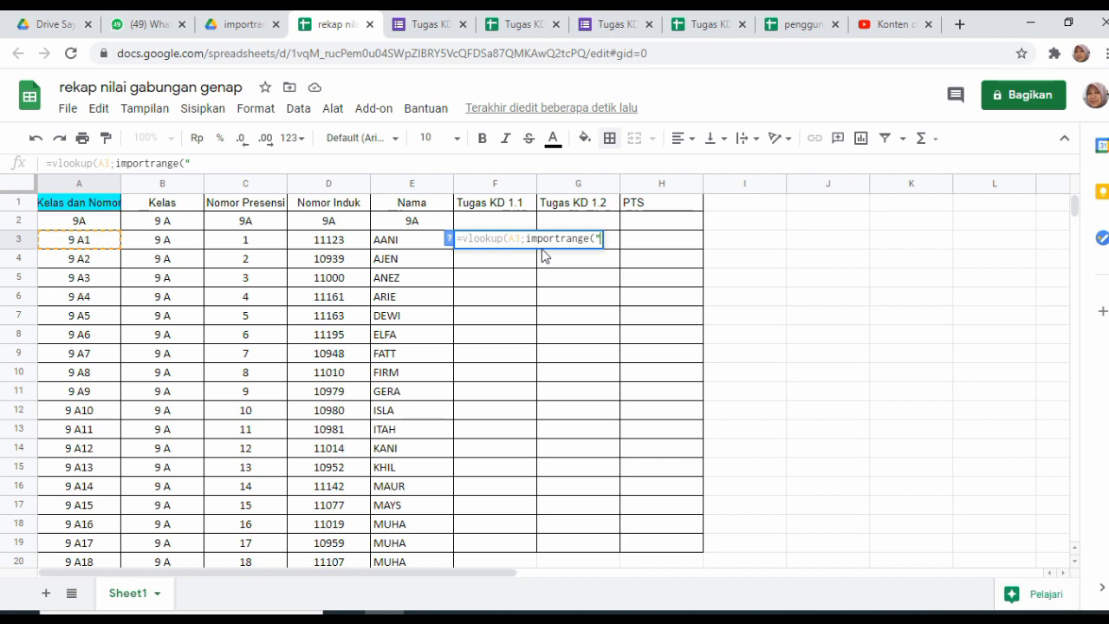
Copy the sharing link of Tugas KD 1.1 (Respons) into the F3 formula as the quoted IMPORTRANGE source, followed by a semicolon
{"action": "key", "text": "ctrl+plus"}
{"action": "key", "text": "ctrl+plus"}
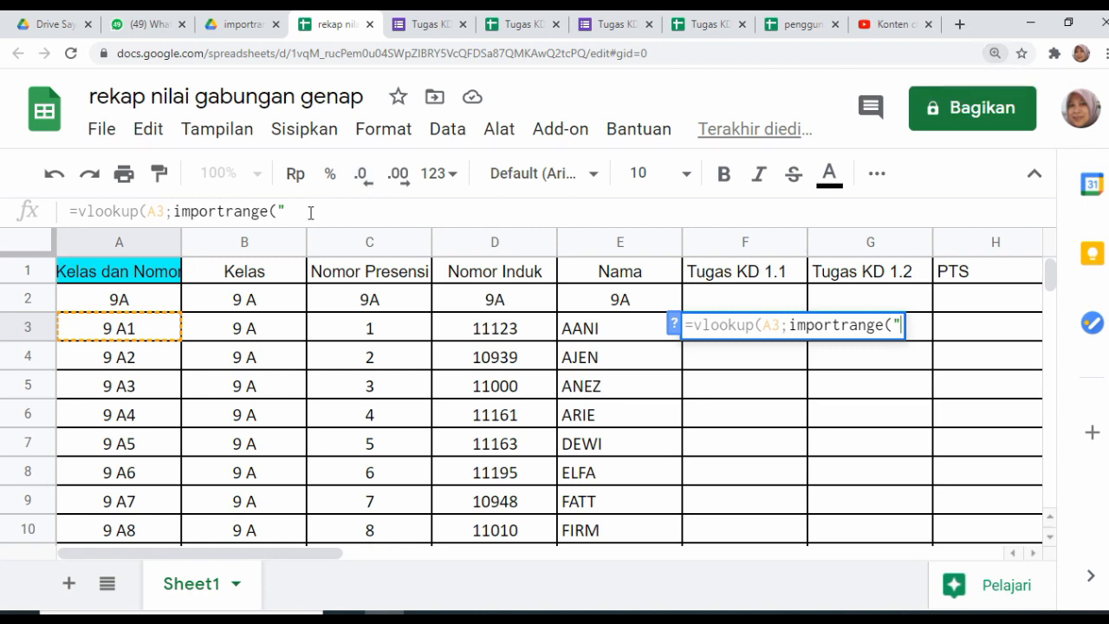
{"action": "left_click", "coordinate": [310, 212]}
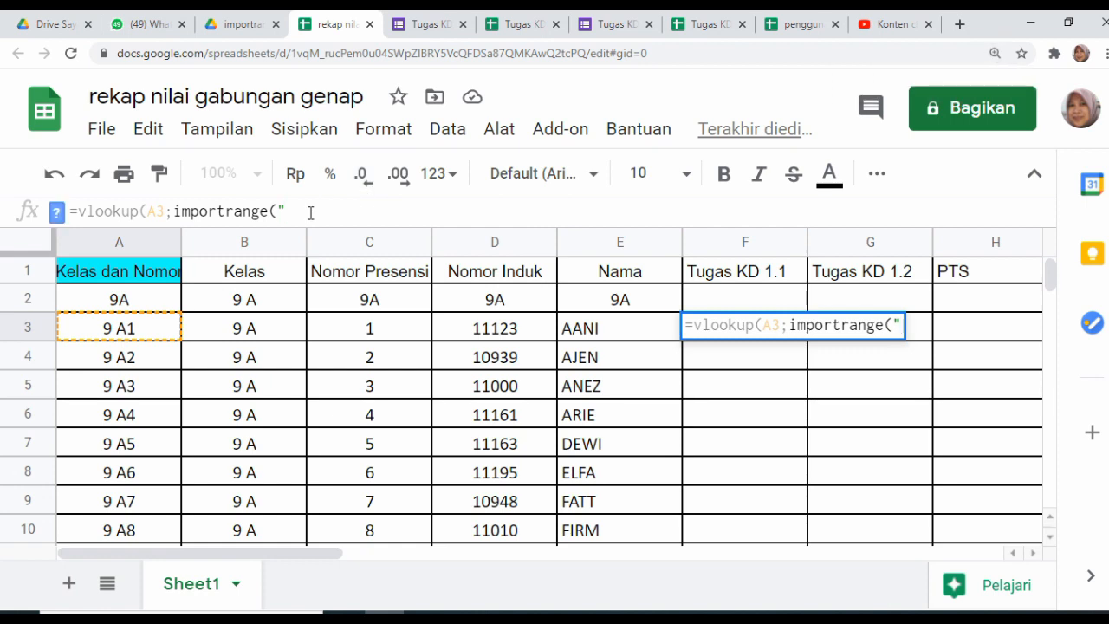
{"action": "left_click", "coordinate": [526, 26]}
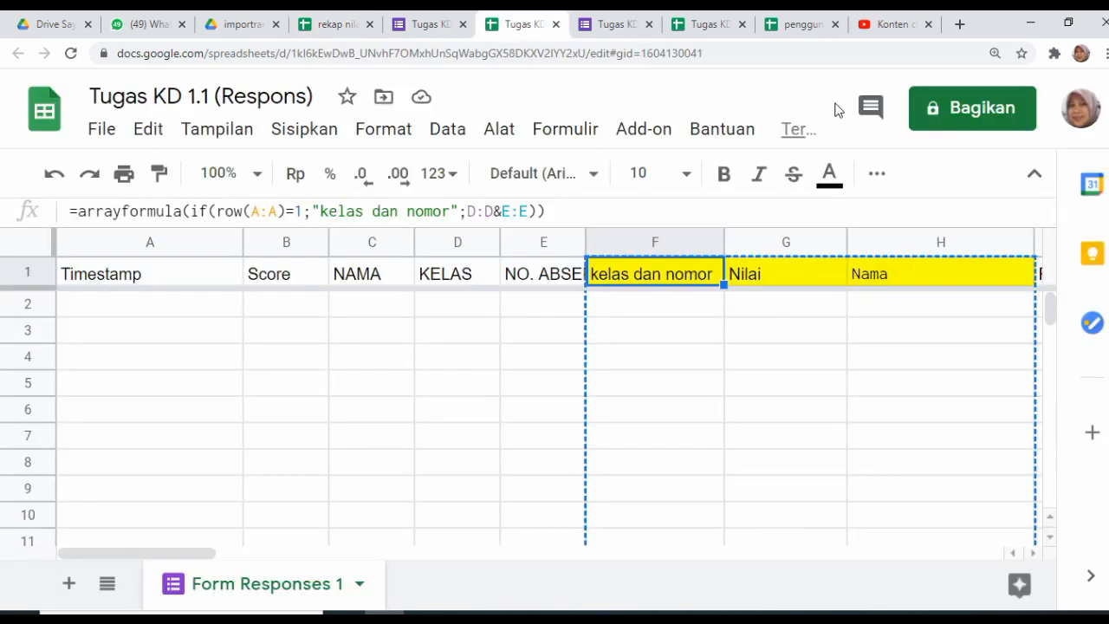
{"action": "left_click", "coordinate": [988, 107]}
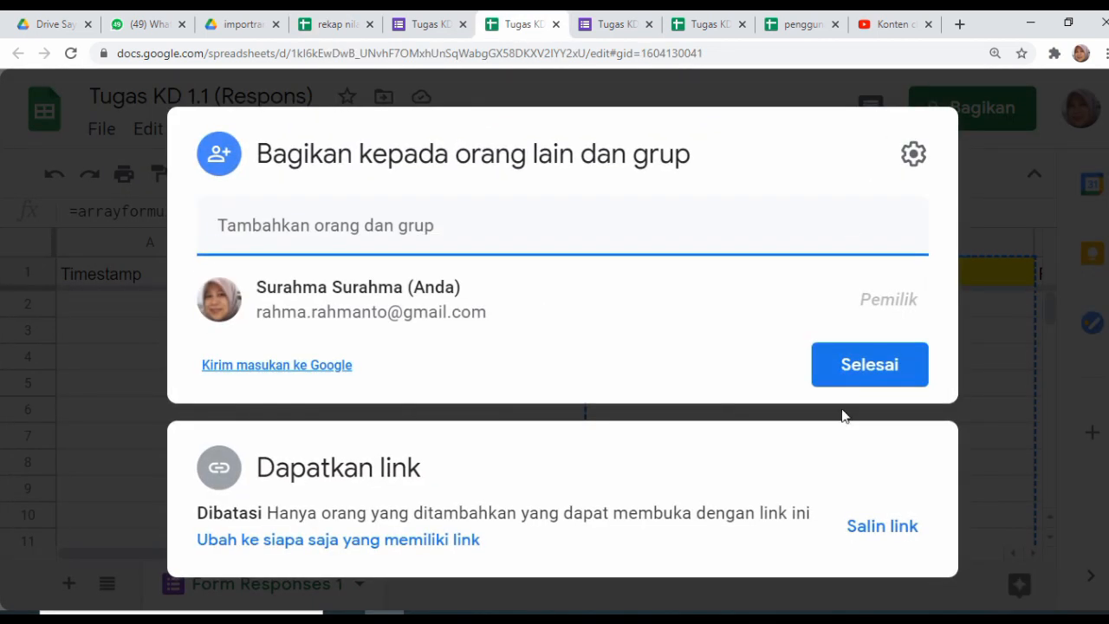
{"action": "left_click", "coordinate": [899, 535]}
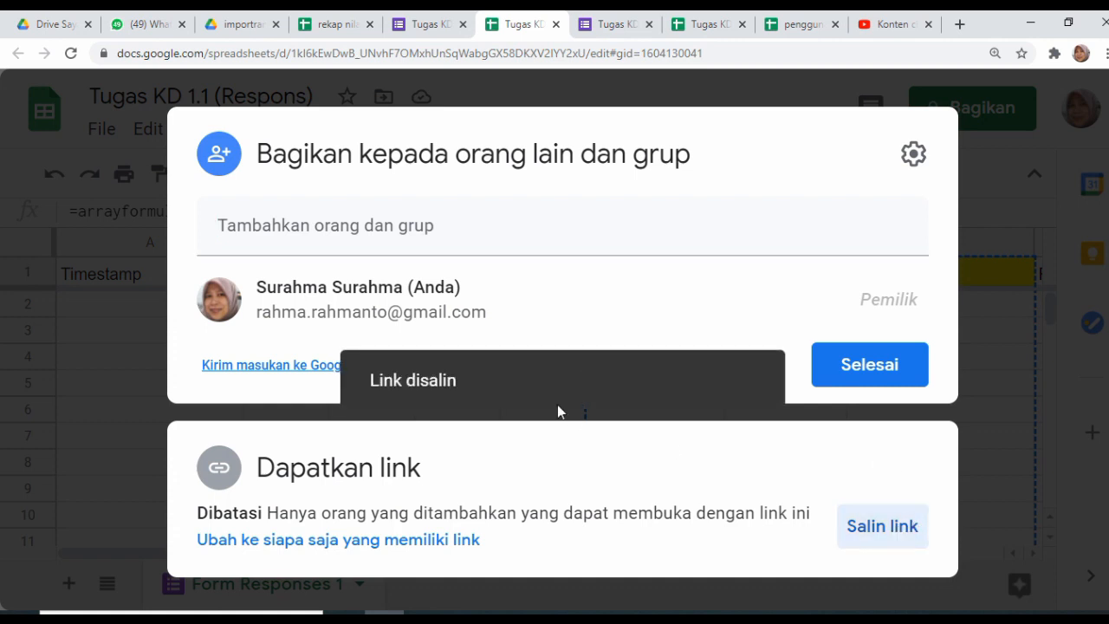
{"action": "left_click", "coordinate": [332, 28]}
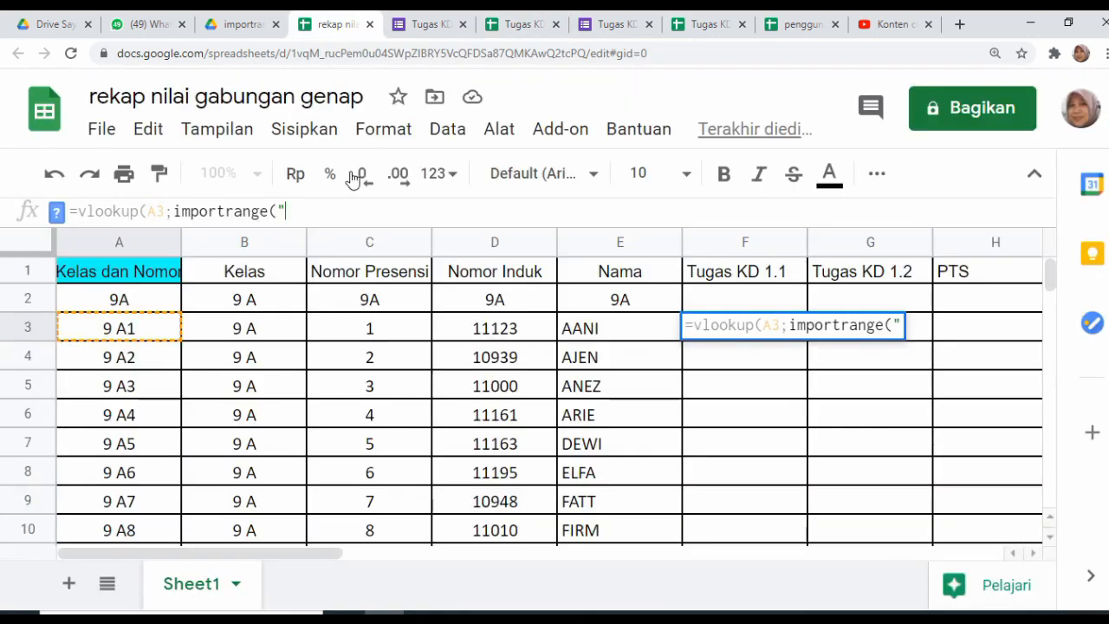
{"action": "key", "text": "ctrl+v"}
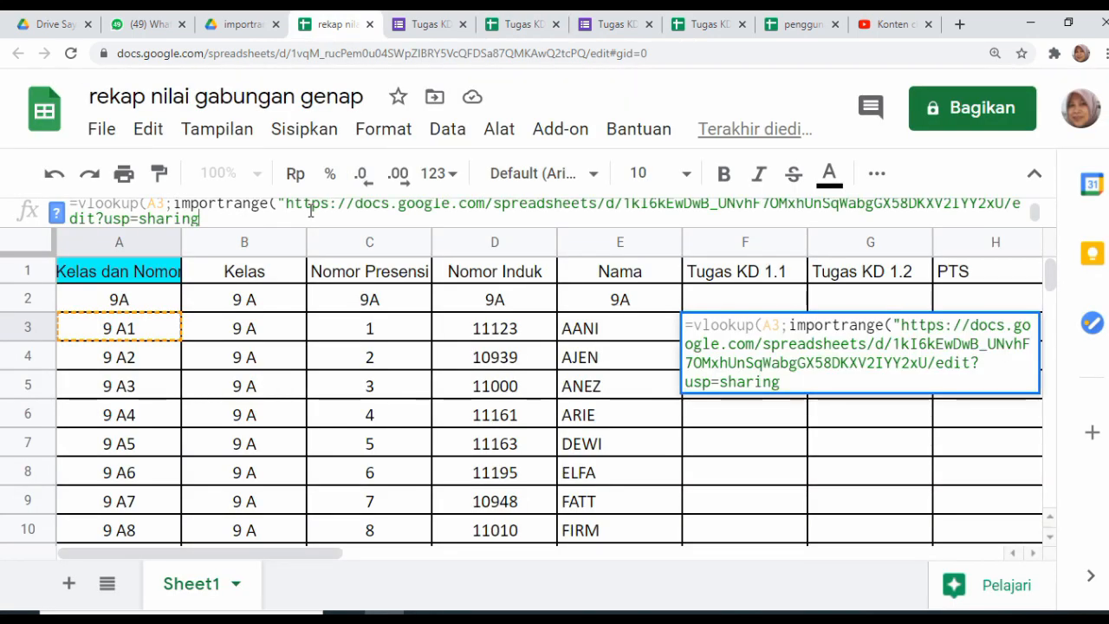
{"action": "type", "text": "\""}
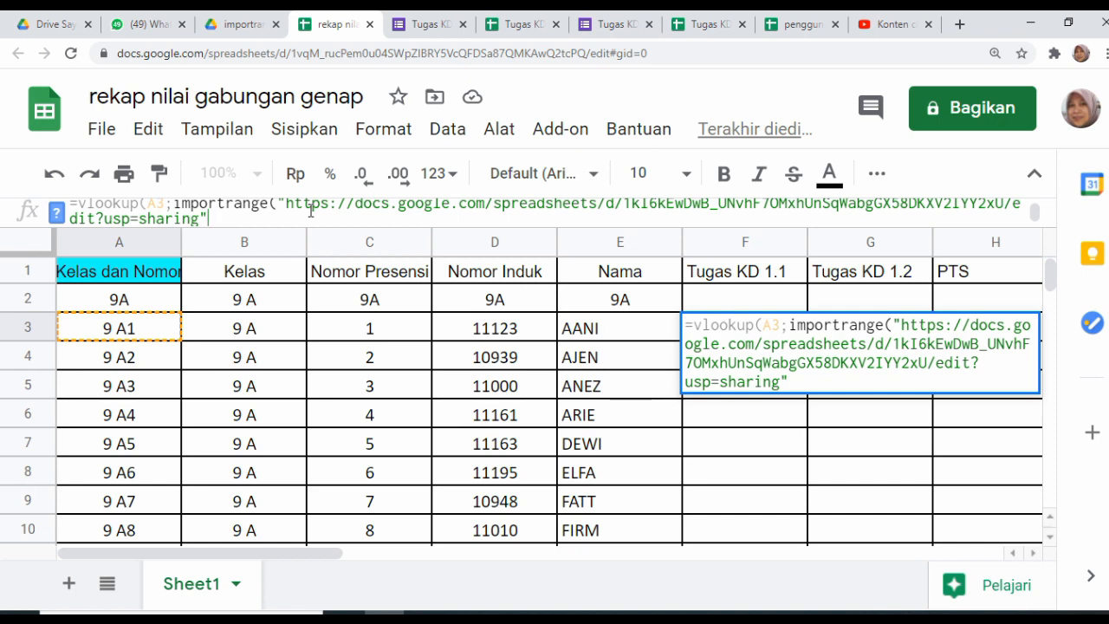
{"action": "type", "text": ";"}
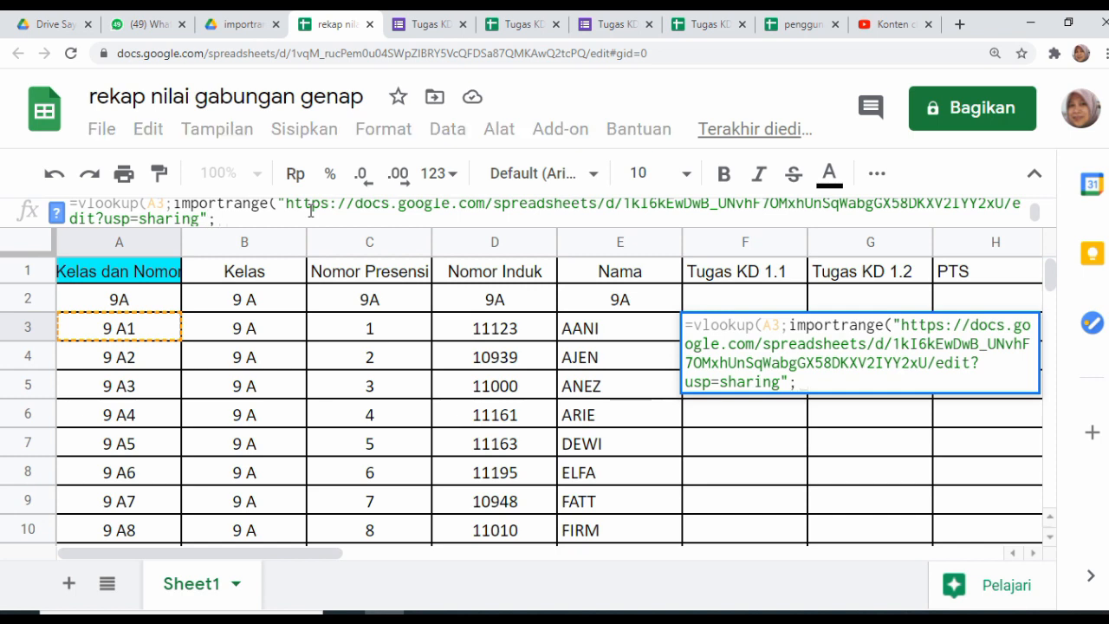
Add the sheet reference "form responses 1! from Tugas KD 1.1 (Respons) to the IMPORTRANGE part of the F3 formula
{"action": "left_click", "coordinate": [517, 28]}
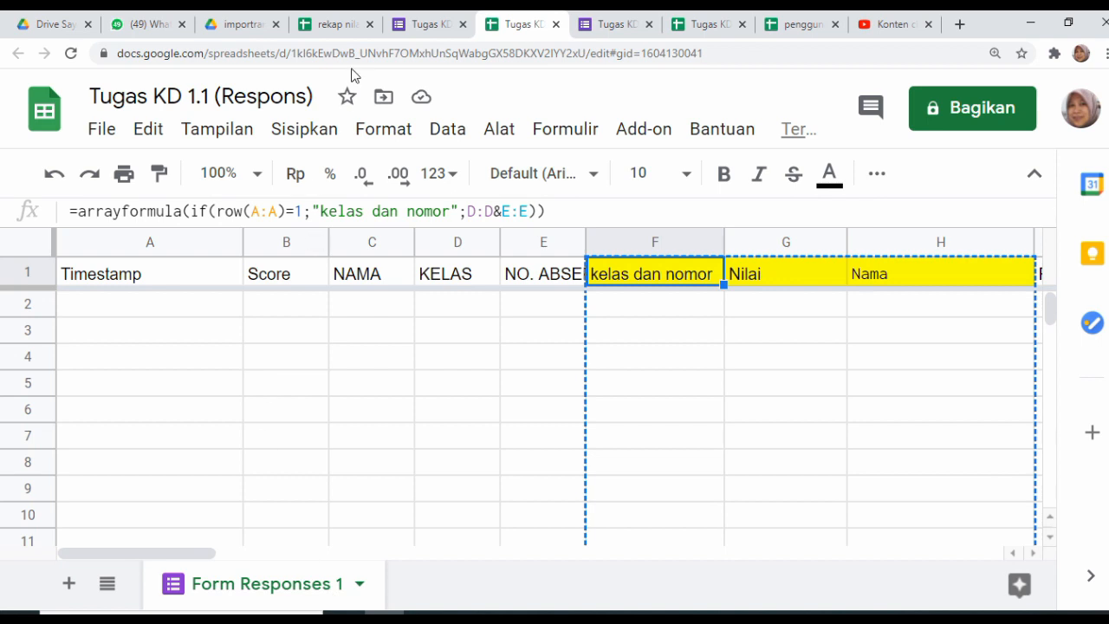
{"action": "left_click", "coordinate": [345, 26]}
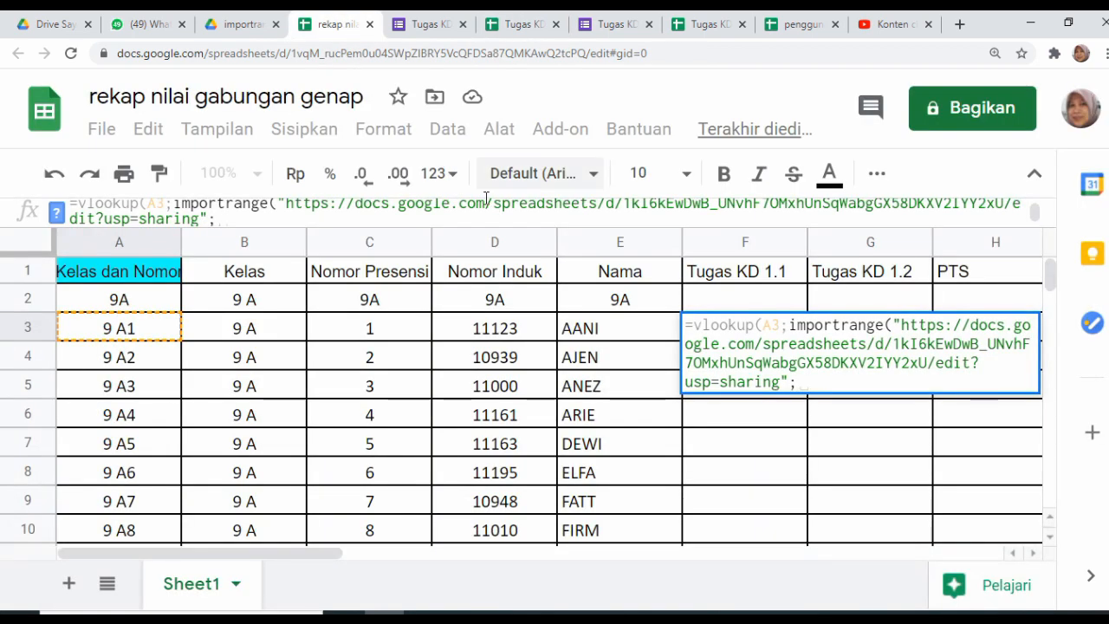
{"action": "type", "text": "\""}
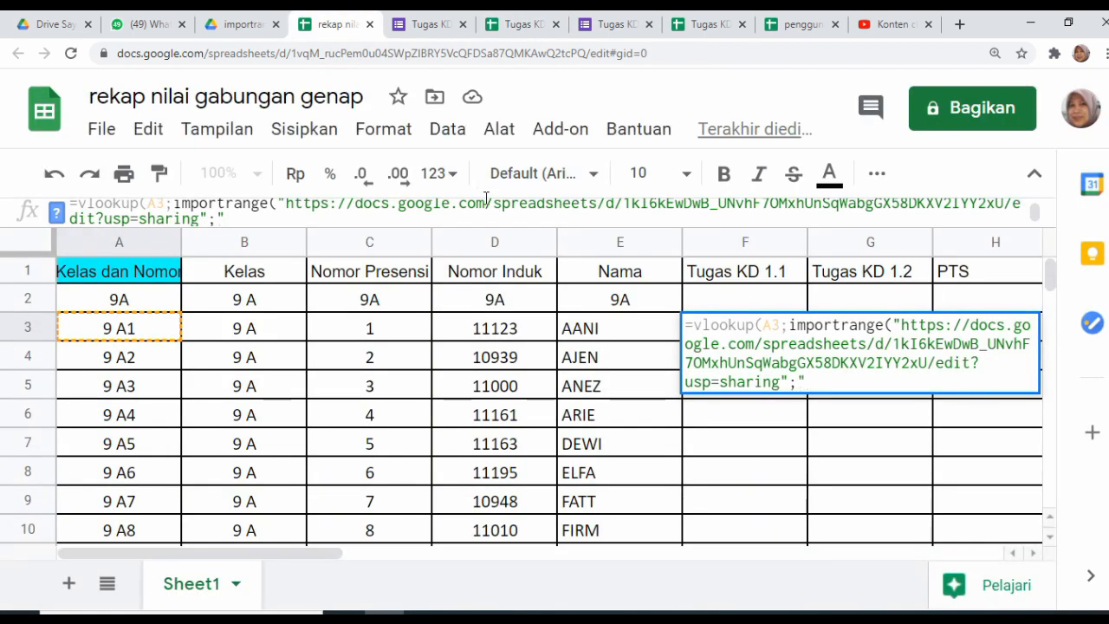
{"action": "type", "text": "form res"}
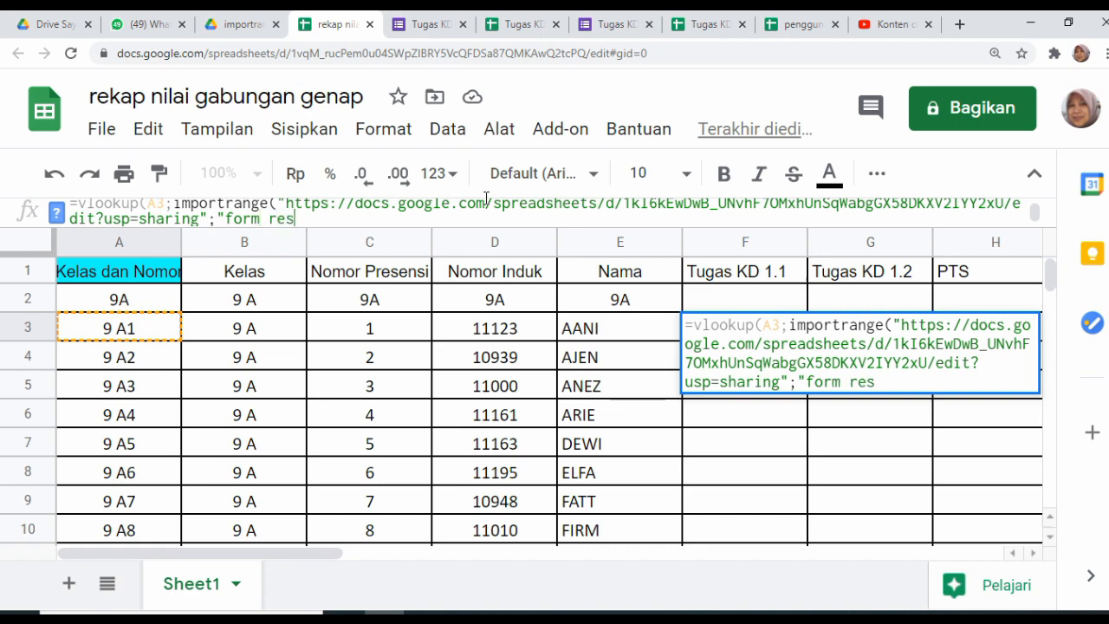
{"action": "type", "text": "ponses 1!"}
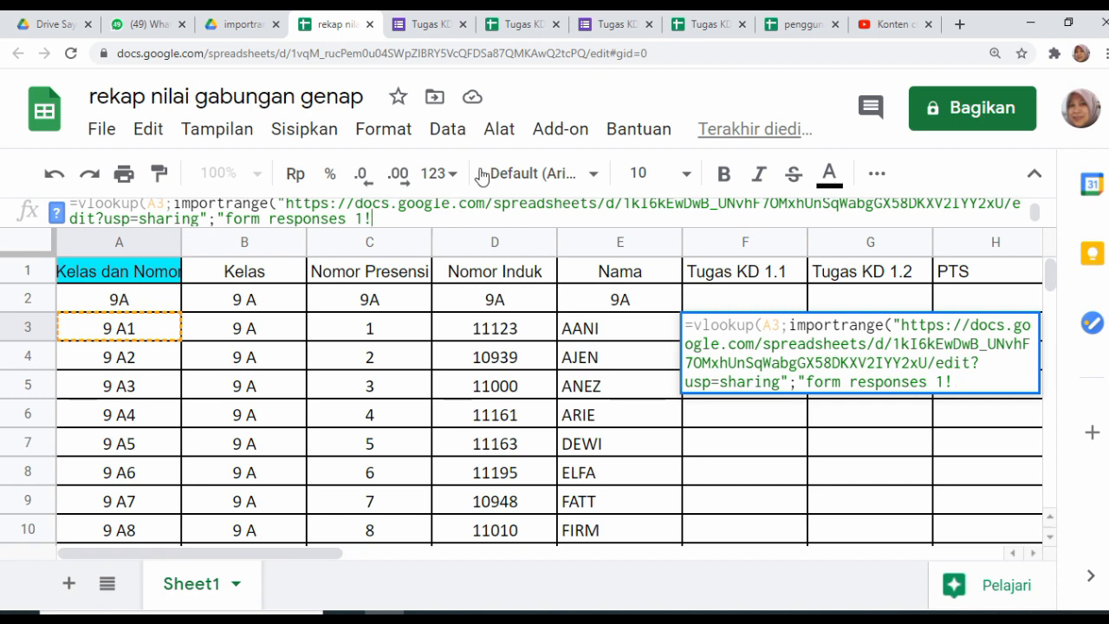
Complete the IMPORTRANGE range with the absolute columns $F:$G, closing its quote and parenthesis and adding a semicolon
{"action": "left_click", "coordinate": [516, 27]}
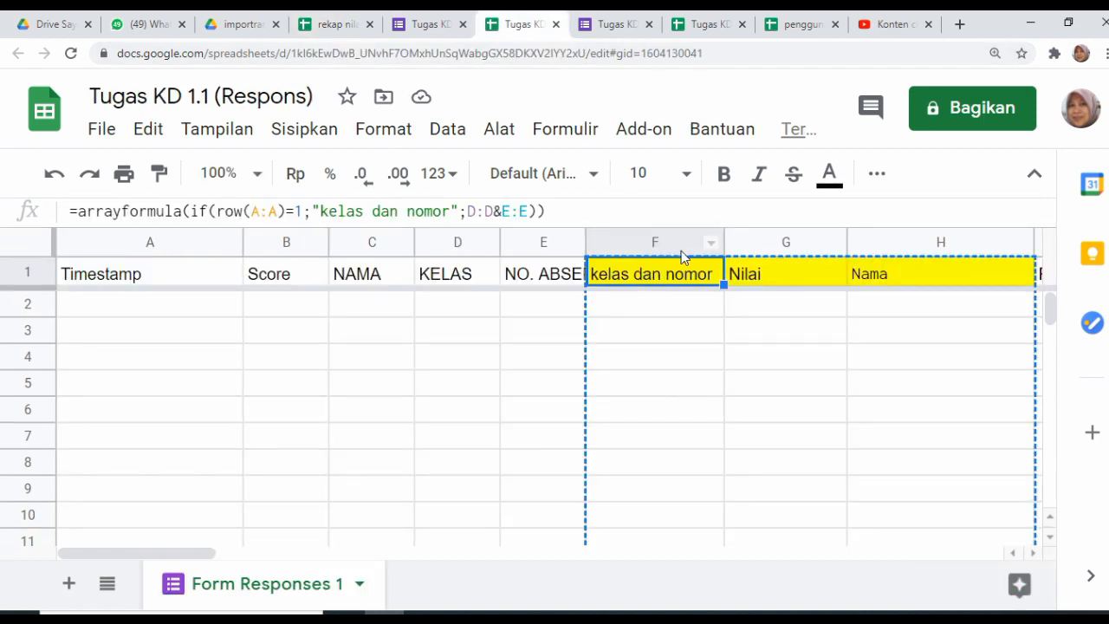
{"action": "left_click", "coordinate": [334, 20]}
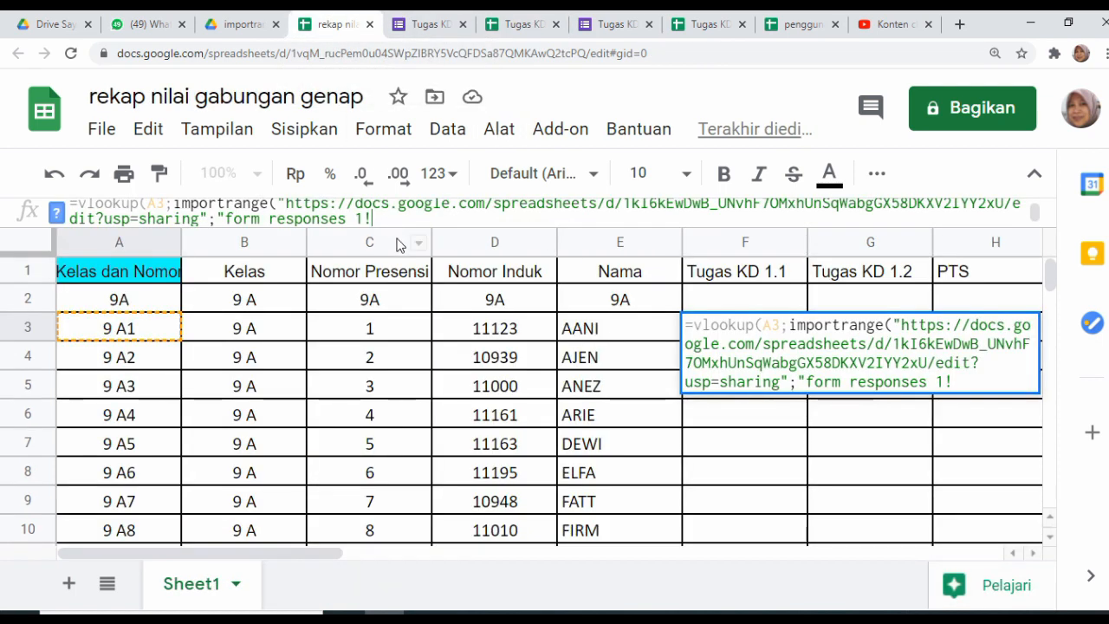
{"action": "type", "text": "F:G"}
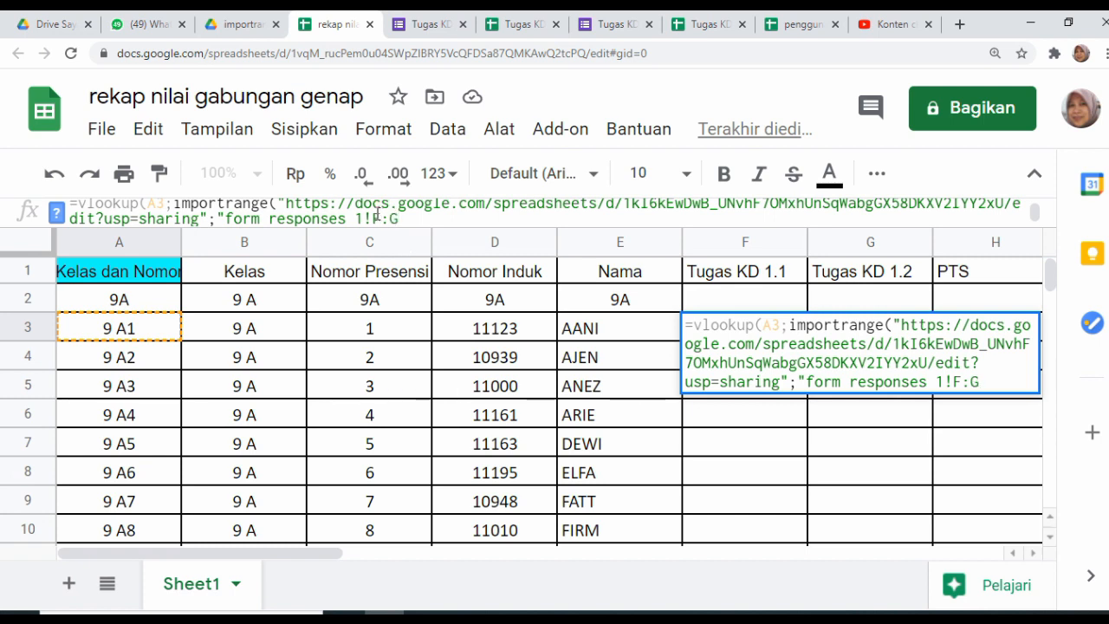
{"action": "type", "text": "$"}
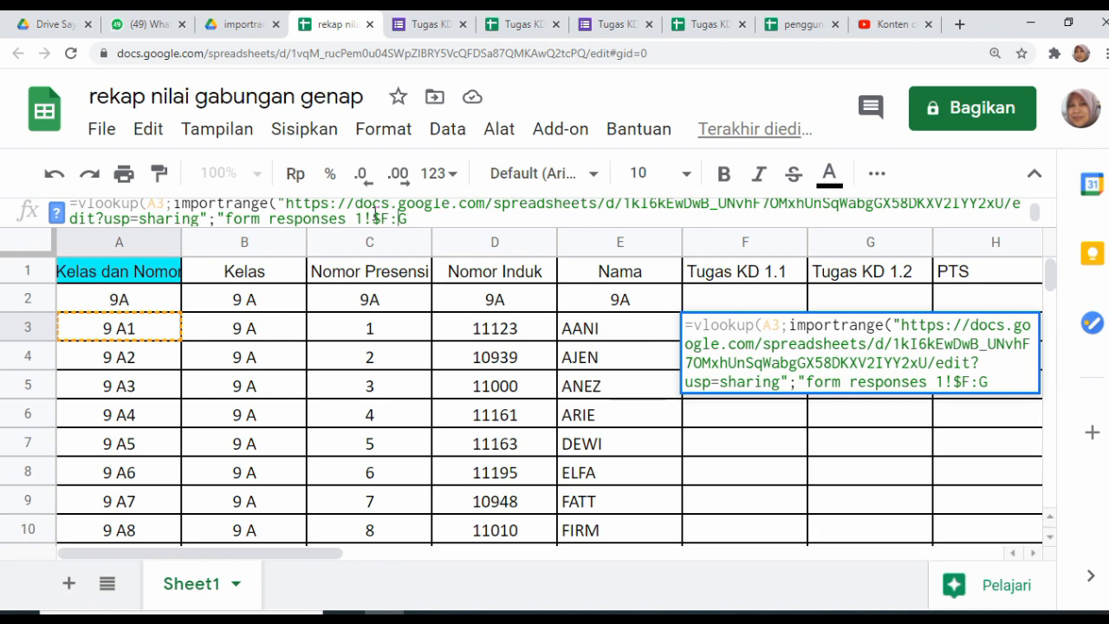
{"action": "type", "text": "$G"}
{"action": "type", "text": "\")"}
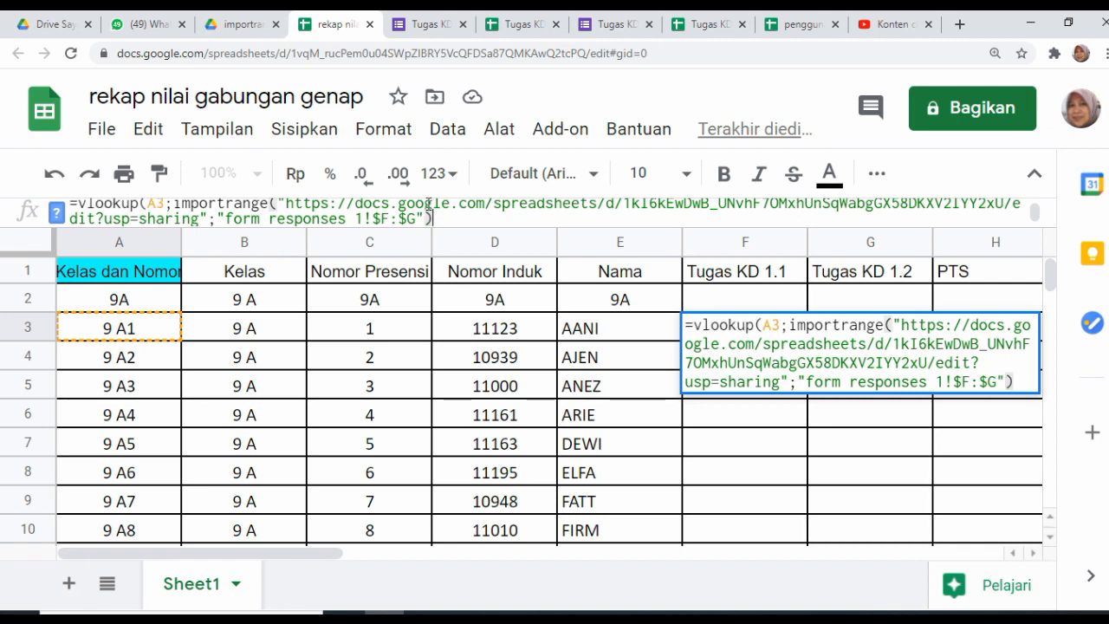
{"action": "type", "text": ";"}
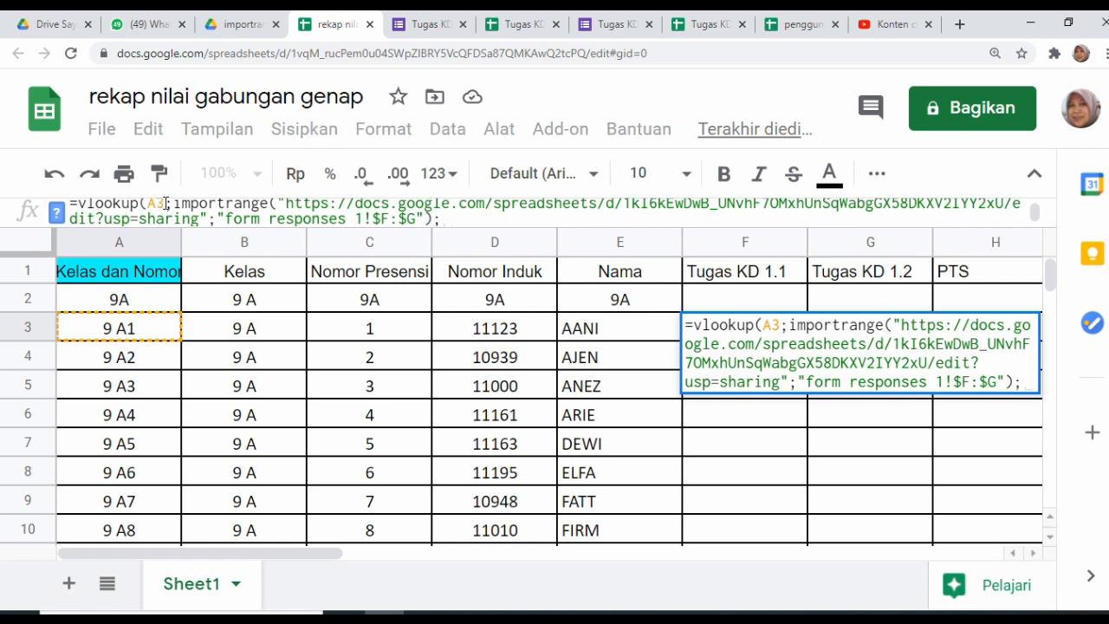
Check the column order in Tugas KD 1.1 (Respons), and complete the F3 formula with column index 2 and exact match: 2;0)
{"action": "left_click", "coordinate": [449, 220]}
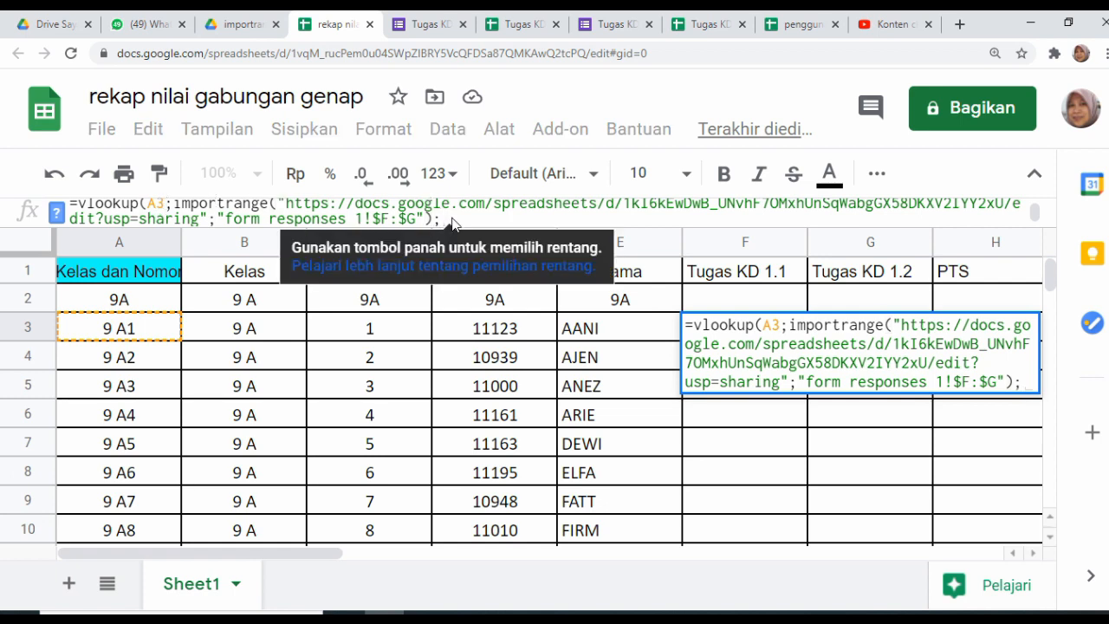
{"action": "left_click", "coordinate": [512, 24]}
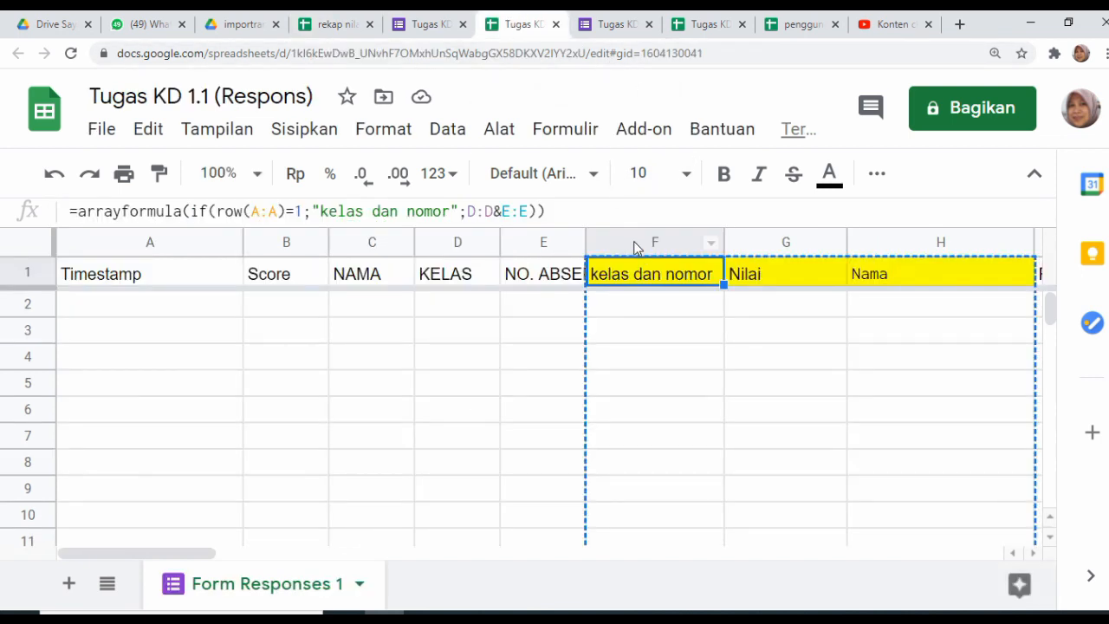
{"action": "left_click", "coordinate": [340, 24]}
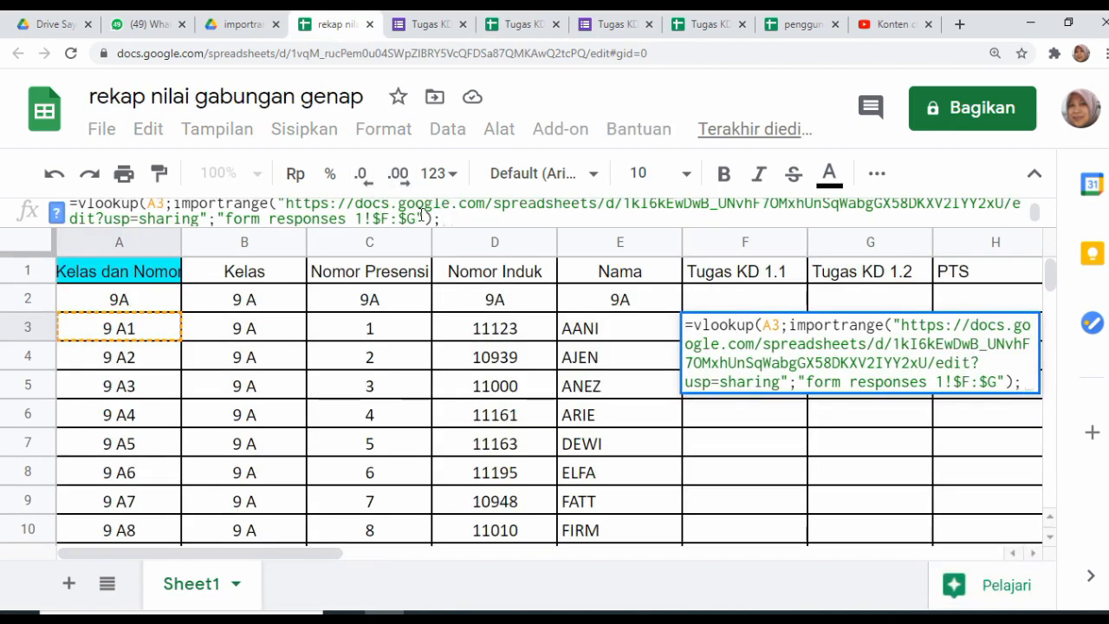
{"action": "left_click", "coordinate": [520, 24]}
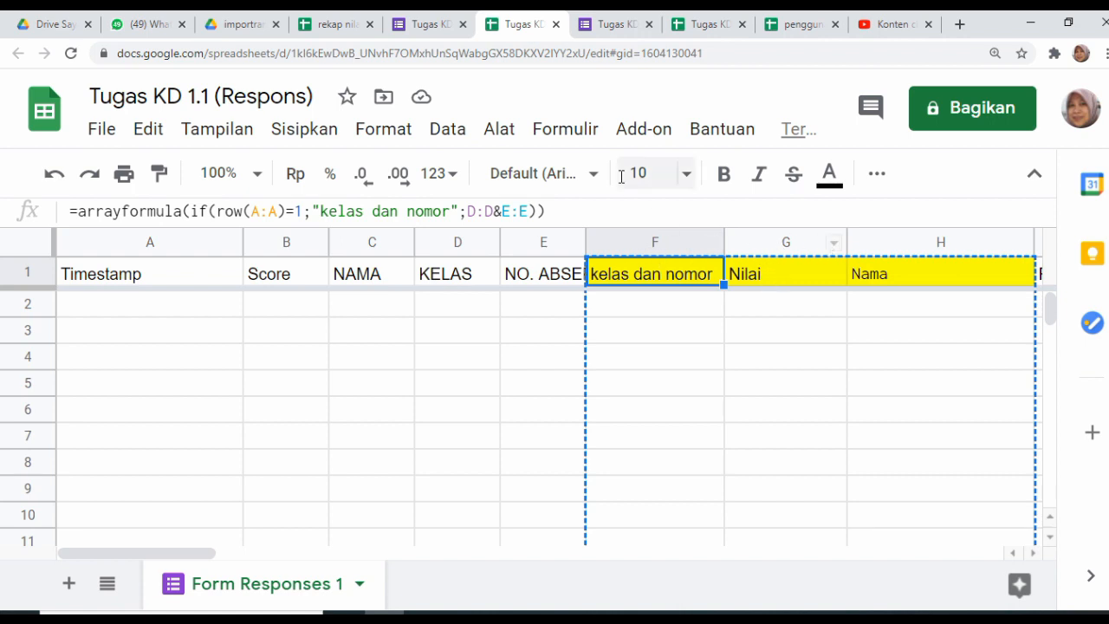
{"action": "left_click", "coordinate": [334, 25]}
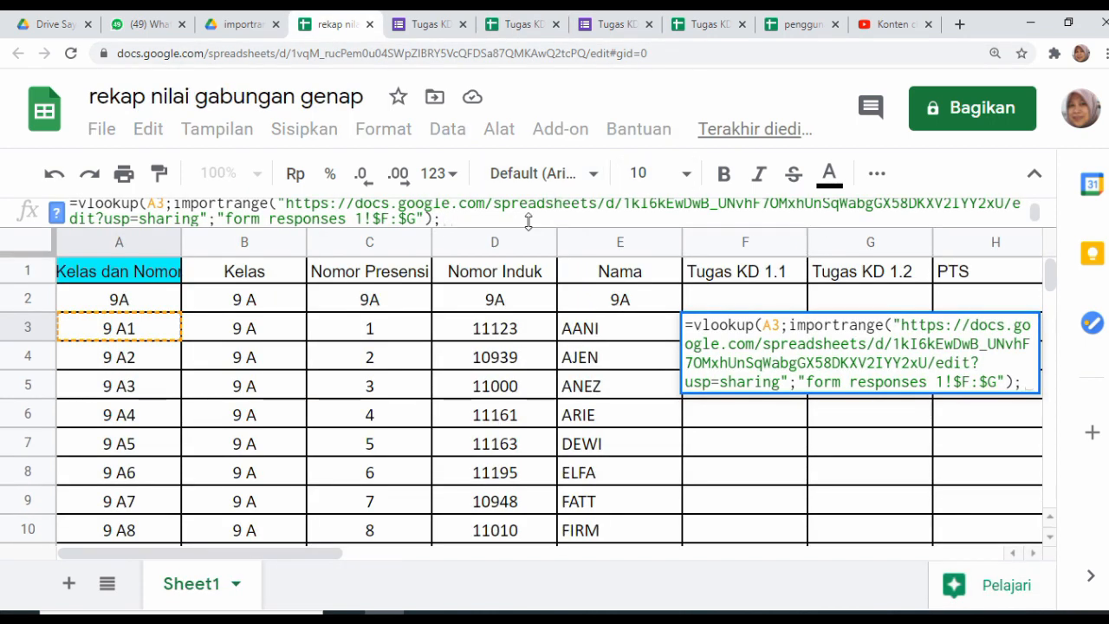
{"action": "type", "text": "2;0"}
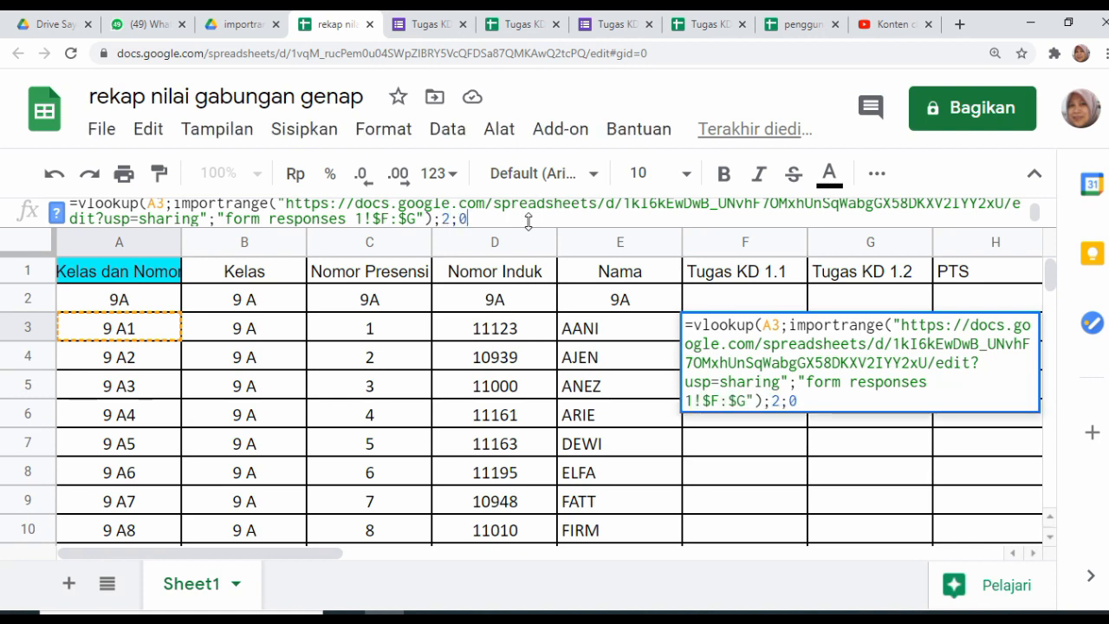
{"action": "type", "text": ")"}
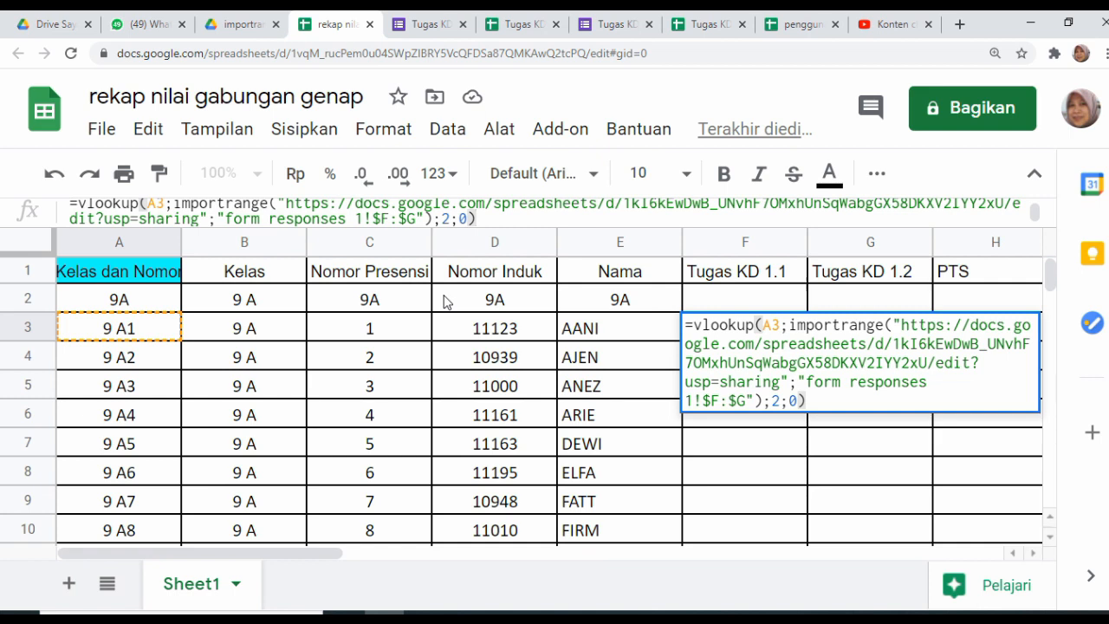
{"action": "key", "text": "Return"}
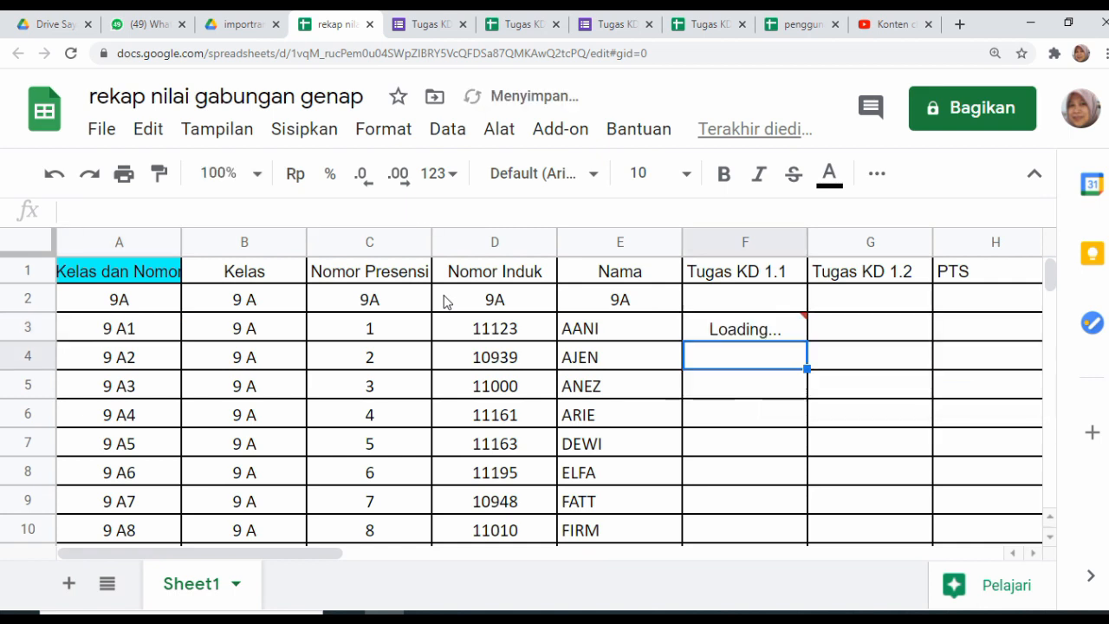
Allow F3 access to the linked Tugas KD 1.1 sheet, and check Tugas KD 1.1 (Respons) for response rows
{"action": "mouse_move", "coordinate": [781, 336]}
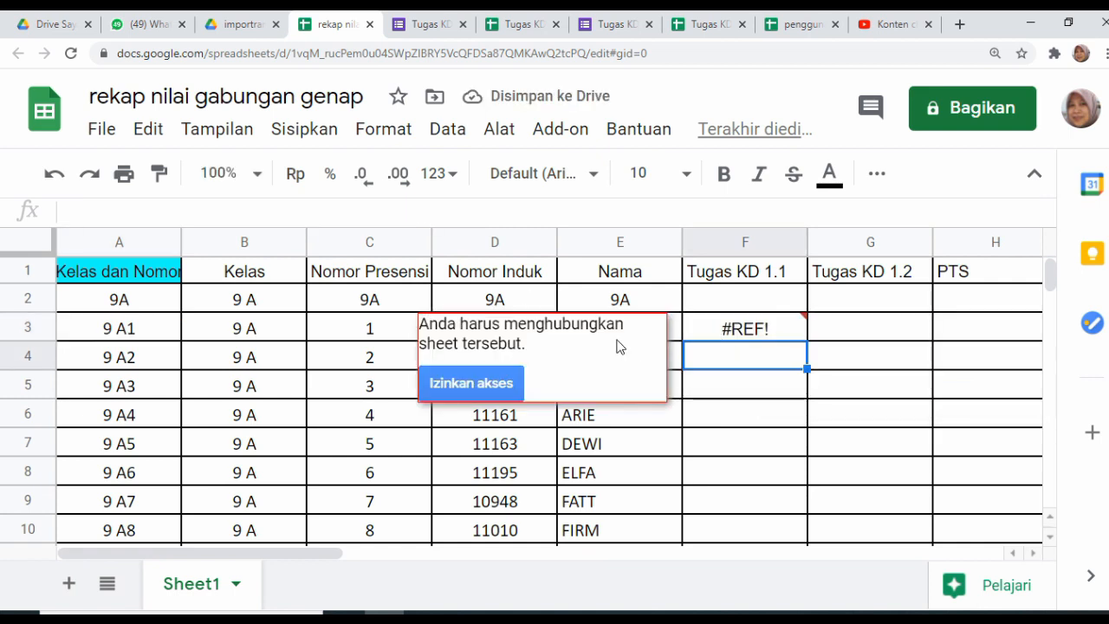
{"action": "left_click", "coordinate": [481, 386]}
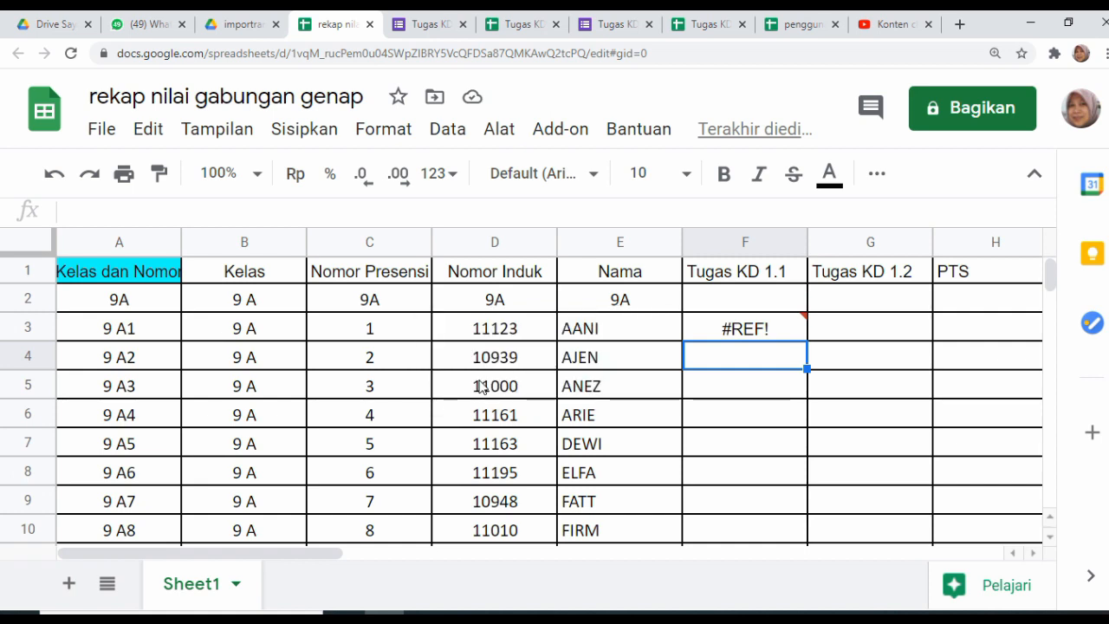
{"action": "mouse_move", "coordinate": [741, 336]}
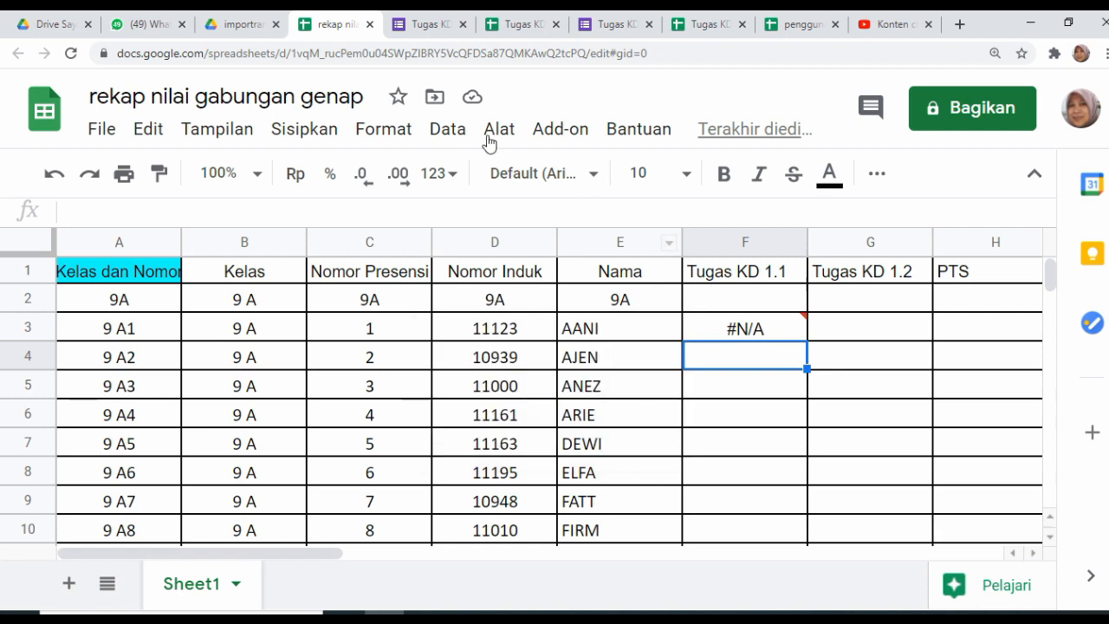
{"action": "left_click", "coordinate": [520, 24]}
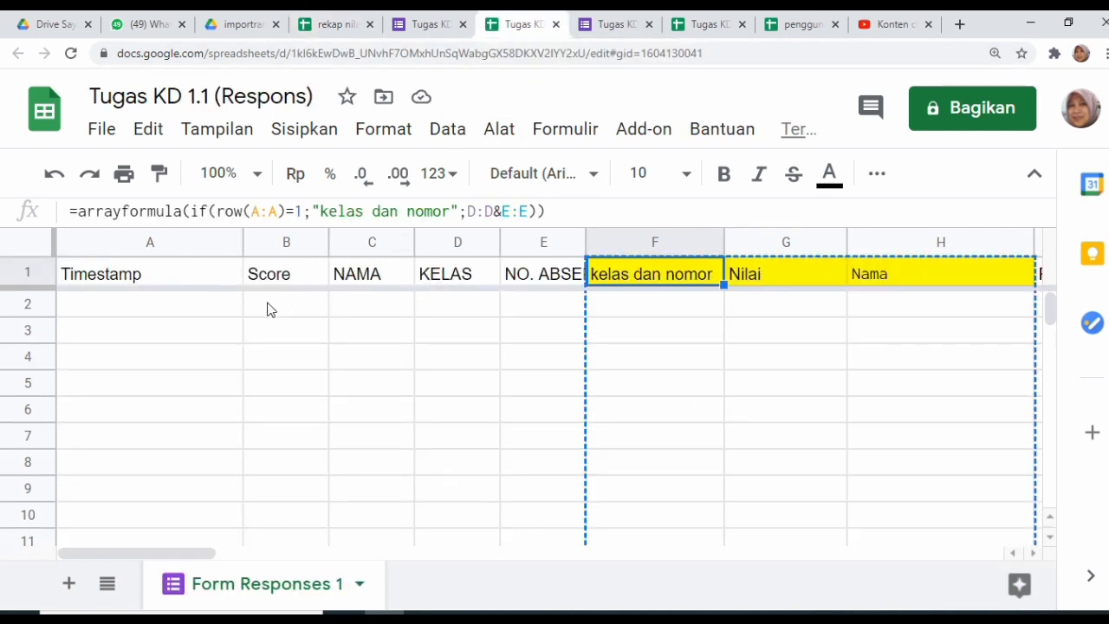
{"action": "left_click", "coordinate": [326, 31]}
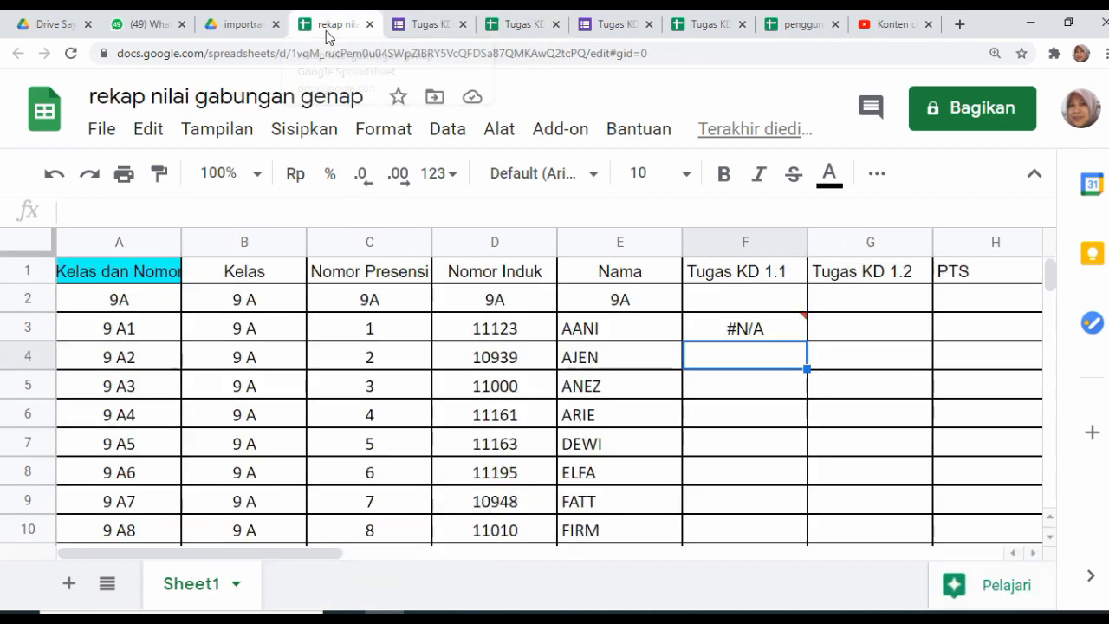
Enlarge the formula bar and copy the full formula text from F3 into G3 under Tugas KD 1.2
{"action": "left_click", "coordinate": [834, 337]}
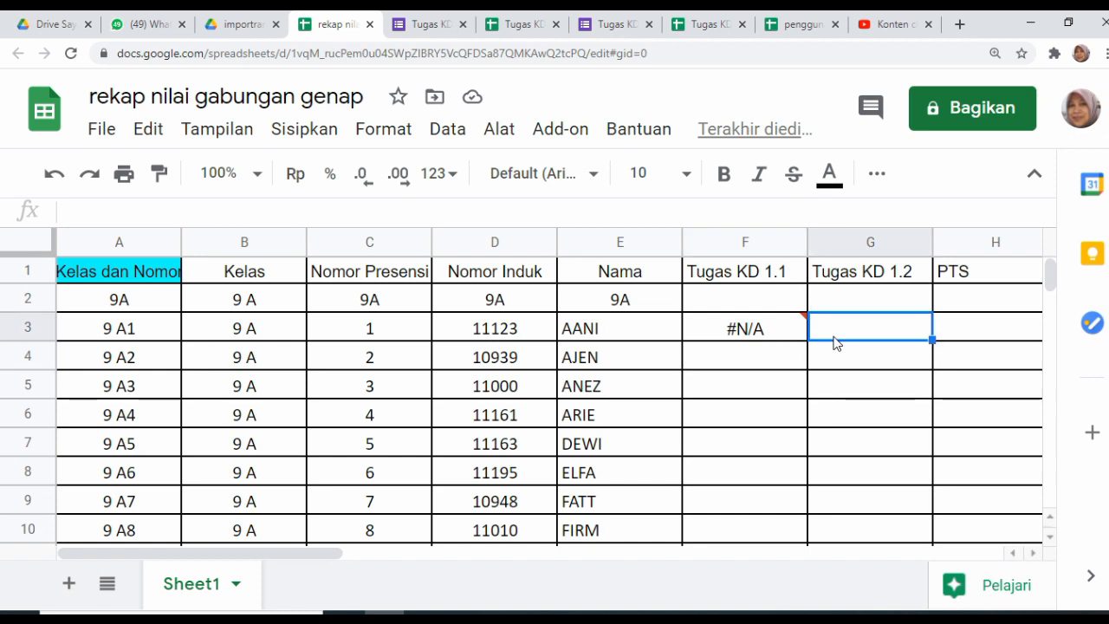
{"action": "mouse_move", "coordinate": [786, 336]}
{"action": "left_click", "coordinate": [769, 328]}
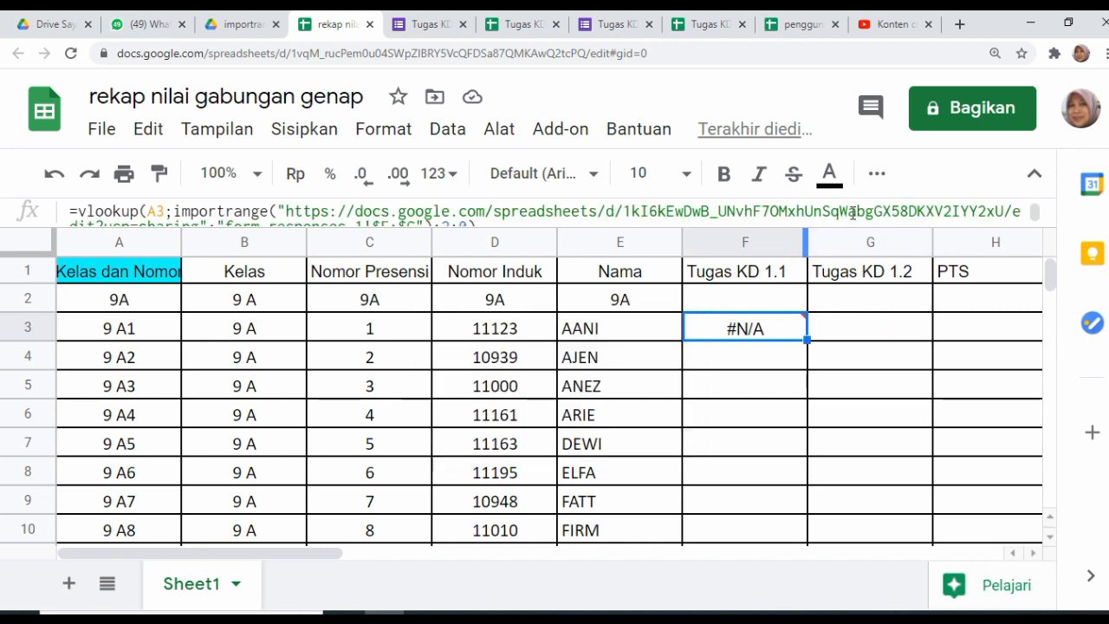
{"action": "left_click_drag", "start_coordinate": [677, 227], "coordinate": [667, 253]}
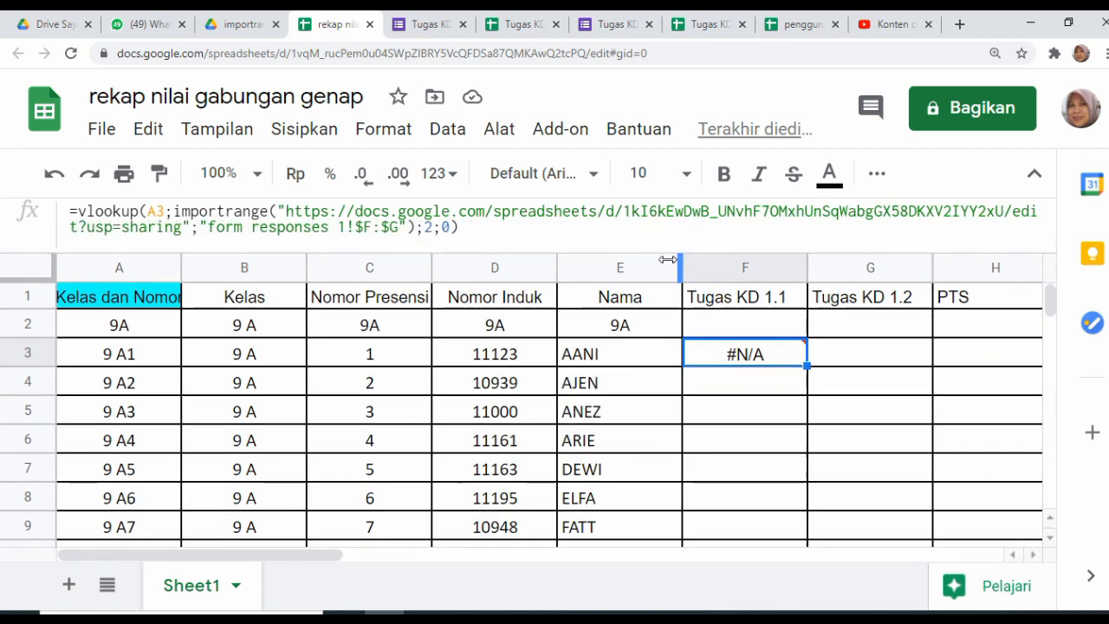
{"action": "left_click_drag", "start_coordinate": [474, 228], "coordinate": [70, 212]}
{"action": "key", "text": "ctrl+c"}
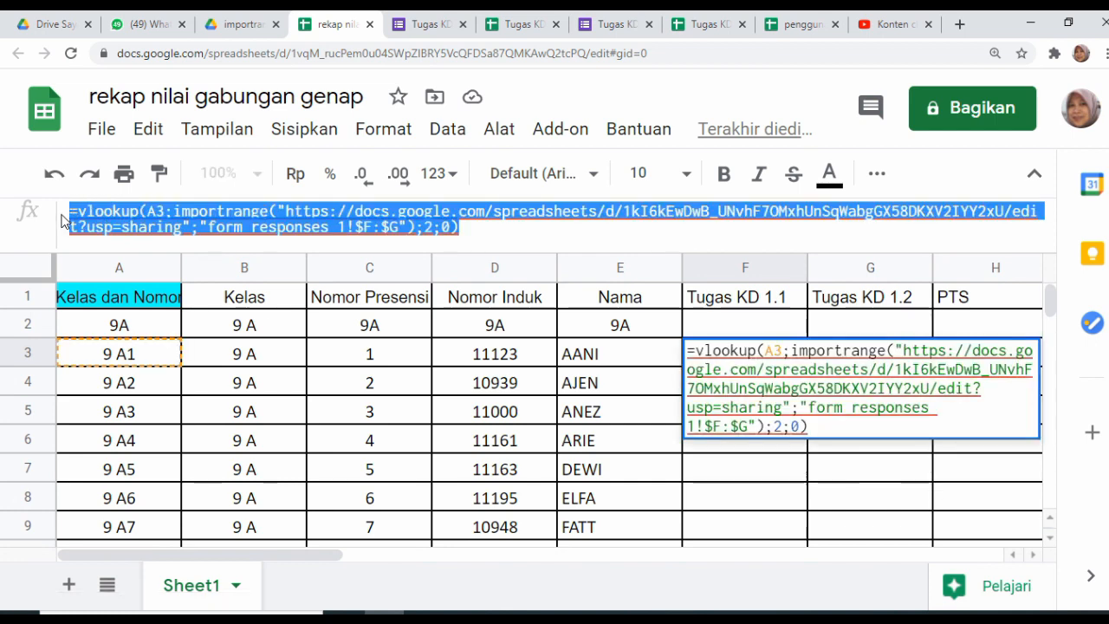
{"action": "key", "text": "Return"}
{"action": "left_click", "coordinate": [829, 353]}
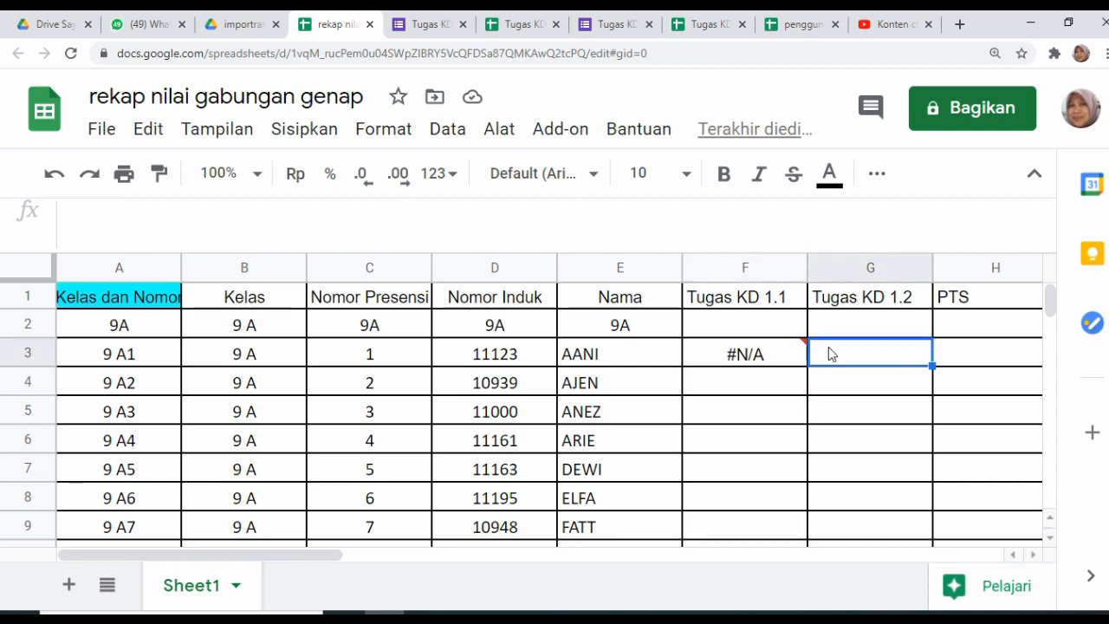
{"action": "key", "text": "ctrl+v"}
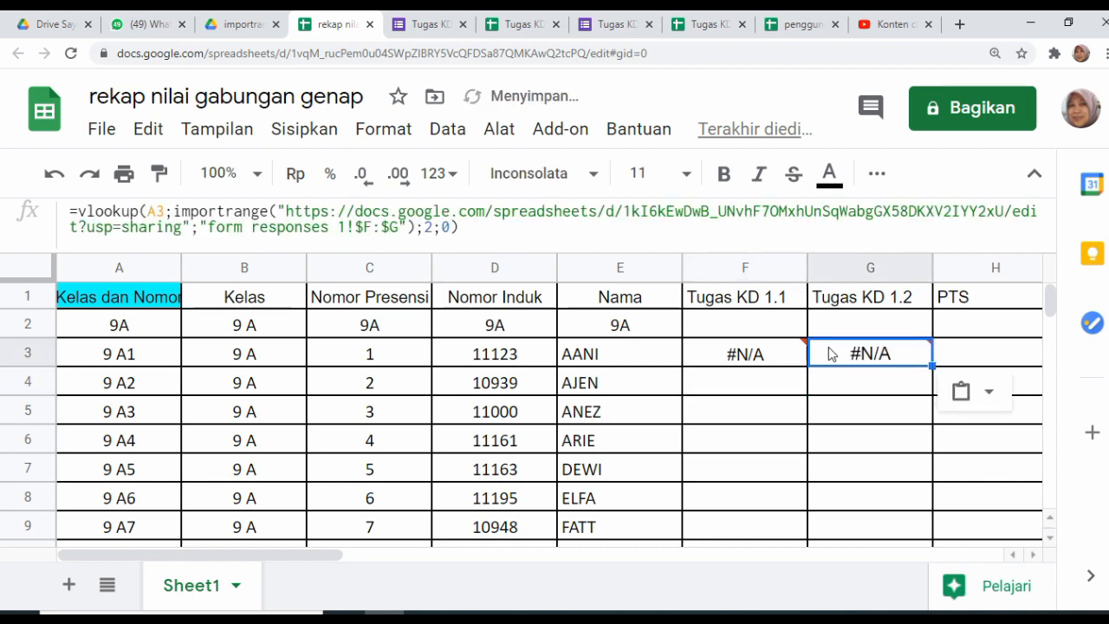
Delete the Tugas KD 1.1 link from between the IMPORTRANGE quotes in the G3 formula
{"action": "double_click", "coordinate": [829, 352]}
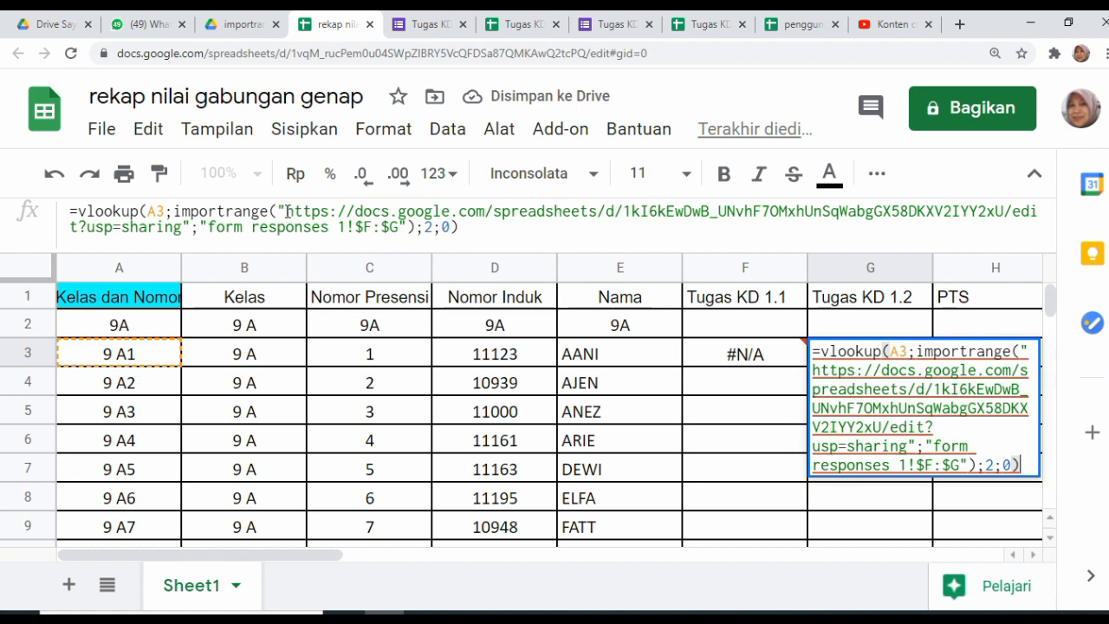
{"action": "left_click_drag", "start_coordinate": [288, 212], "coordinate": [182, 229]}
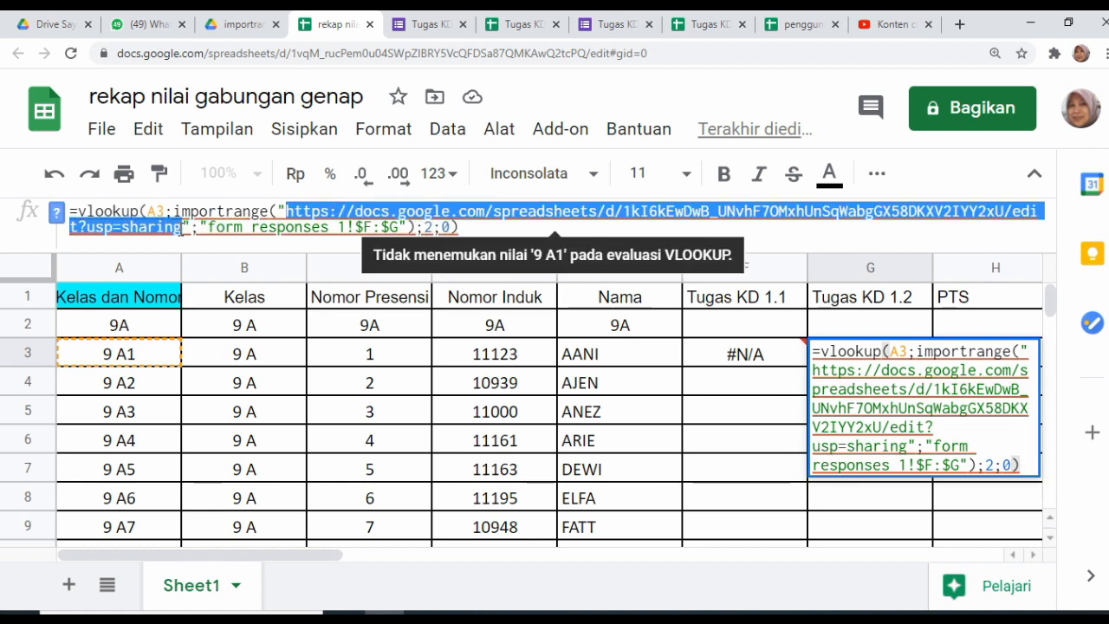
{"action": "key", "text": "BackSpace"}
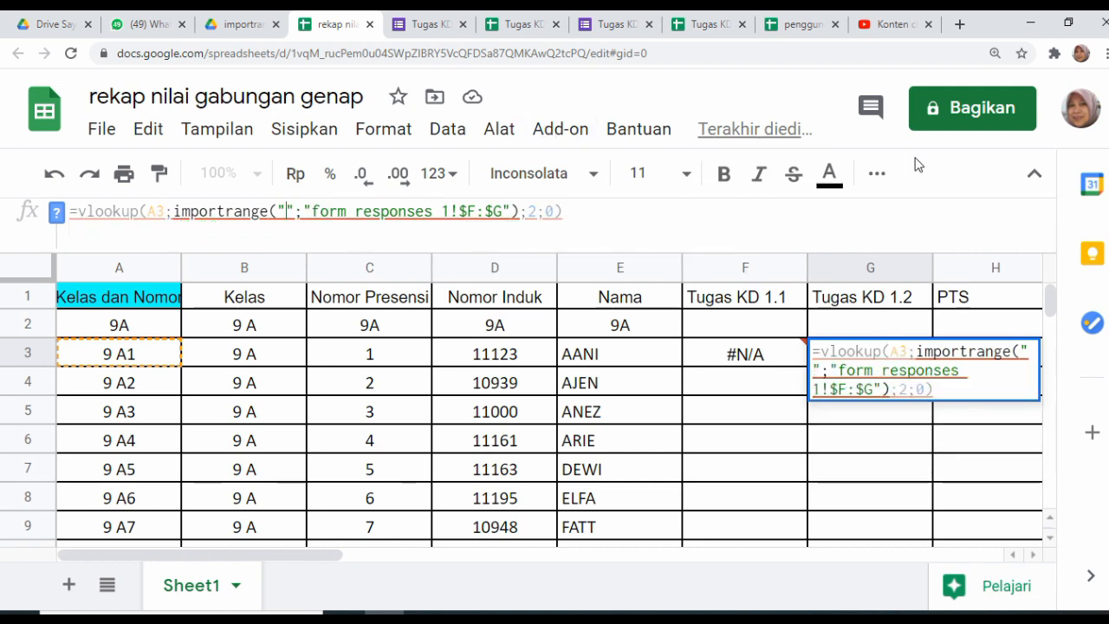
Copy the sharing link of Tugas KD 1.2 (Respons) into the empty IMPORTRANGE quotes of the G3 formula and confirm it
{"action": "left_click", "coordinate": [721, 29]}
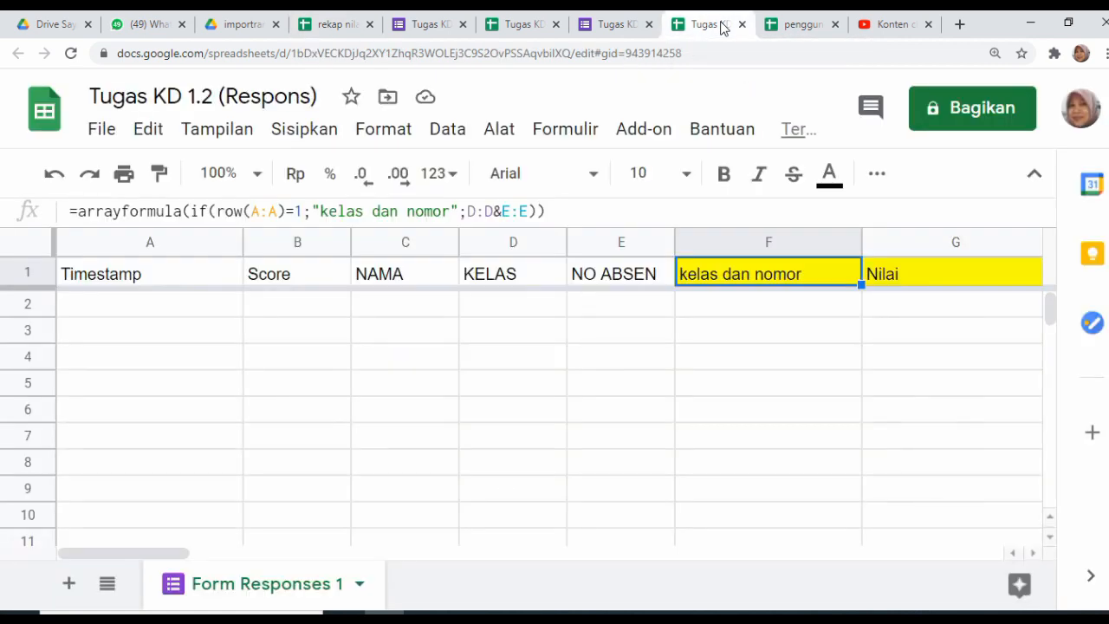
{"action": "left_click", "coordinate": [959, 119]}
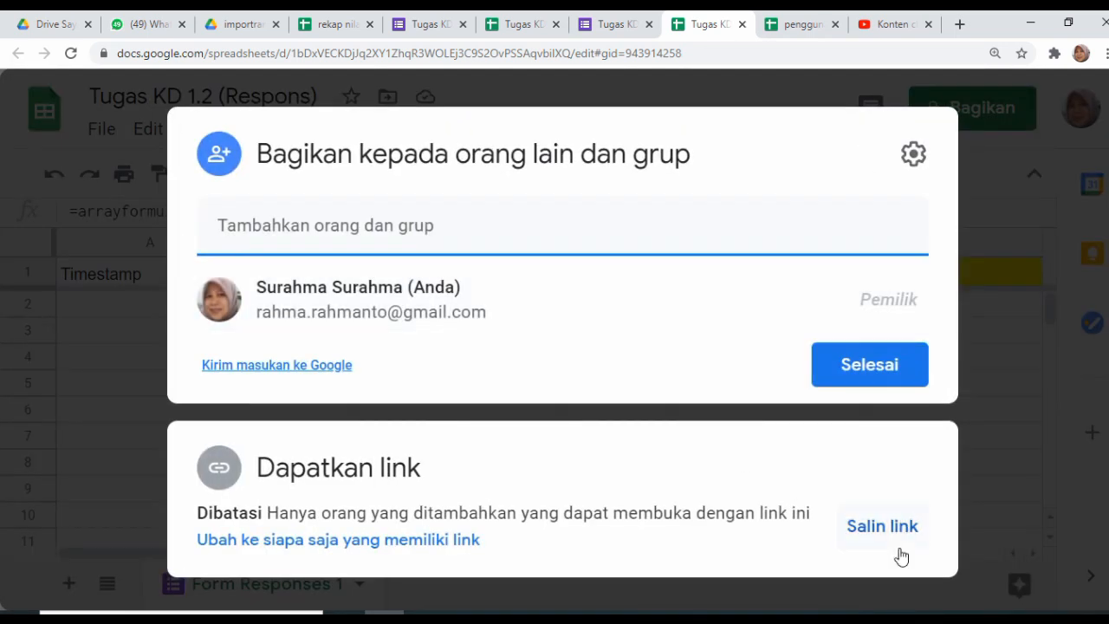
{"action": "left_click", "coordinate": [889, 535]}
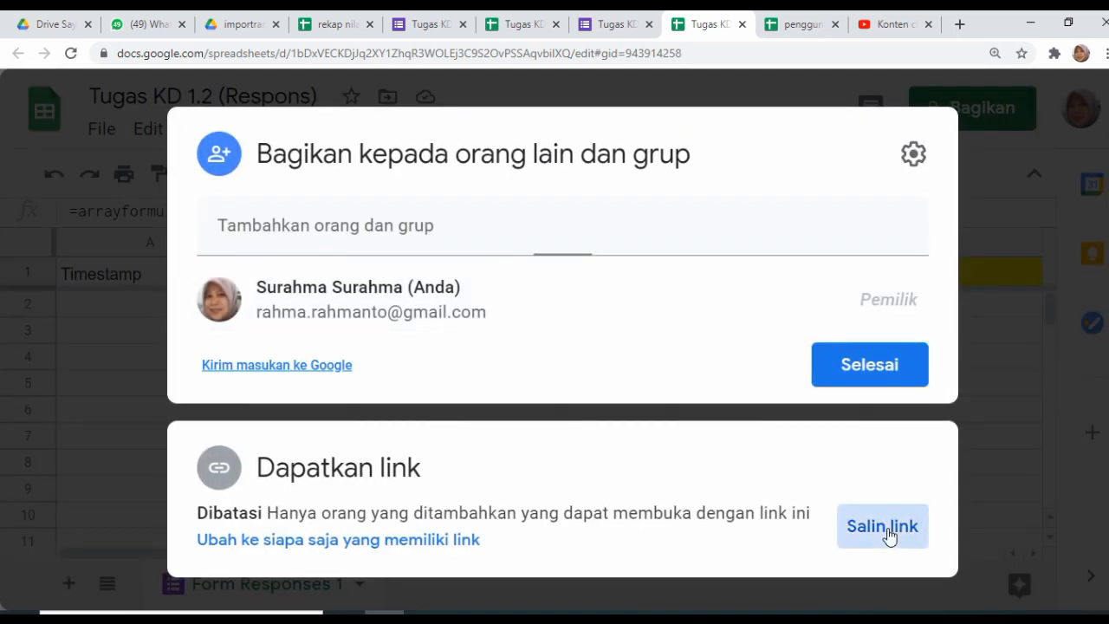
{"action": "left_click", "coordinate": [1032, 441]}
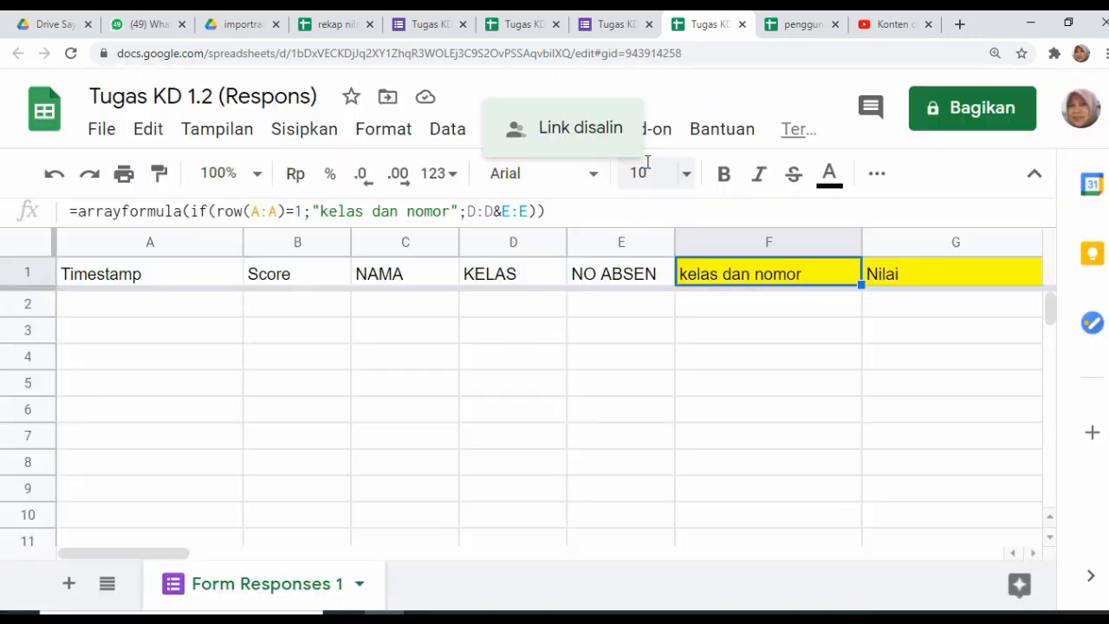
{"action": "left_click", "coordinate": [337, 30]}
{"action": "left_click", "coordinate": [286, 212]}
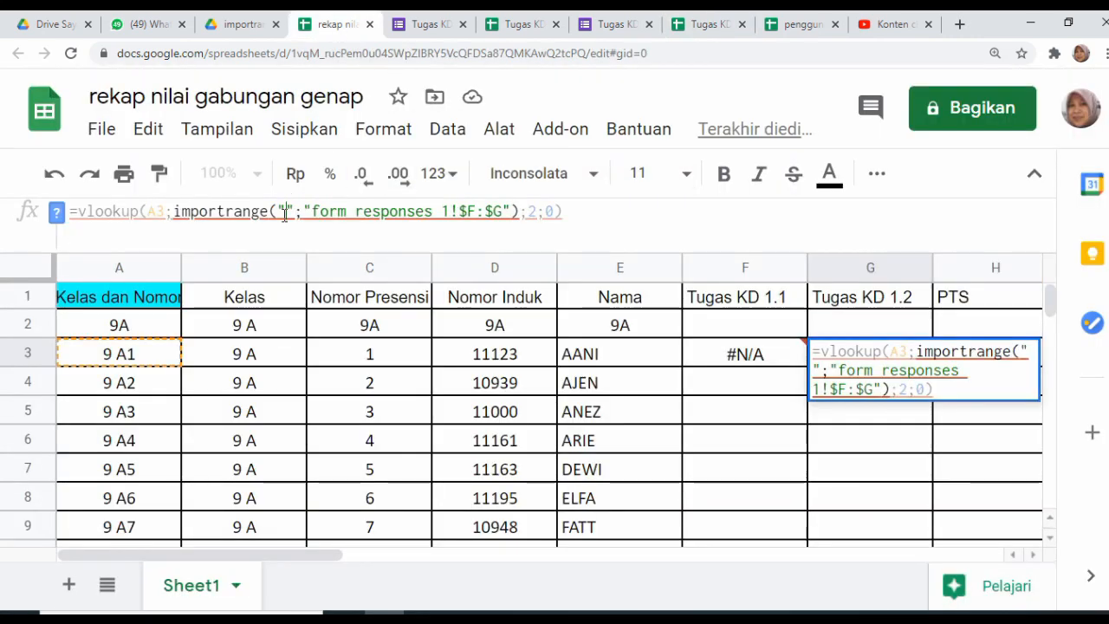
{"action": "key", "text": "ctrl+v"}
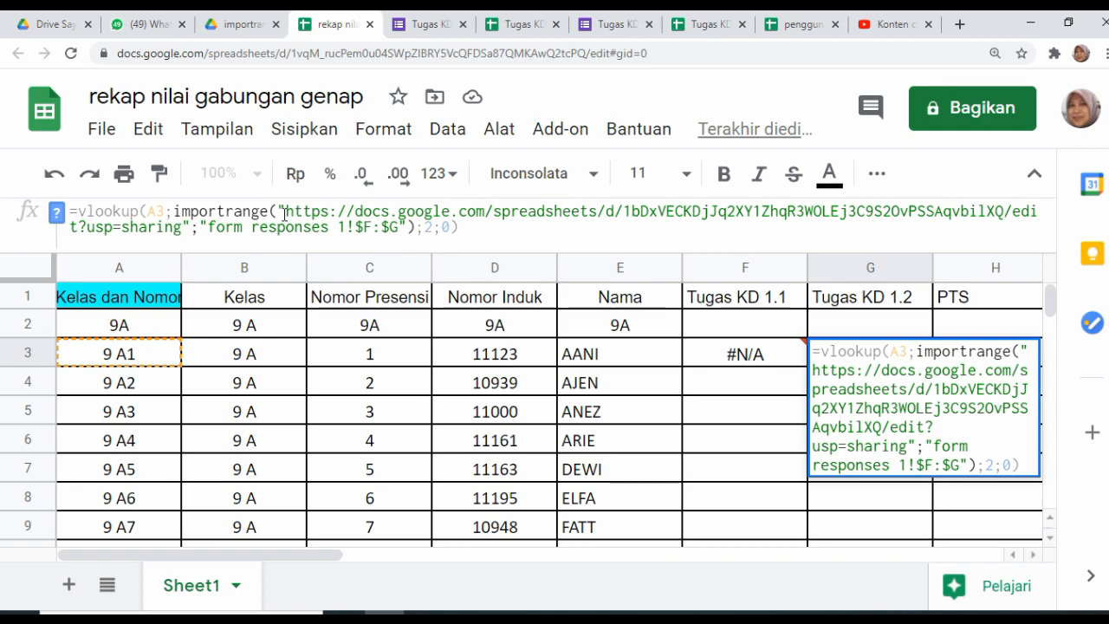
{"action": "key", "text": "Return"}
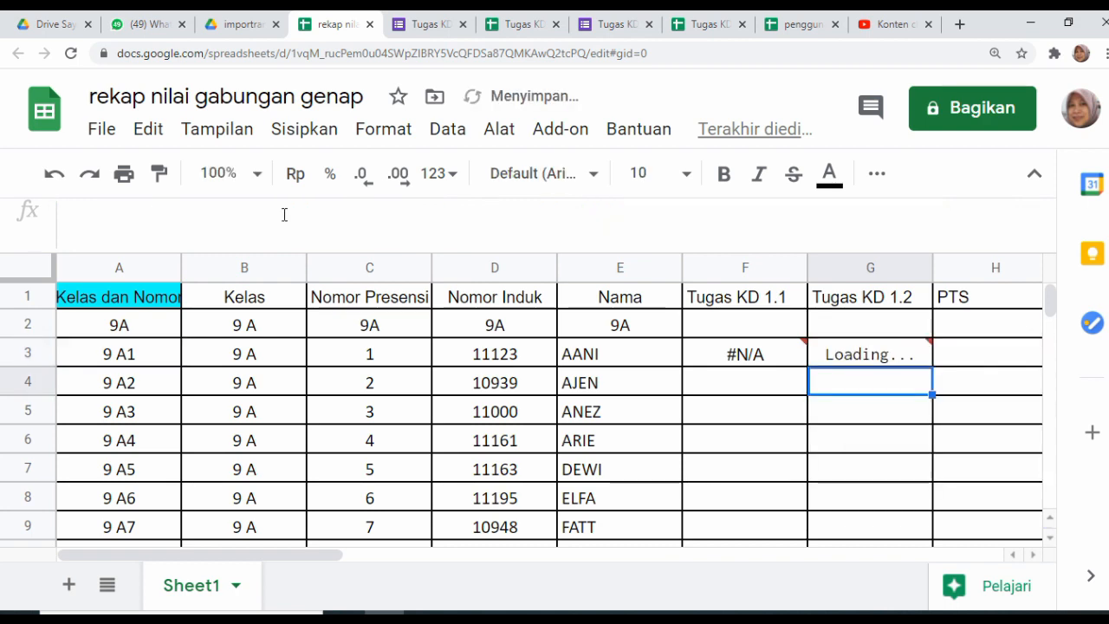
Allow G3 access to the linked Tugas KD 1.2 sheet and check the lookup error details
{"action": "mouse_move", "coordinate": [824, 351]}
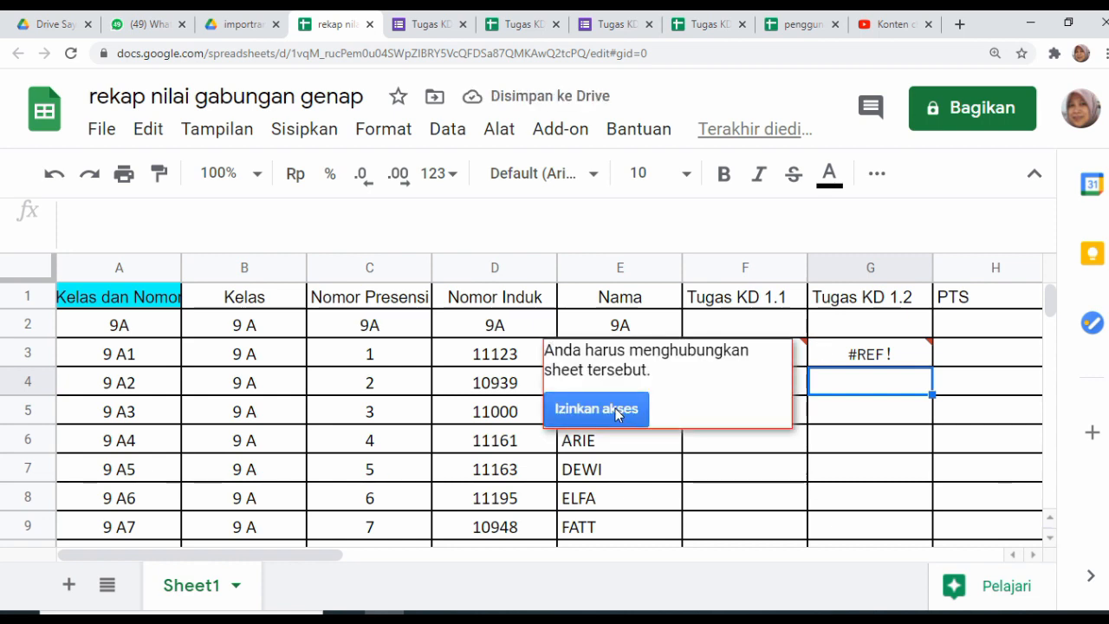
{"action": "left_click", "coordinate": [617, 414]}
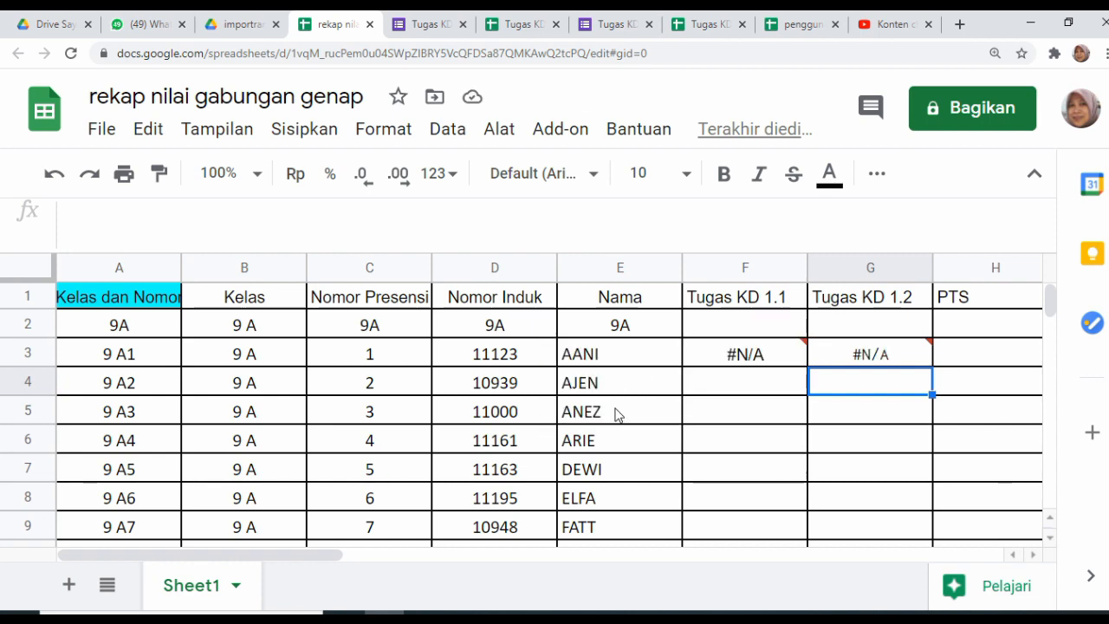
{"action": "mouse_move", "coordinate": [814, 357]}
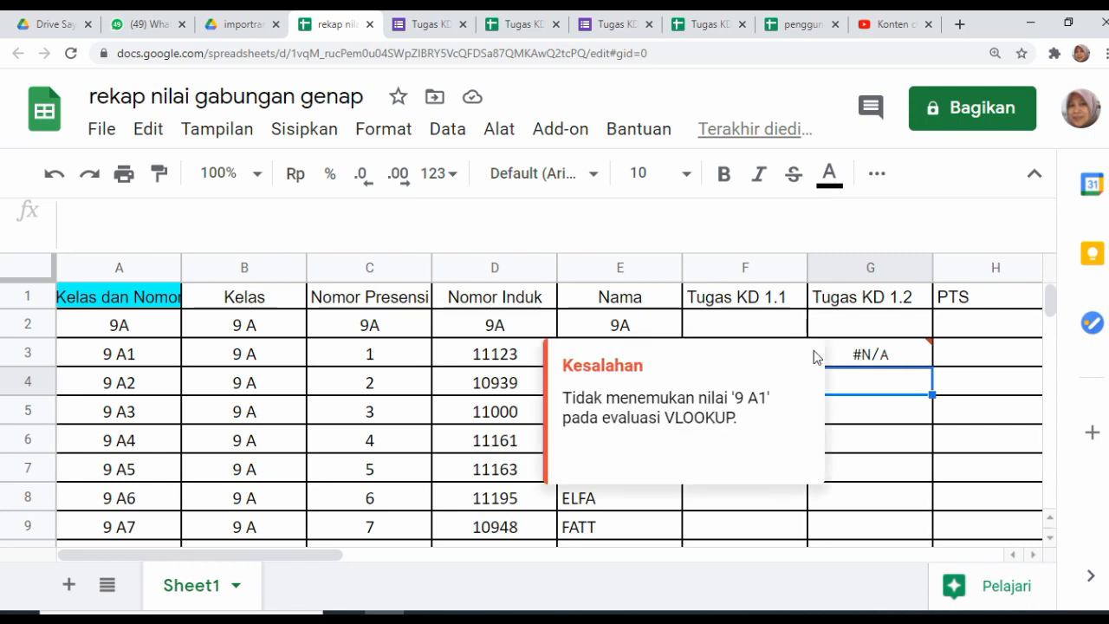
Wrap the VLOOKUP formula in F3 under Tugas KD 1.1 in IFERROR with an empty string "" as the fallback
{"action": "left_click", "coordinate": [906, 309]}
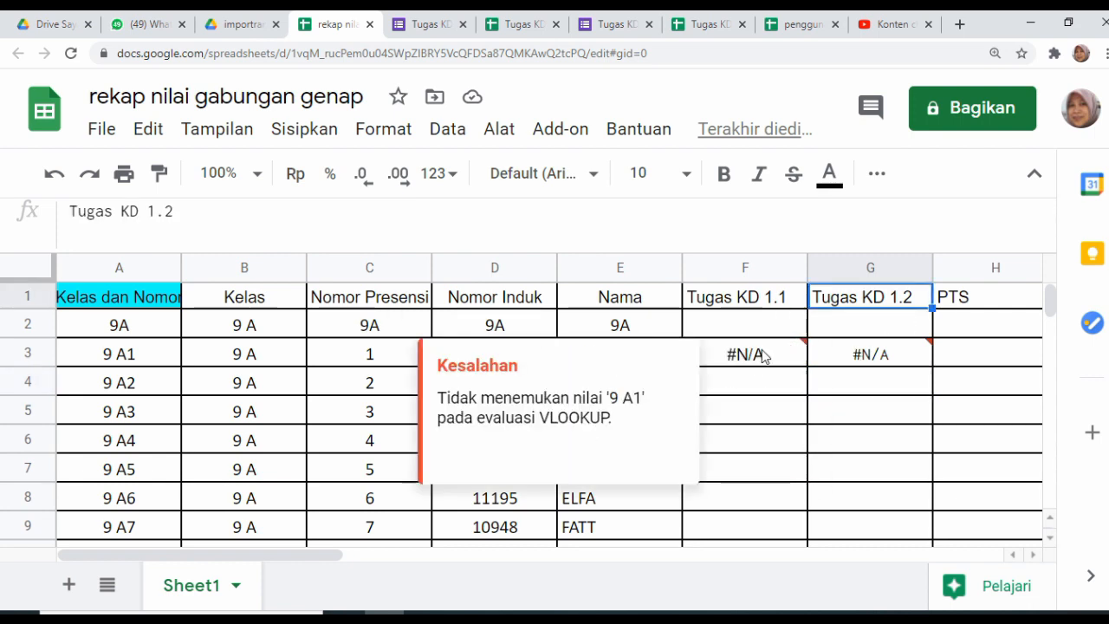
{"action": "left_click", "coordinate": [764, 357]}
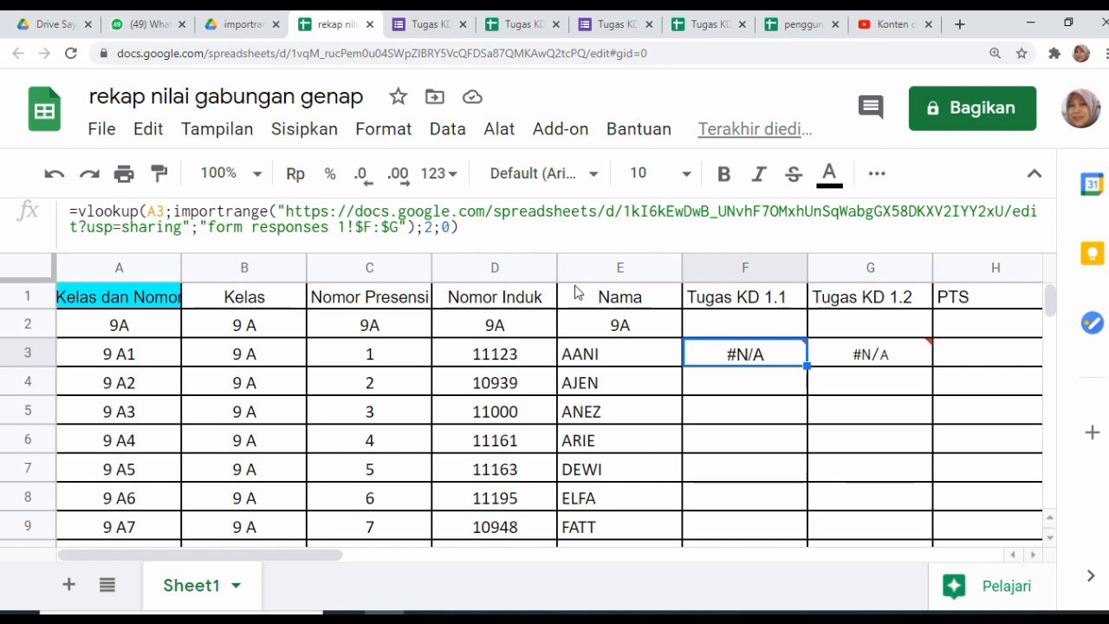
{"action": "left_click", "coordinate": [79, 210]}
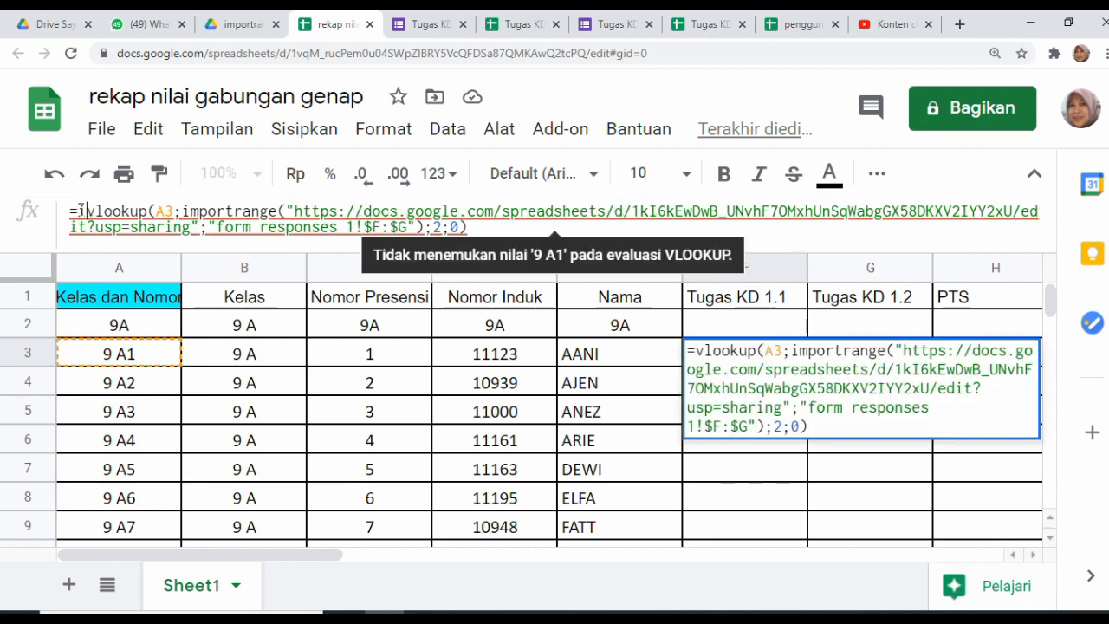
{"action": "type", "text": "iferror"}
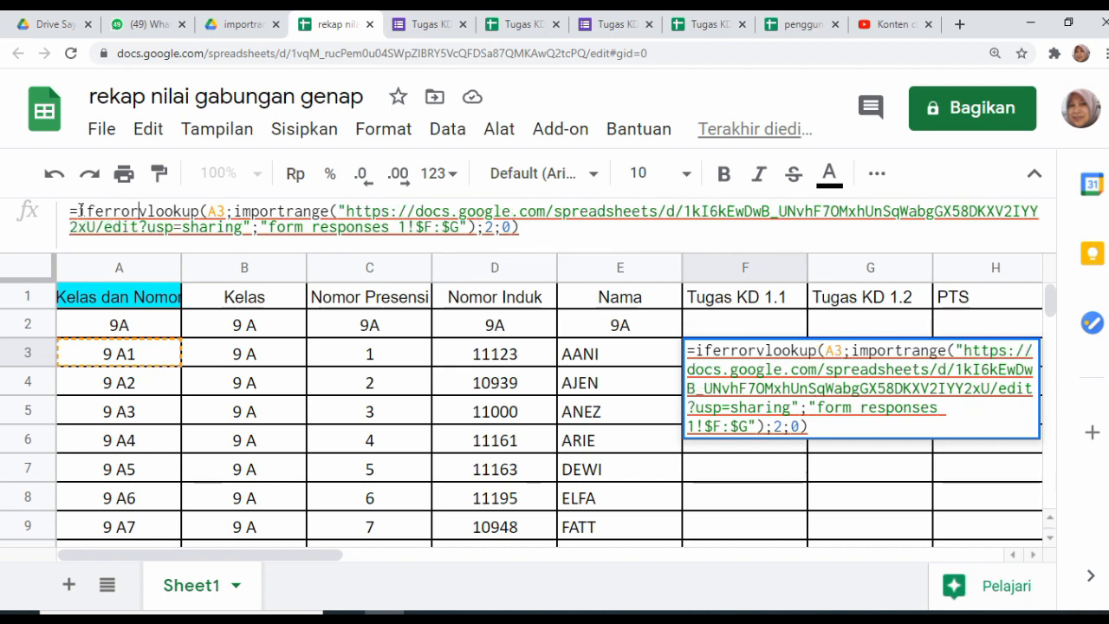
{"action": "type", "text": "*"}
{"action": "key", "text": "BackSpace"}
{"action": "type", "text": "("}
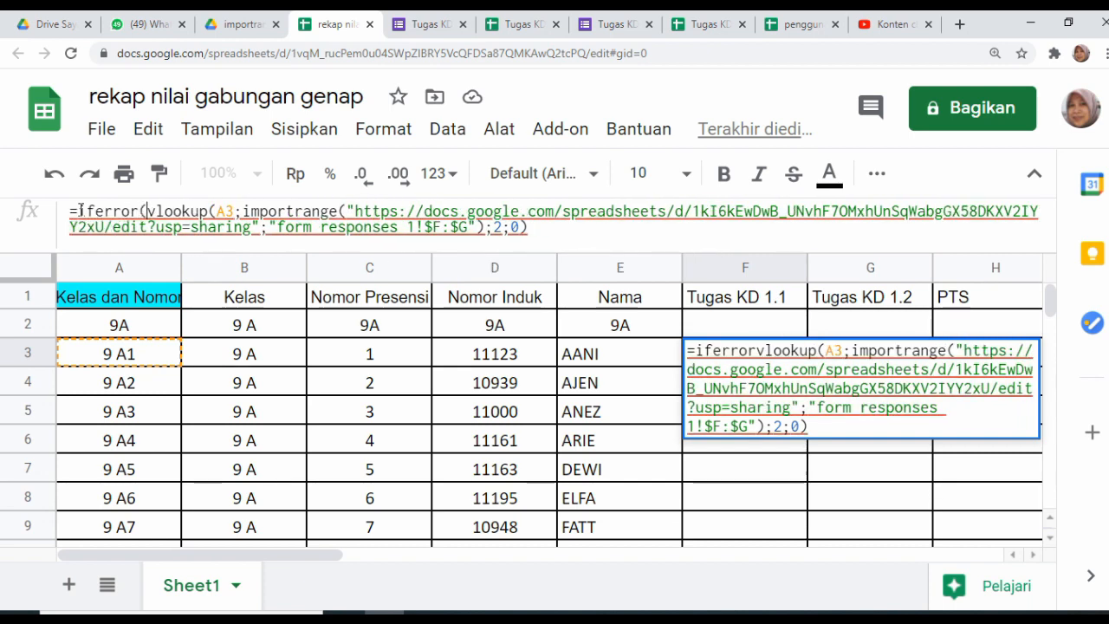
{"action": "left_click_drag", "start_coordinate": [149, 210], "coordinate": [514, 227]}
{"action": "left_click", "coordinate": [542, 229]}
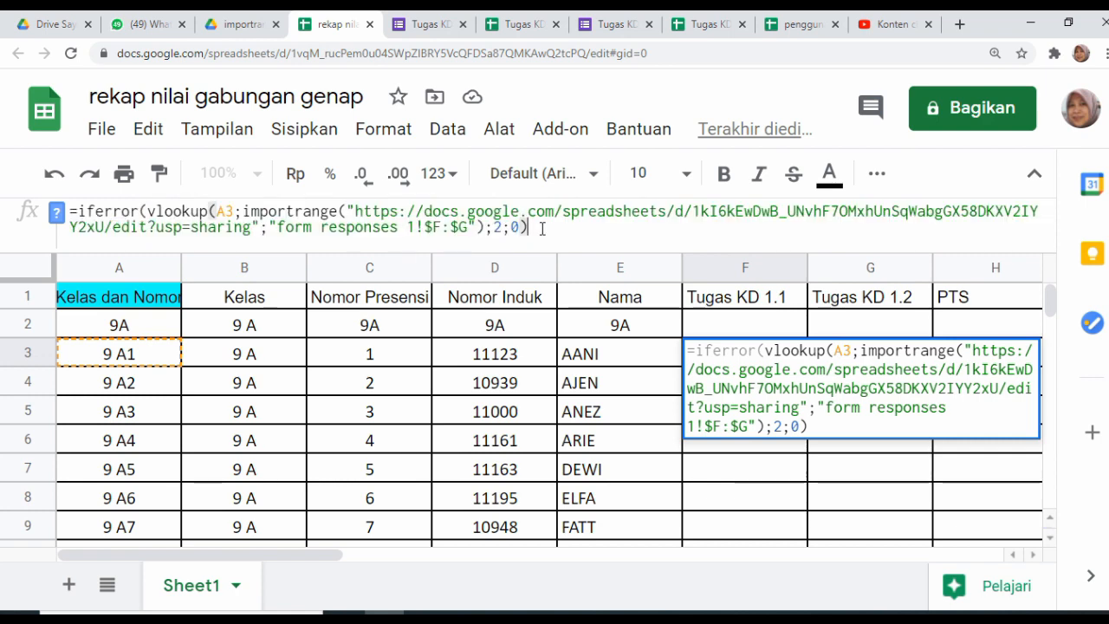
{"action": "type", "text": ";\"\""}
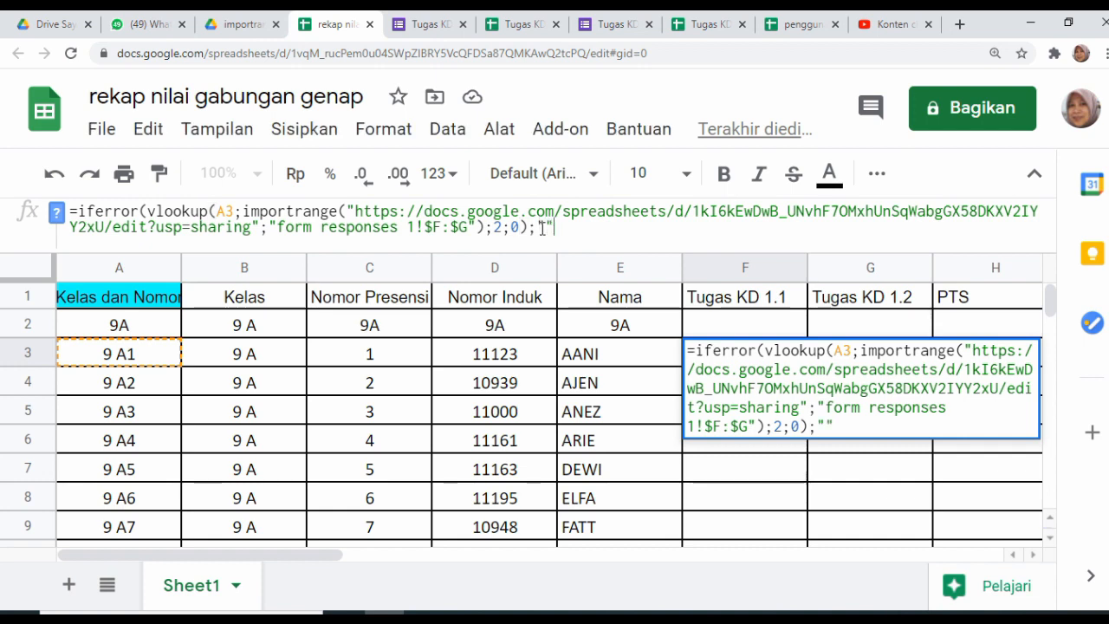
{"action": "type", "text": ")"}
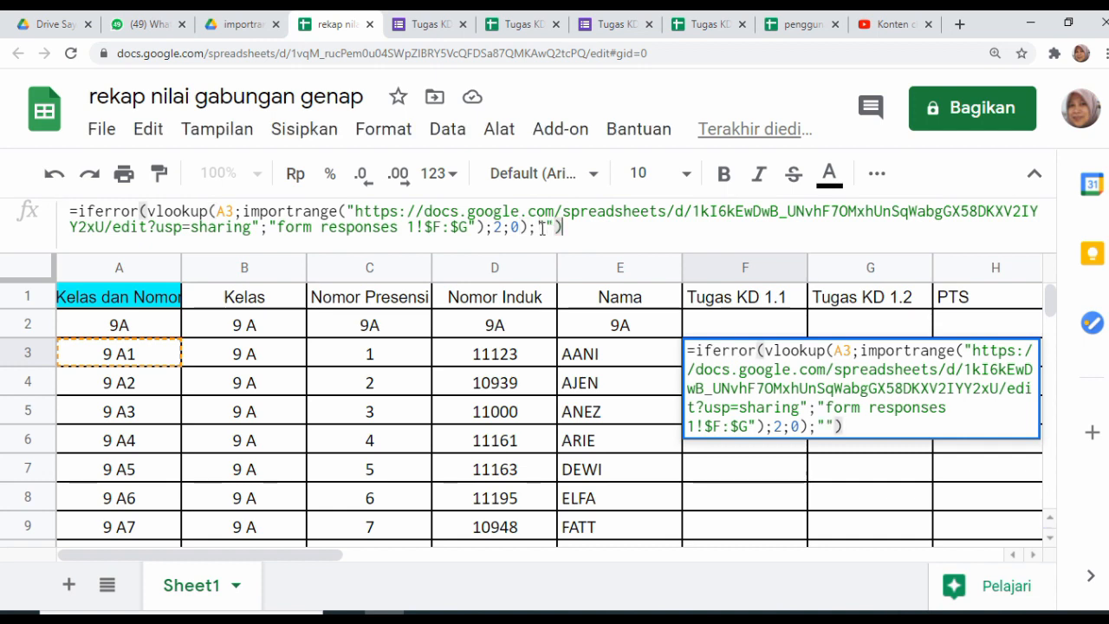
{"action": "key", "text": "Return"}
Wrap the G3 formula under Tugas KD 1.2 in IFERROR, returning an empty string "" when the lookup fails
{"action": "mouse_move", "coordinate": [824, 364]}
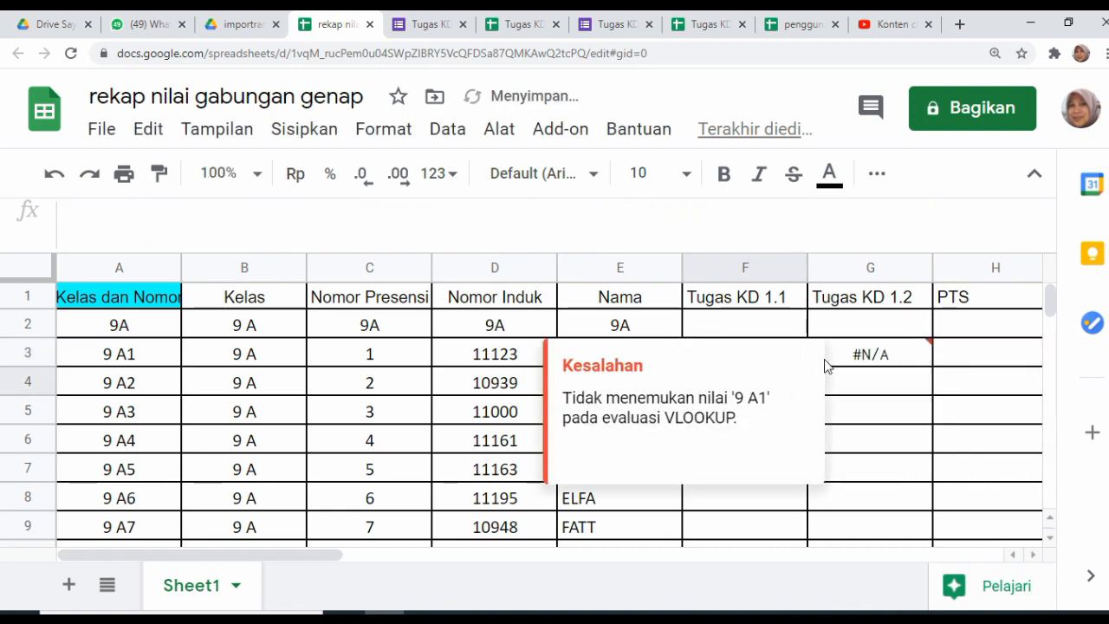
{"action": "left_click", "coordinate": [862, 356]}
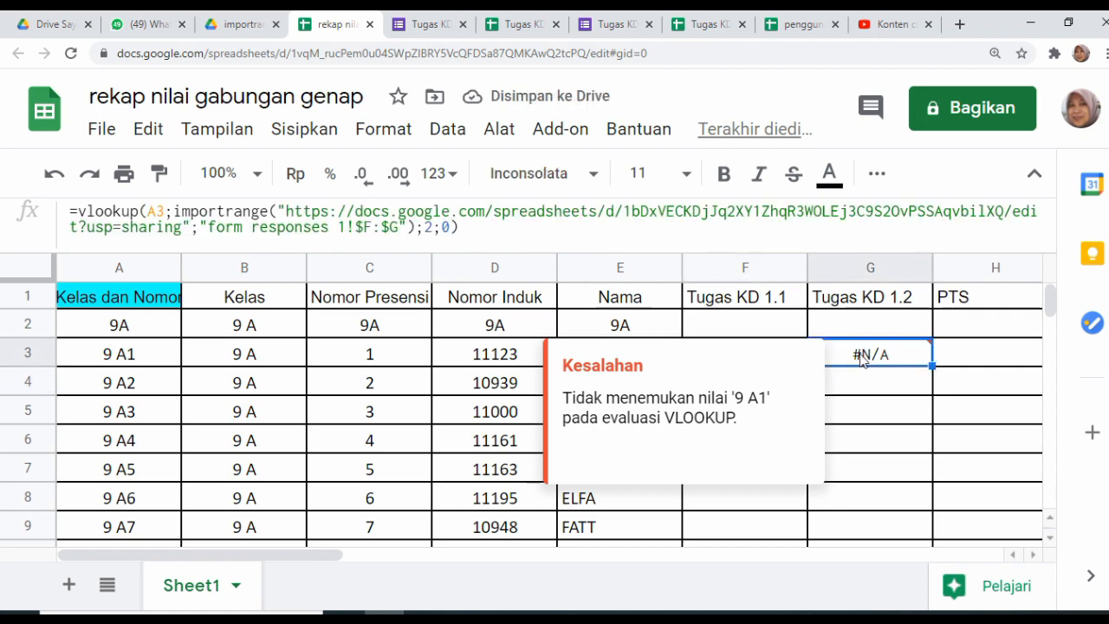
{"action": "left_click", "coordinate": [77, 211]}
{"action": "type", "text": "iferror"}
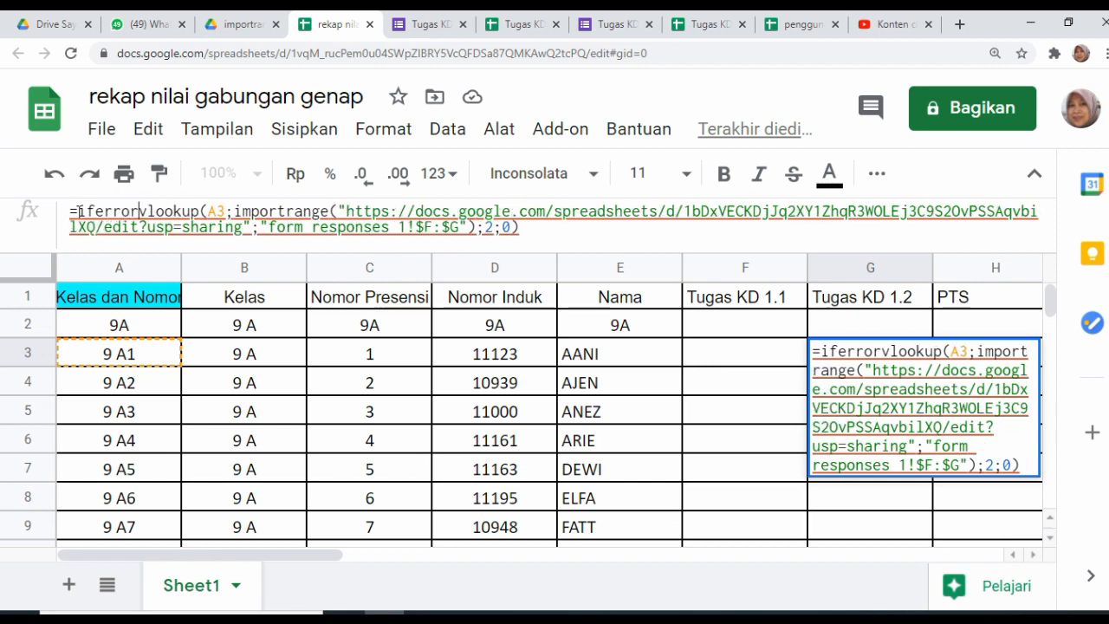
{"action": "type", "text": "("}
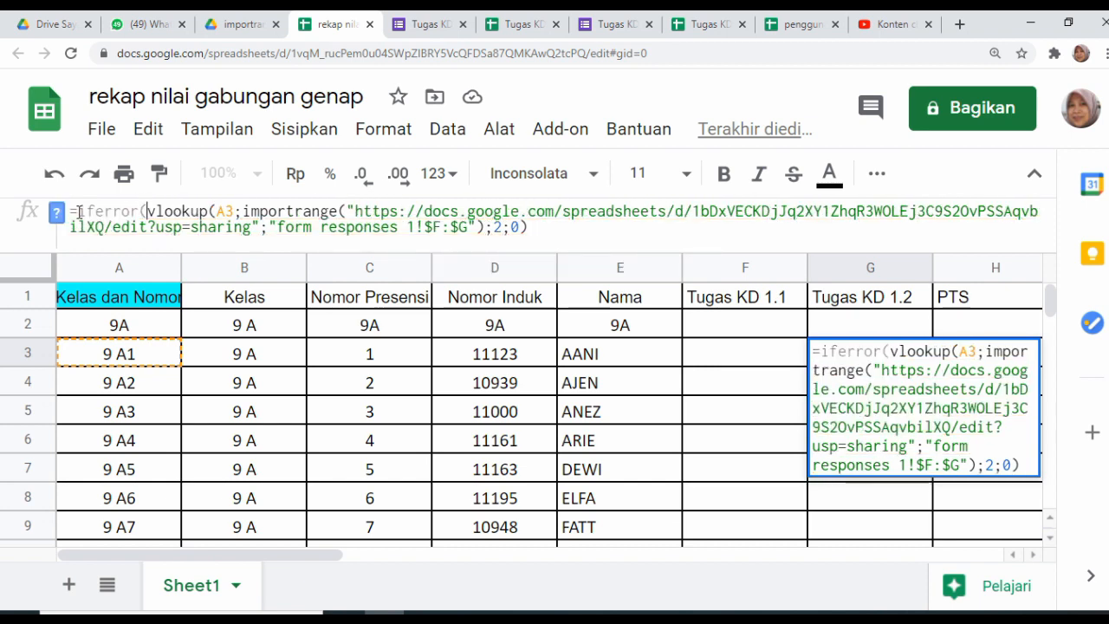
{"action": "left_click", "coordinate": [530, 228]}
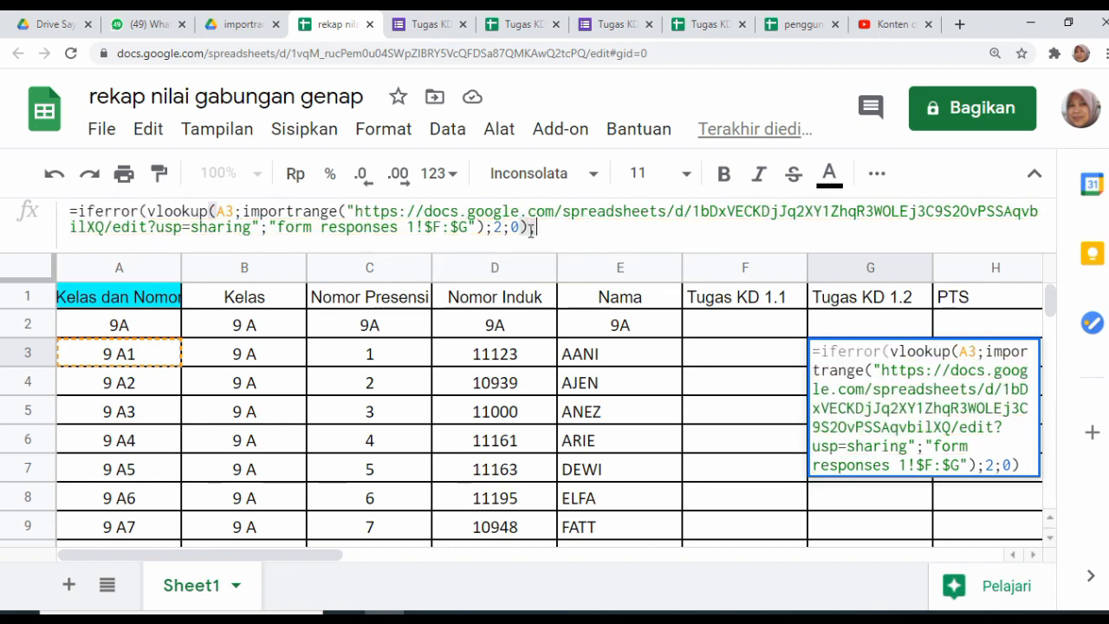
{"action": "type", "text": ","}
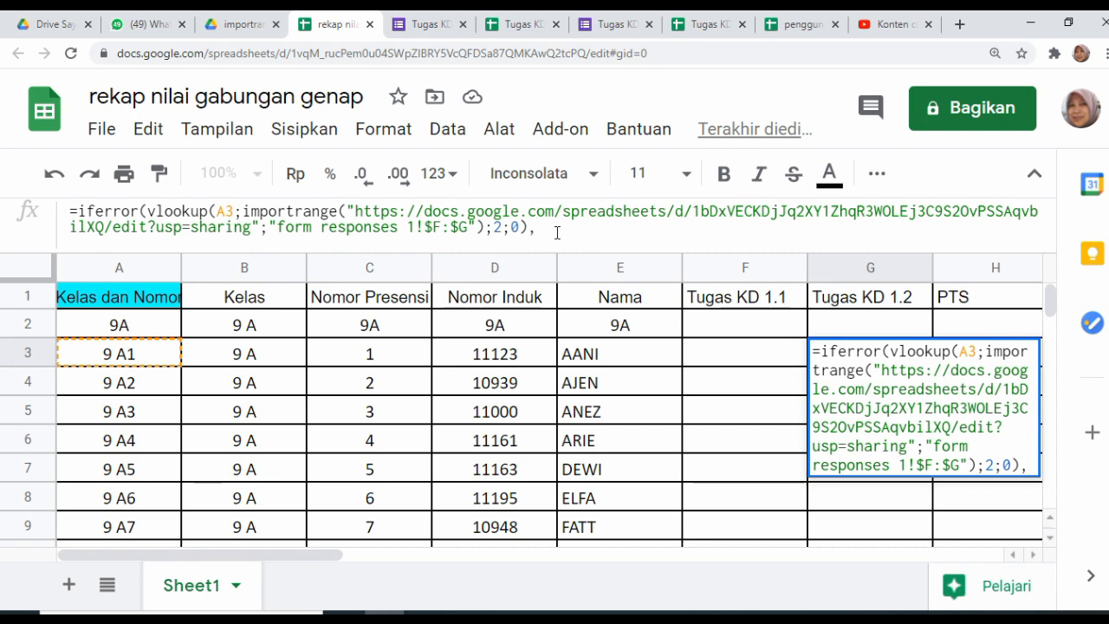
{"action": "key", "text": "BackSpace"}
{"action": "type", "text": ";"}
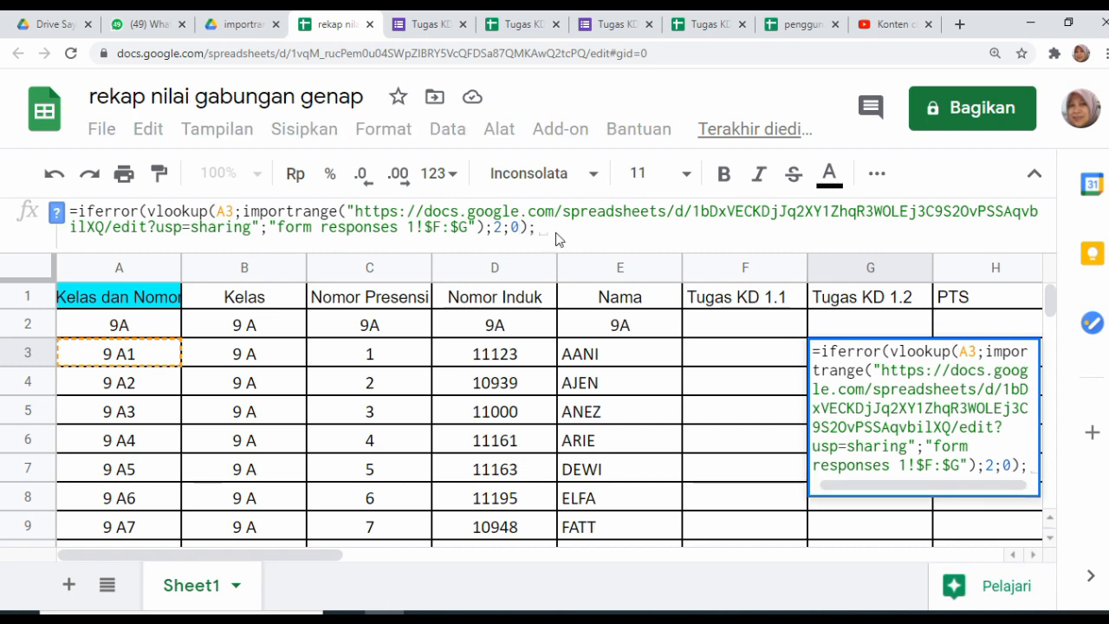
{"action": "type", "text": "\"\""}
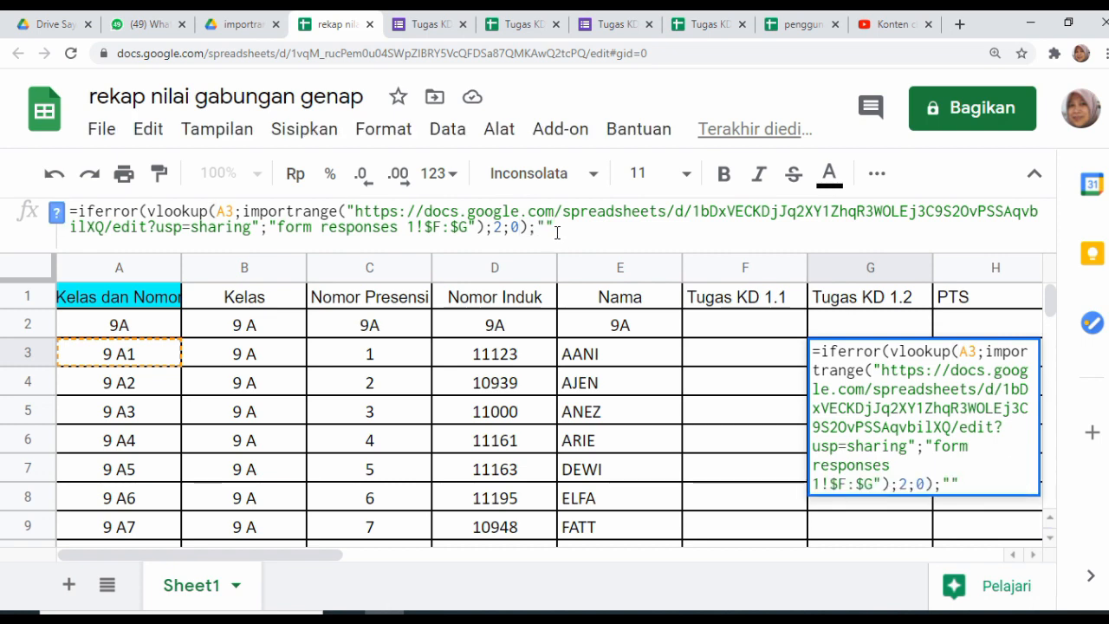
{"action": "type", "text": ")"}
{"action": "key", "text": "Return"}
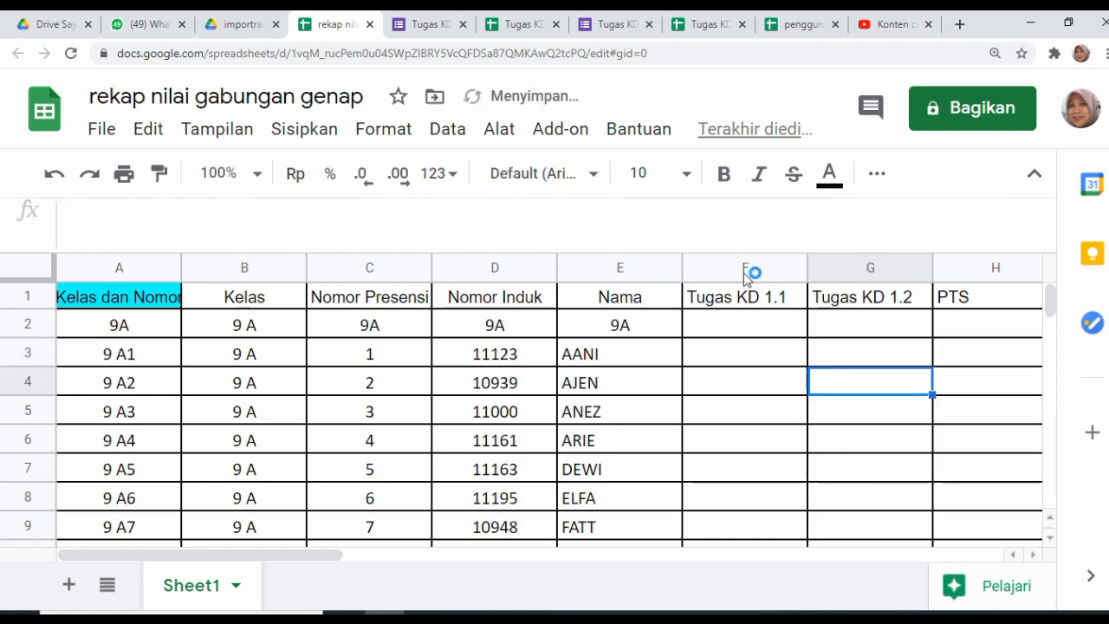
Review the IFERROR formulas in F3 and G3 and the neighbouring PTS cell at a smaller page zoom
{"action": "left_click", "coordinate": [845, 352]}
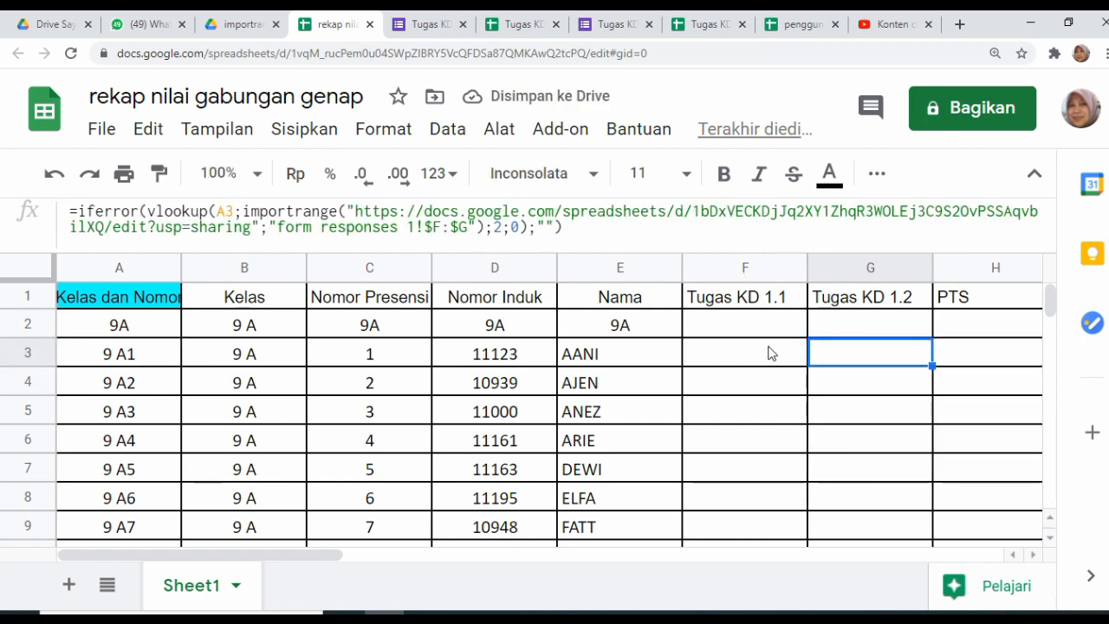
{"action": "key", "text": "ctrl+minus"}
{"action": "key", "text": "ctrl+minus"}
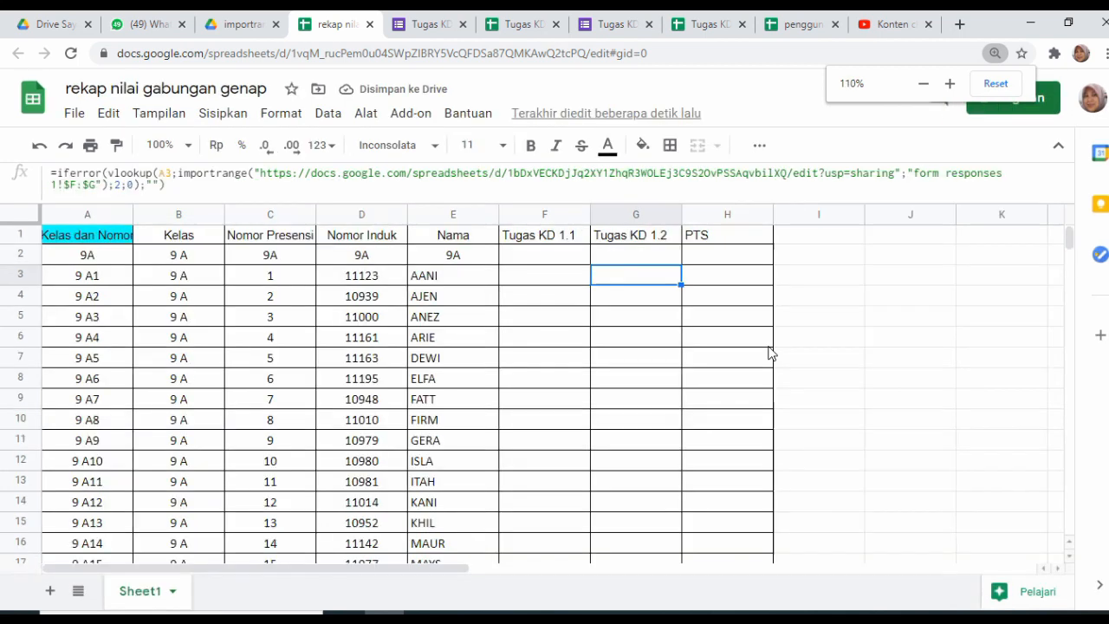
{"action": "left_click", "coordinate": [724, 287]}
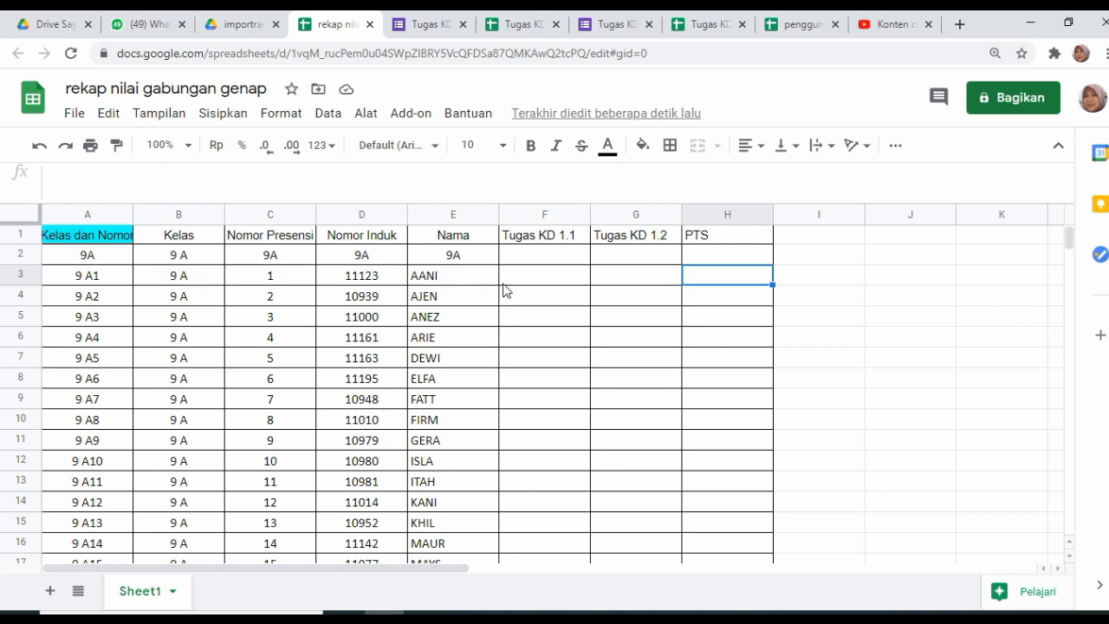
{"action": "left_click", "coordinate": [559, 284]}
{"action": "left_click", "coordinate": [633, 280]}
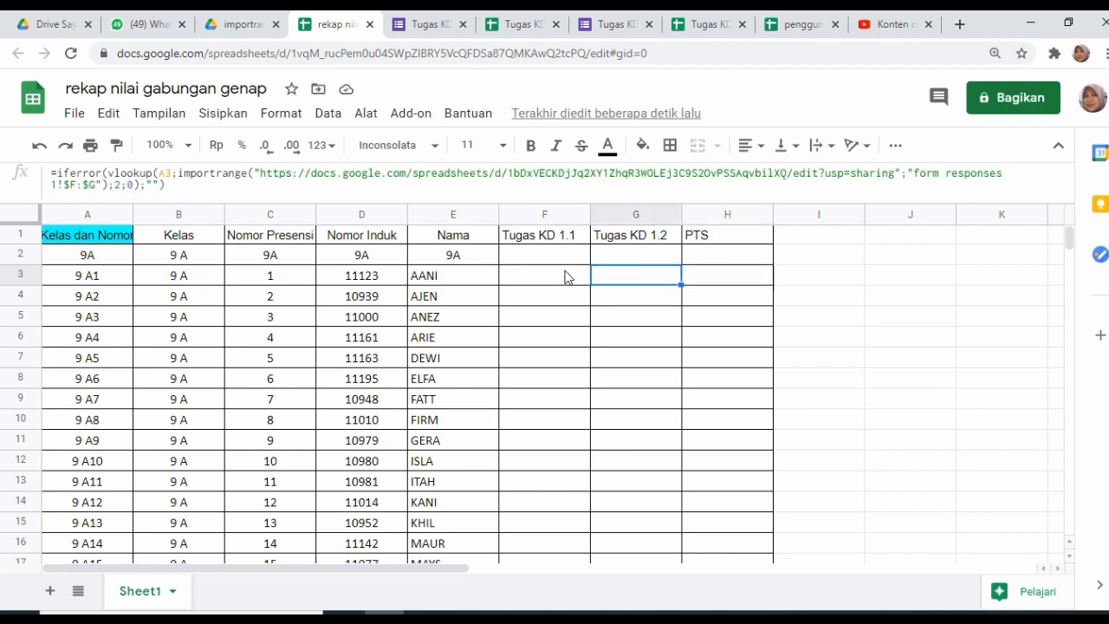
{"action": "left_click", "coordinate": [577, 281]}
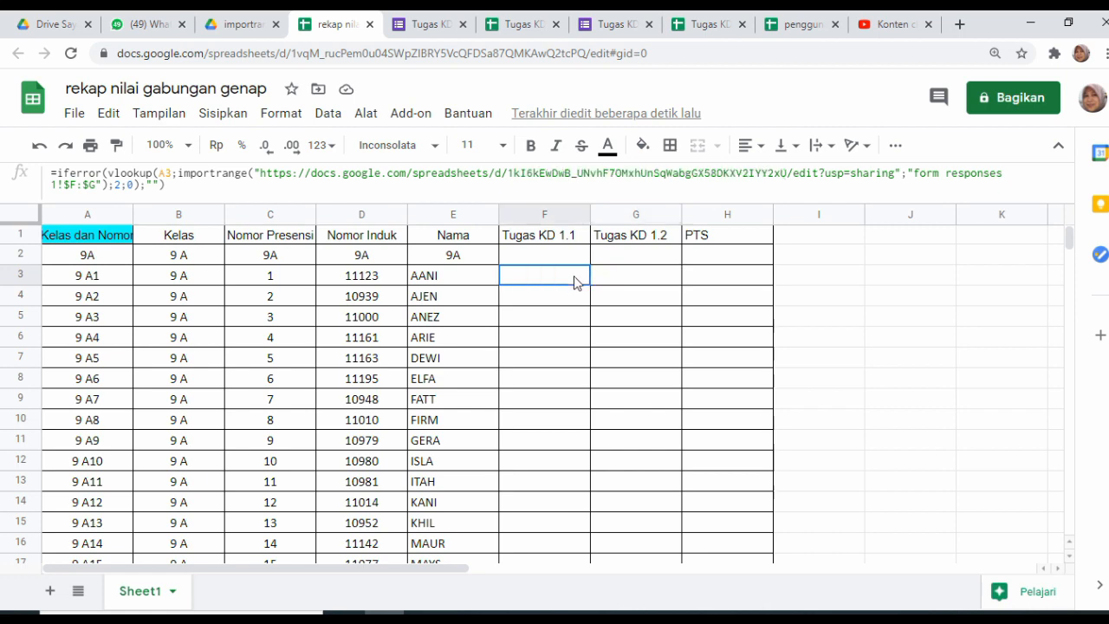
Preview the Tugas KD 1.1 form and advance past the general instructions to its identity section
{"action": "left_click", "coordinate": [430, 25]}
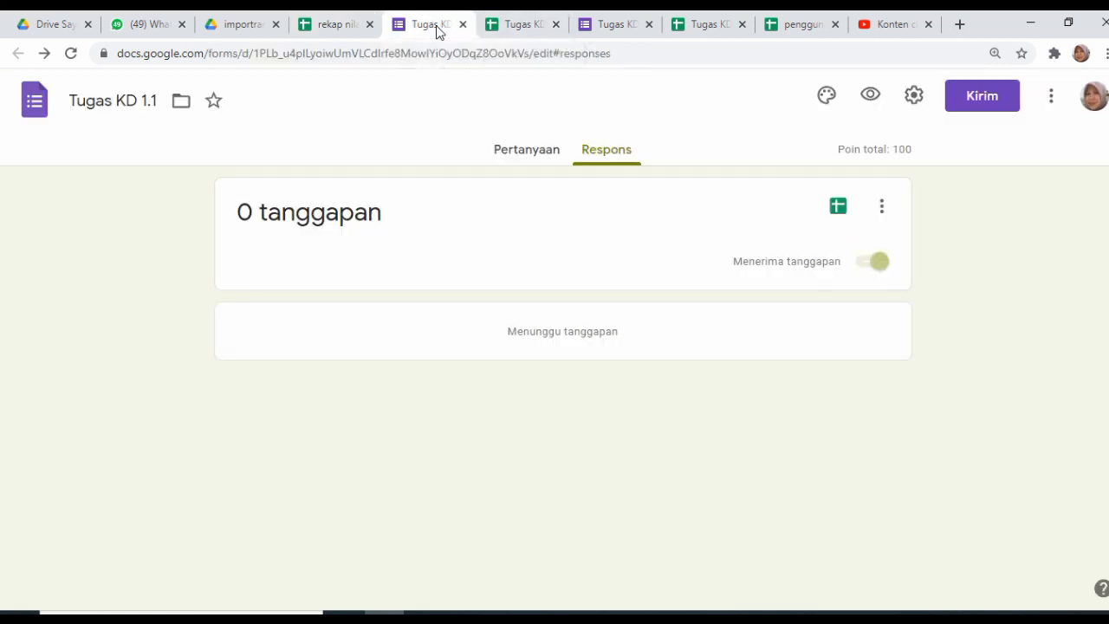
{"action": "left_click", "coordinate": [870, 96]}
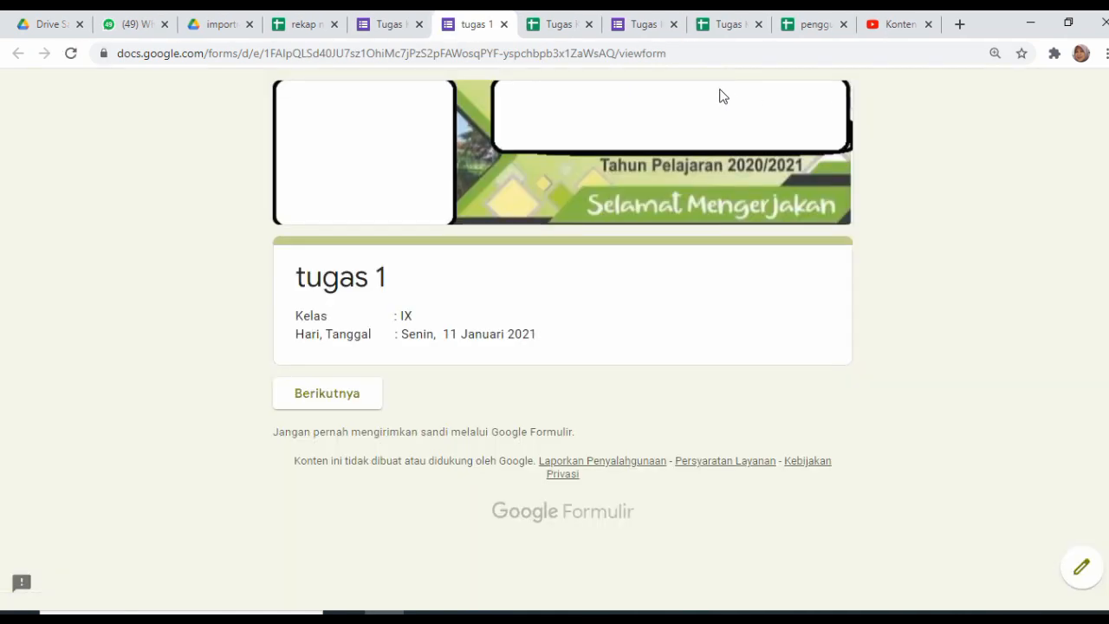
{"action": "left_click", "coordinate": [351, 398]}
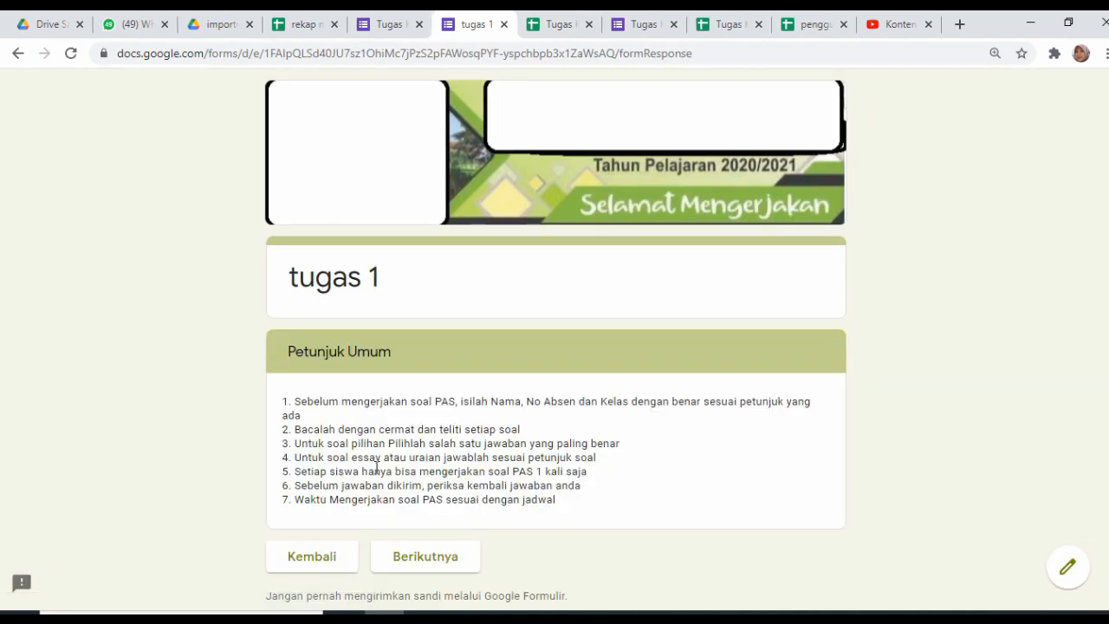
{"action": "left_click", "coordinate": [419, 559]}
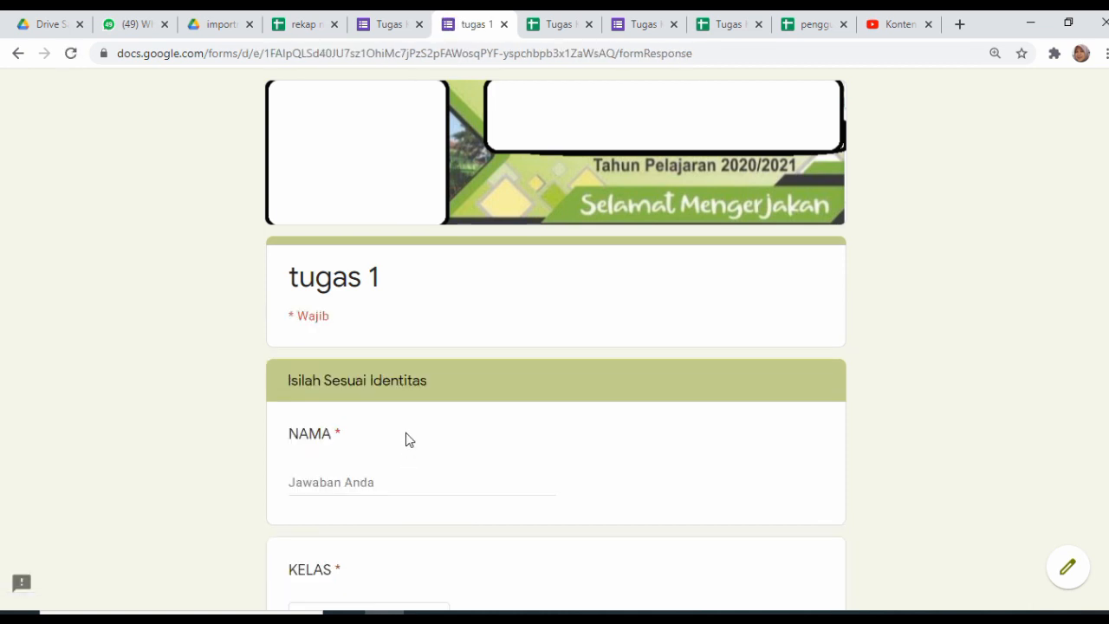
Fill in the student's name, choose class 9 A and NO. ABSEN 1, and continue to the questions
{"action": "left_click", "coordinate": [326, 481]}
{"action": "type", "text": "Aanis"}
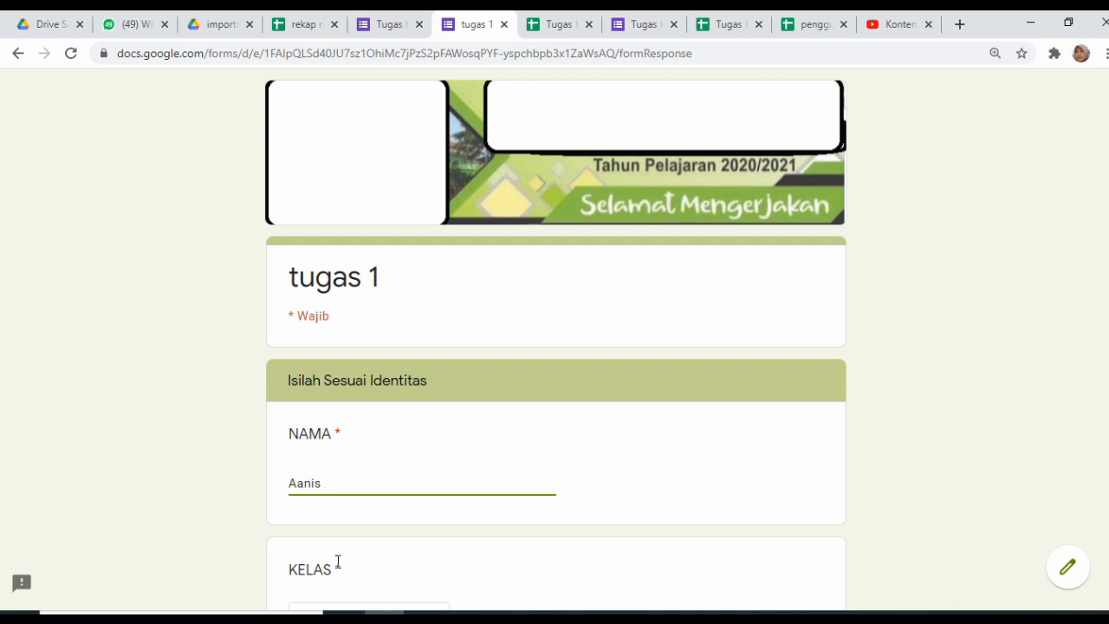
{"action": "key", "text": "Tab"}
{"action": "left_click", "coordinate": [420, 592]}
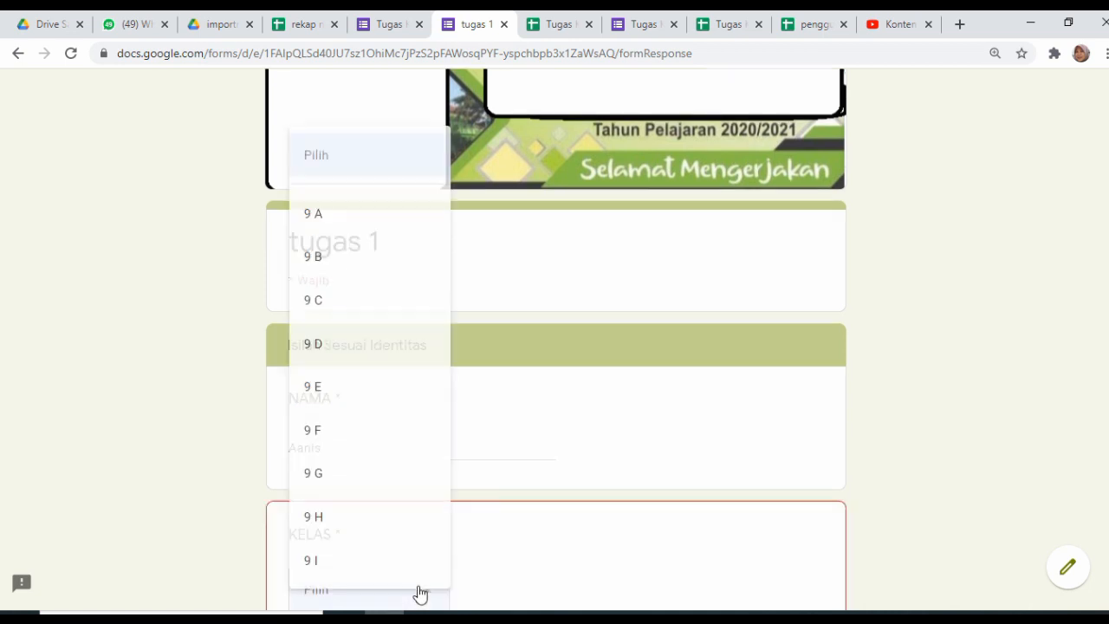
{"action": "left_click", "coordinate": [317, 224]}
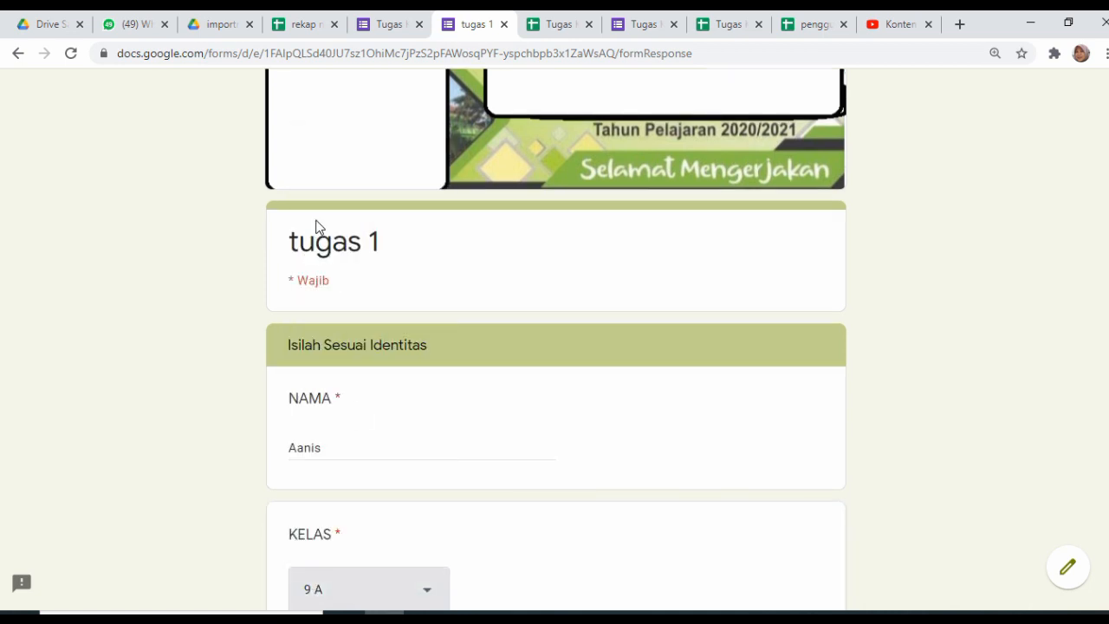
{"action": "scroll", "coordinate": [317, 225], "scroll_direction": "down", "scroll_amount": 4}
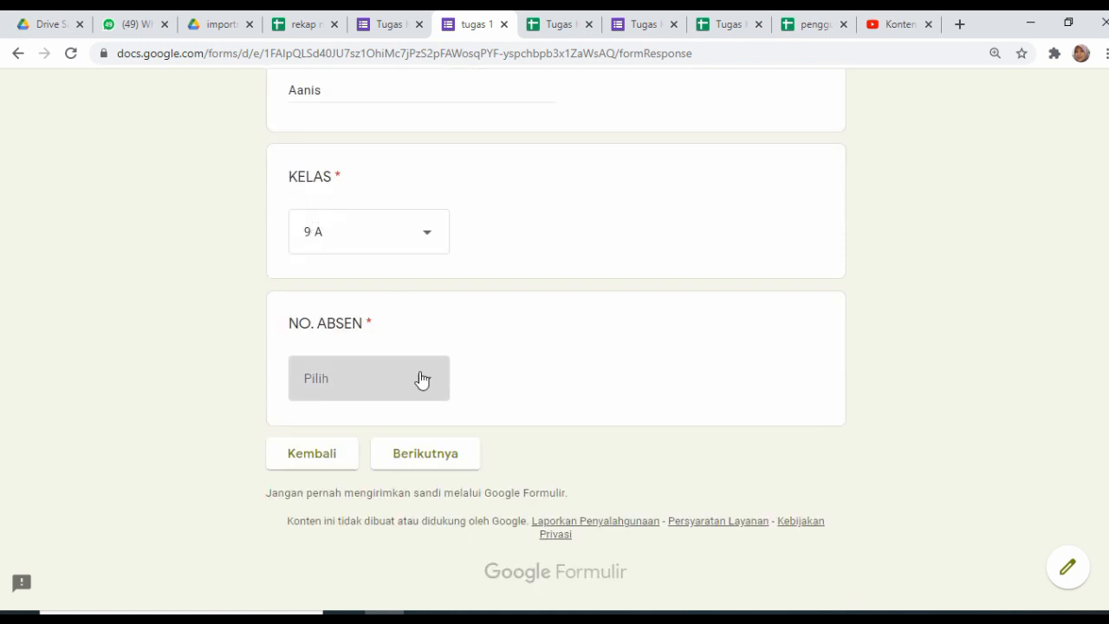
{"action": "left_click", "coordinate": [421, 382]}
{"action": "left_click", "coordinate": [309, 184]}
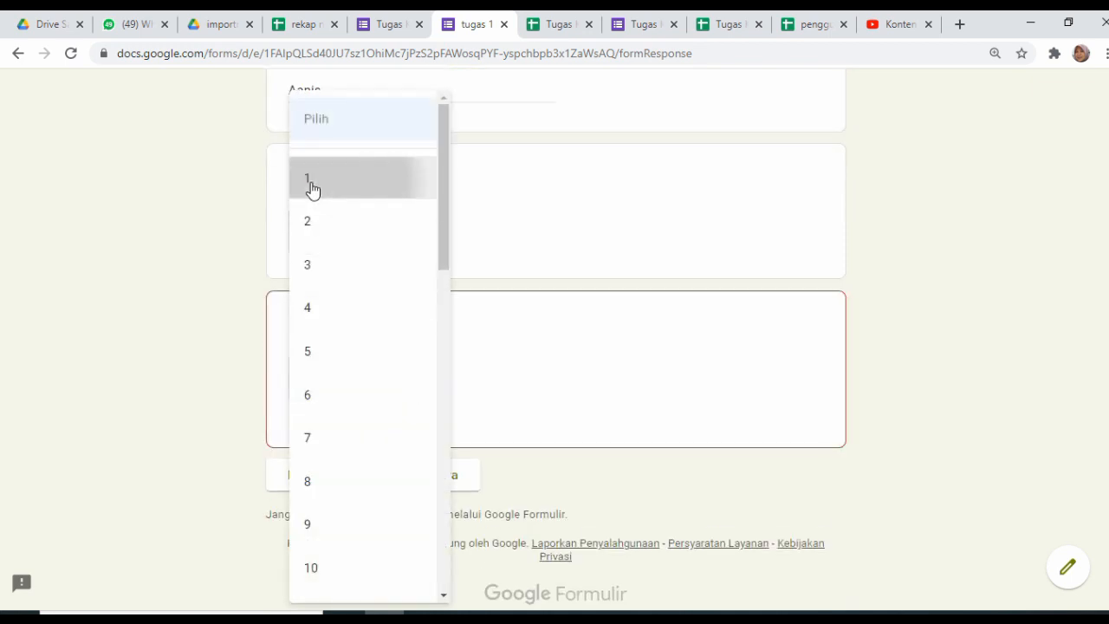
{"action": "left_click", "coordinate": [412, 452]}
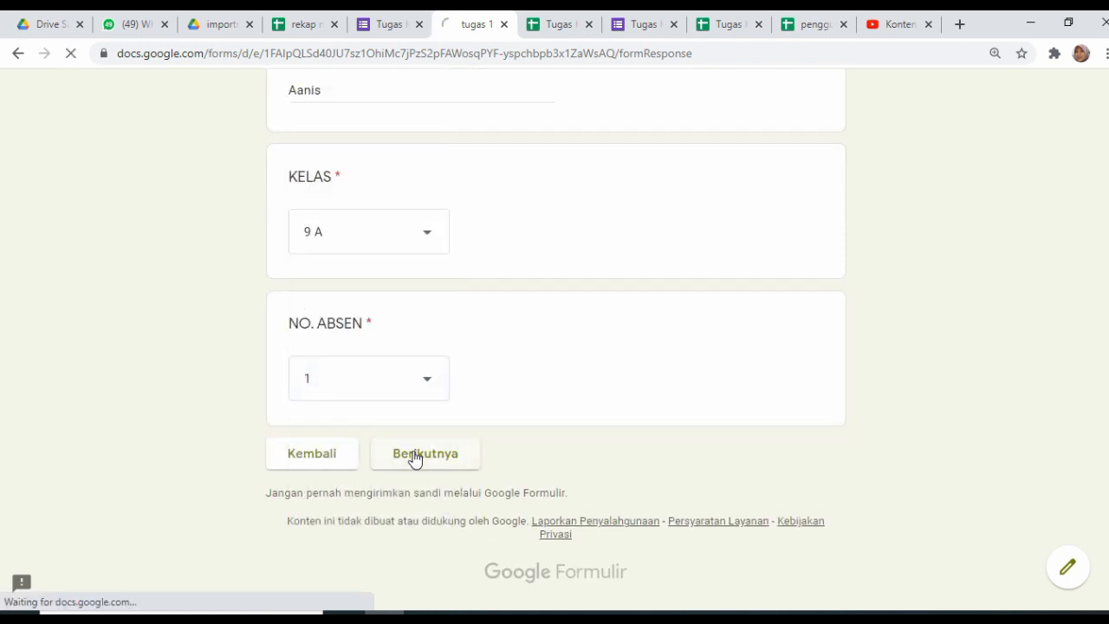
Answer the first four questions of the tugas 1 form with the first option in each
{"action": "key", "text": "ctrl+minus"}
{"action": "key", "text": "ctrl+minus"}
{"action": "key", "text": "ctrl+minus"}
{"action": "key", "text": "ctrl+minus"}
{"action": "key", "text": "ctrl+minus"}
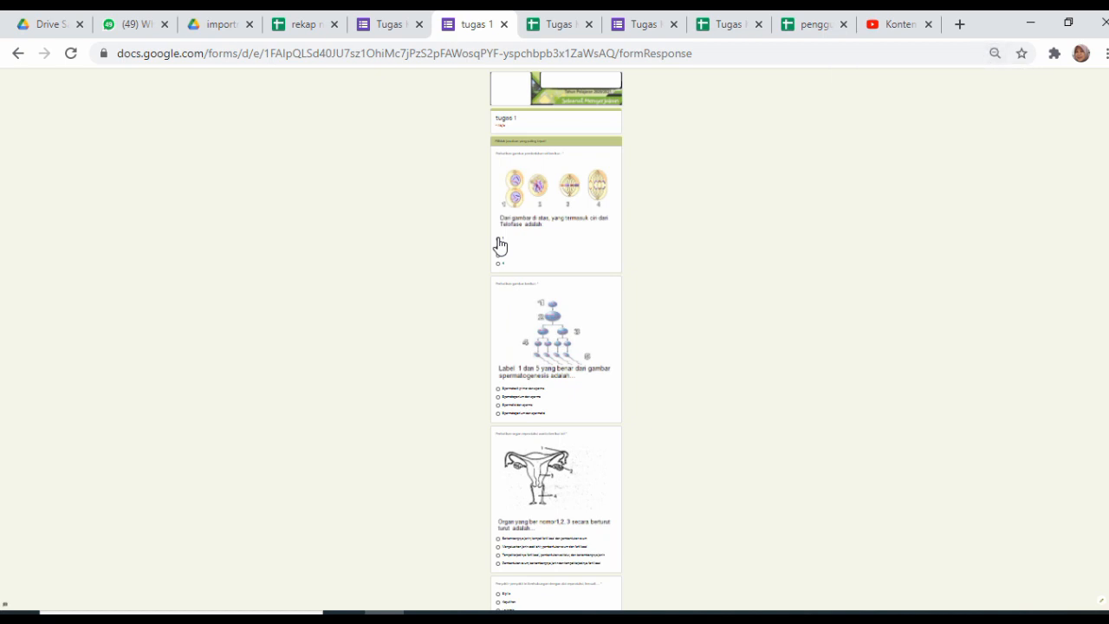
{"action": "left_click", "coordinate": [499, 239]}
{"action": "left_click", "coordinate": [499, 388]}
{"action": "left_click", "coordinate": [499, 539]}
{"action": "left_click", "coordinate": [500, 595]}
{"action": "scroll", "coordinate": [501, 598], "scroll_direction": "down", "scroll_amount": 5}
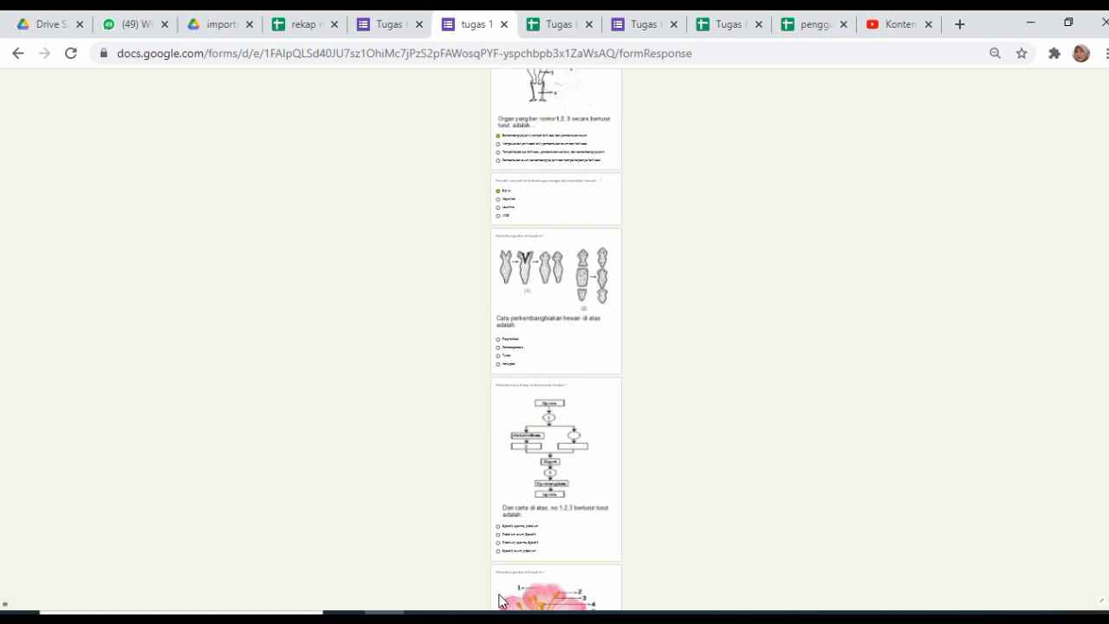
Answer questions five to ten of tugas 1, choosing the first option twice, the second, the third, and the second twice
{"action": "left_click", "coordinate": [499, 339]}
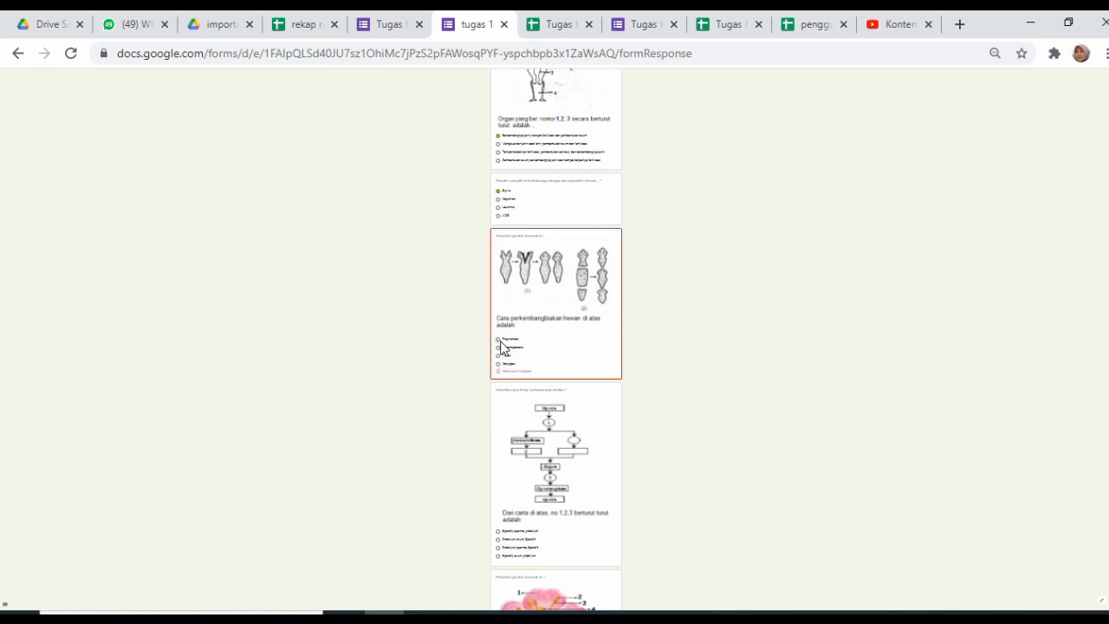
{"action": "left_click", "coordinate": [499, 526]}
{"action": "scroll", "coordinate": [500, 530], "scroll_direction": "down", "scroll_amount": 4}
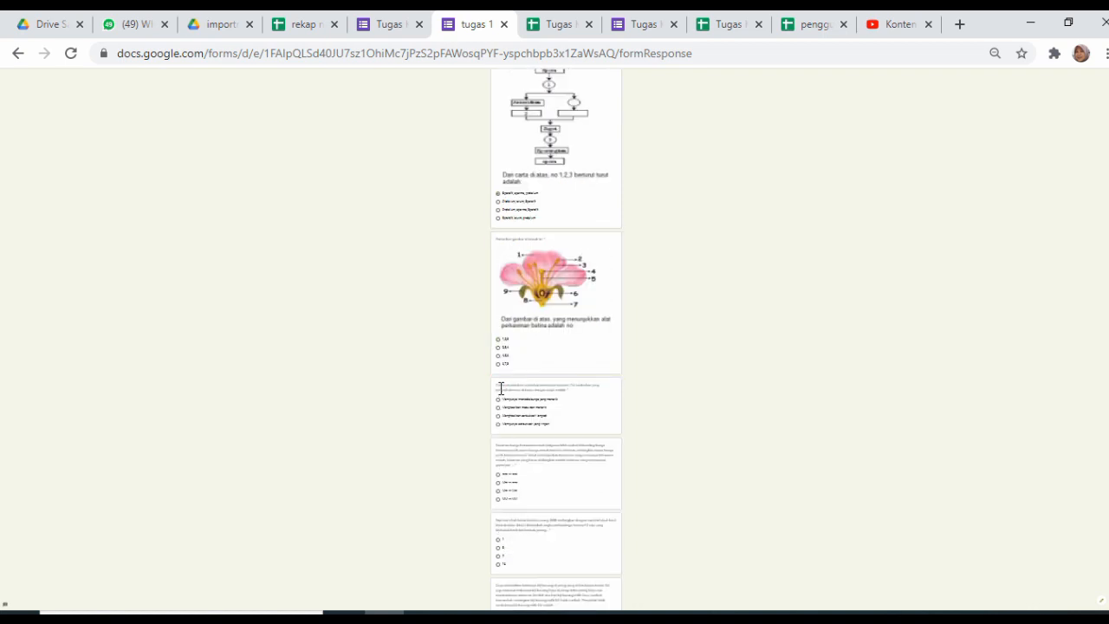
{"action": "left_click", "coordinate": [498, 347]}
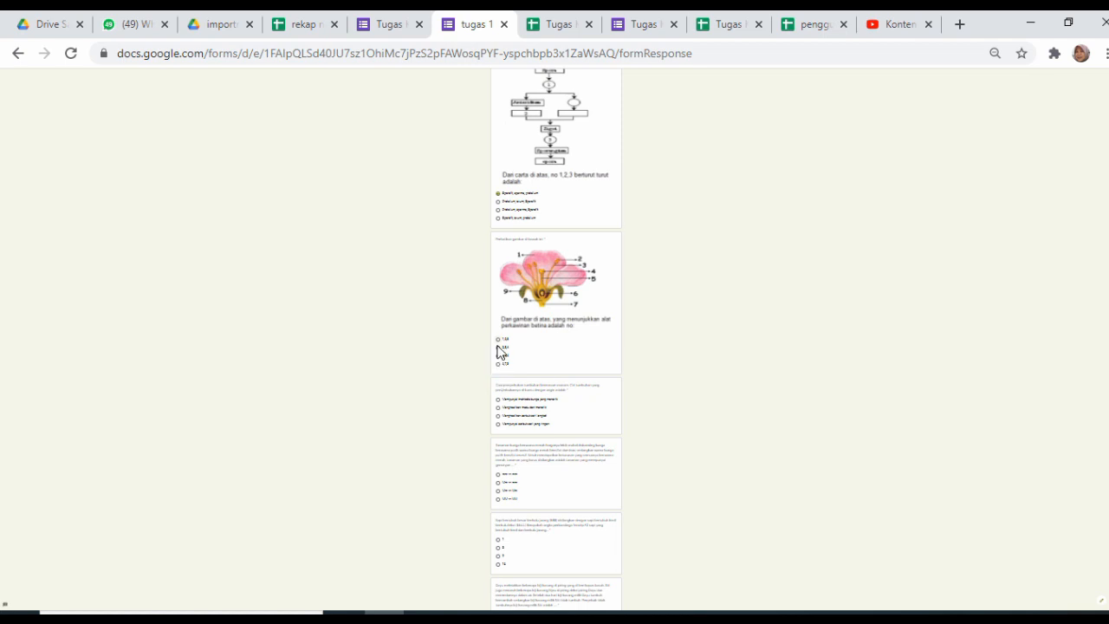
{"action": "left_click", "coordinate": [498, 417]}
{"action": "left_click", "coordinate": [498, 483]}
{"action": "left_click", "coordinate": [499, 547]}
{"action": "scroll", "coordinate": [499, 548], "scroll_direction": "down", "scroll_amount": 3}
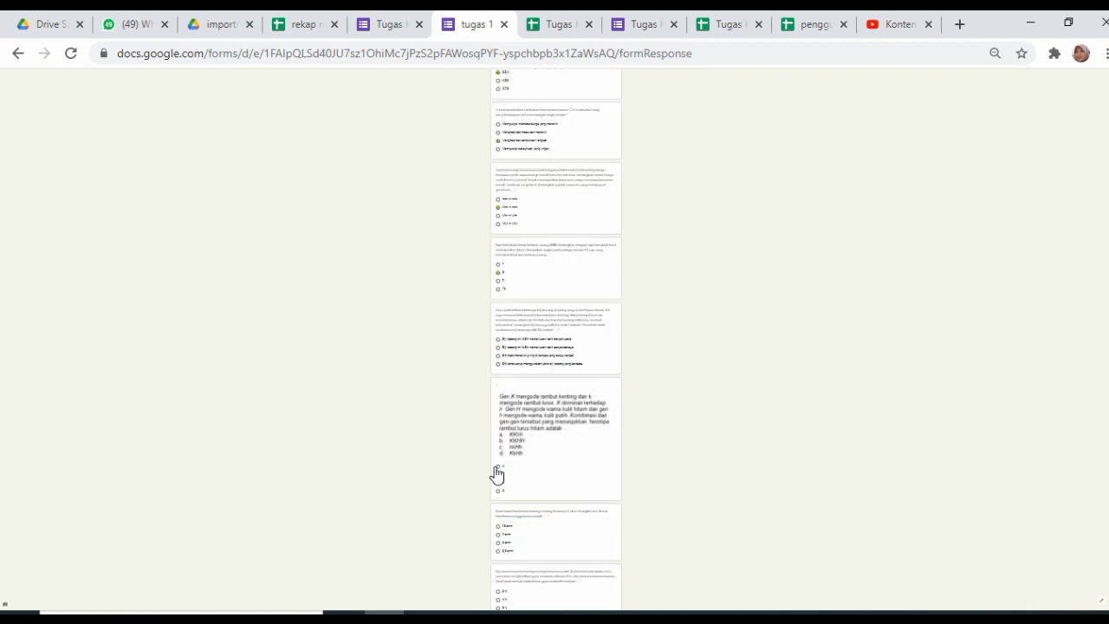
Answer questions 11 to 15 of tugas 1, choosing the second option twice, the third option twice, and the second option
{"action": "left_click", "coordinate": [498, 347]}
{"action": "left_click", "coordinate": [498, 475]}
{"action": "left_click", "coordinate": [499, 543]}
{"action": "scroll", "coordinate": [500, 549], "scroll_direction": "down", "scroll_amount": 3}
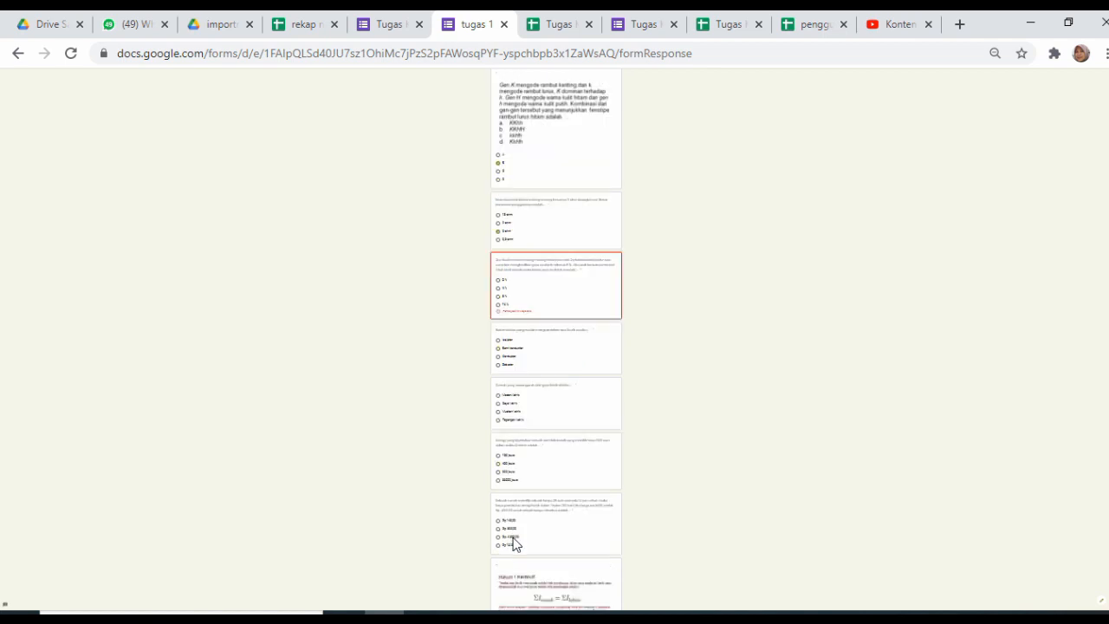
{"action": "left_click", "coordinate": [498, 297]}
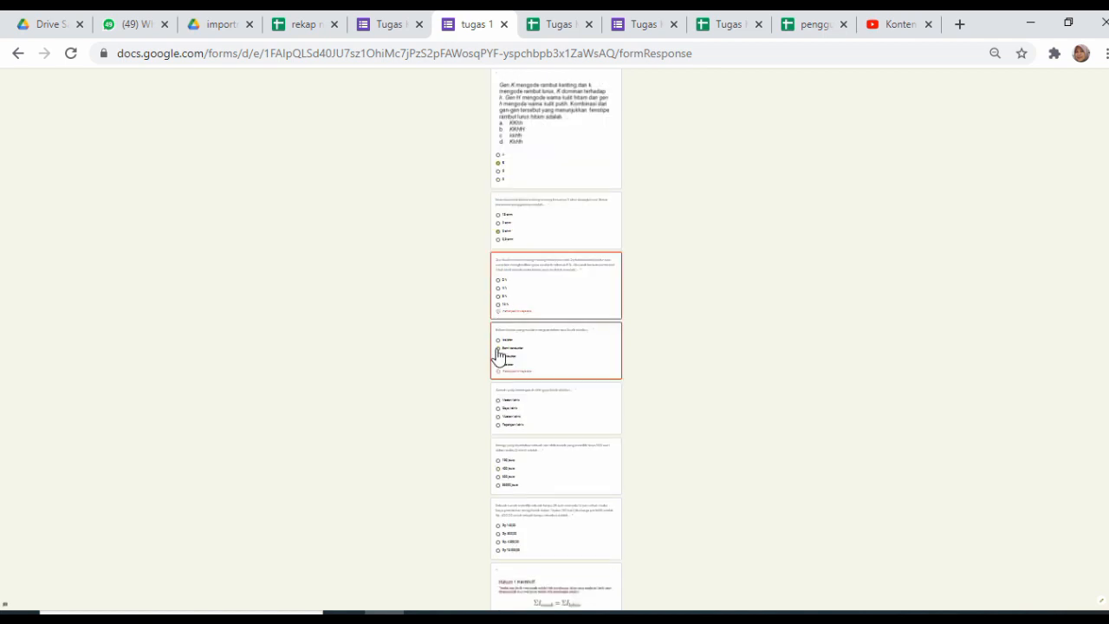
{"action": "left_click", "coordinate": [498, 348]}
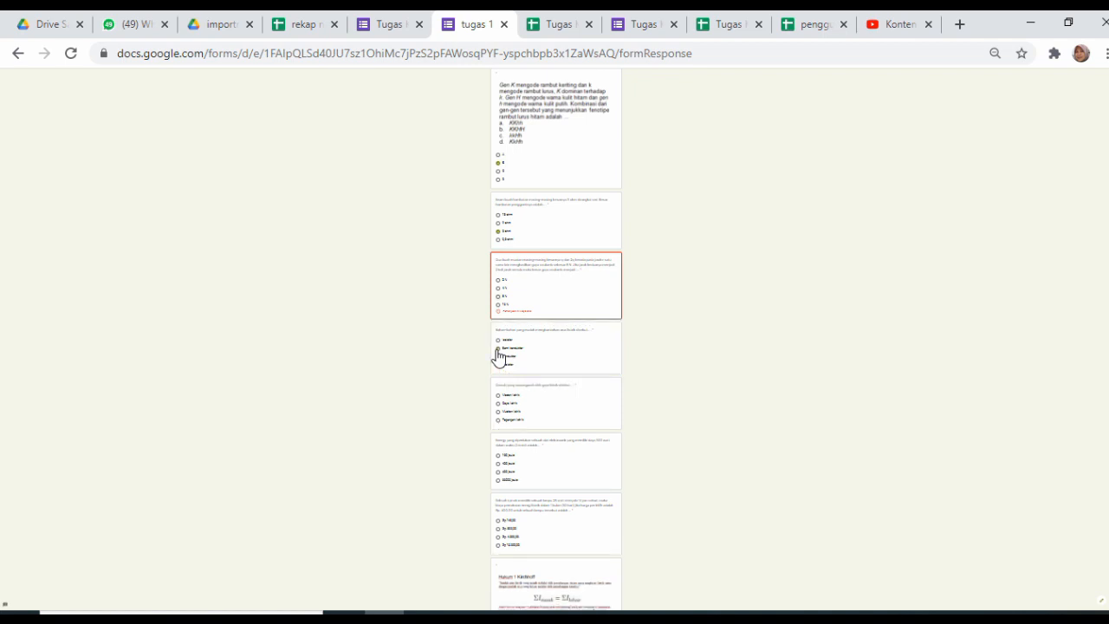
{"action": "left_click", "coordinate": [499, 297]}
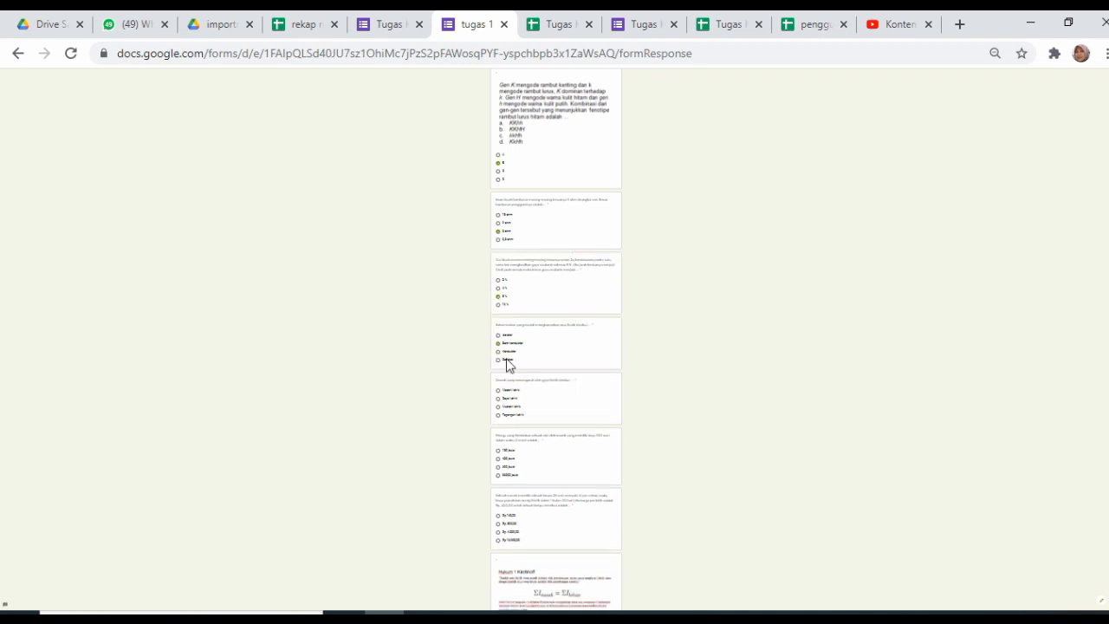
Choose the last option for questions 16 to 18, answer the remaining tugas 1 questions, and submit the form
{"action": "left_click", "coordinate": [498, 415]}
{"action": "left_click", "coordinate": [498, 475]}
{"action": "left_click", "coordinate": [499, 540]}
{"action": "scroll", "coordinate": [635, 522], "scroll_direction": "down", "scroll_amount": 3}
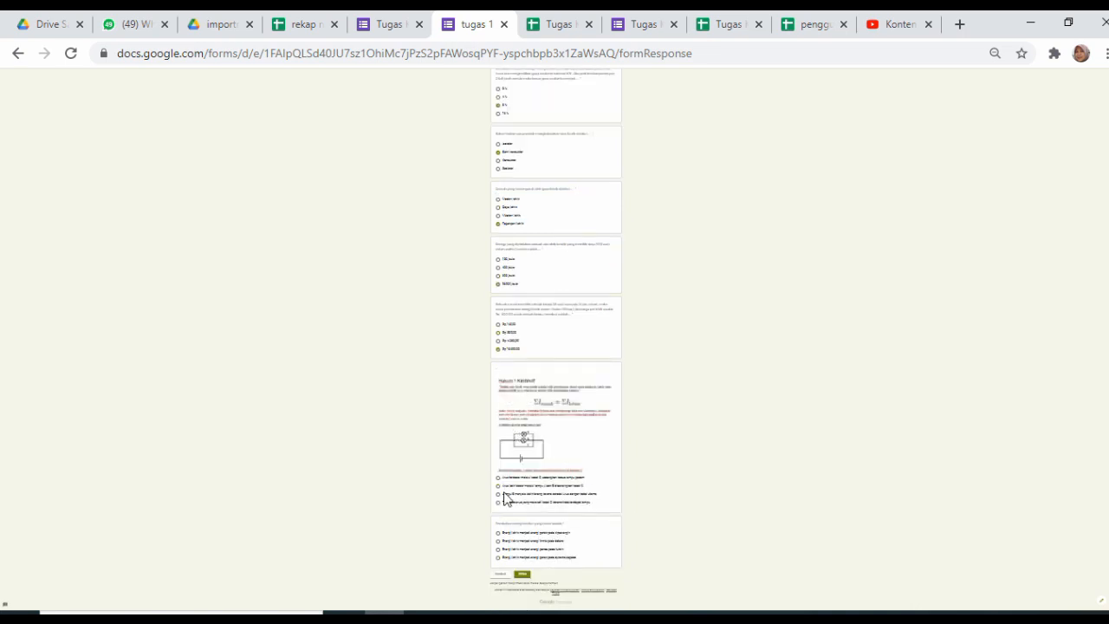
{"action": "left_click", "coordinate": [499, 495]}
{"action": "left_click", "coordinate": [524, 574]}
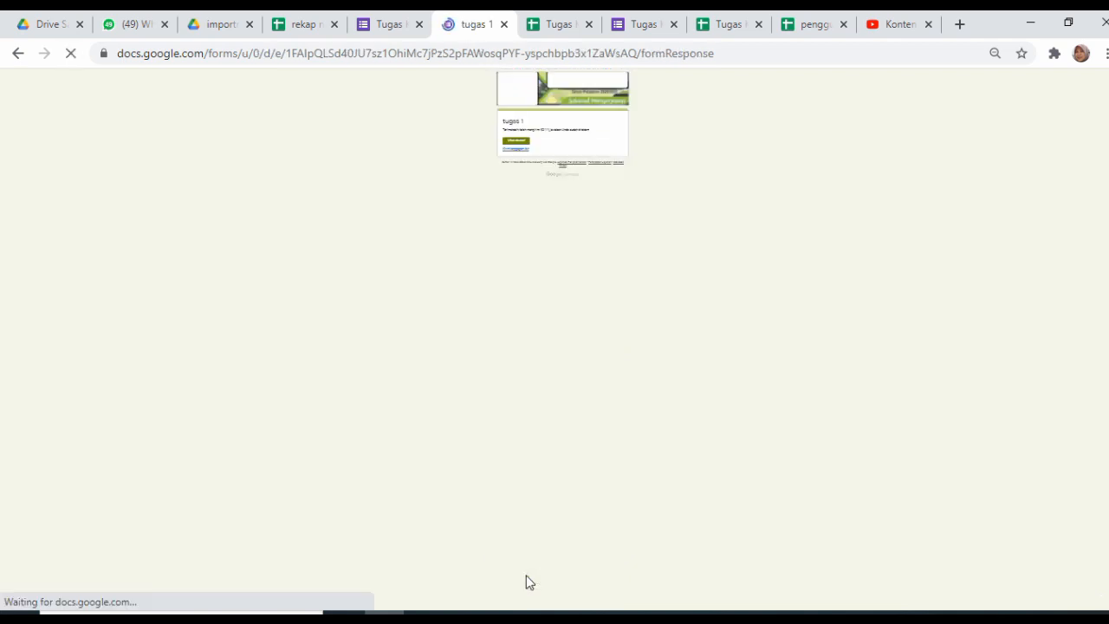
Check the new response in the Tugas KD 1.1 (Respons) sheet and its score in the Tugas KD 1.1 column of rekap nilai gabungan genap
{"action": "scroll", "coordinate": [667, 319], "scroll_direction": "up", "scroll_amount": 5, "text": "ctrl"}
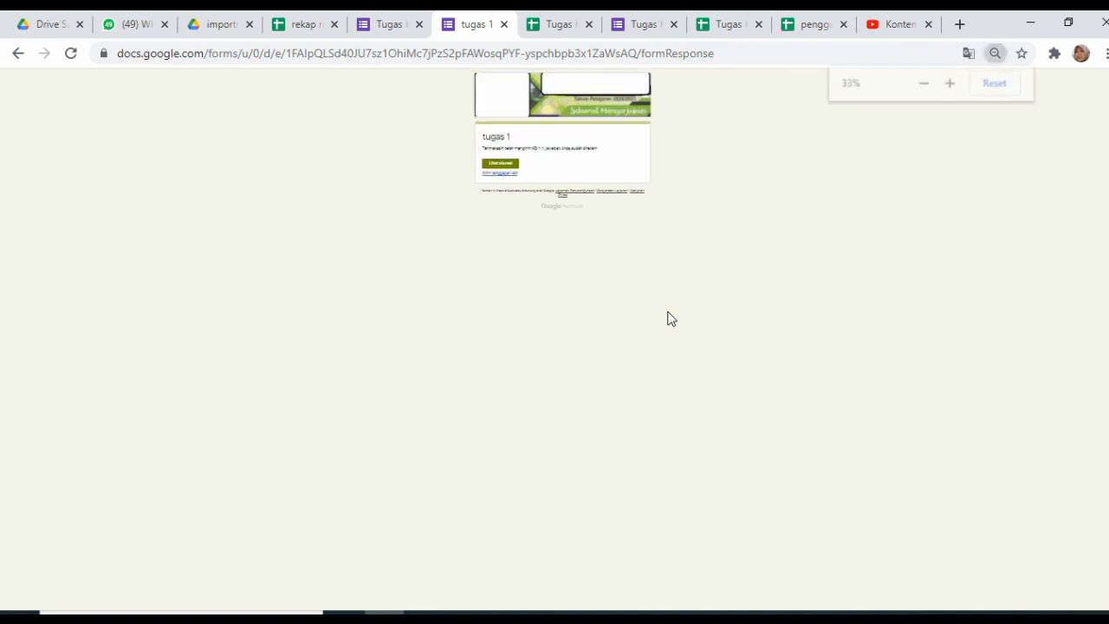
{"action": "scroll", "coordinate": [667, 317], "scroll_direction": "up", "scroll_amount": 1, "text": "ctrl"}
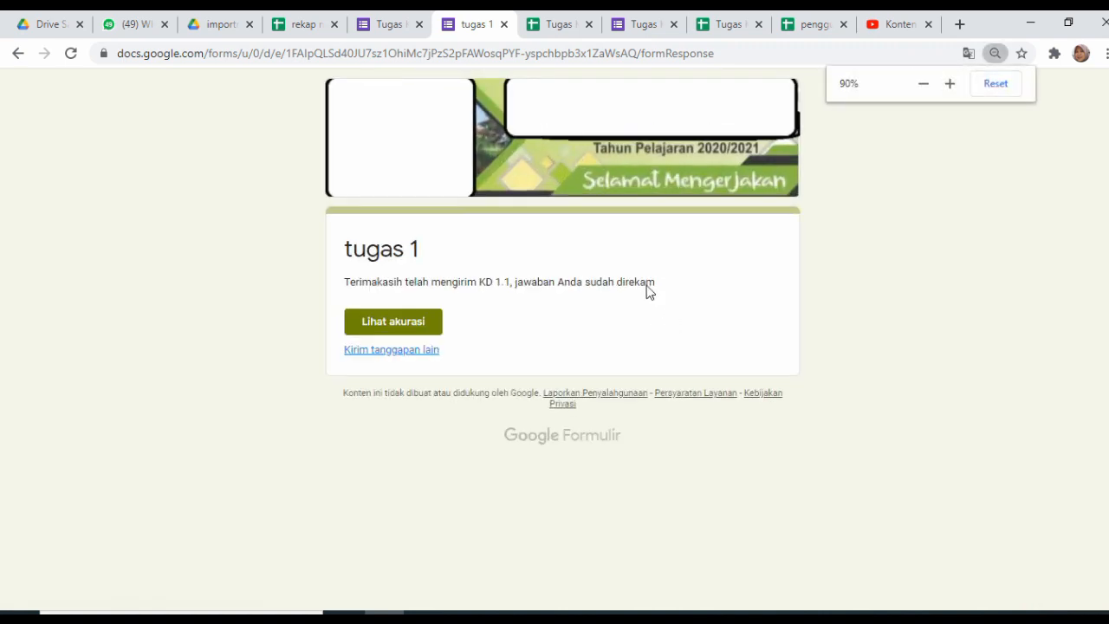
{"action": "left_click", "coordinate": [557, 26]}
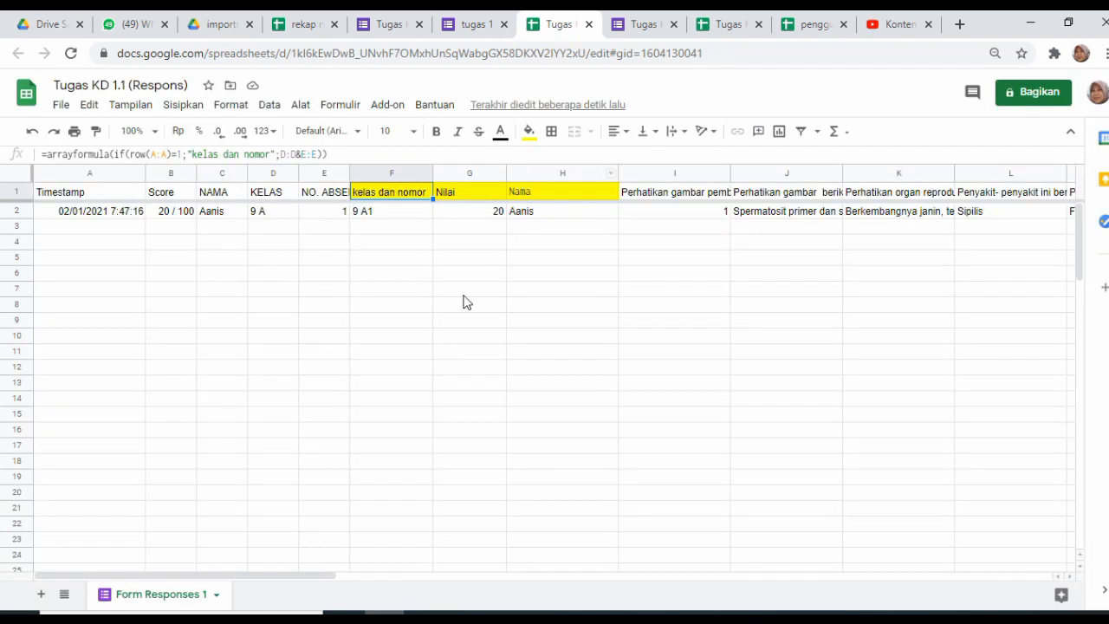
{"action": "scroll", "coordinate": [462, 304], "scroll_direction": "up", "scroll_amount": 1, "text": "ctrl"}
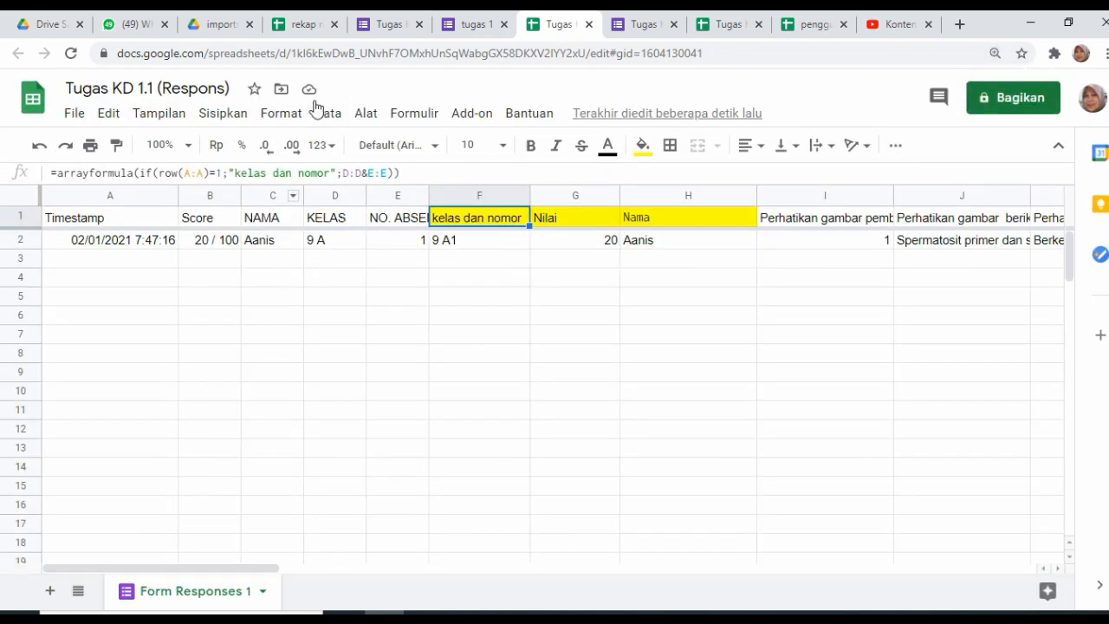
{"action": "left_click", "coordinate": [304, 32]}
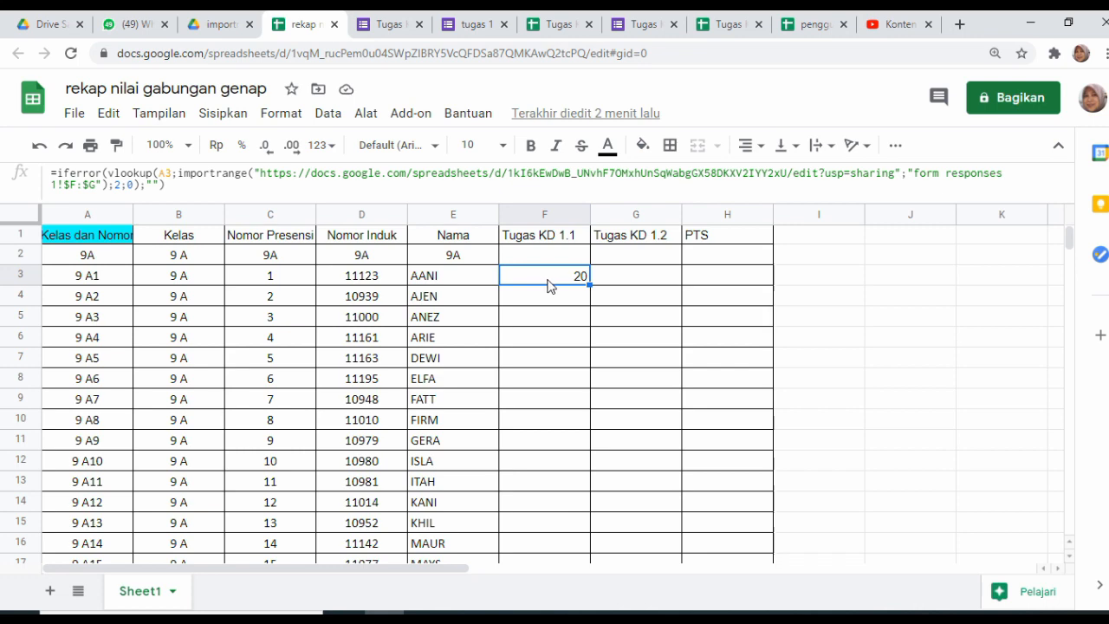
Preview the Tugas KD 1.2 form and advance past the general instructions to its identity section
{"action": "left_click", "coordinate": [733, 26]}
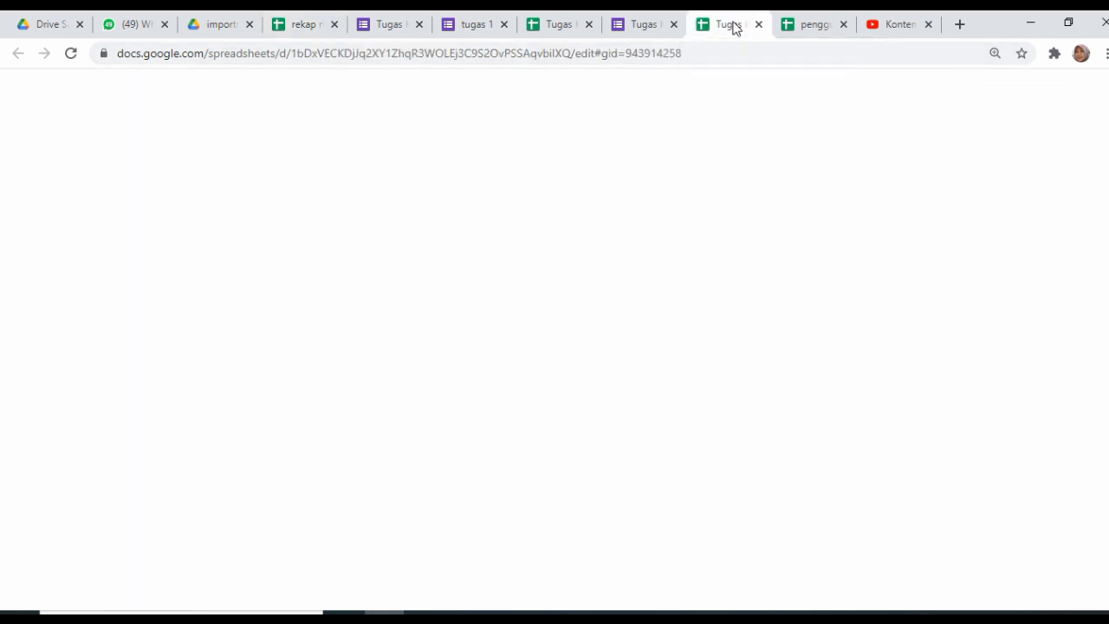
{"action": "left_click", "coordinate": [649, 28]}
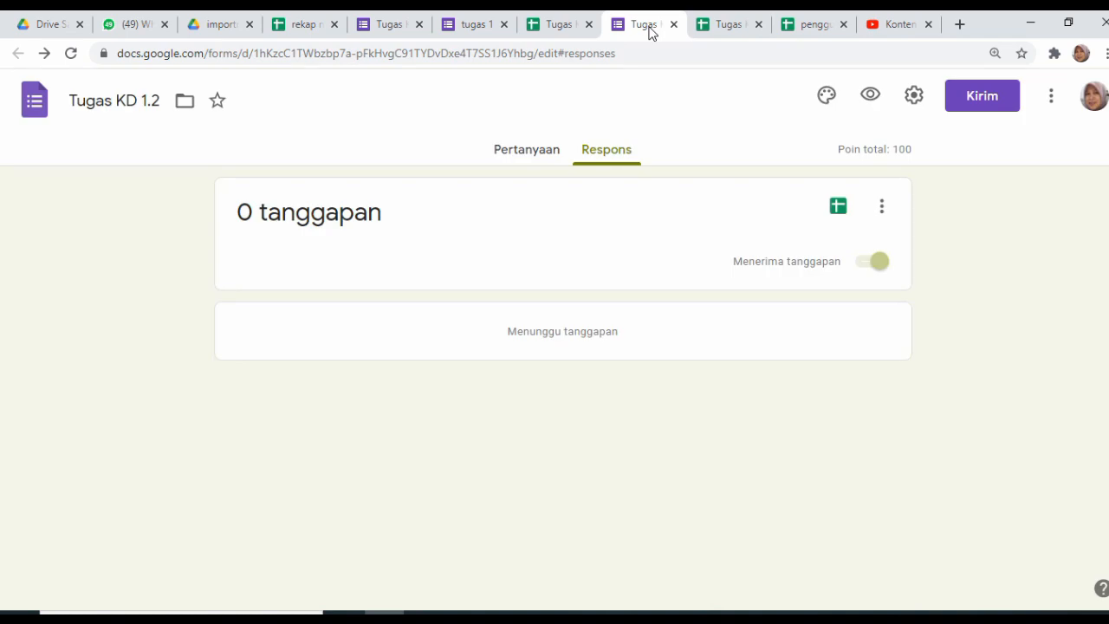
{"action": "left_click", "coordinate": [870, 95]}
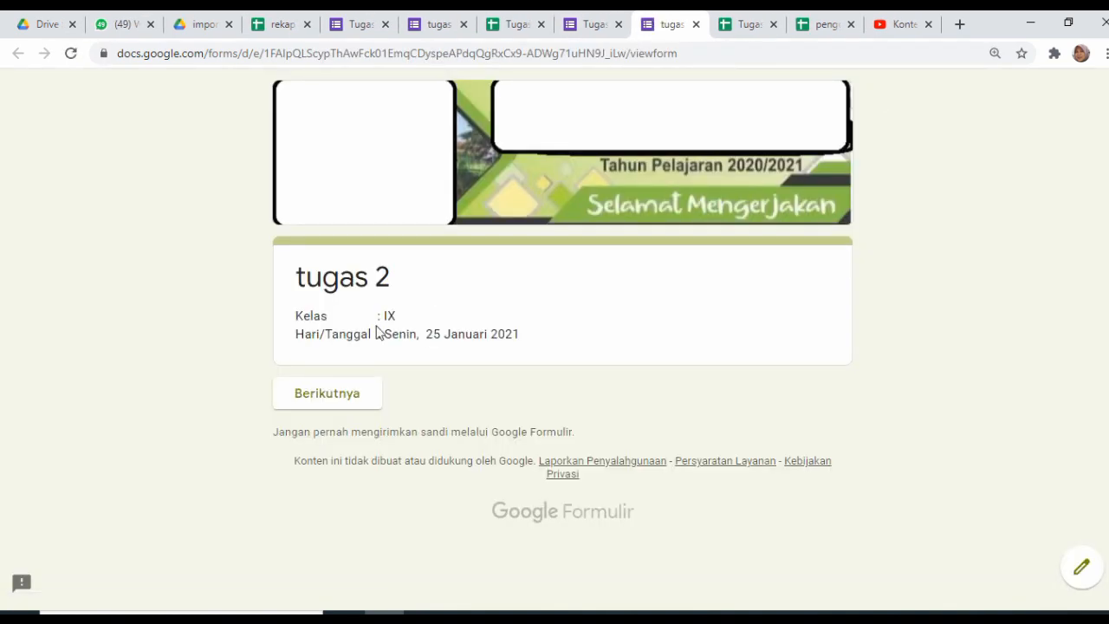
{"action": "left_click", "coordinate": [327, 394]}
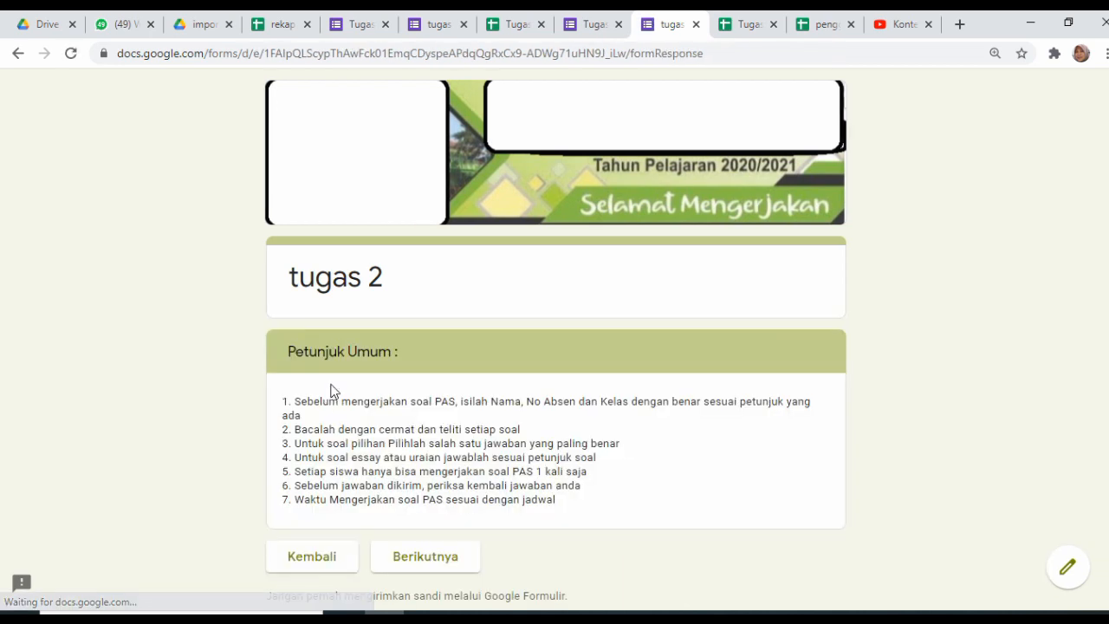
{"action": "left_click", "coordinate": [443, 565]}
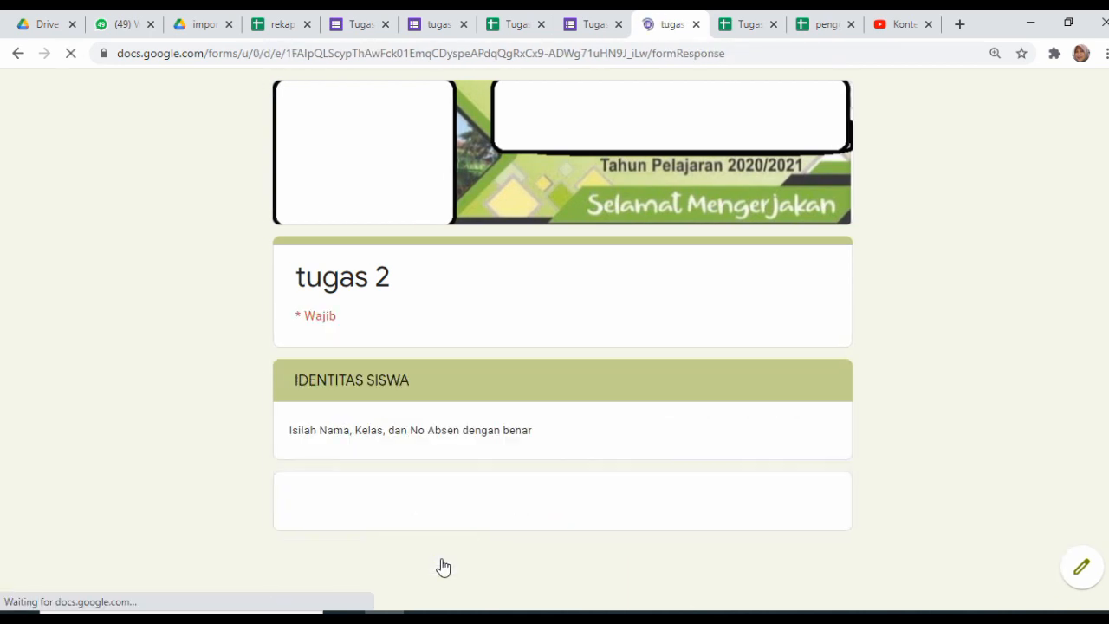
Enter the student's name, choose class 9 A and NO ABSEN 1 in tugas 2, and continue to the questions
{"action": "left_click", "coordinate": [321, 552]}
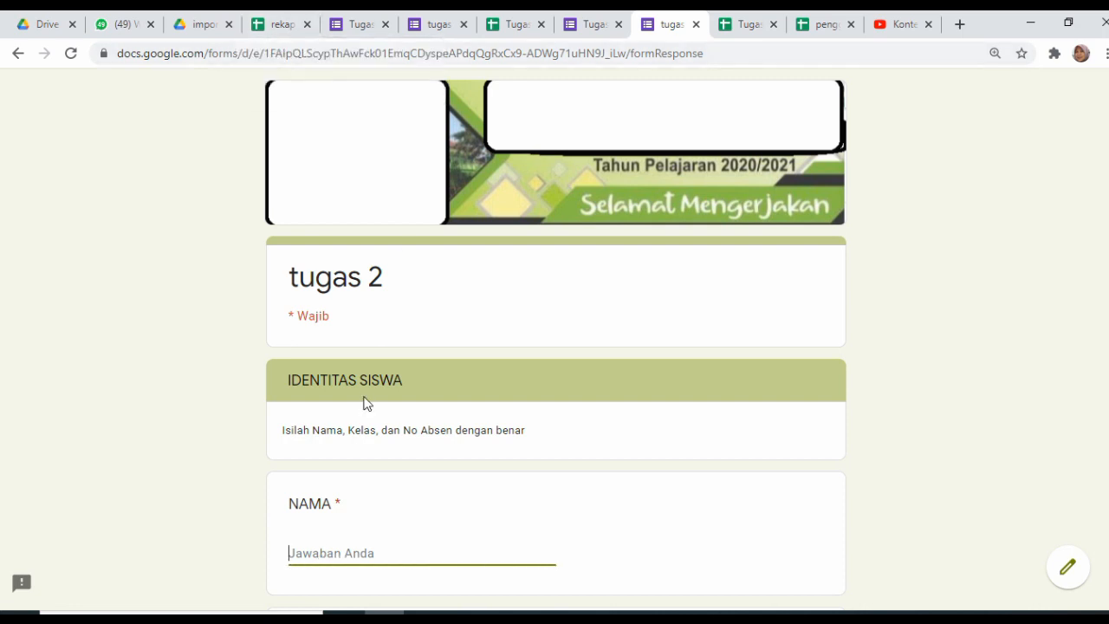
{"action": "type", "text": "aani"}
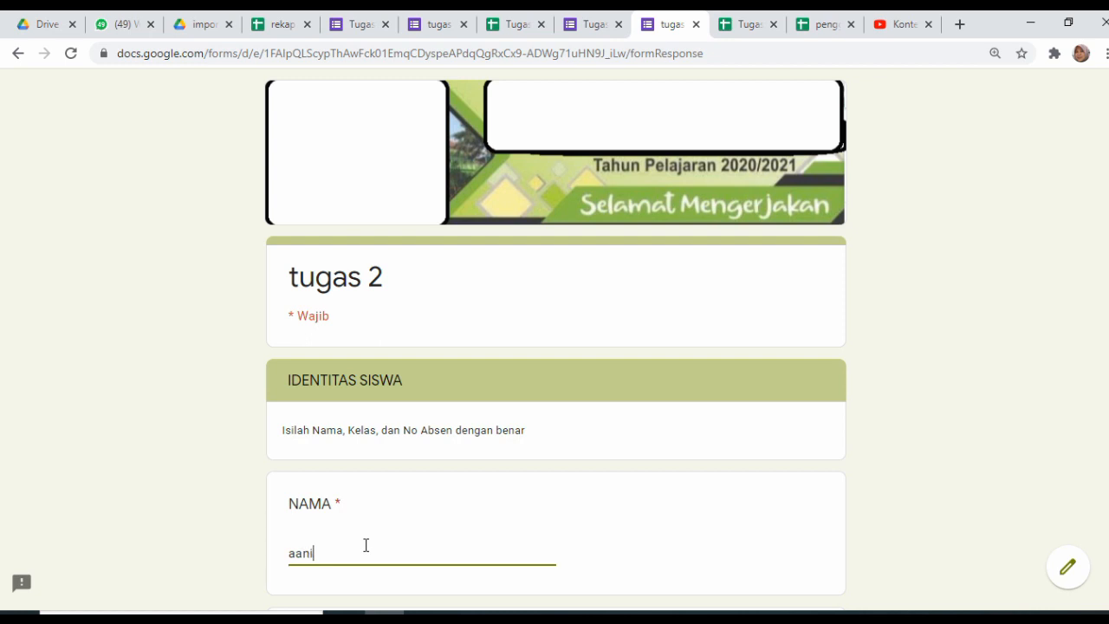
{"action": "key", "text": "Tab"}
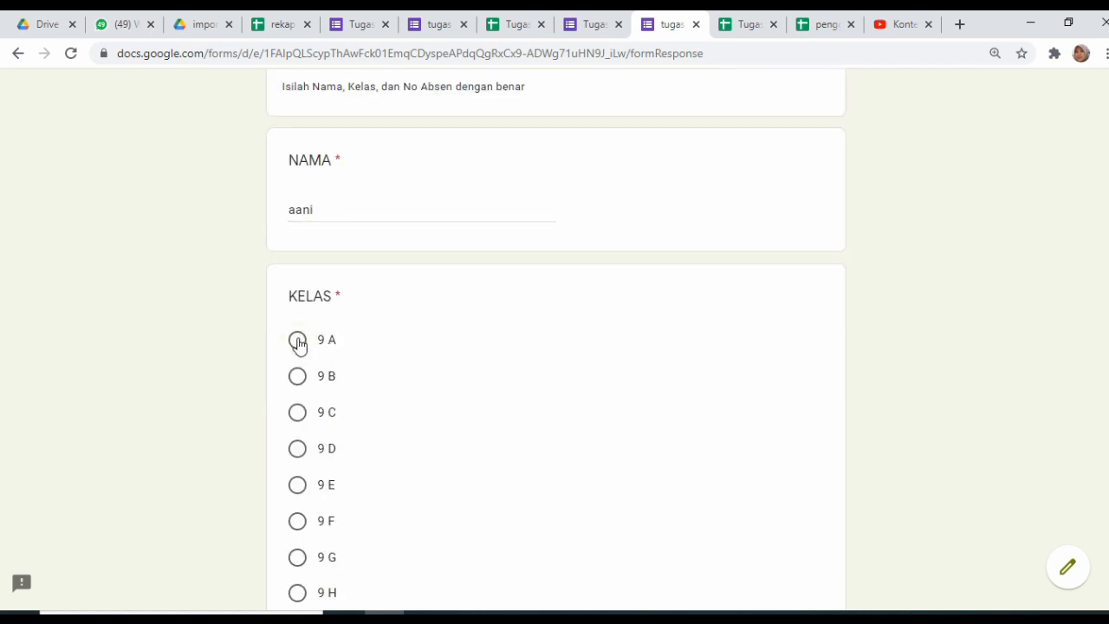
{"action": "scroll", "coordinate": [297, 343], "scroll_direction": "down", "scroll_amount": 5}
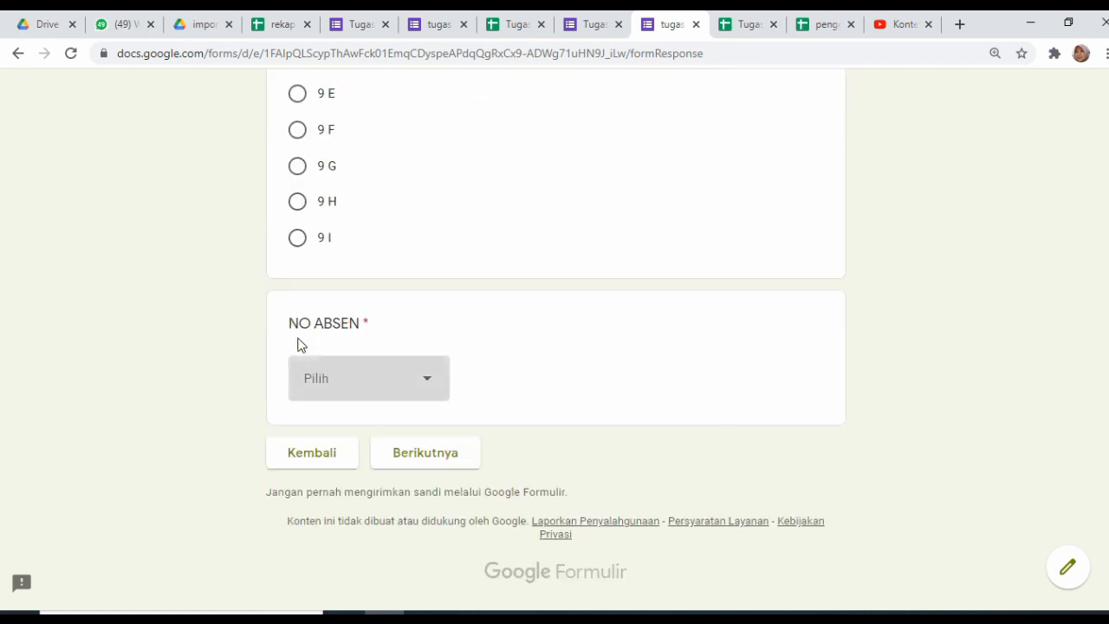
{"action": "left_click", "coordinate": [421, 398]}
{"action": "left_click", "coordinate": [307, 182]}
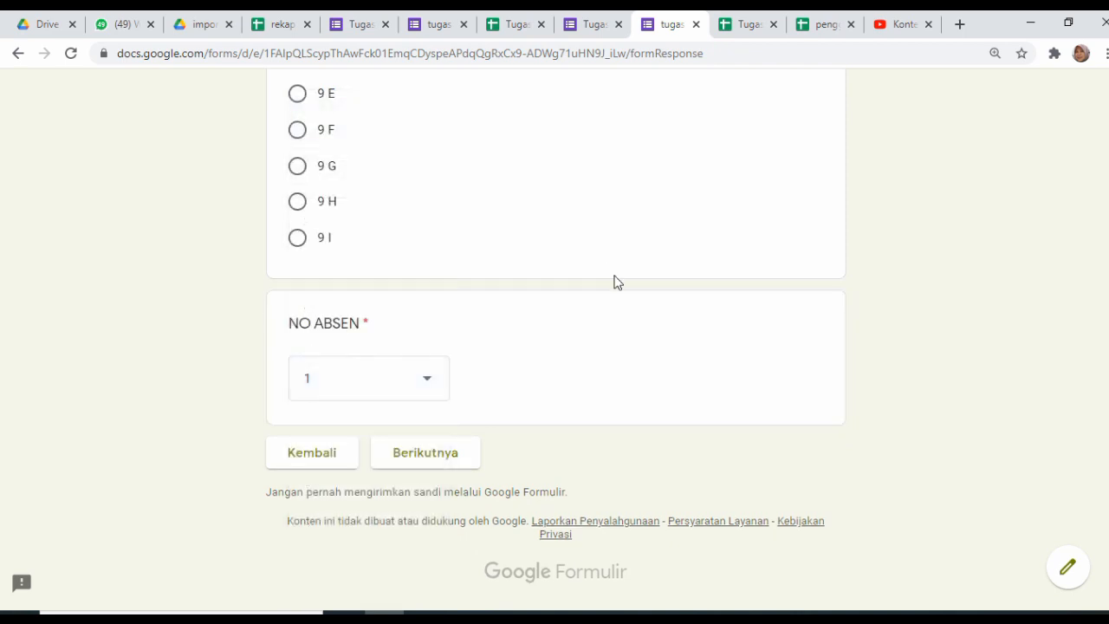
{"action": "left_click", "coordinate": [443, 462]}
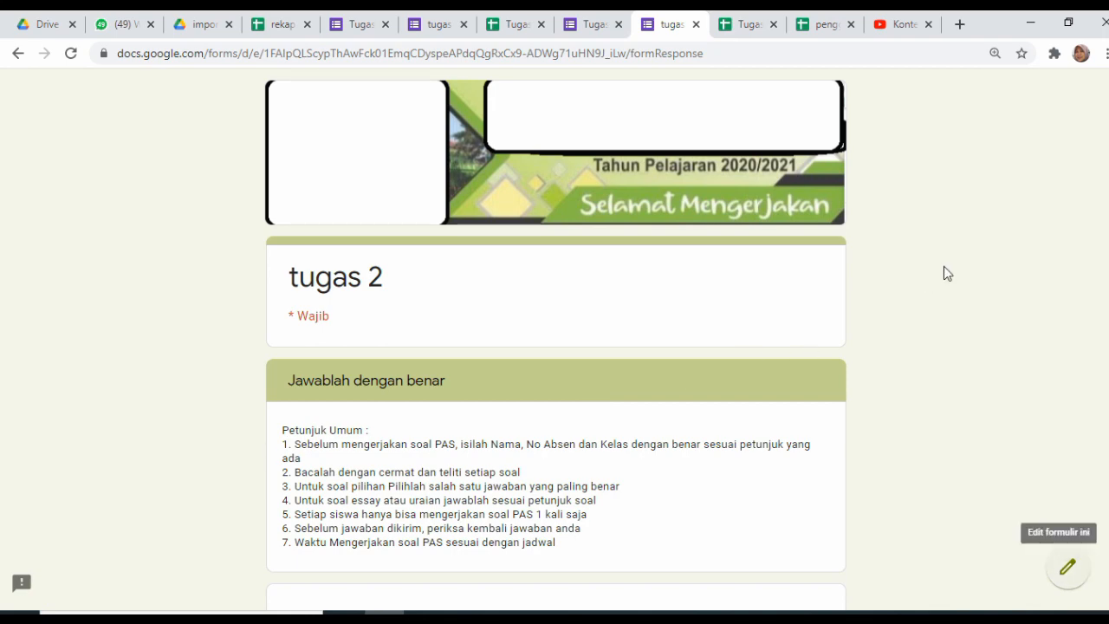
Answer the first three tugas 2 questions with option a, option d (280 - umur), and option b (Physical fitness)
{"action": "scroll", "coordinate": [944, 272], "scroll_direction": "down", "scroll_amount": 5}
{"action": "key", "text": "ctrl+minus"}
{"action": "key", "text": "ctrl+minus"}
{"action": "key", "text": "ctrl+minus"}
{"action": "key", "text": "ctrl+minus"}
{"action": "key", "text": "ctrl+minus"}
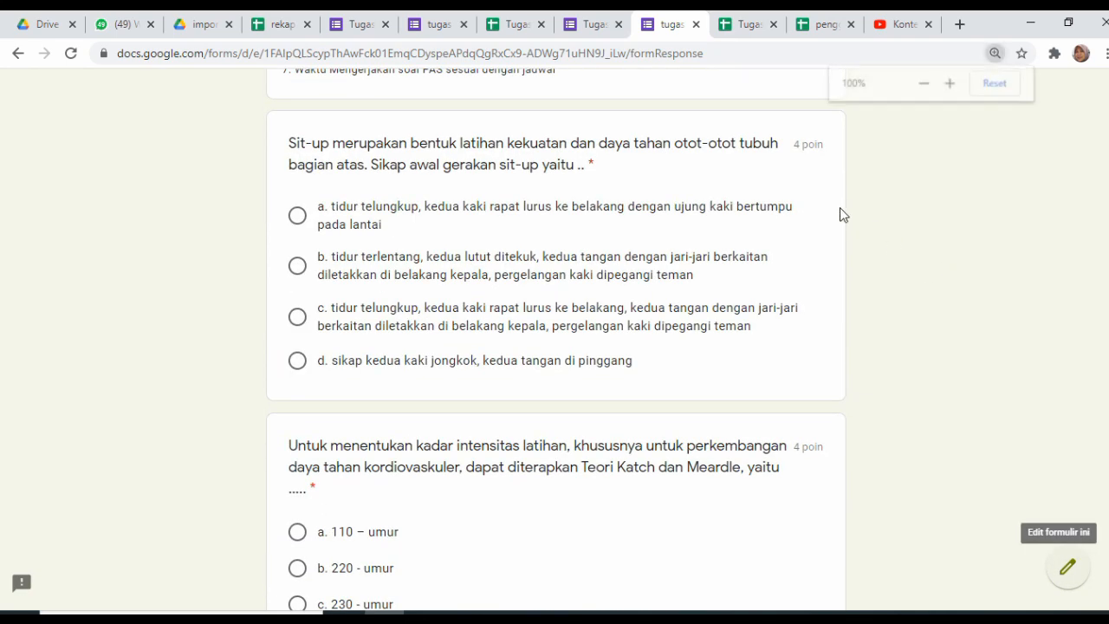
{"action": "key", "text": "ctrl+minus"}
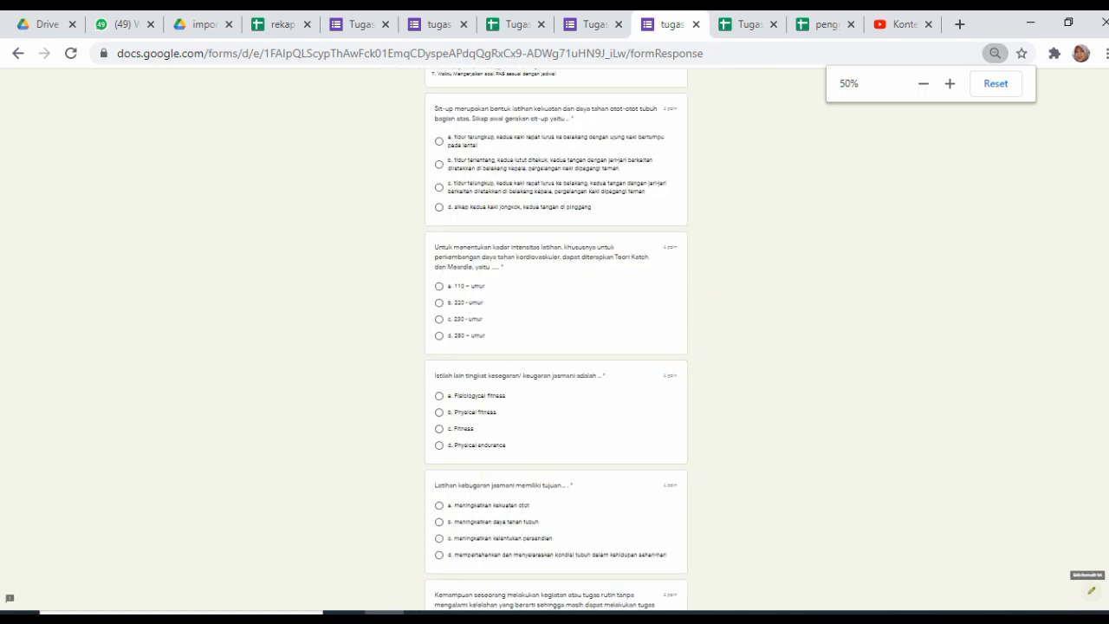
{"action": "scroll", "coordinate": [861, 213], "scroll_direction": "up", "scroll_amount": 3}
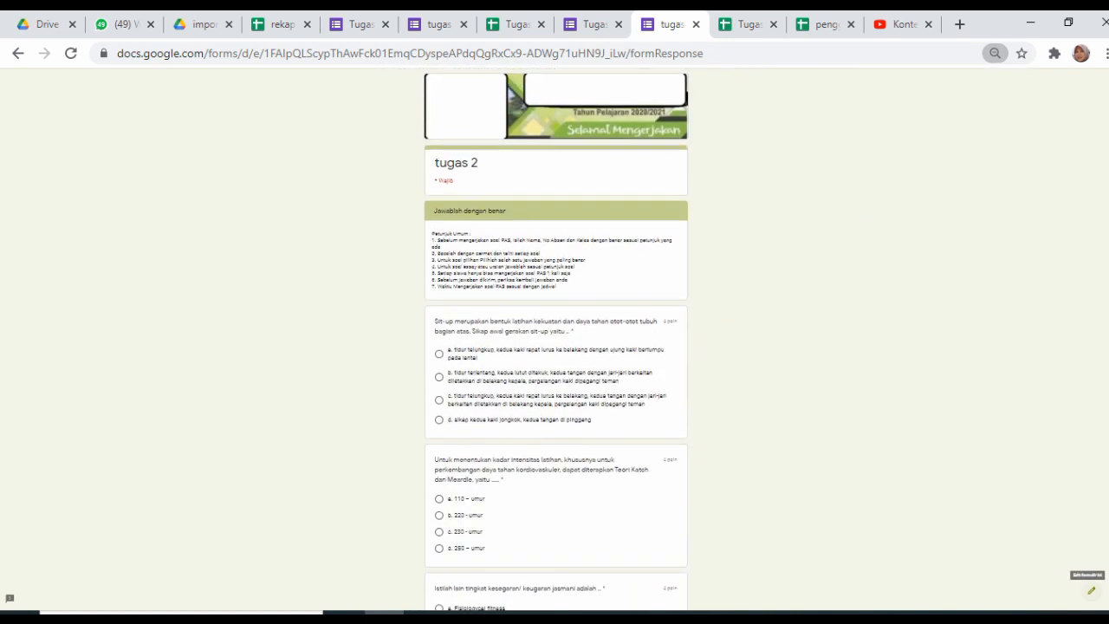
{"action": "left_click", "coordinate": [439, 355]}
{"action": "scroll", "coordinate": [440, 507], "scroll_direction": "down", "scroll_amount": 3}
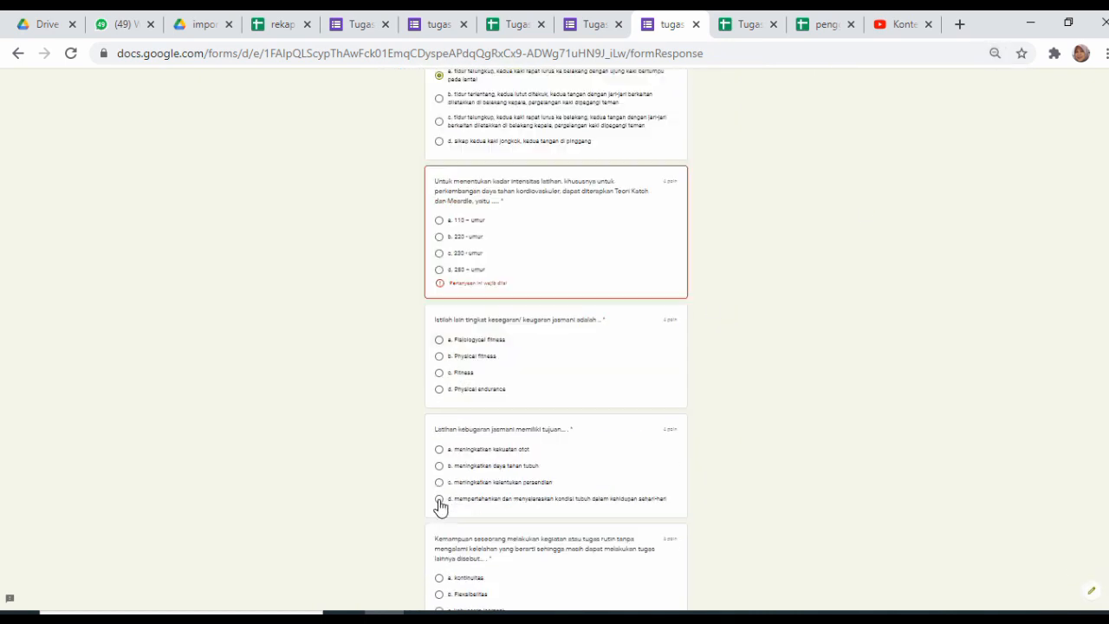
{"action": "left_click", "coordinate": [439, 356]}
{"action": "left_click", "coordinate": [439, 270]}
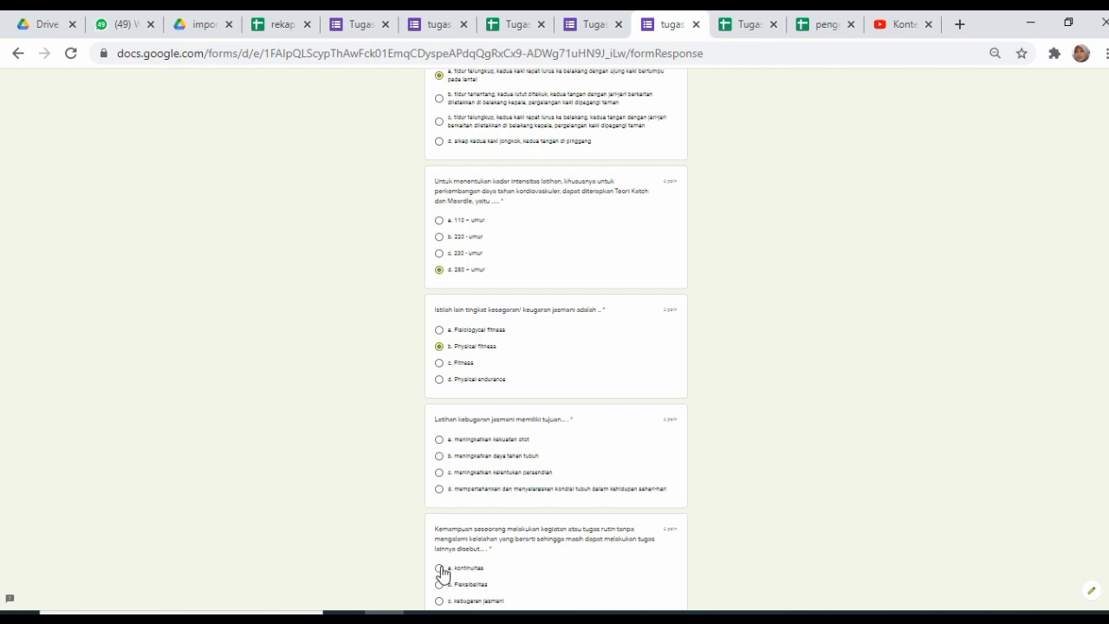
Answer the next tugas 2 questions with c (kebugaran jasmani), b (Huda-Putra-Iskandar-Caca), a for the three-second rule, and a (menghadap arah lemparan)
{"action": "scroll", "coordinate": [440, 570], "scroll_direction": "down", "scroll_amount": 5}
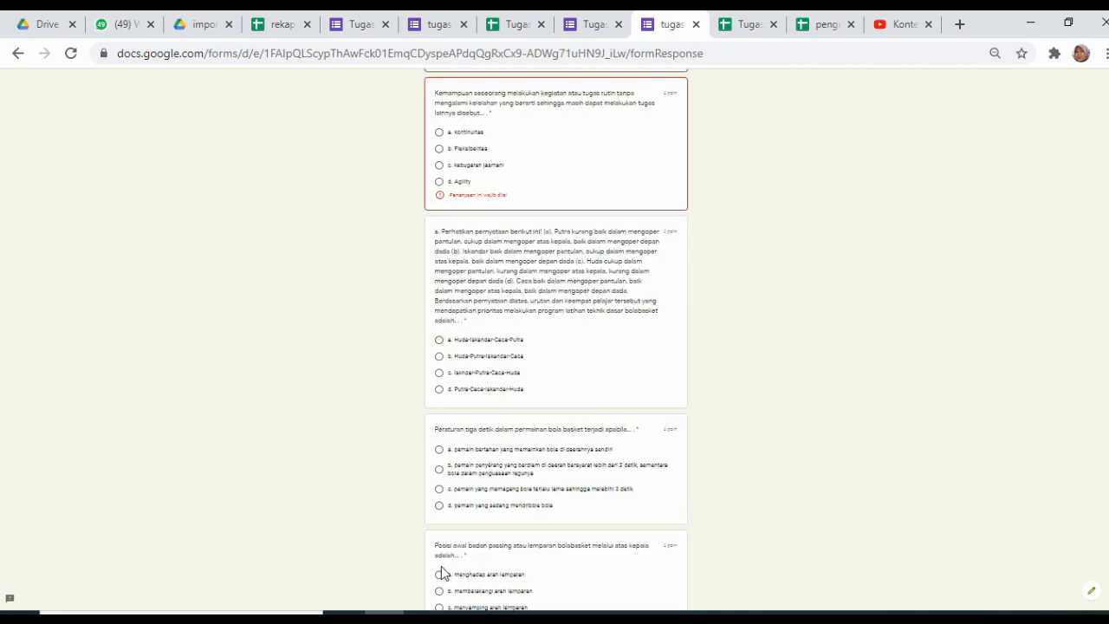
{"action": "left_click", "coordinate": [440, 357]}
{"action": "left_click", "coordinate": [439, 165]}
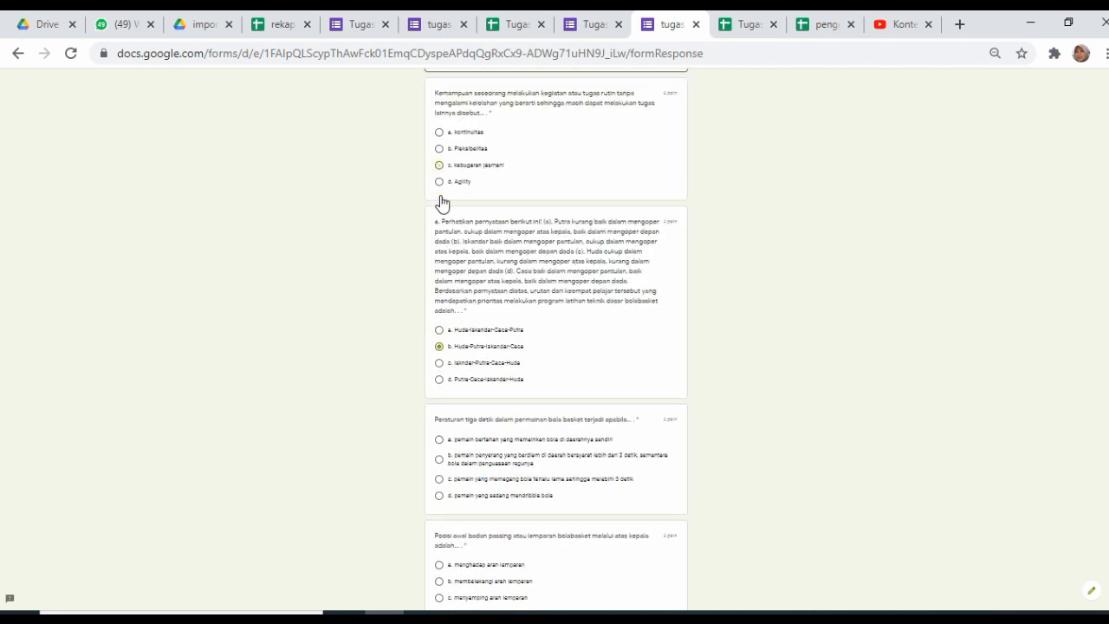
{"action": "left_click", "coordinate": [439, 440]}
{"action": "left_click", "coordinate": [438, 567]}
{"action": "scroll", "coordinate": [457, 589], "scroll_direction": "down", "scroll_amount": 4}
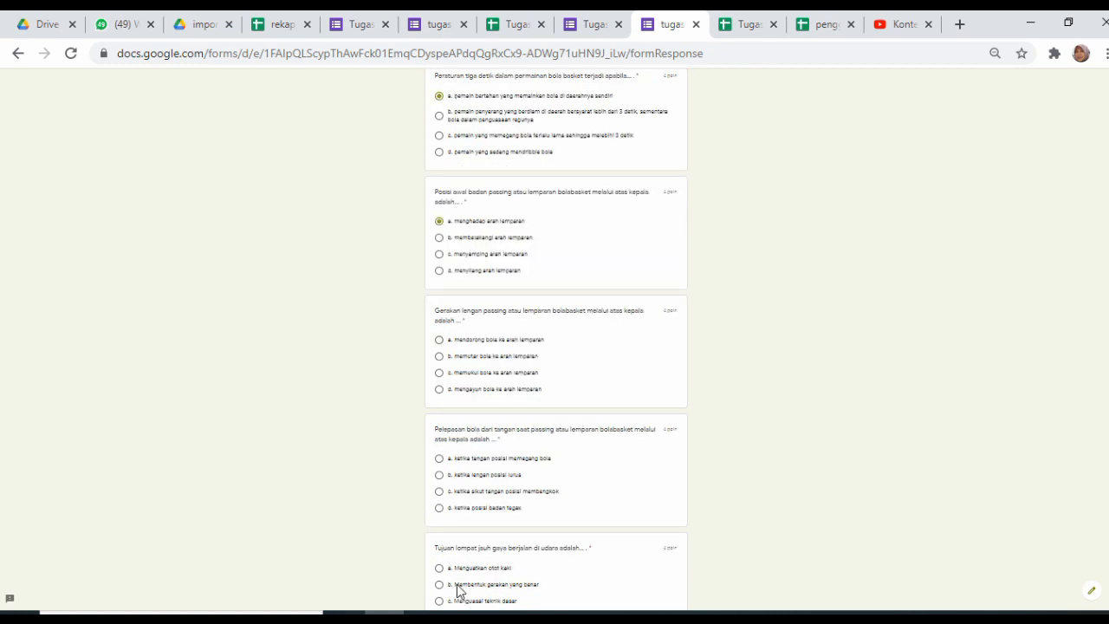
Answer the basketball throw and long jump questions with option d for the arm movement and option a for all the others
{"action": "left_click", "coordinate": [439, 389]}
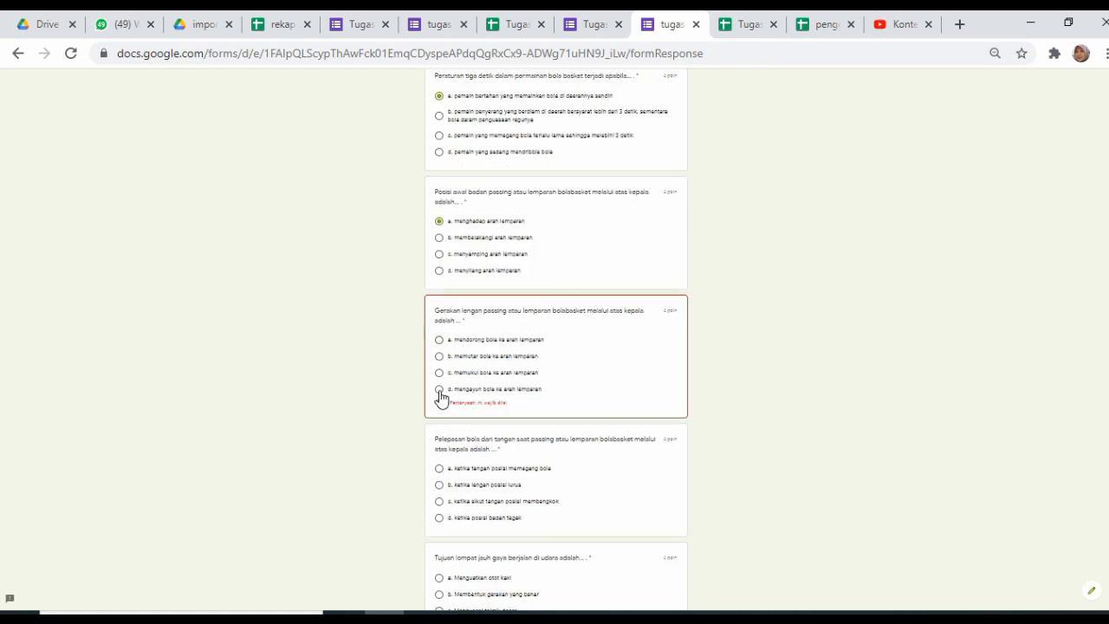
{"action": "left_click", "coordinate": [439, 459]}
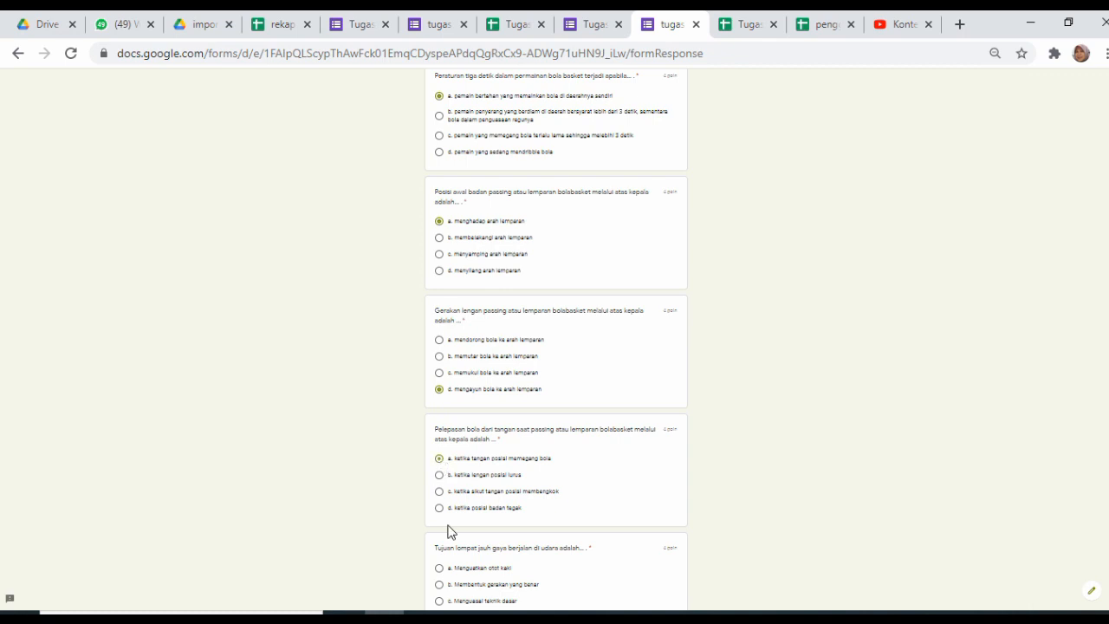
{"action": "left_click", "coordinate": [439, 569]}
{"action": "scroll", "coordinate": [440, 569], "scroll_direction": "down", "scroll_amount": 4}
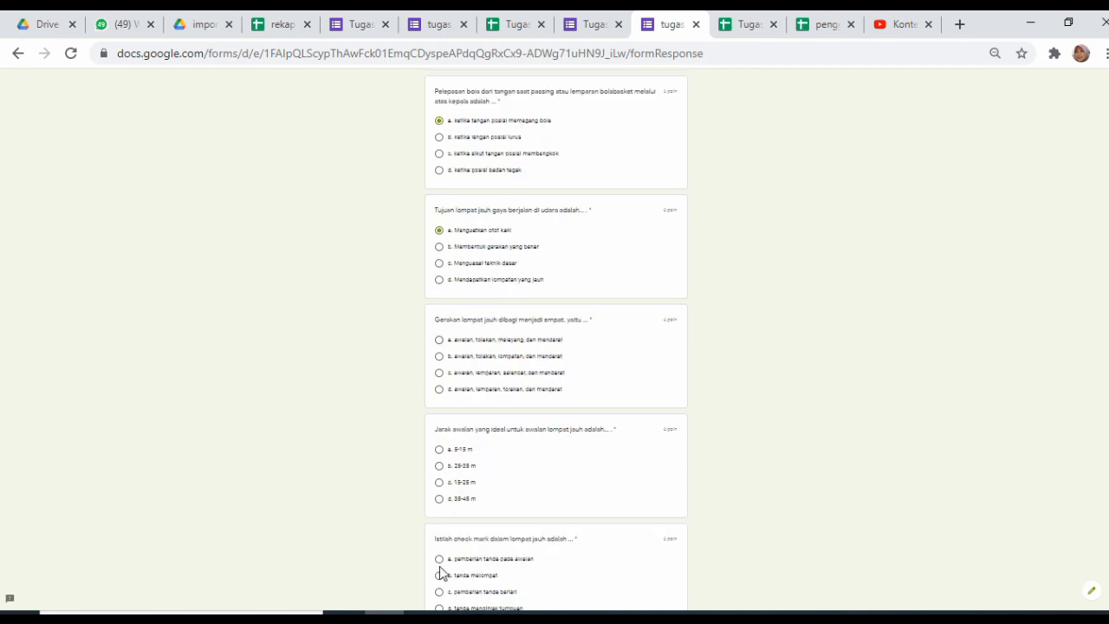
{"action": "left_click", "coordinate": [439, 342]}
{"action": "left_click", "coordinate": [439, 558]}
{"action": "scroll", "coordinate": [440, 566], "scroll_direction": "down", "scroll_amount": 4}
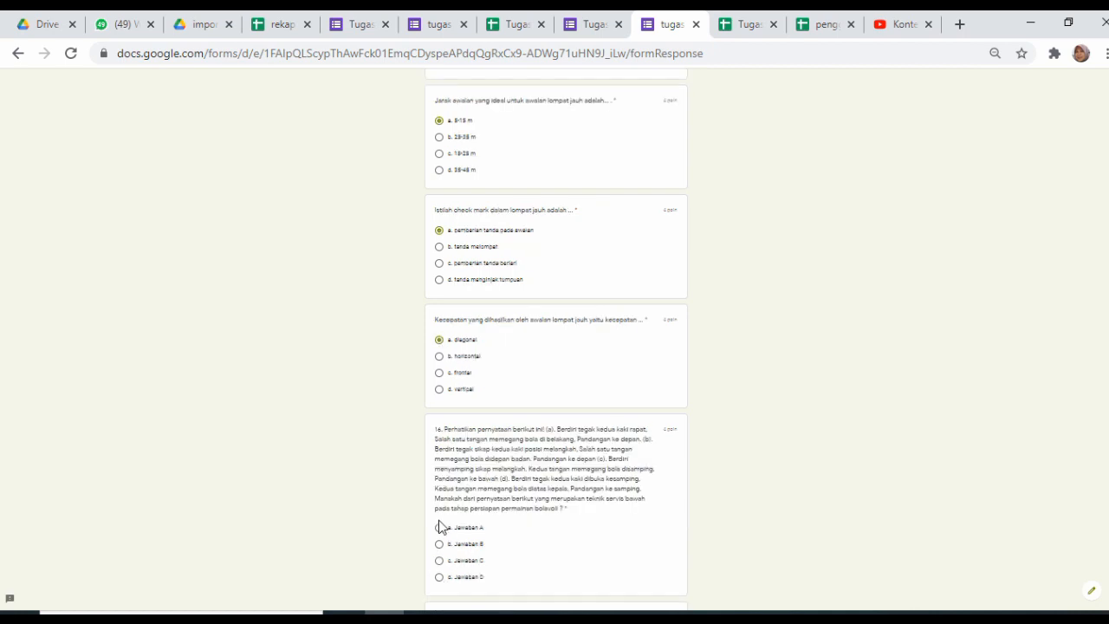
Answer the volleyball questions with a (Jawaban A) for the underhand serve, c for the palm position, and c (jari-jari tangan) for the contact area
{"action": "left_click", "coordinate": [439, 527]}
{"action": "scroll", "coordinate": [438, 526], "scroll_direction": "down", "scroll_amount": 4}
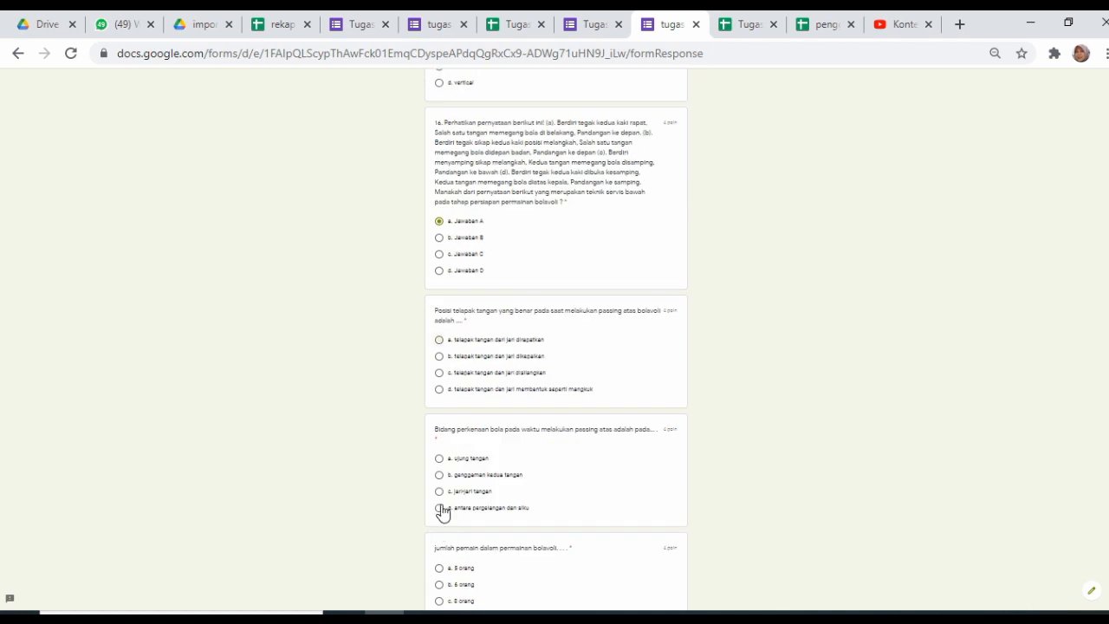
{"action": "left_click", "coordinate": [441, 508]}
{"action": "left_click", "coordinate": [440, 374]}
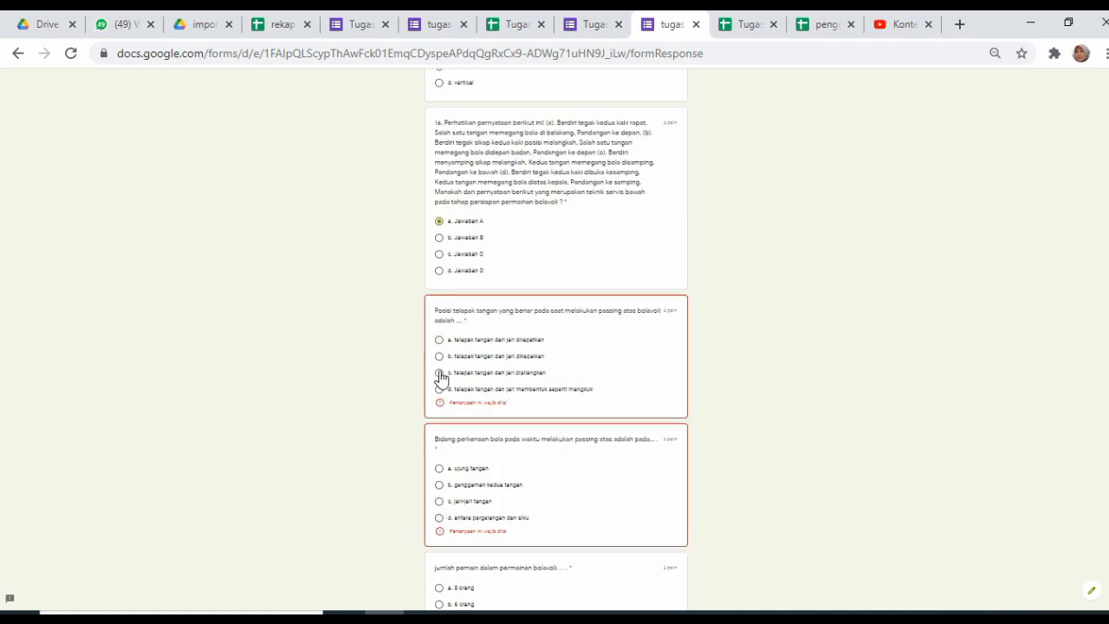
{"action": "left_click", "coordinate": [440, 373]}
{"action": "left_click", "coordinate": [441, 501]}
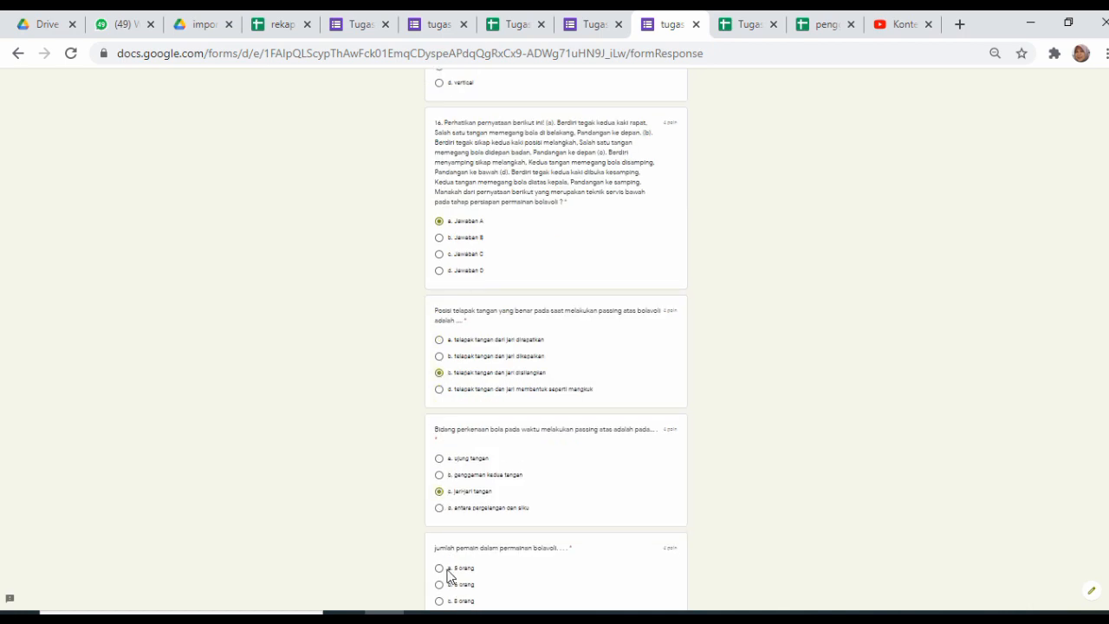
Answer the volleyball player-count question, choose option d for the passing bawah picture, and choose option a for all the badminton questions
{"action": "scroll", "coordinate": [442, 573], "scroll_direction": "down", "scroll_amount": 6}
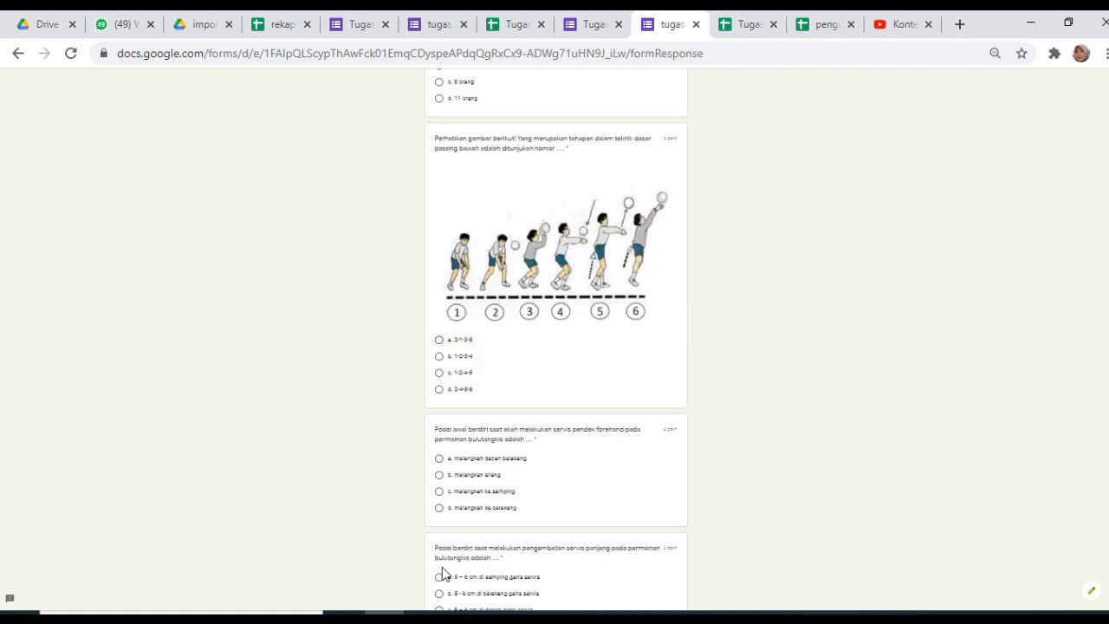
{"action": "left_click", "coordinate": [439, 390]}
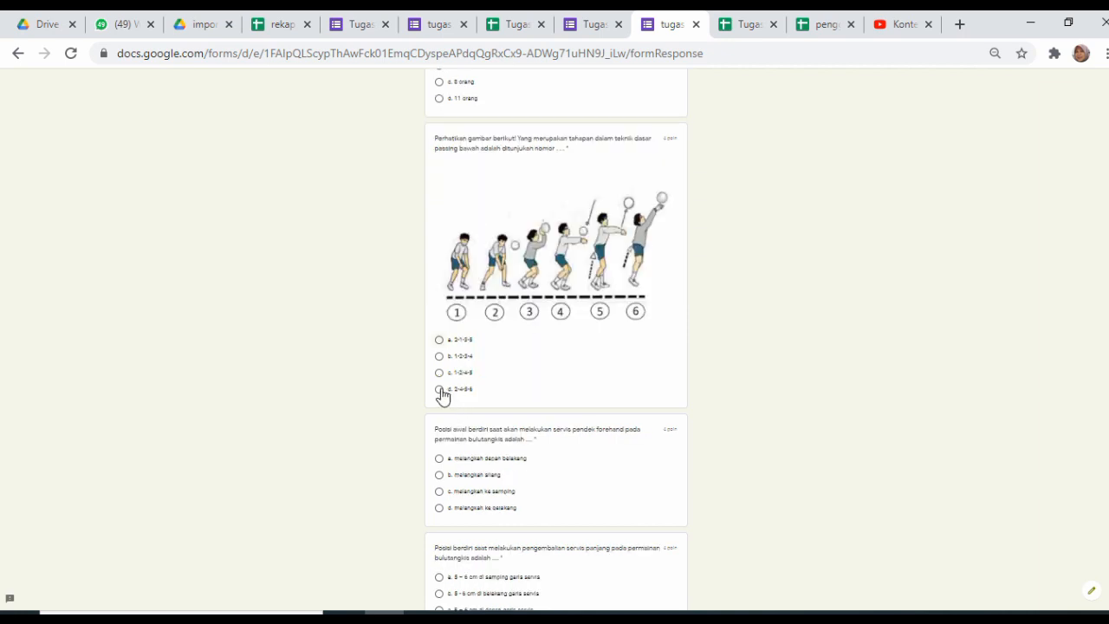
{"action": "left_click", "coordinate": [439, 459]}
{"action": "scroll", "coordinate": [443, 587], "scroll_direction": "down", "scroll_amount": 4}
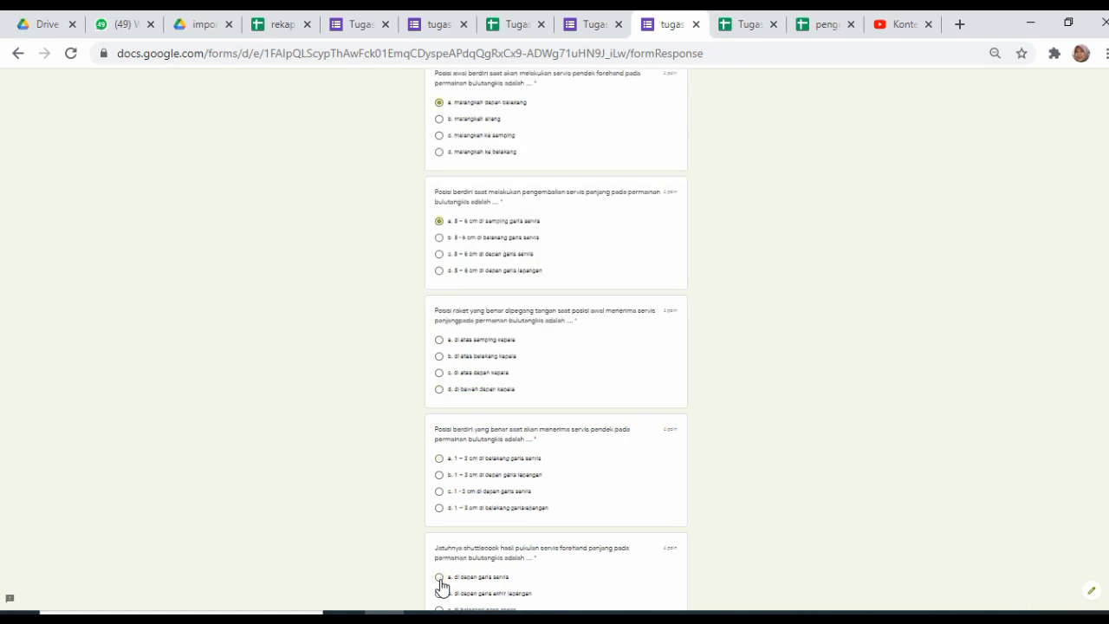
{"action": "left_click", "coordinate": [439, 341]}
{"action": "left_click", "coordinate": [439, 577]}
{"action": "scroll", "coordinate": [557, 489], "scroll_direction": "down", "scroll_amount": 2}
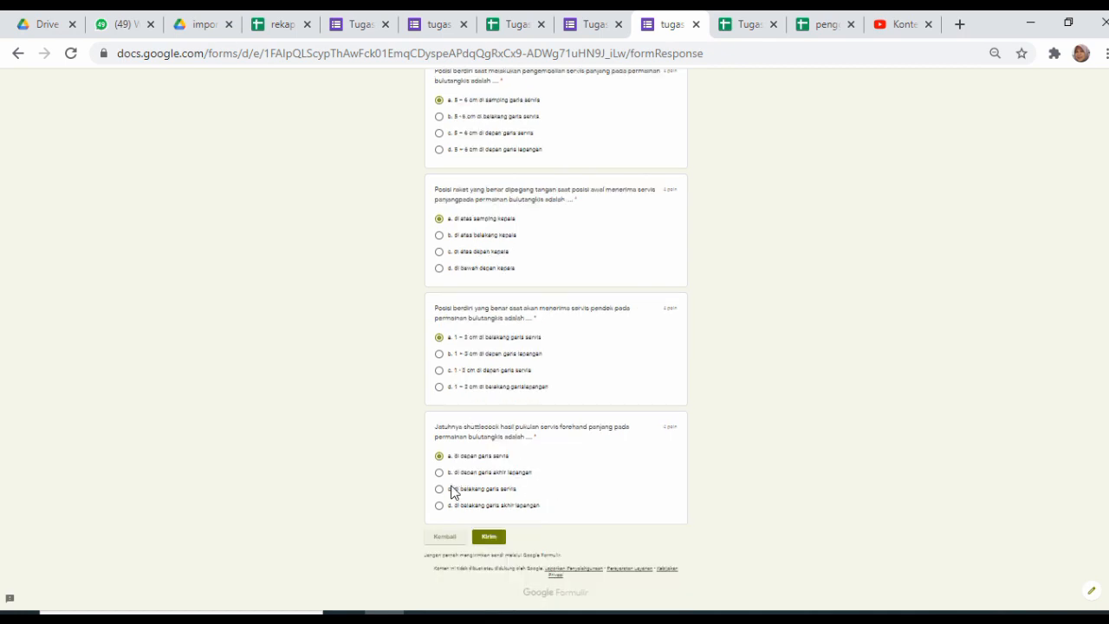
Submit the tugas 2 response, answering the skipped question on the purpose of fitness training with option c
{"action": "left_click", "coordinate": [488, 537]}
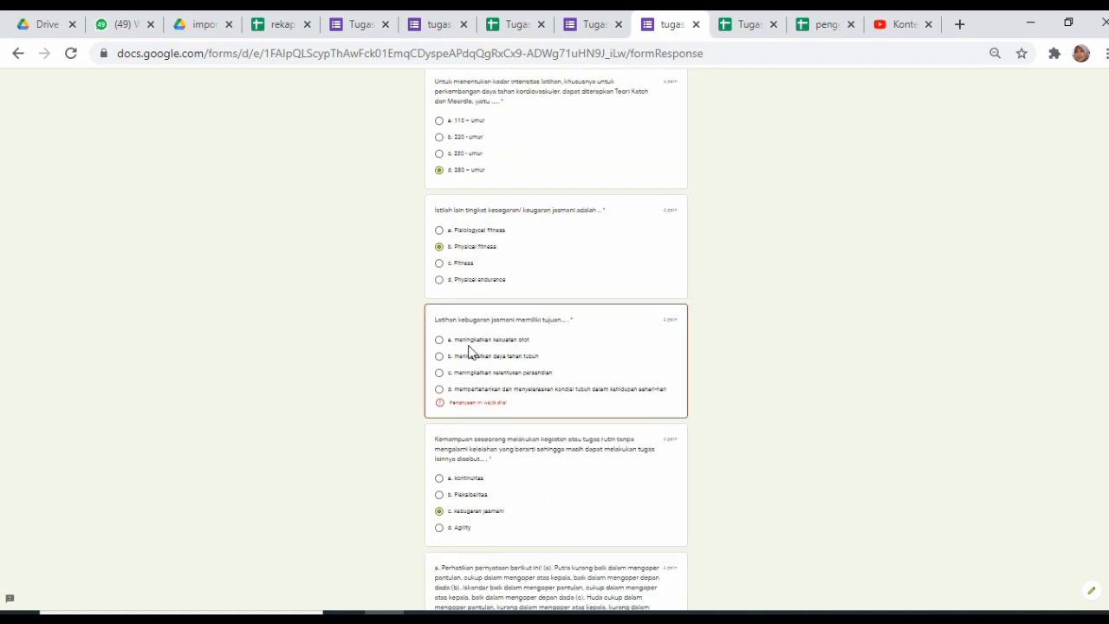
{"action": "left_click", "coordinate": [439, 373]}
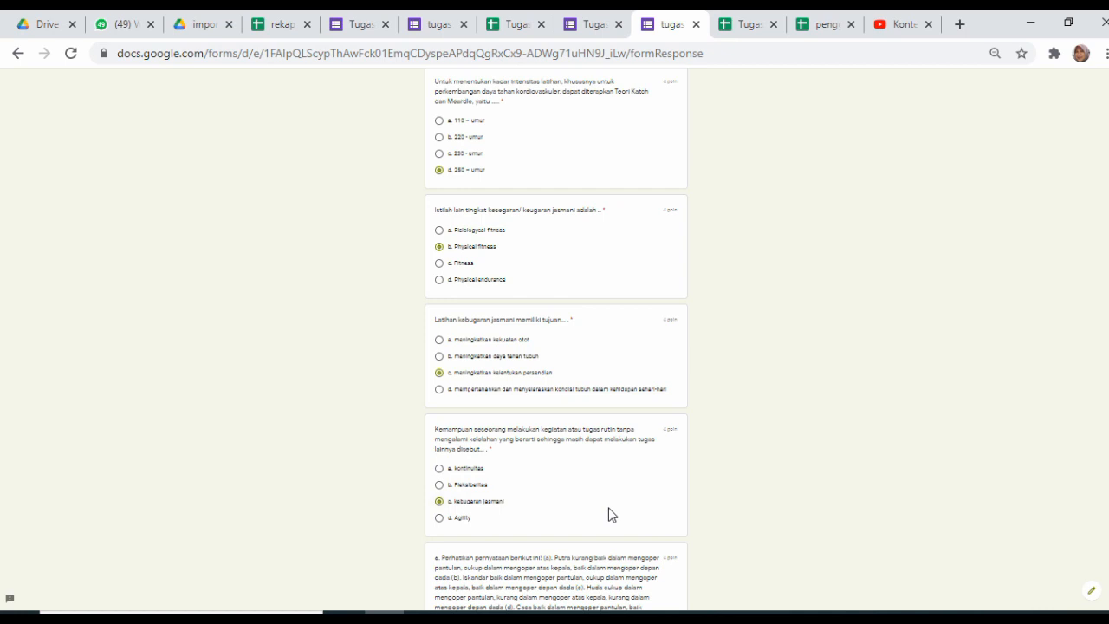
{"action": "scroll", "coordinate": [609, 514], "scroll_direction": "down", "scroll_amount": 10}
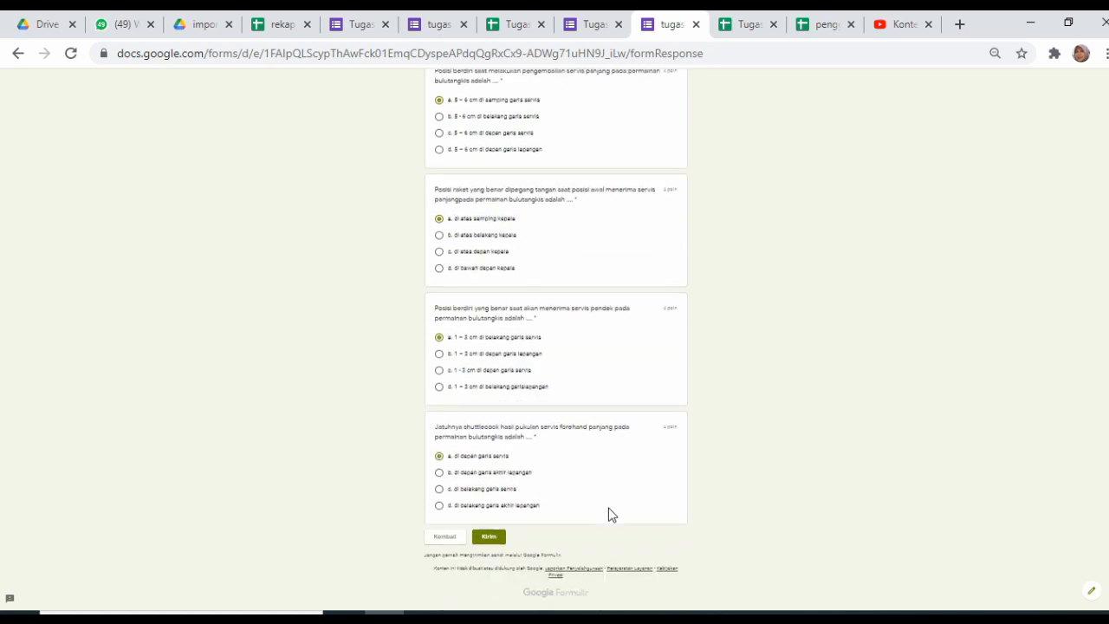
{"action": "left_click", "coordinate": [488, 537]}
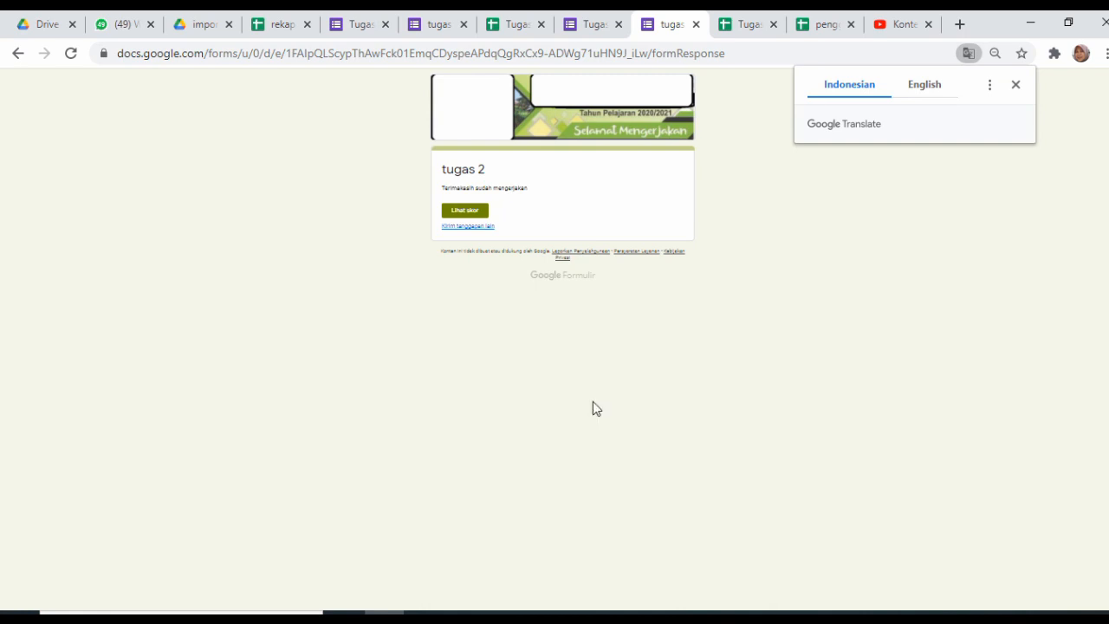
{"action": "key", "text": "ctrl+plus"}
{"action": "key", "text": "ctrl+plus"}
{"action": "key", "text": "ctrl+plus"}
{"action": "key", "text": "ctrl+plus"}
{"action": "key", "text": "ctrl+plus"}
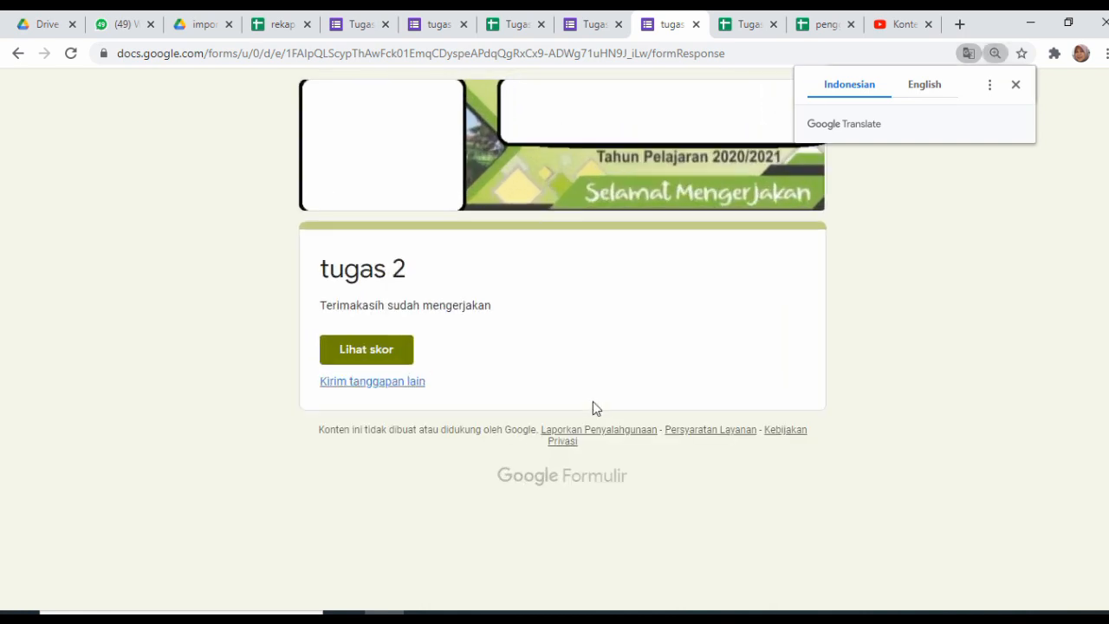
In rekap nilai gabungan genap, fill the row 3 Tugas KD 1.1 and Tugas KD 1.2 formulas down to row 276 and apply all borders
{"action": "left_click", "coordinate": [281, 30]}
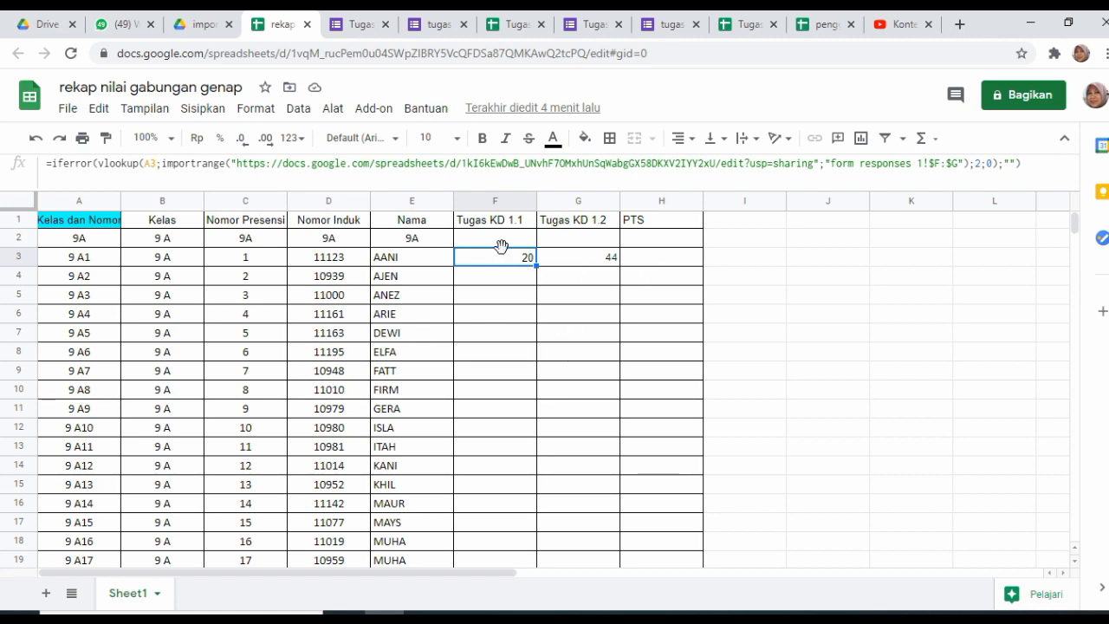
{"action": "left_click_drag", "start_coordinate": [490, 266], "coordinate": [613, 264]}
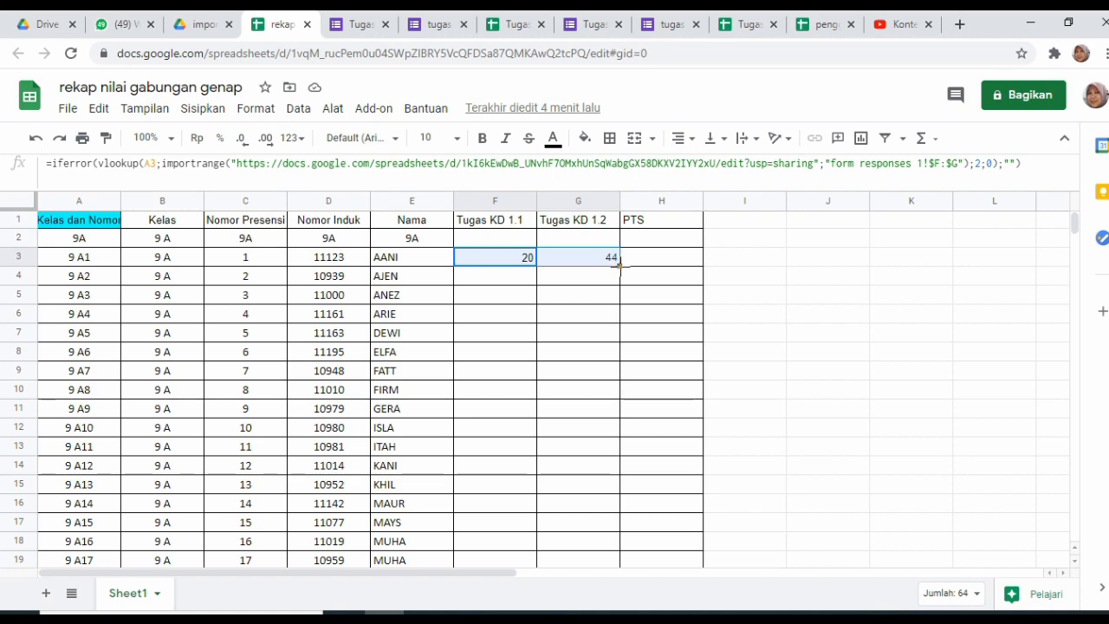
{"action": "left_click_drag", "start_coordinate": [618, 264], "coordinate": [603, 376]}
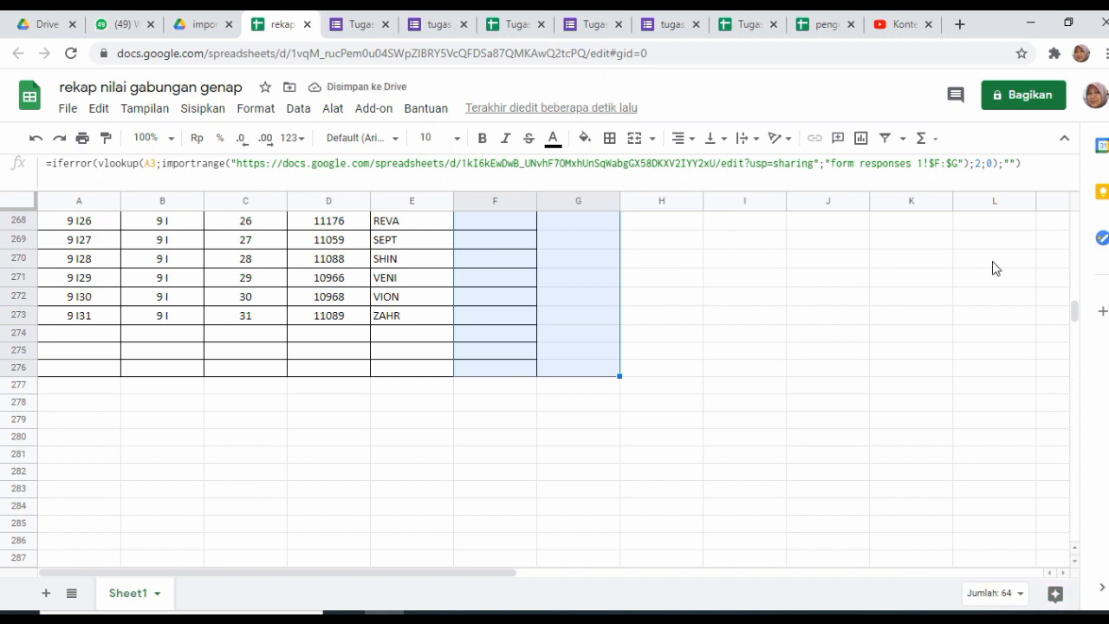
{"action": "left_click", "coordinate": [610, 139]}
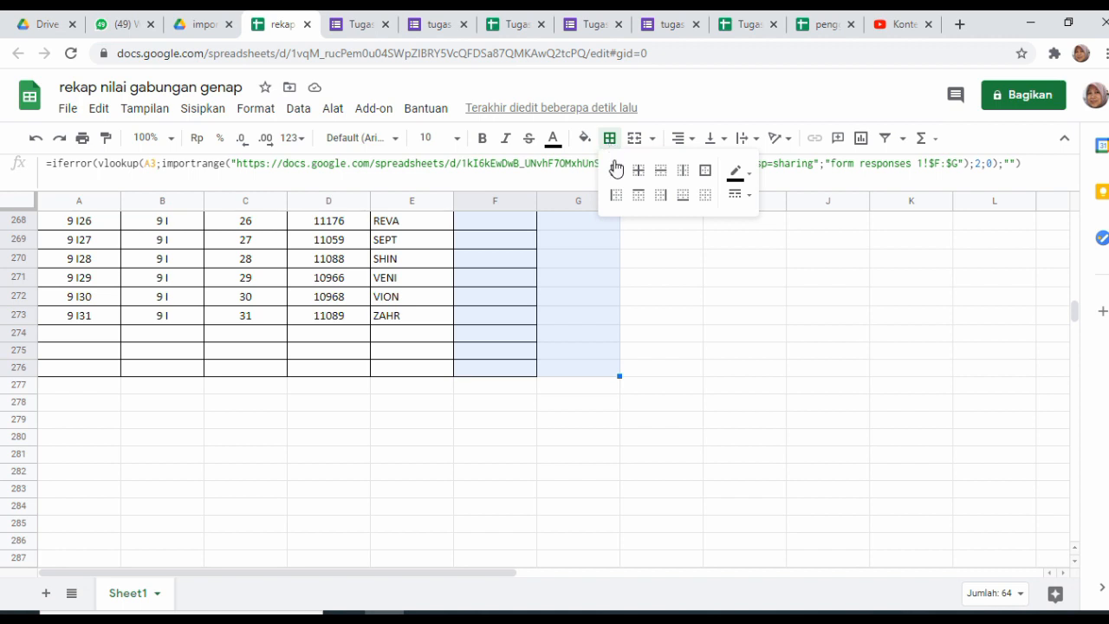
{"action": "left_click", "coordinate": [615, 170]}
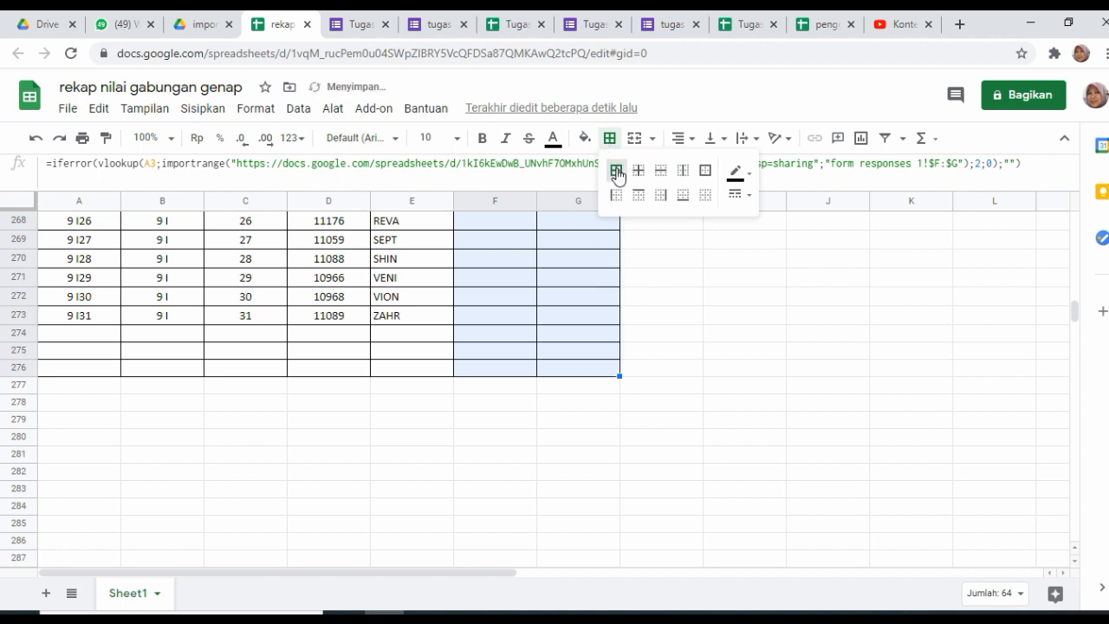
Check the copied formulas in the Tugas KD 1.1 and Tugas KD 1.2 columns at the end and the beginning of the student list
{"action": "left_click", "coordinate": [489, 315]}
{"action": "left_click", "coordinate": [602, 302]}
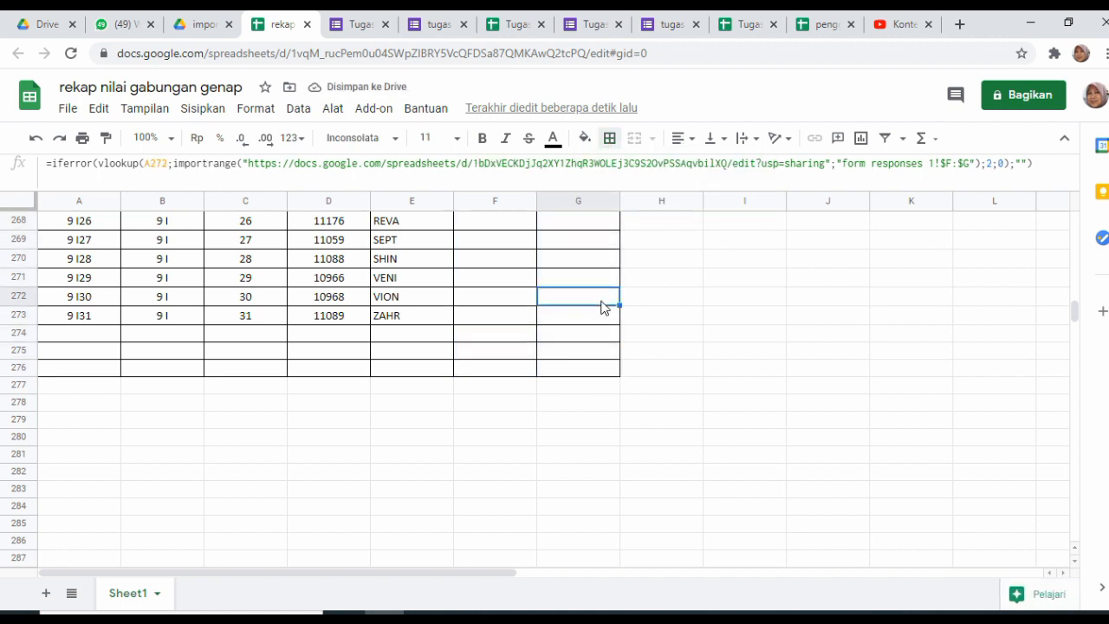
{"action": "key", "text": "Page_Up"}
{"action": "key", "text": "Page_Up"}
{"action": "key", "text": "Page_Up"}
{"action": "key", "text": "Page_Up"}
{"action": "key", "text": "Page_Up"}
{"action": "key", "text": "Page_Up"}
{"action": "key", "text": "Page_Up"}
{"action": "key", "text": "Page_Up"}
{"action": "key", "text": "Page_Up"}
{"action": "key", "text": "Page_Up"}
{"action": "key", "text": "Page_Up"}
{"action": "key", "text": "Page_Up"}
{"action": "key", "text": "Page_Up"}
{"action": "key", "text": "Page_Up"}
{"action": "key", "text": "Page_Up"}
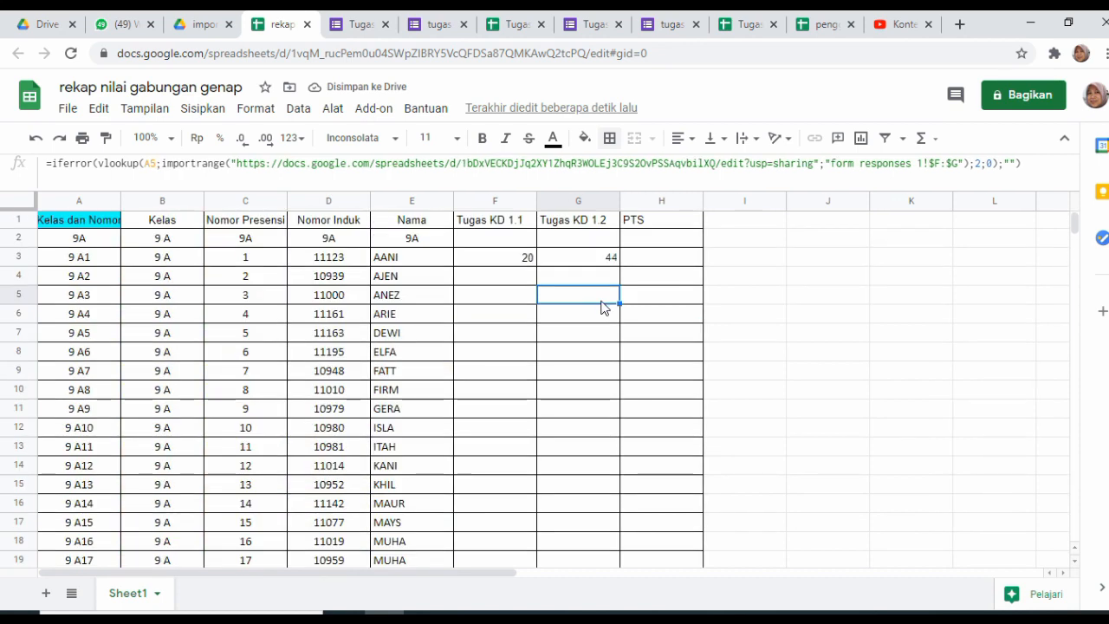
{"action": "left_click", "coordinate": [522, 334]}
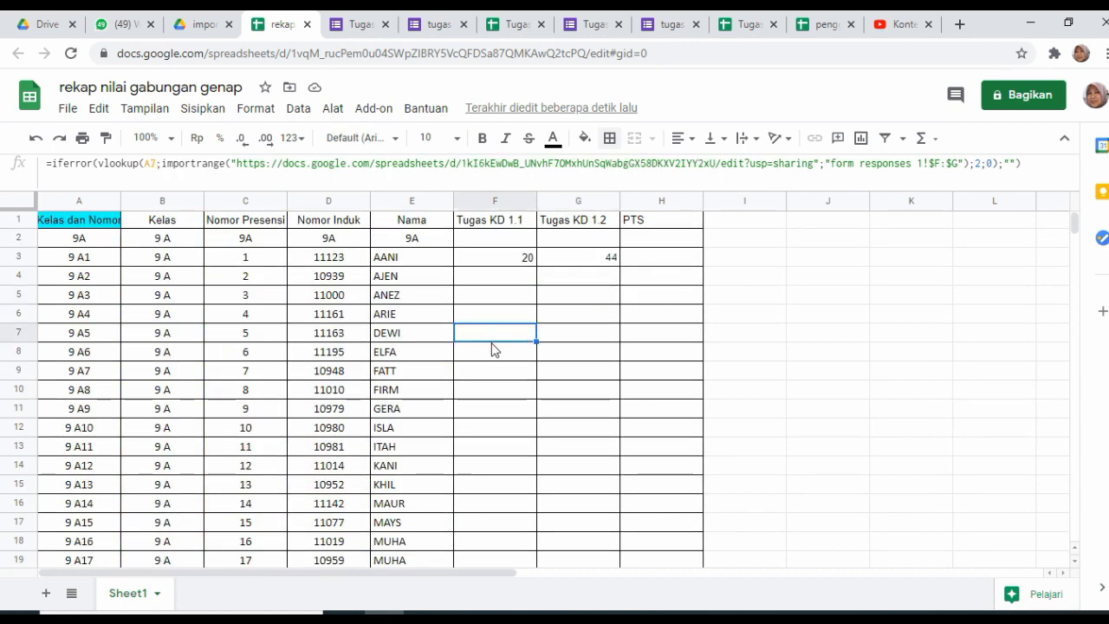
{"action": "left_click", "coordinate": [592, 431]}
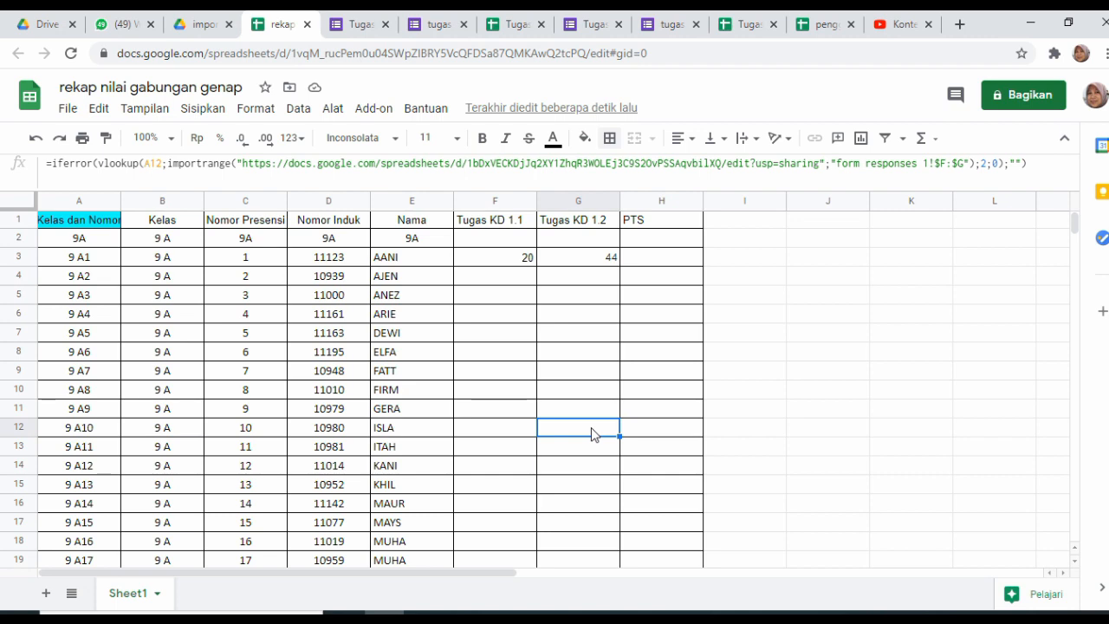
Look through the class lists down to 9 E and locate the student with attendance number 14
{"action": "key", "text": "Page_Down"}
{"action": "key", "text": "Page_Down"}
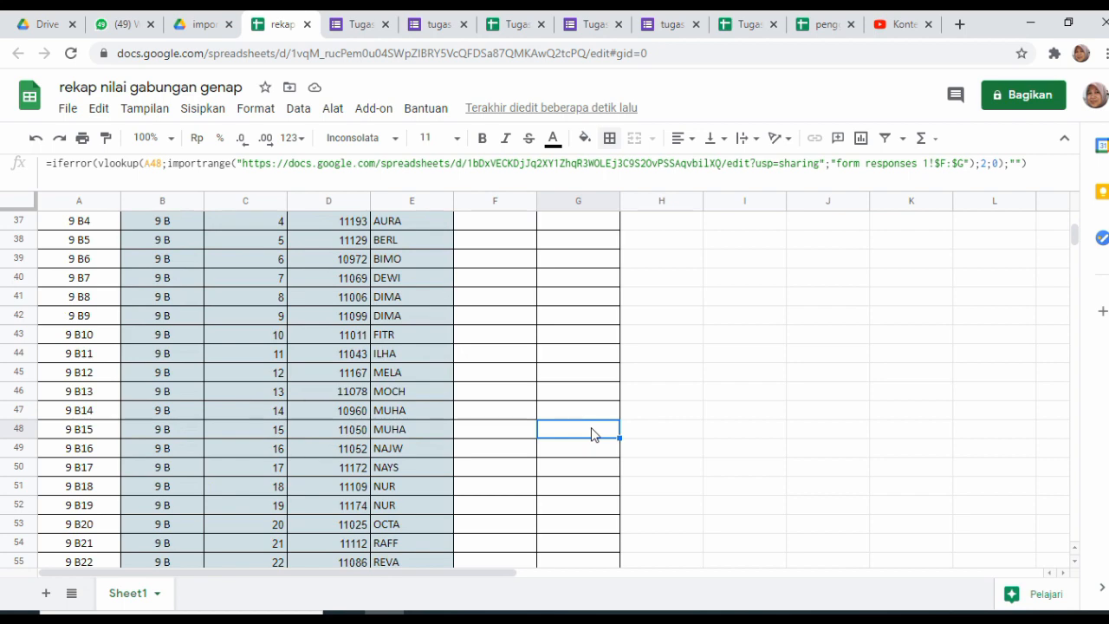
{"action": "key", "text": "Page_Down"}
{"action": "key", "text": "Page_Down"}
{"action": "key", "text": "Page_Down"}
{"action": "key", "text": "Page_Down"}
{"action": "key", "text": "Page_Down"}
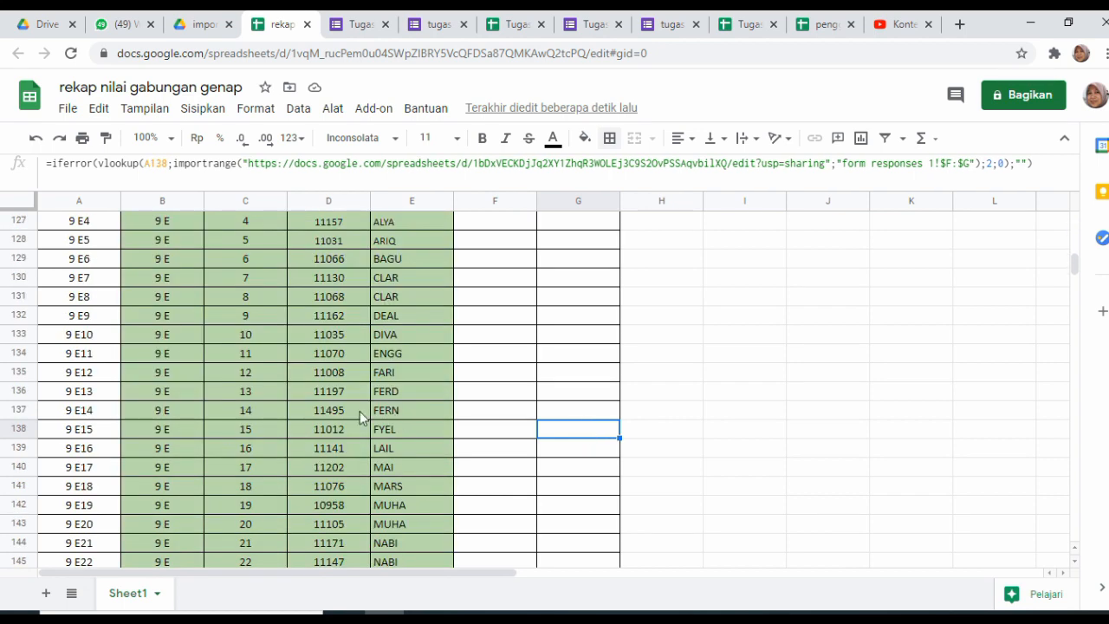
{"action": "left_click", "coordinate": [229, 407]}
{"action": "left_click", "coordinate": [376, 414]}
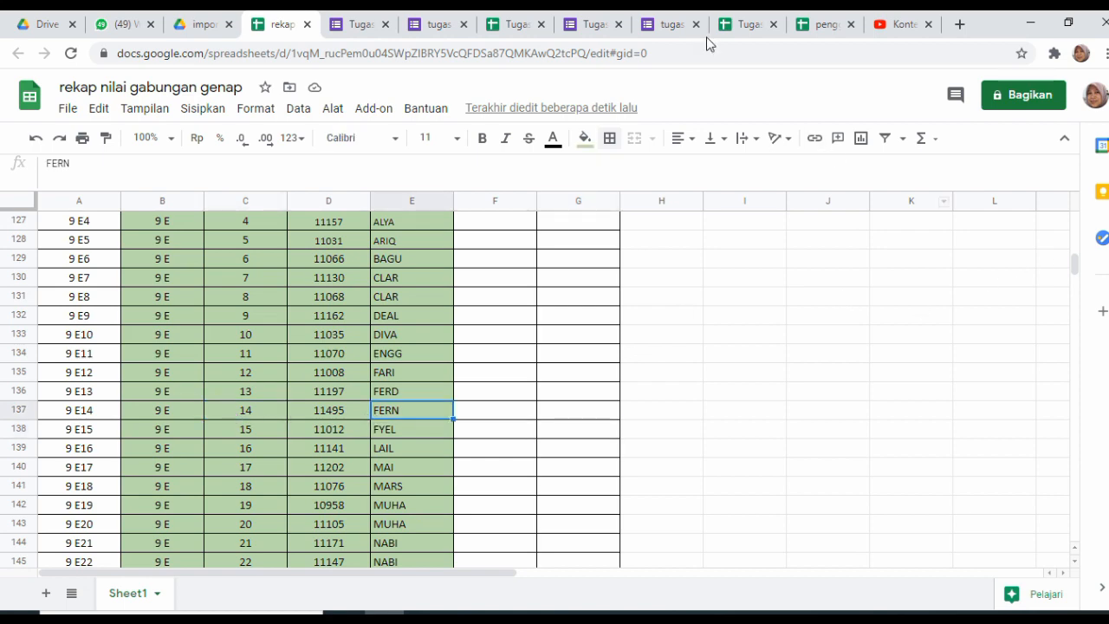
Start another response to the tugas 2 form and advance past its title page and general instructions
{"action": "left_click", "coordinate": [671, 26]}
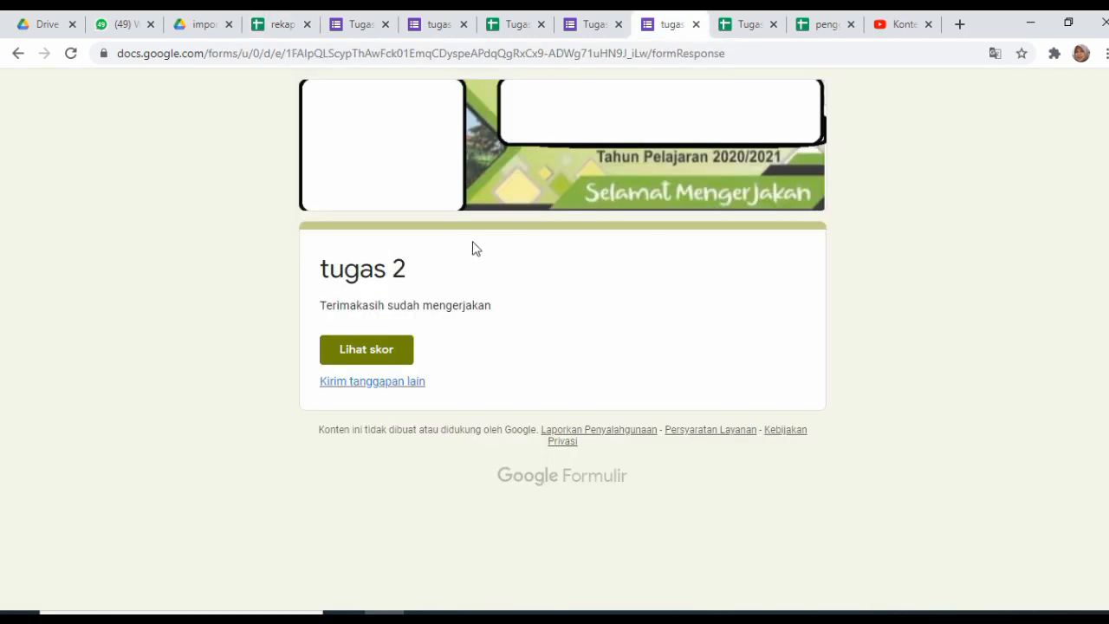
{"action": "left_click", "coordinate": [350, 389]}
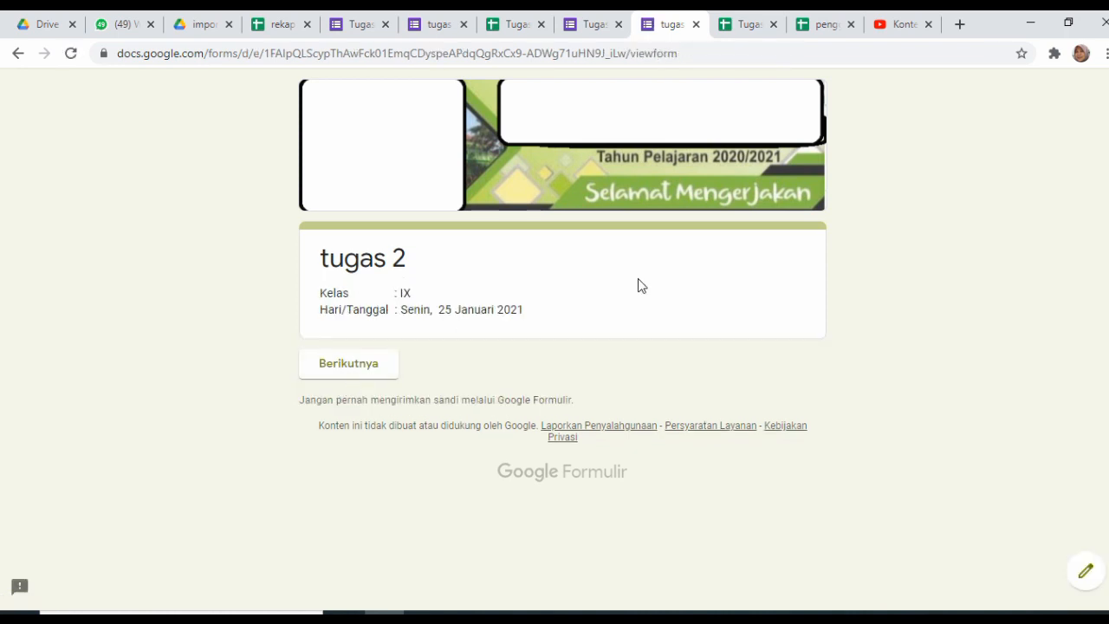
{"action": "left_click", "coordinate": [362, 373]}
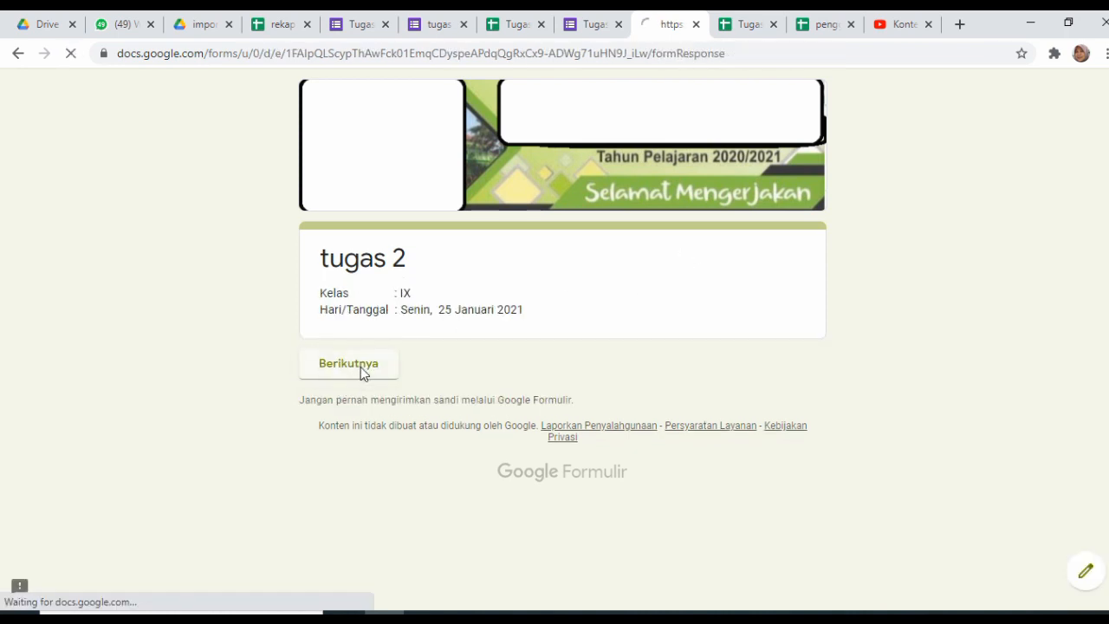
{"action": "left_click", "coordinate": [436, 524]}
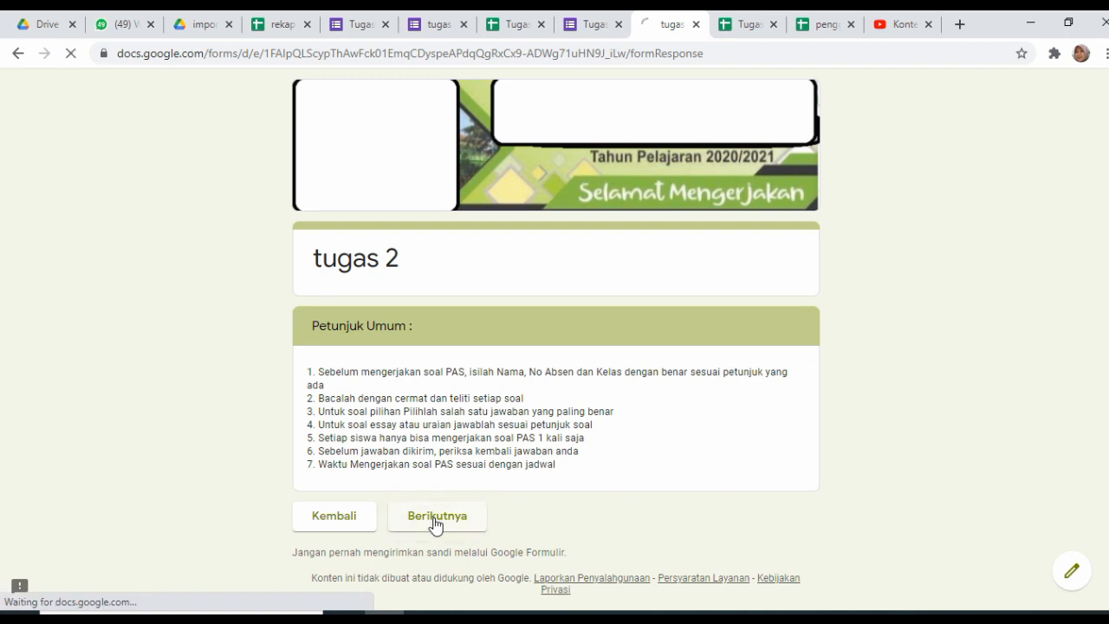
Fill in the tugas 2 identity section with the student's name, class 9 E and attendance number 14, and advance to the questions
{"action": "left_click", "coordinate": [288, 33]}
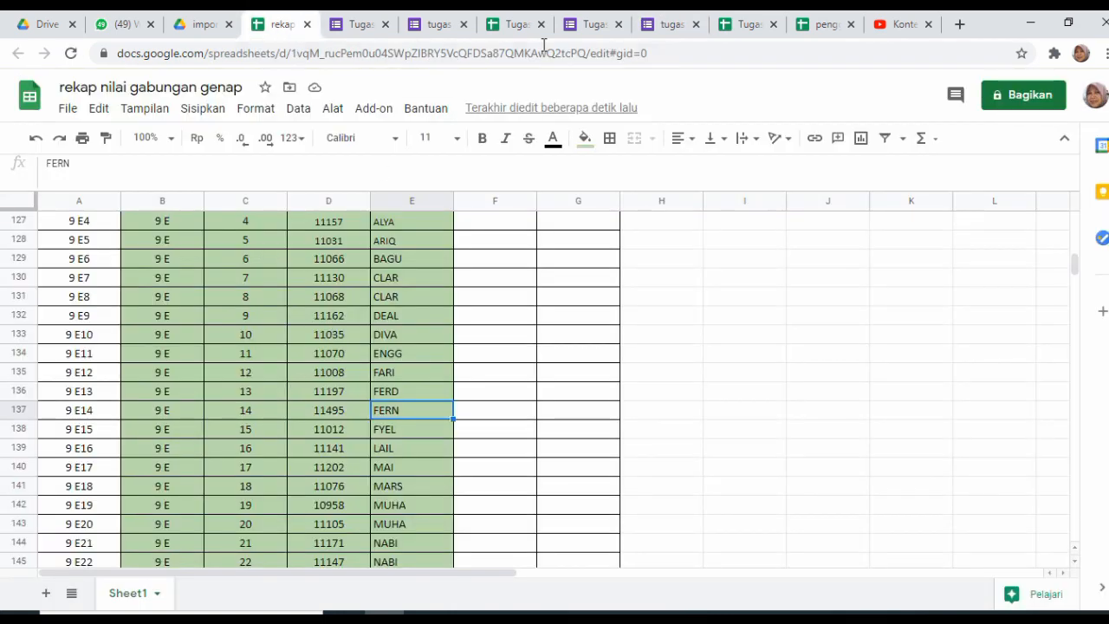
{"action": "left_click", "coordinate": [669, 23]}
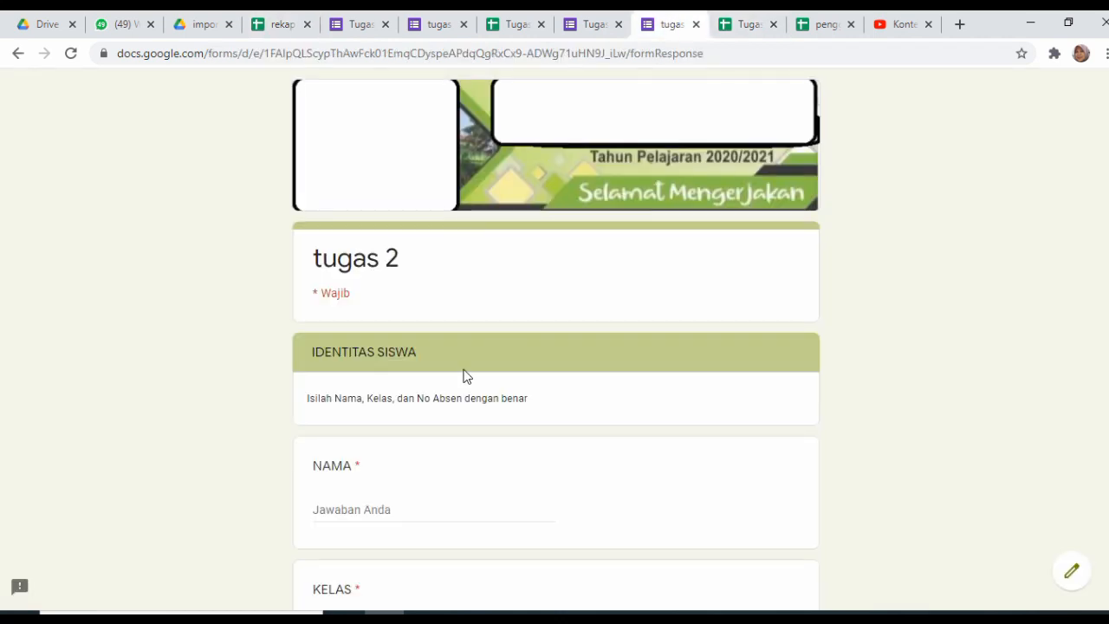
{"action": "left_click", "coordinate": [336, 511]}
{"action": "type", "text": "F"}
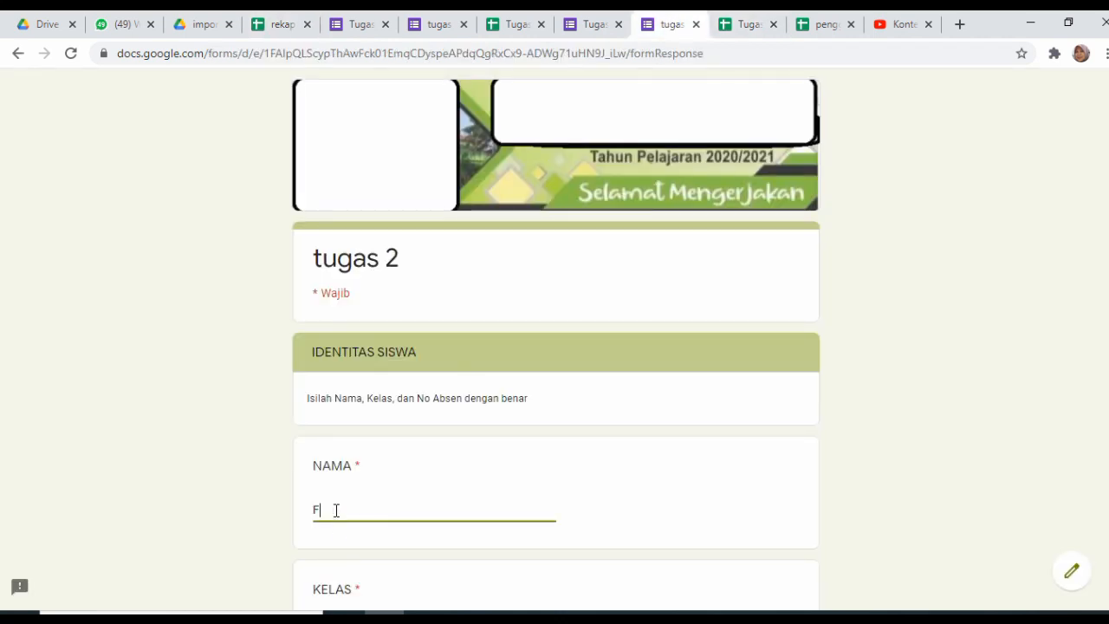
{"action": "type", "text": "derern"}
{"action": "key", "text": "Tab"}
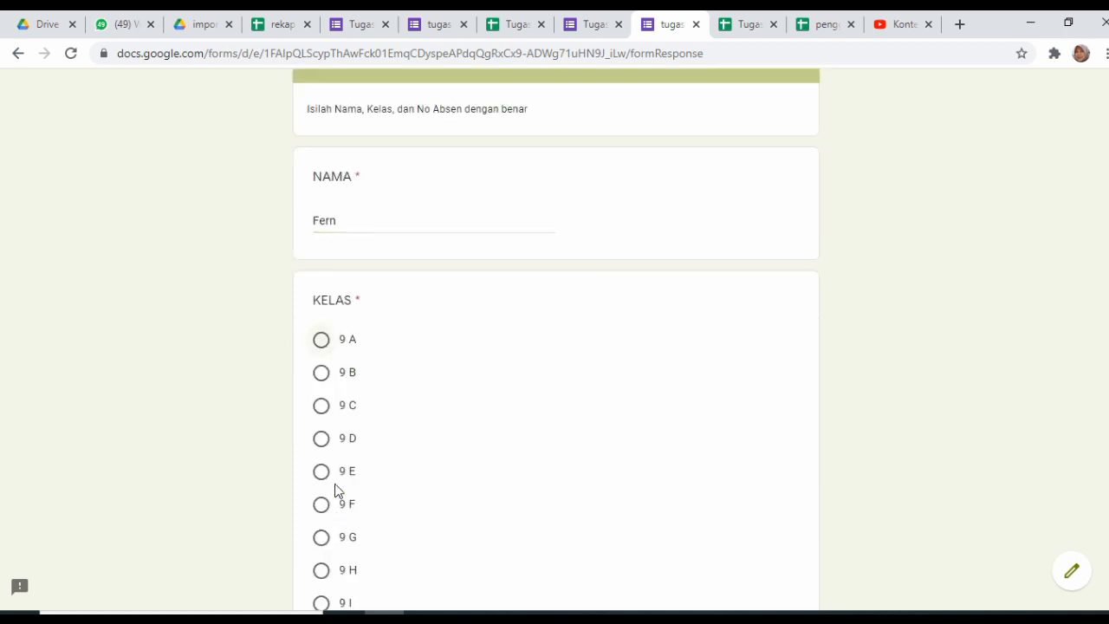
{"action": "left_click", "coordinate": [320, 472]}
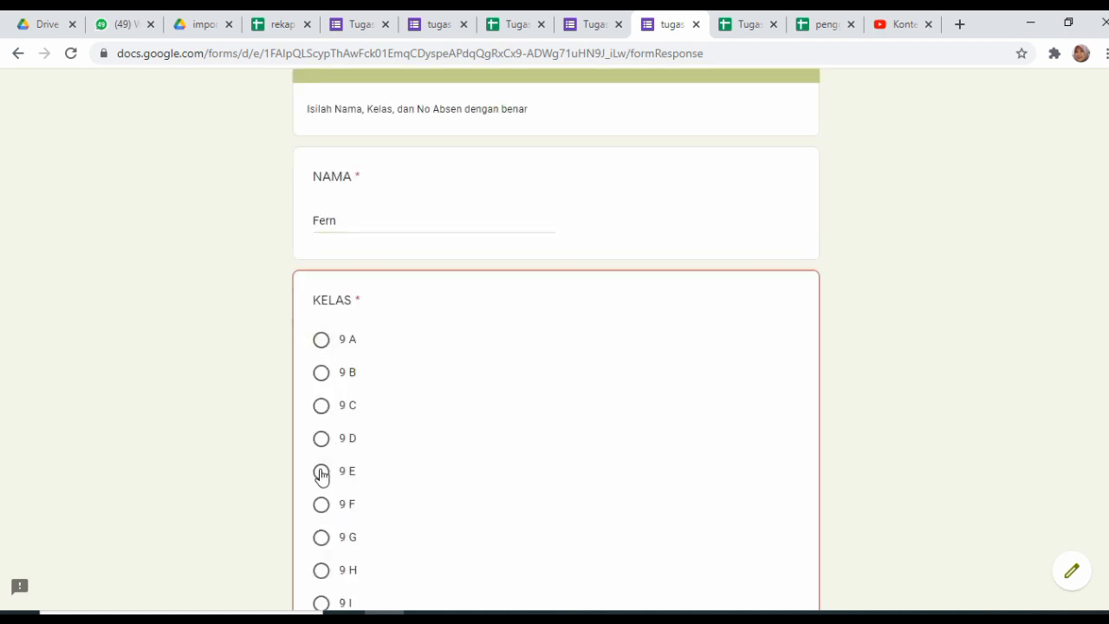
{"action": "scroll", "coordinate": [318, 473], "scroll_direction": "down", "scroll_amount": 4}
{"action": "left_click", "coordinate": [434, 400]}
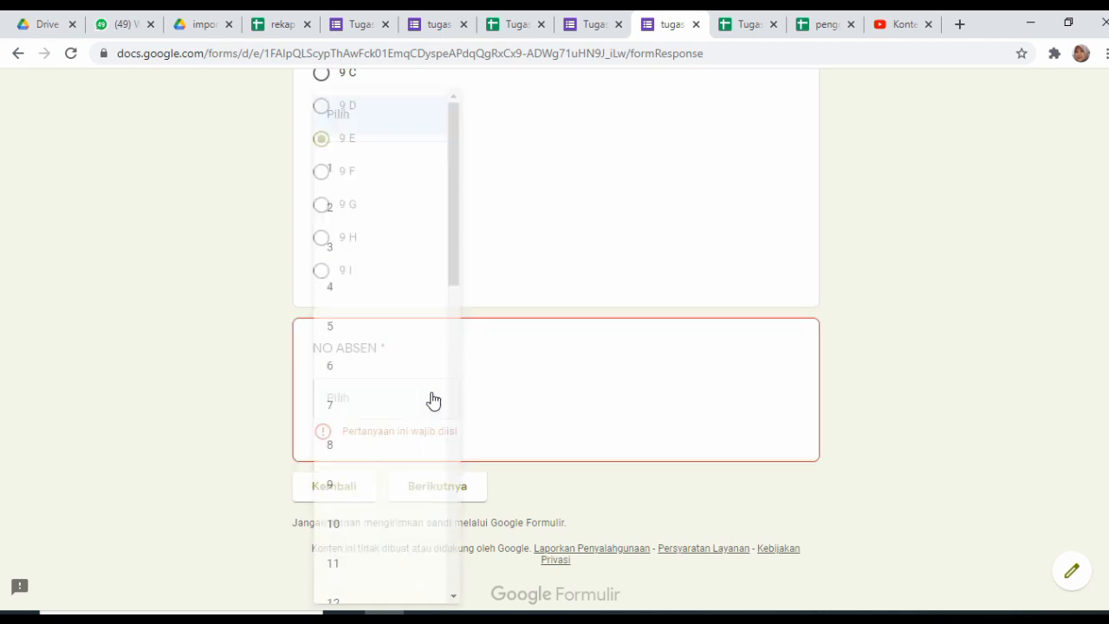
{"action": "left_click_drag", "start_coordinate": [454, 257], "coordinate": [460, 356]}
{"action": "left_click", "coordinate": [335, 423]}
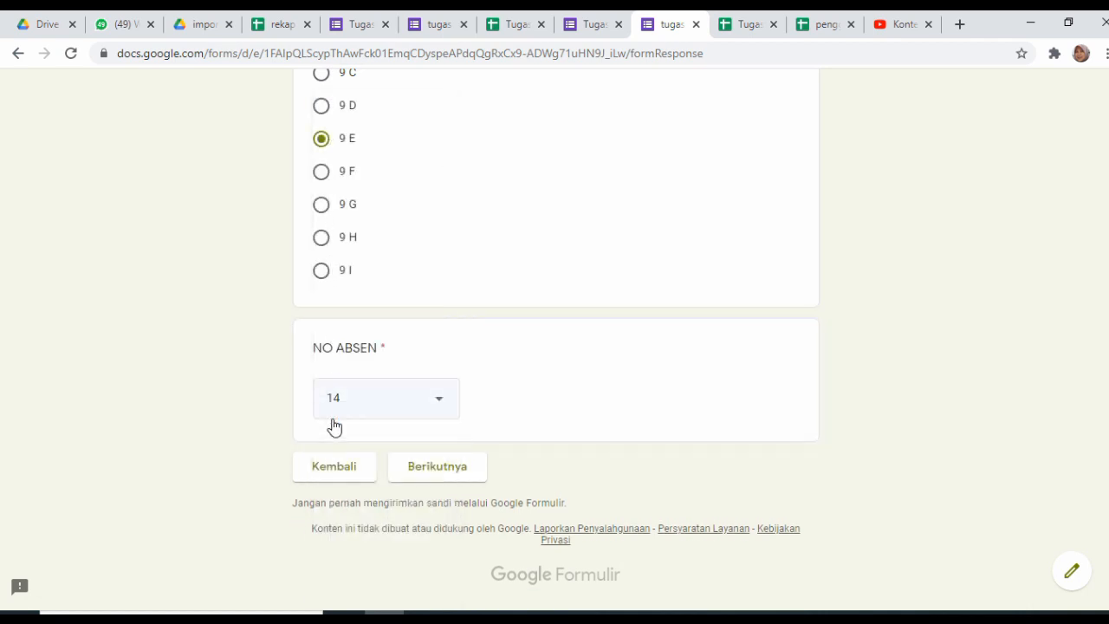
{"action": "left_click", "coordinate": [427, 475]}
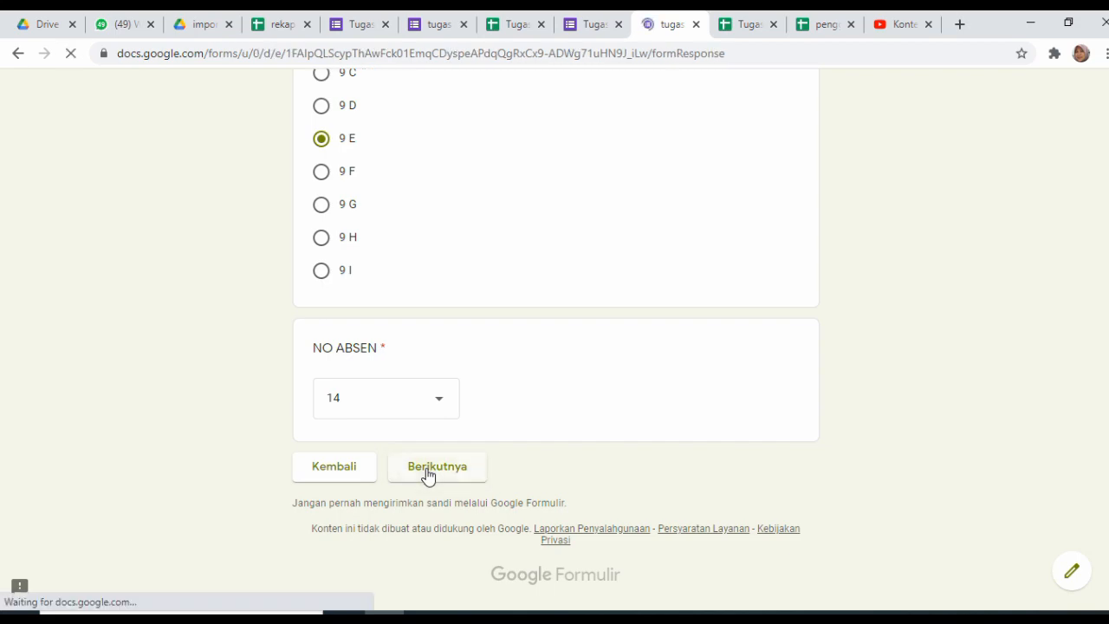
Shrink the page view and answer the first six tugas 2 questions with d, d, d, d, b and b
{"action": "key", "text": "ctrl+minus"}
{"action": "key", "text": "ctrl+minus"}
{"action": "key", "text": "ctrl+minus"}
{"action": "key", "text": "ctrl+minus"}
{"action": "key", "text": "ctrl+minus"}
{"action": "key", "text": "ctrl+minus"}
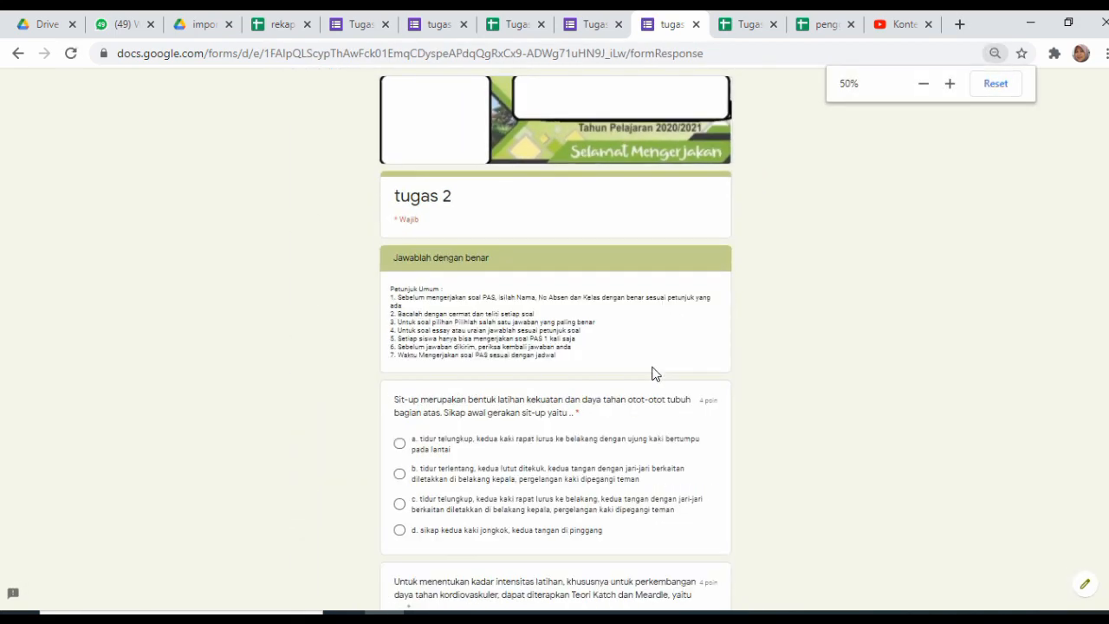
{"action": "left_click", "coordinate": [477, 298]}
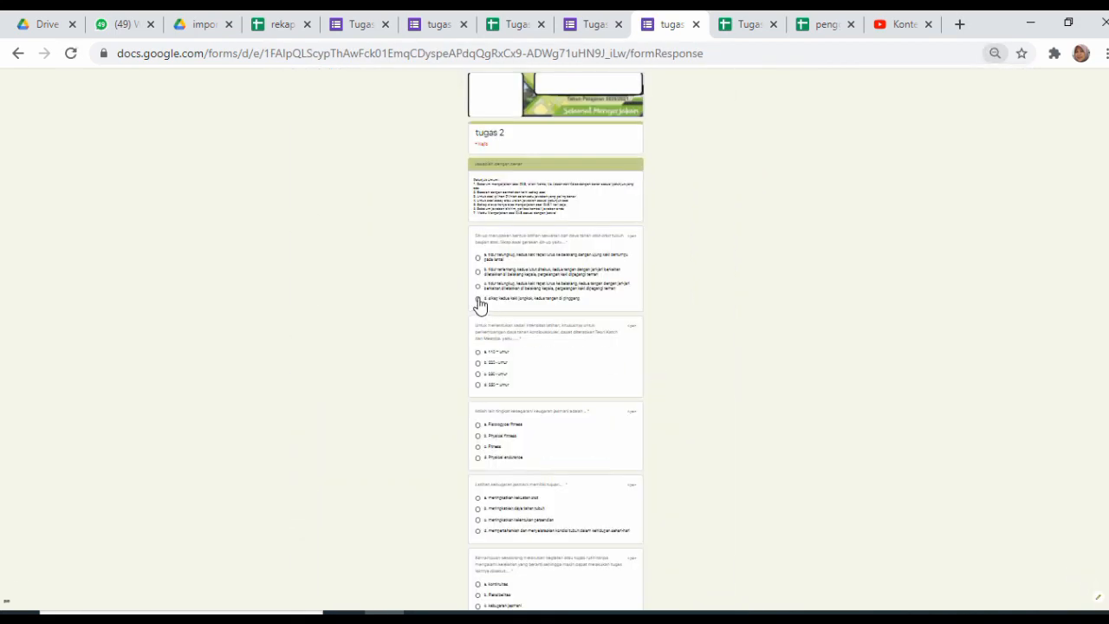
{"action": "left_click", "coordinate": [477, 385]}
{"action": "left_click", "coordinate": [478, 459]}
{"action": "left_click", "coordinate": [478, 531]}
{"action": "left_click", "coordinate": [477, 596]}
{"action": "scroll", "coordinate": [478, 598], "scroll_direction": "down", "scroll_amount": 4}
{"action": "left_click", "coordinate": [478, 350]}
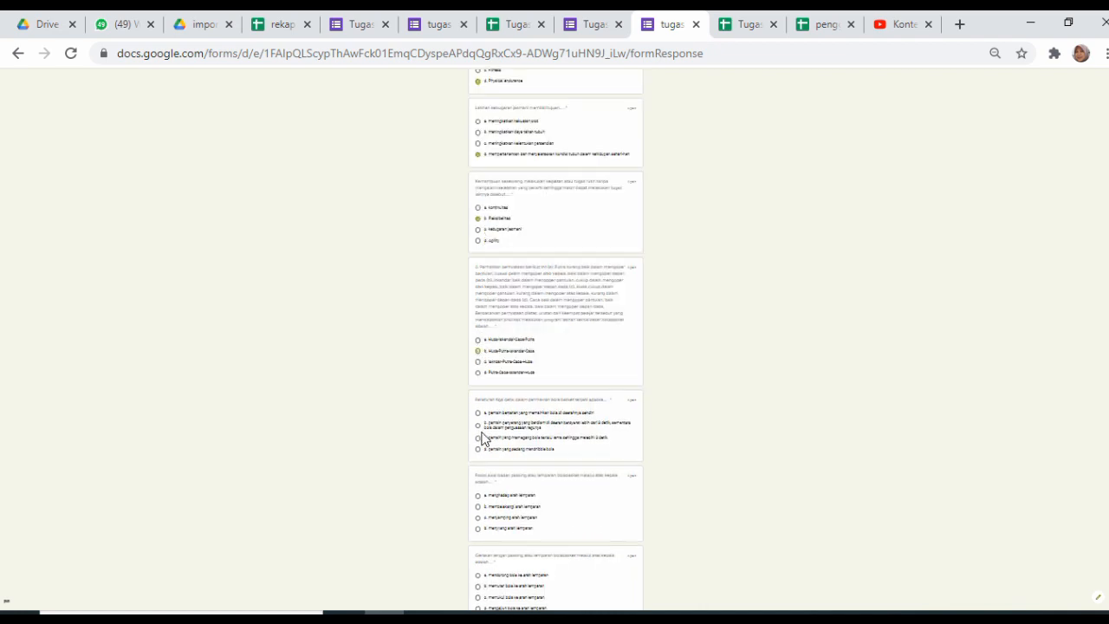
Answer tugas 2 questions seven to thirteen with c, d, b, c, c, d and b
{"action": "left_click", "coordinate": [478, 439]}
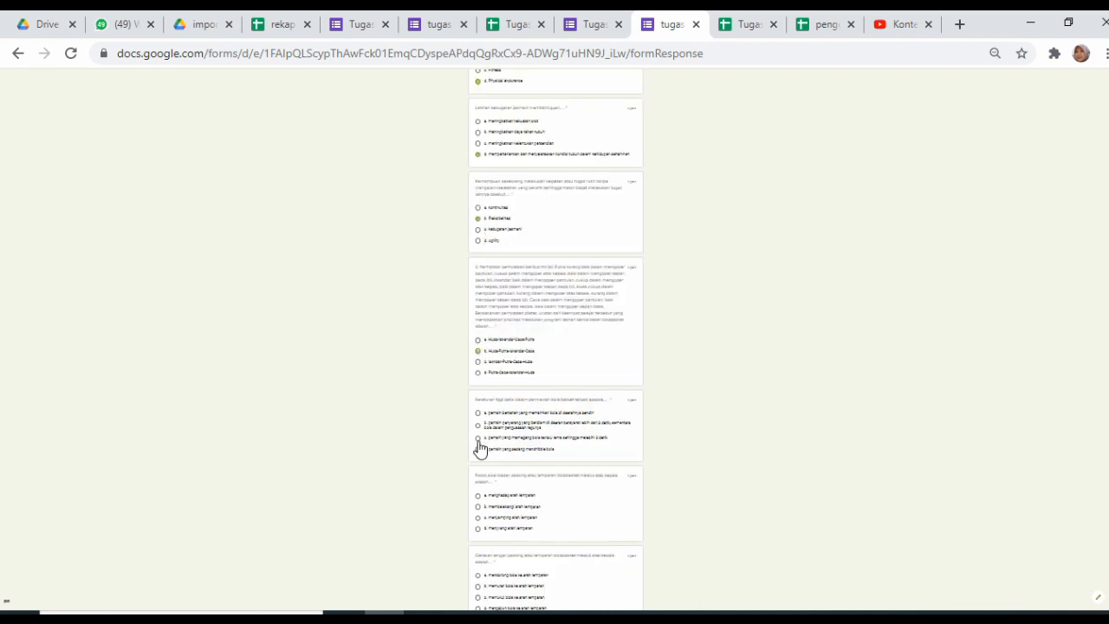
{"action": "left_click", "coordinate": [479, 530]}
{"action": "left_click", "coordinate": [478, 589]}
{"action": "scroll", "coordinate": [478, 591], "scroll_direction": "down", "scroll_amount": 4}
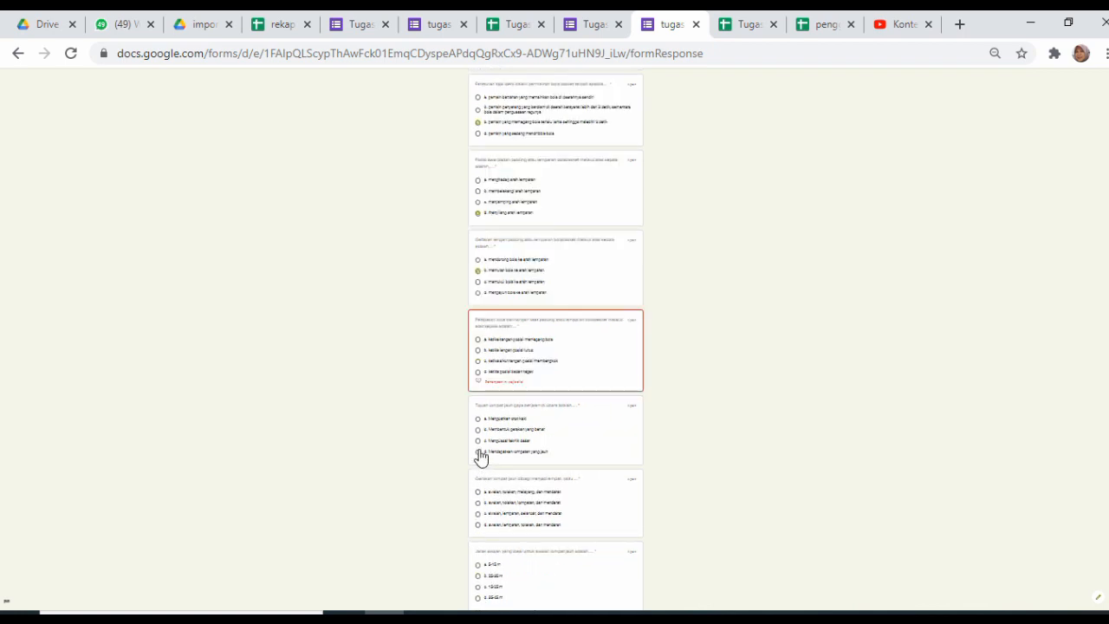
{"action": "left_click", "coordinate": [478, 360]}
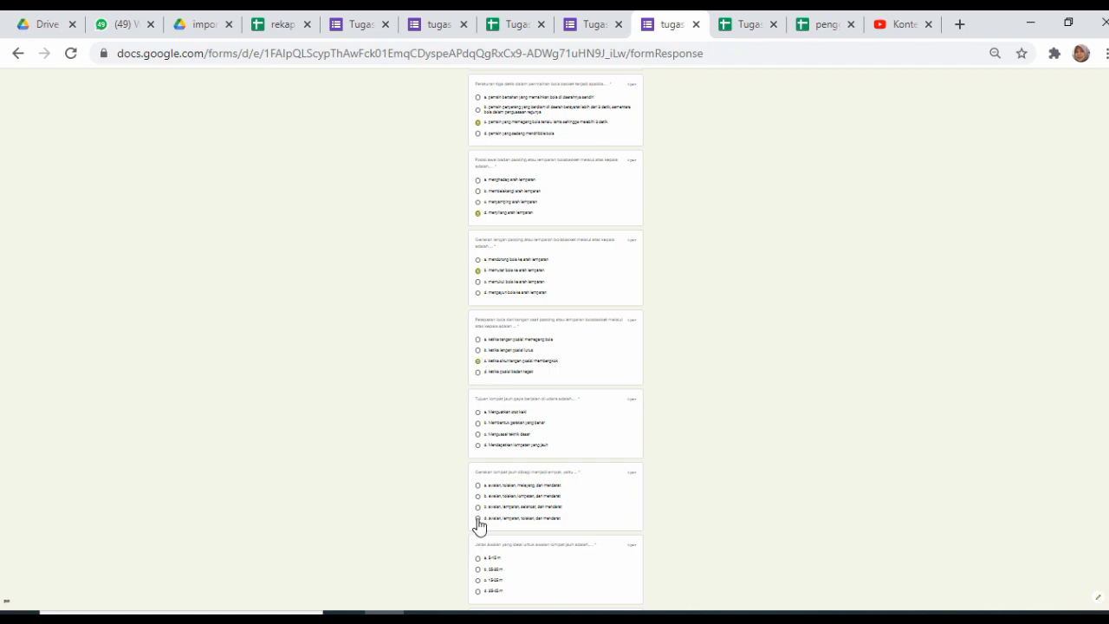
{"action": "left_click", "coordinate": [477, 518]}
{"action": "left_click", "coordinate": [477, 569]}
{"action": "left_click", "coordinate": [477, 434]}
Answer tugas 2 questions fourteen to nineteen with d, c, b, c, a and b
{"action": "scroll", "coordinate": [500, 470], "scroll_direction": "down", "scroll_amount": 3}
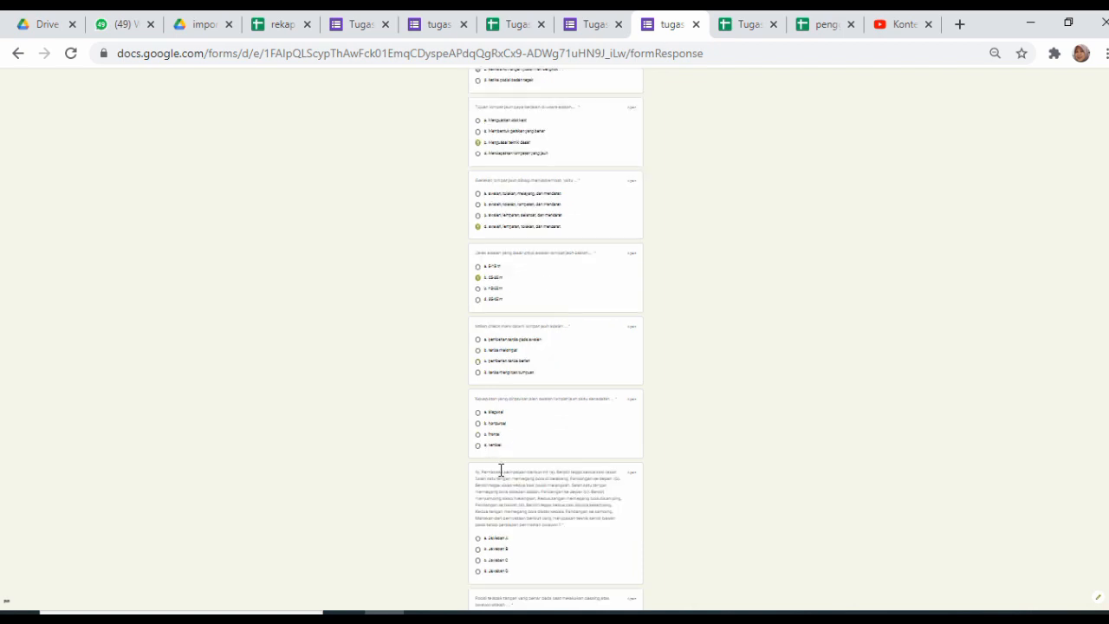
{"action": "left_click", "coordinate": [479, 445]}
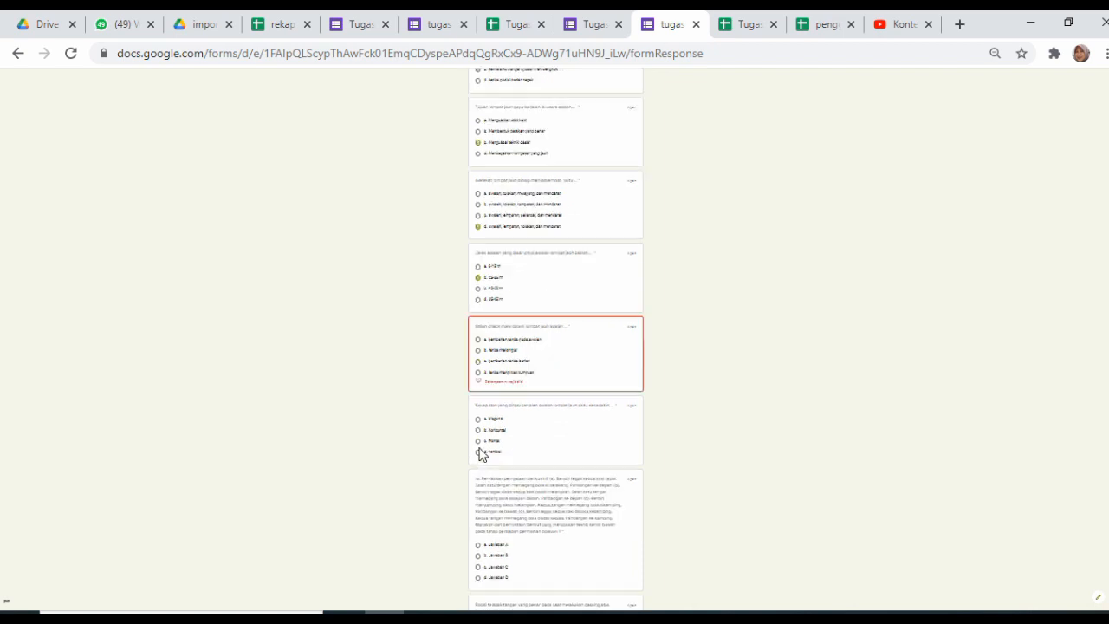
{"action": "left_click", "coordinate": [477, 373]}
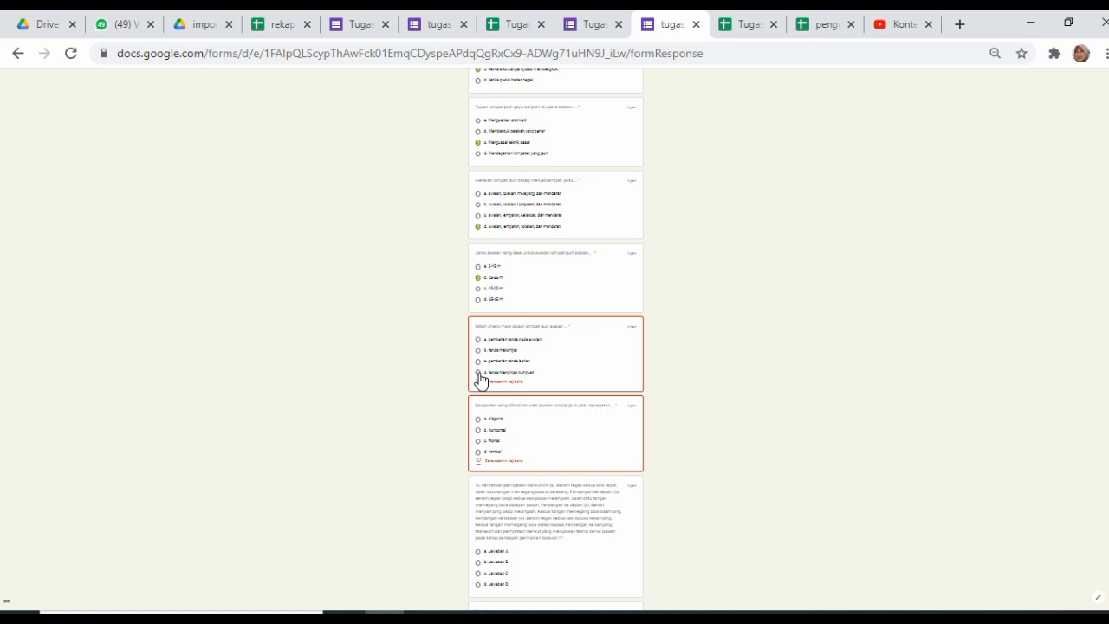
{"action": "left_click", "coordinate": [477, 435]}
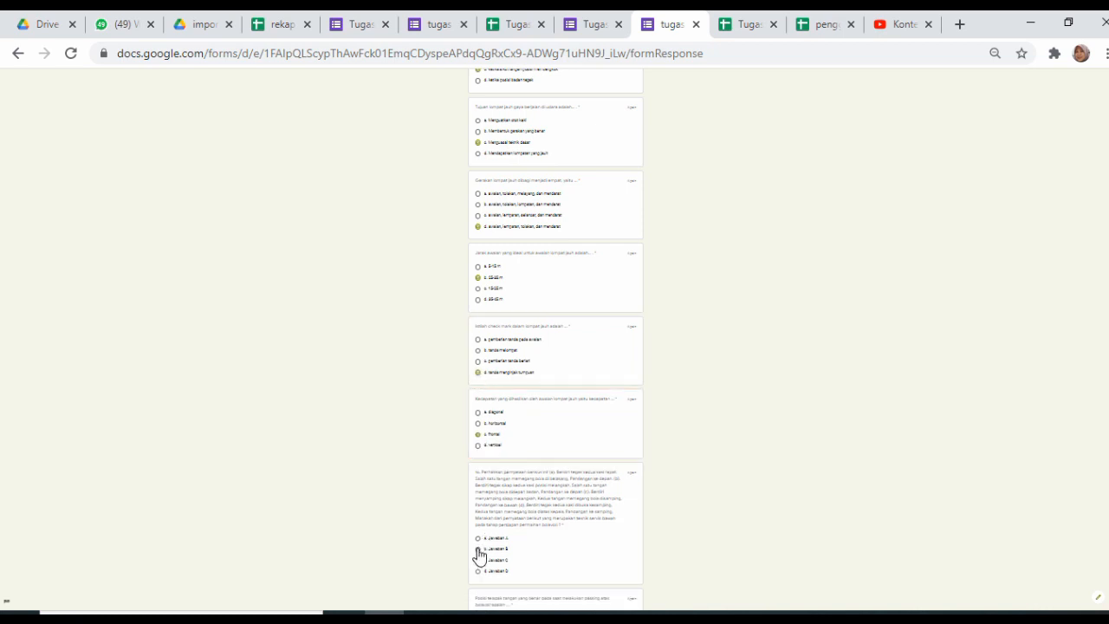
{"action": "left_click", "coordinate": [477, 549]}
{"action": "scroll", "coordinate": [519, 554], "scroll_direction": "down", "scroll_amount": 3}
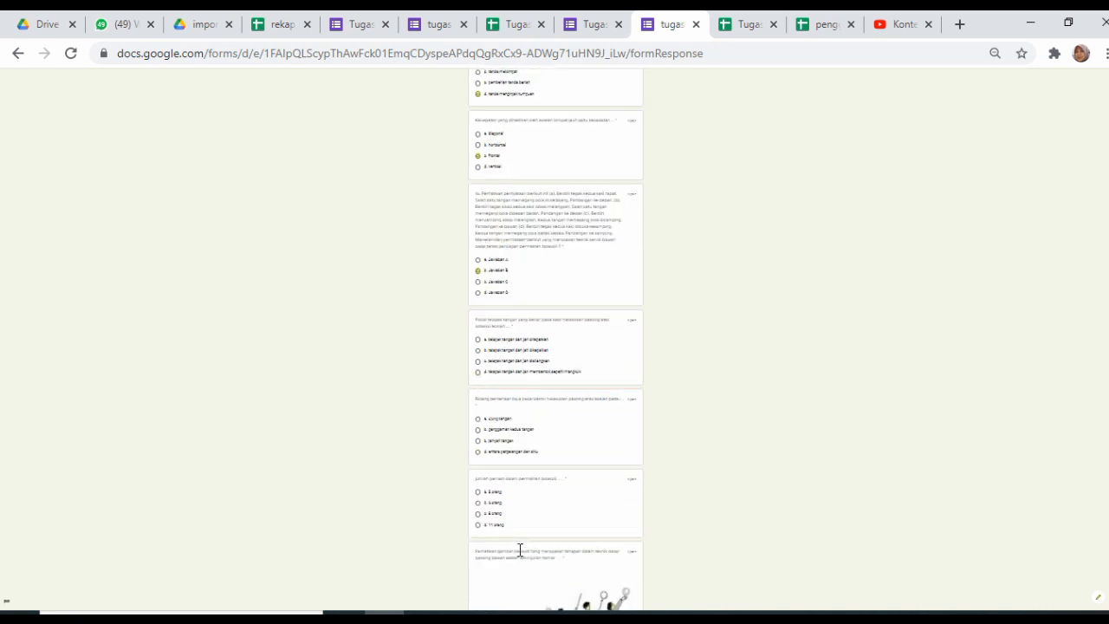
{"action": "left_click", "coordinate": [478, 361]}
{"action": "left_click", "coordinate": [478, 419]}
{"action": "left_click", "coordinate": [478, 503]}
Answer the last six tugas 2 questions with c, c, b, a, a and b, and submit the form
{"action": "scroll", "coordinate": [526, 523], "scroll_direction": "down", "scroll_amount": 4}
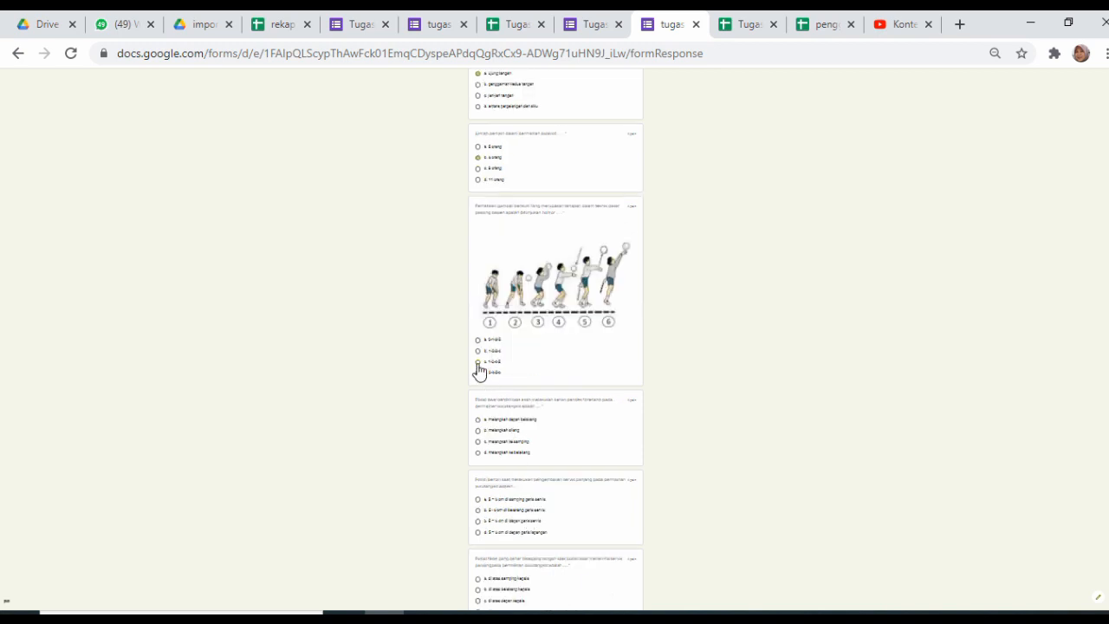
{"action": "left_click", "coordinate": [478, 362]}
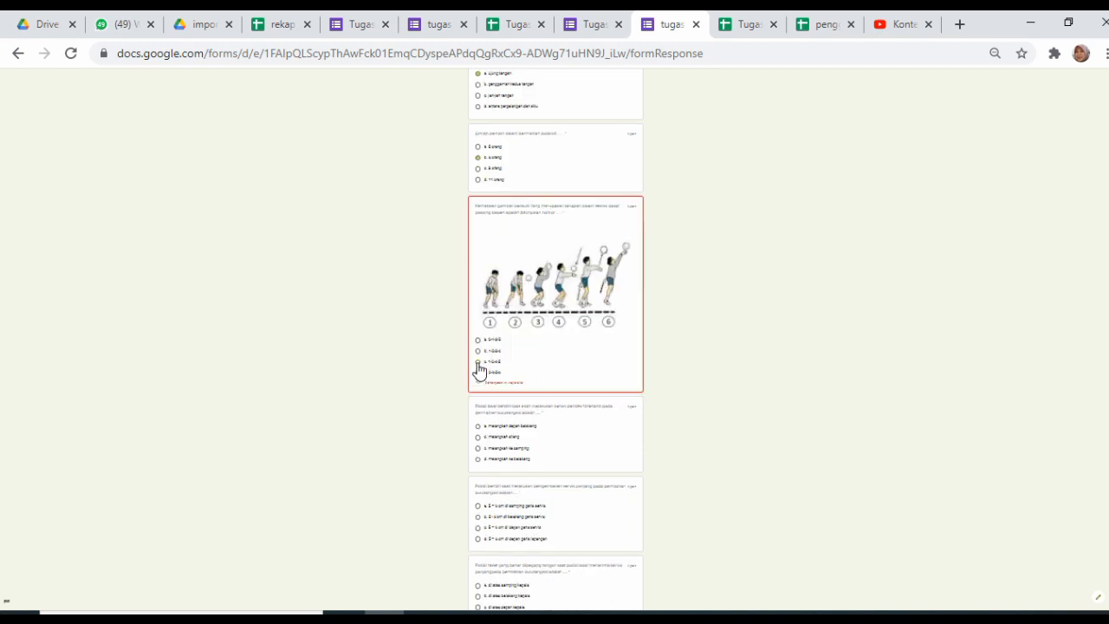
{"action": "left_click", "coordinate": [478, 442]}
{"action": "left_click", "coordinate": [478, 511]}
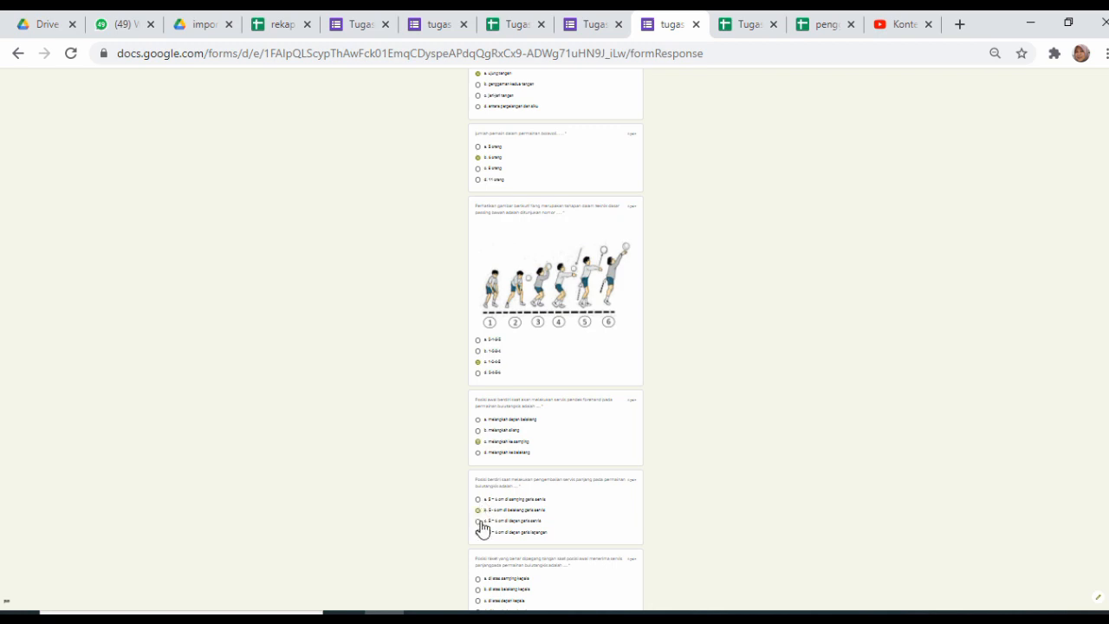
{"action": "left_click", "coordinate": [477, 578]}
{"action": "scroll", "coordinate": [526, 584], "scroll_direction": "down", "scroll_amount": 5}
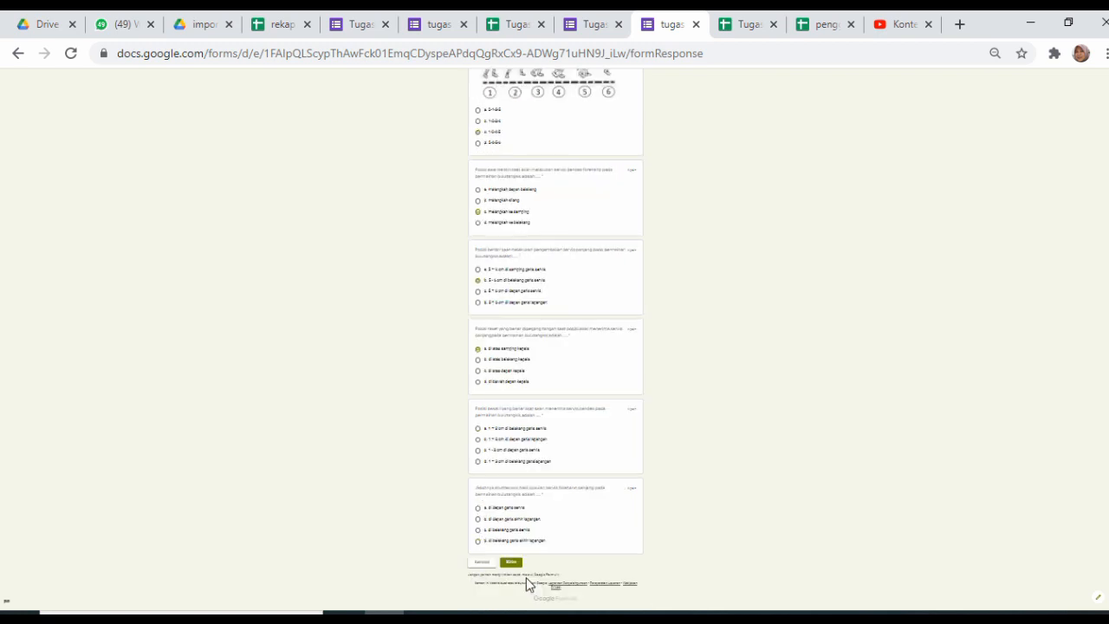
{"action": "left_click", "coordinate": [478, 429]}
{"action": "left_click", "coordinate": [478, 519]}
{"action": "left_click", "coordinate": [510, 561]}
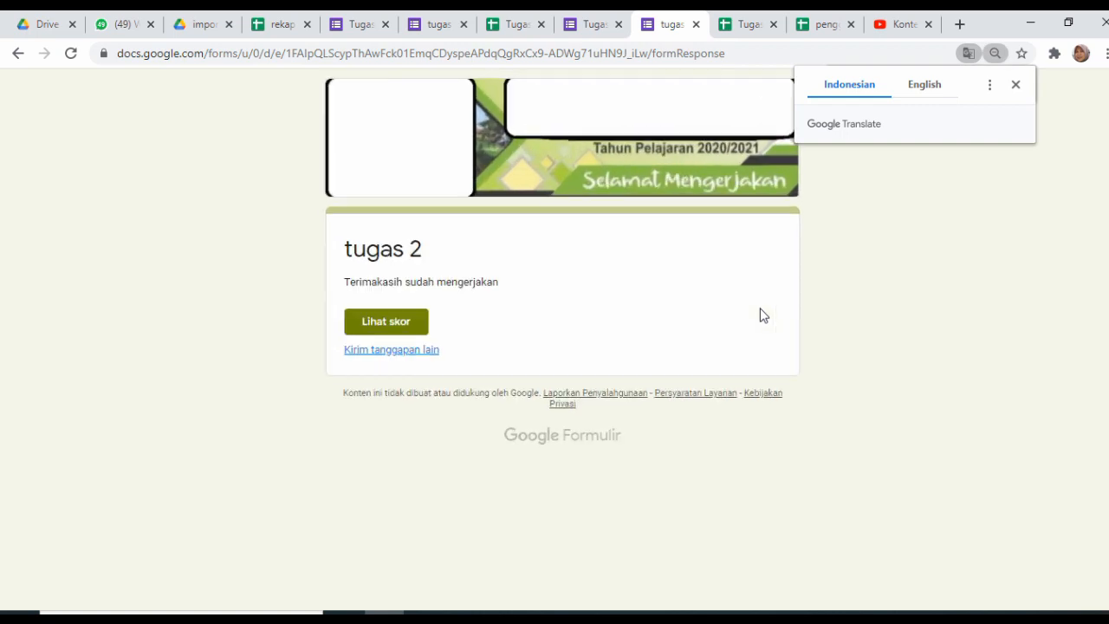
Check the new response in Tugas KD 1.2 (Respons) and the 9 E14 Tugas KD 1.2 cell in rekap nilai gabungan genap
{"action": "left_click", "coordinate": [750, 27]}
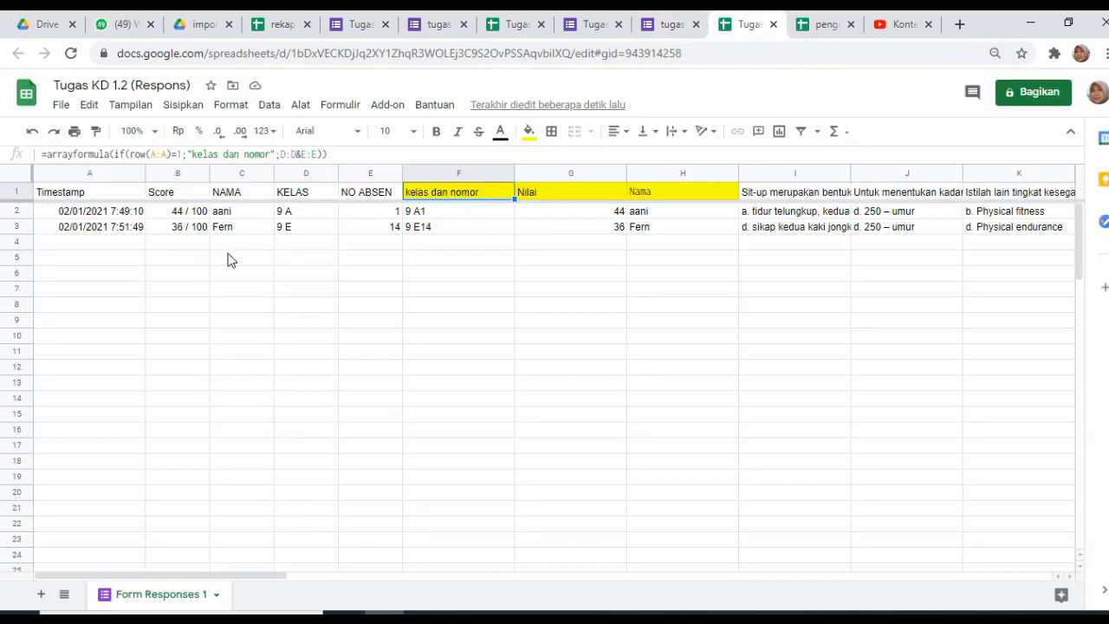
{"action": "left_click", "coordinate": [279, 24]}
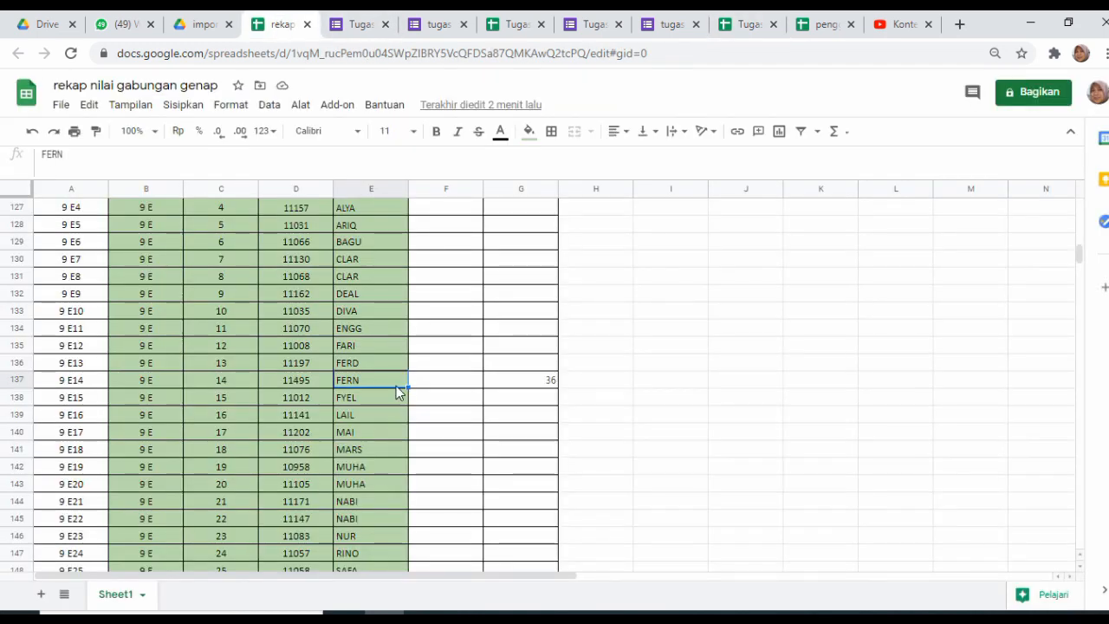
{"action": "left_click", "coordinate": [533, 385]}
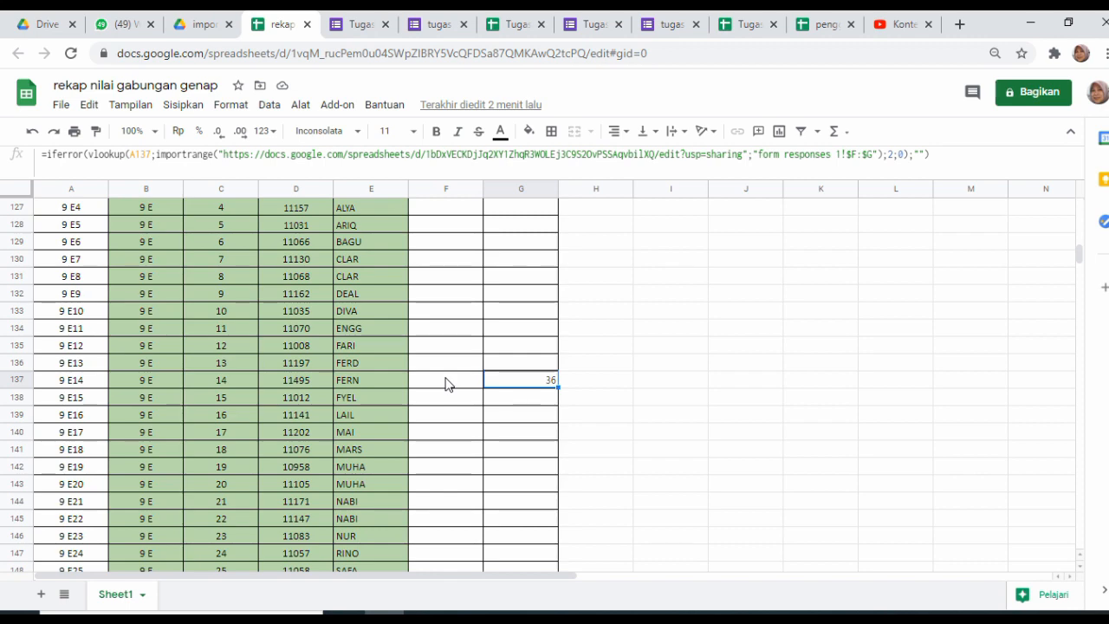
Freeze header row 1 of the rekap nilai gabungan genap sheet
{"action": "key", "text": "ctrl+Home"}
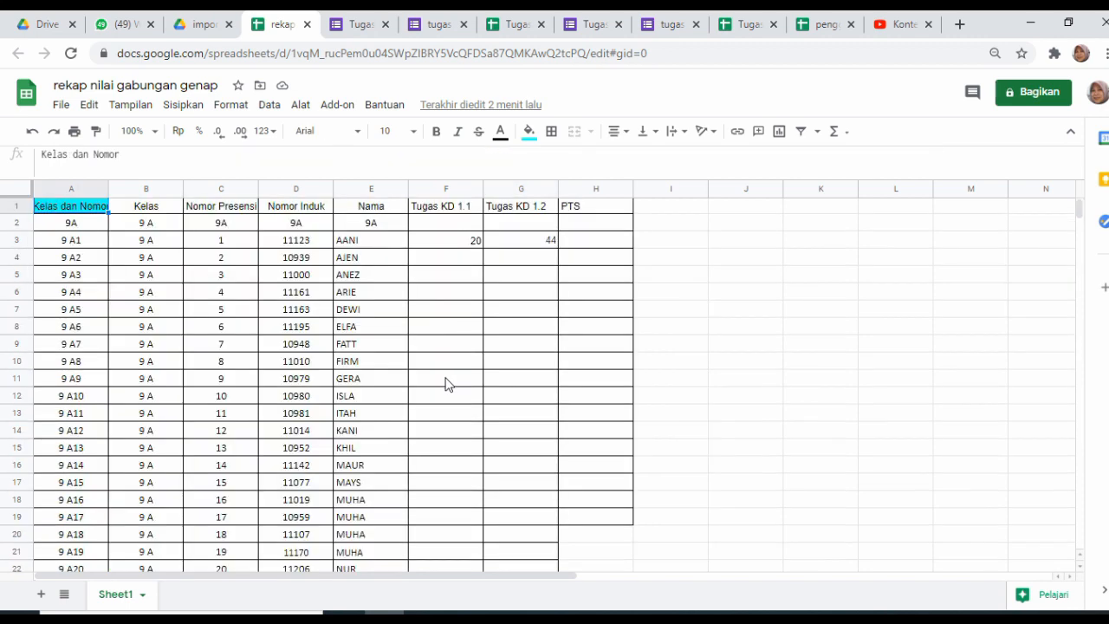
{"action": "left_click", "coordinate": [18, 208]}
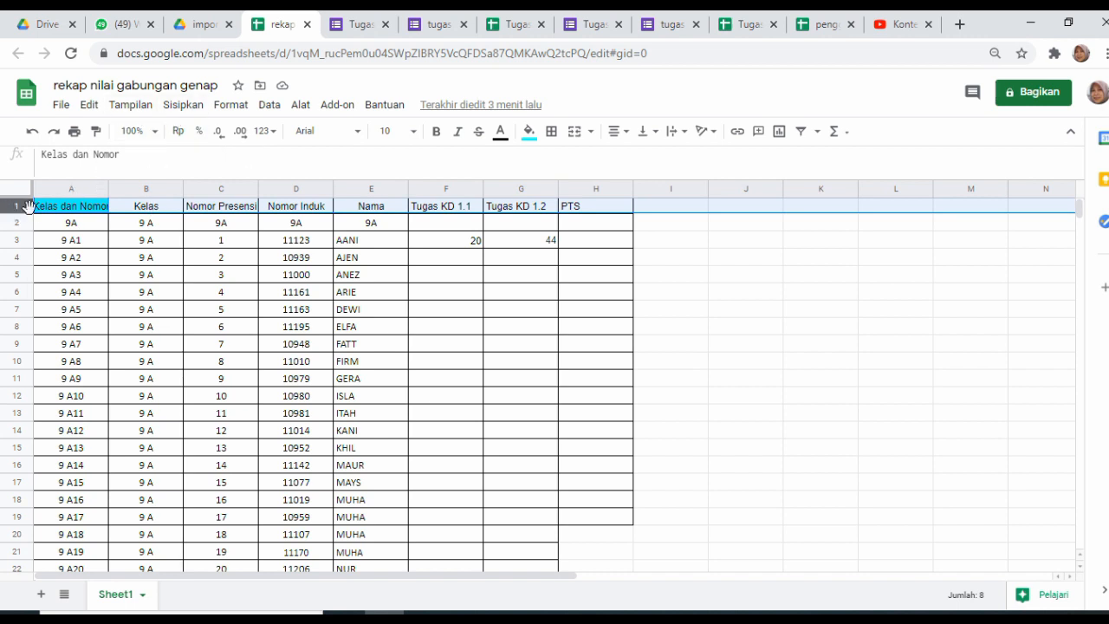
{"action": "left_click", "coordinate": [129, 111]}
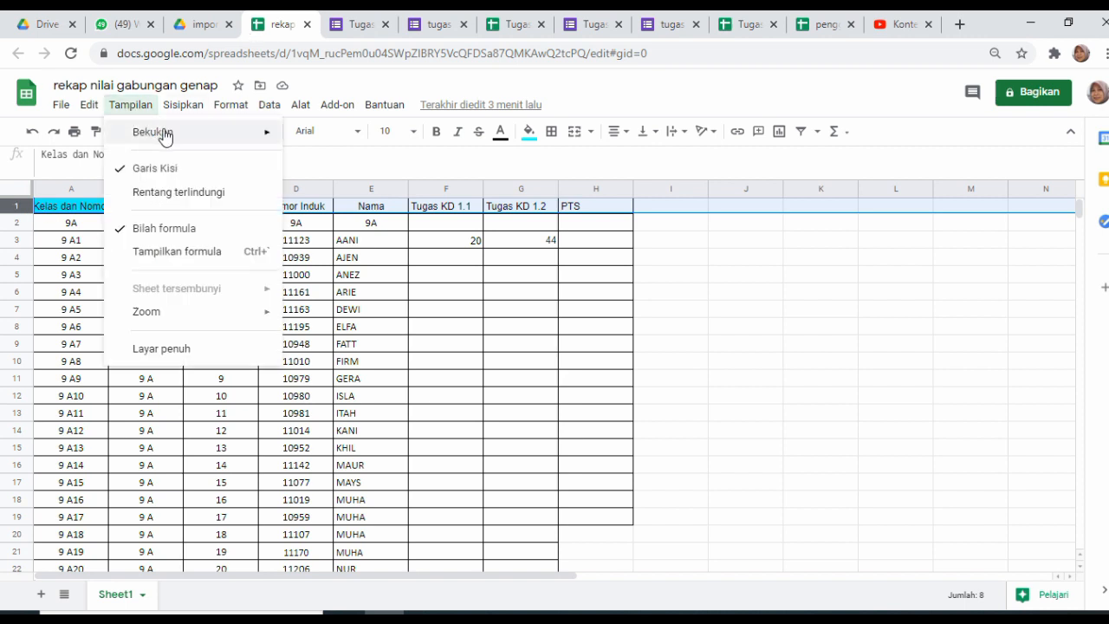
{"action": "mouse_move", "coordinate": [165, 135]}
{"action": "left_click", "coordinate": [368, 210]}
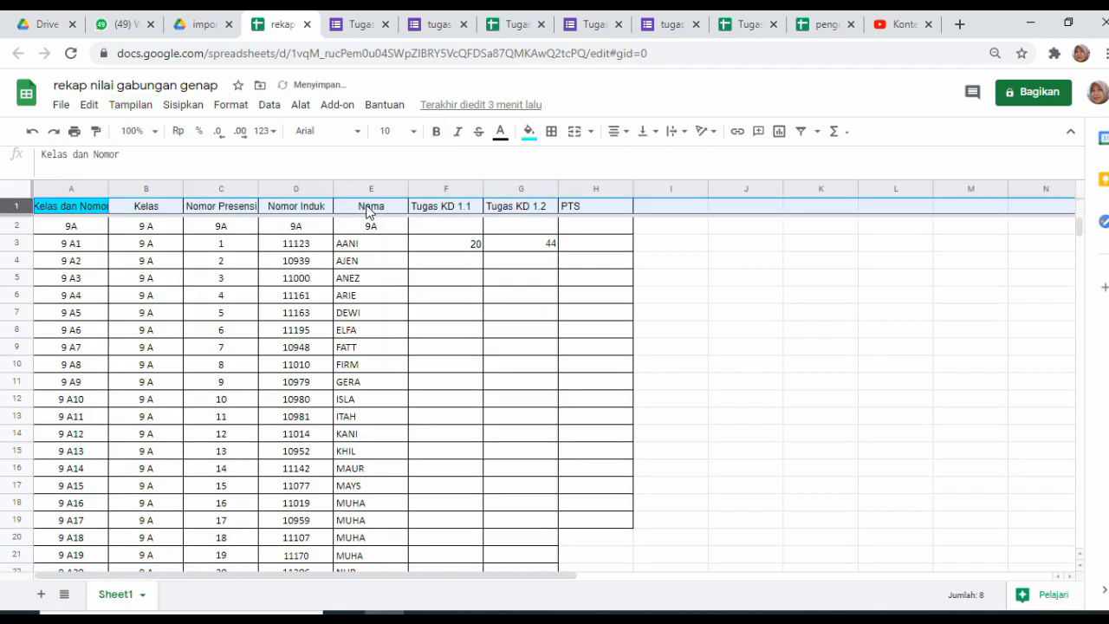
Look through the class lists under the frozen header and examine the Tugas KD 1.2 formula for 9 E14
{"action": "left_click", "coordinate": [479, 329]}
{"action": "key", "text": "Page_Down"}
{"action": "key", "text": "Page_Down"}
{"action": "key", "text": "Page_Down"}
{"action": "key", "text": "Page_Down"}
{"action": "key", "text": "Page_Down"}
{"action": "key", "text": "Page_Down"}
{"action": "key", "text": "Page_Down"}
{"action": "key", "text": "Page_Down"}
{"action": "key", "text": "Page_Down"}
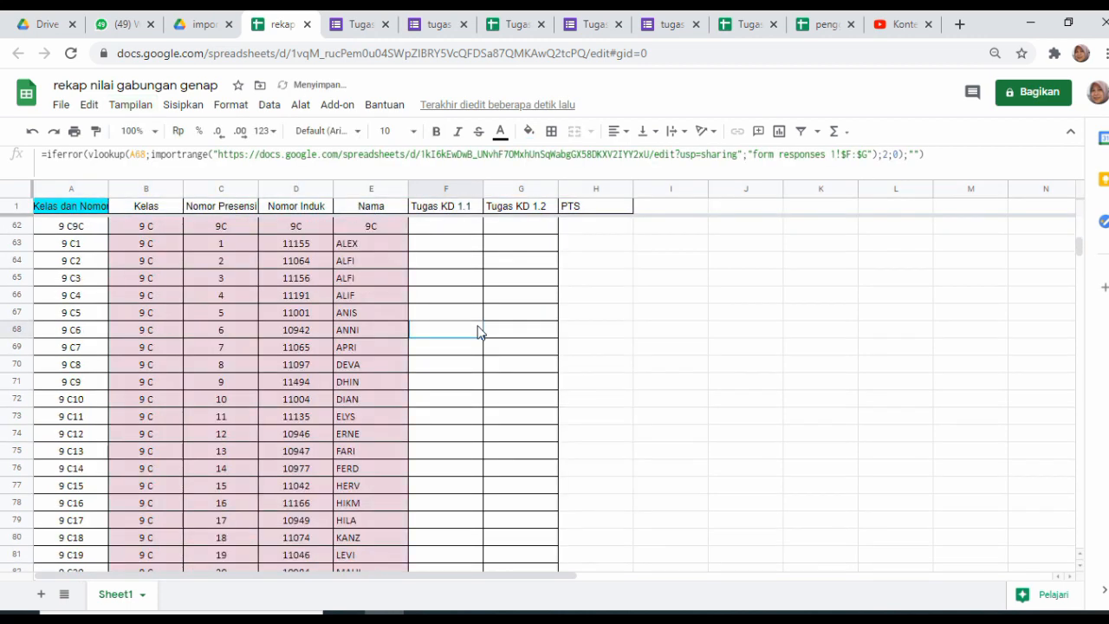
{"action": "key", "text": "Page_Down"}
{"action": "key", "text": "Page_Down"}
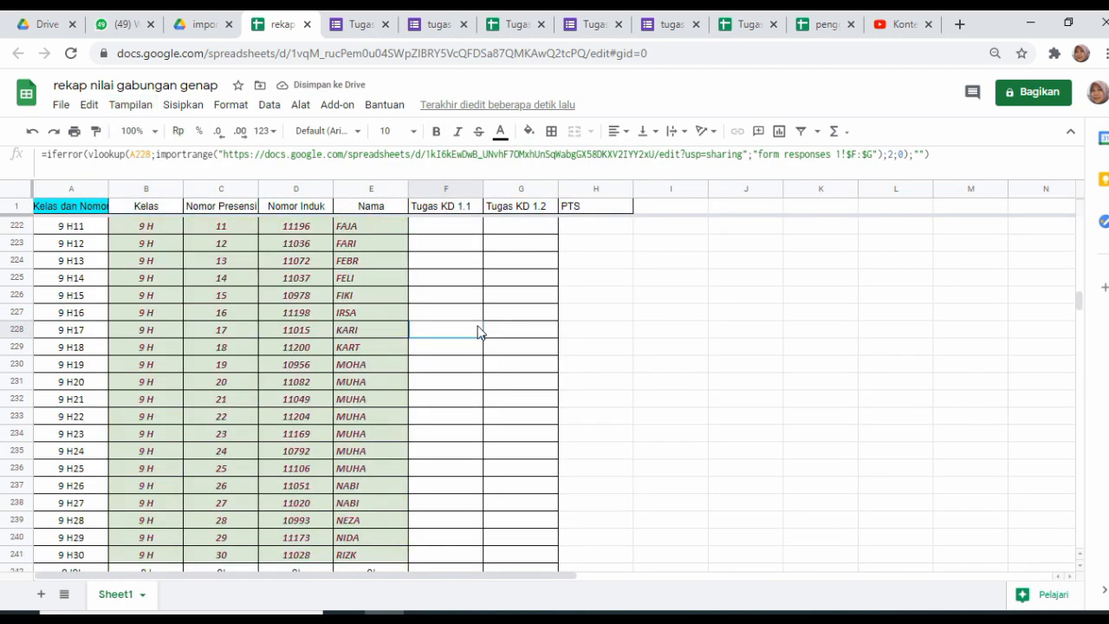
{"action": "key", "text": "Page_Up"}
{"action": "key", "text": "Page_Up"}
{"action": "key", "text": "Page_Up"}
{"action": "key", "text": "Page_Up"}
{"action": "key", "text": "Page_Up"}
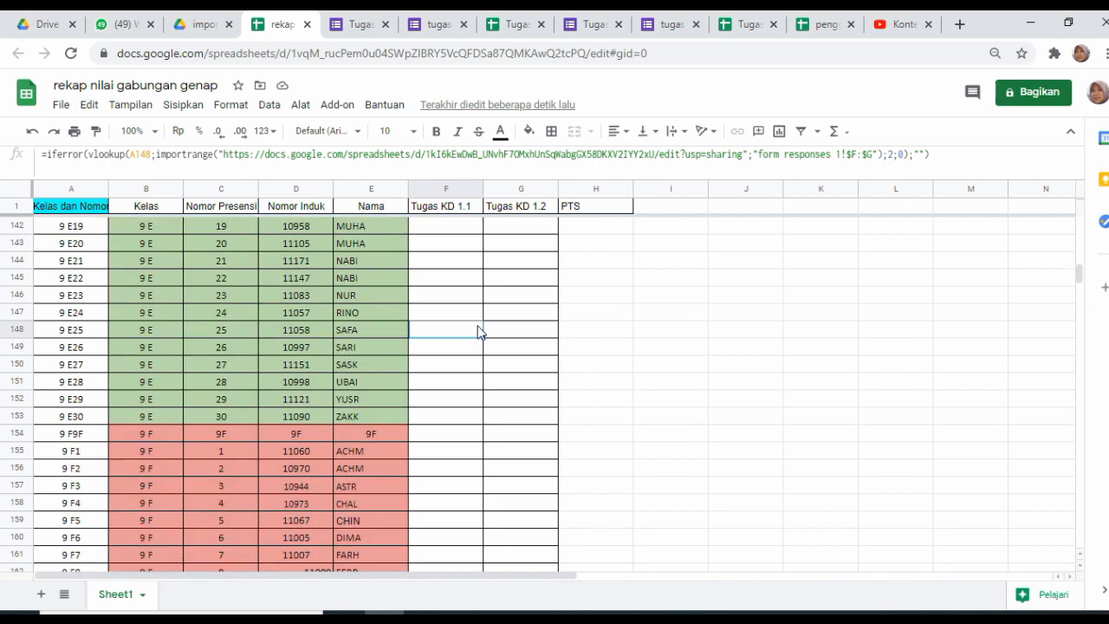
{"action": "left_click", "coordinate": [523, 485]}
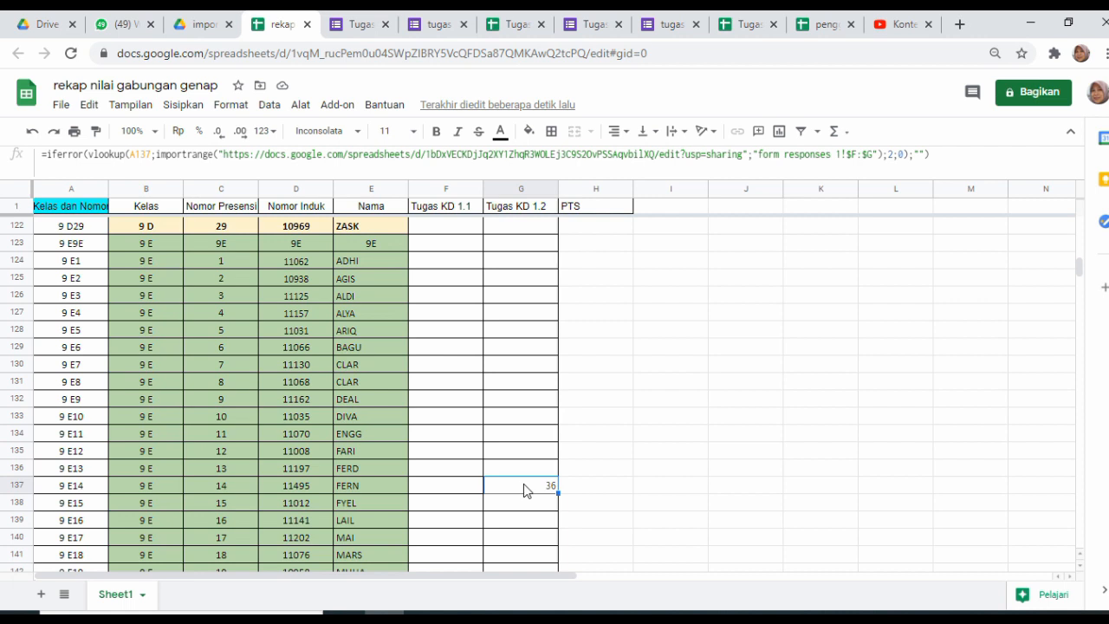
In row 2 of Tugas KD 1.1 (Respons), replace the NAMA entry with the 9 E14 student's name
{"action": "left_click", "coordinate": [465, 484]}
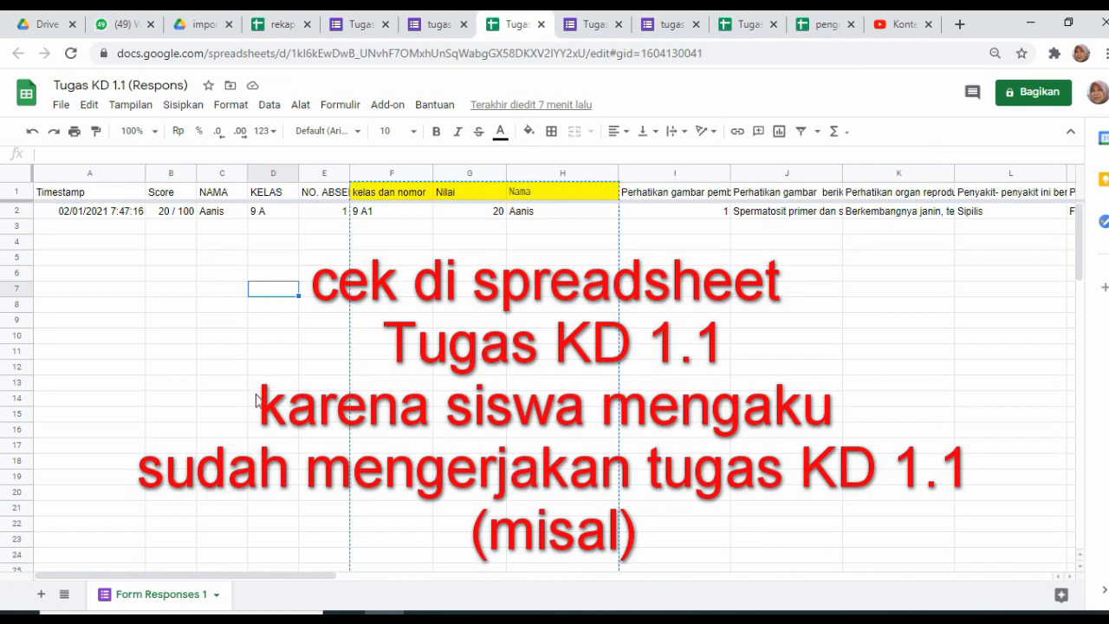
{"action": "left_click", "coordinate": [220, 217]}
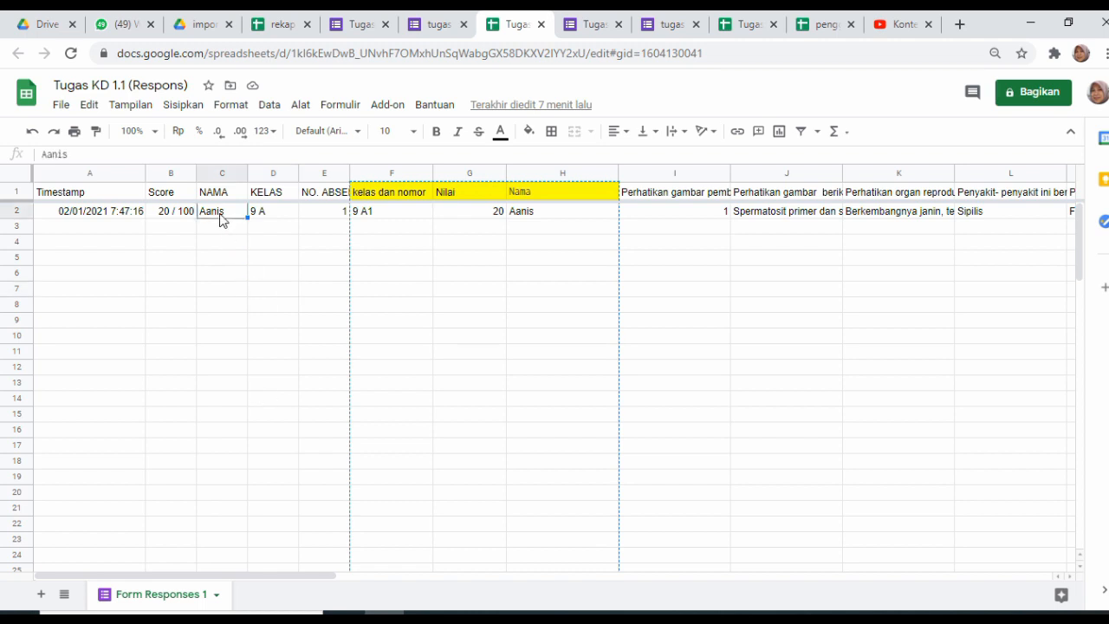
{"action": "type", "text": "Fern"}
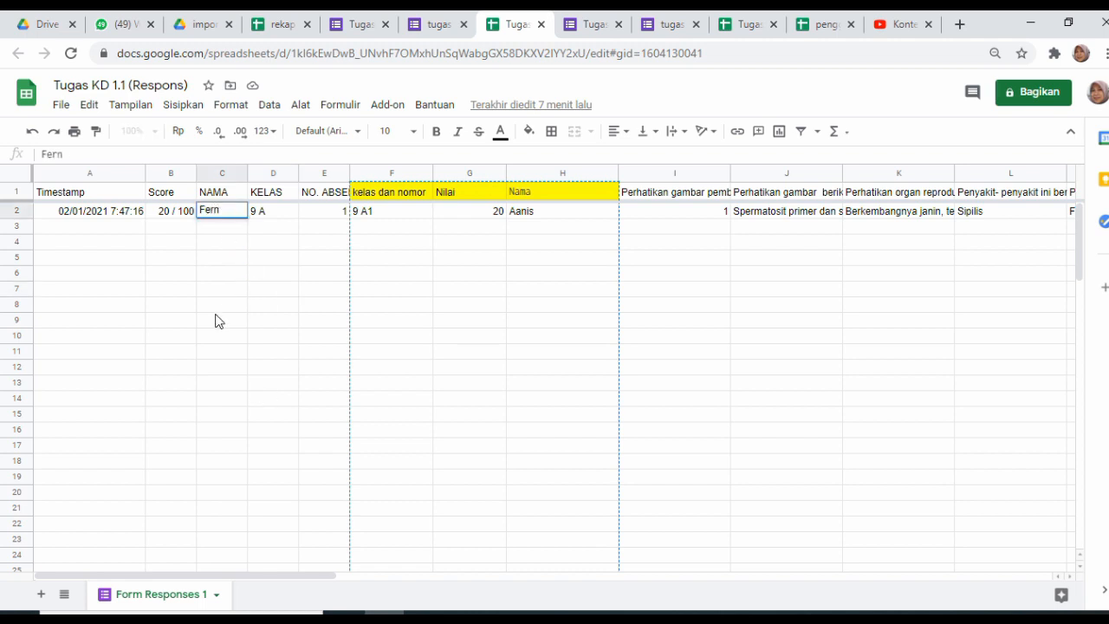
{"action": "left_click", "coordinate": [218, 320]}
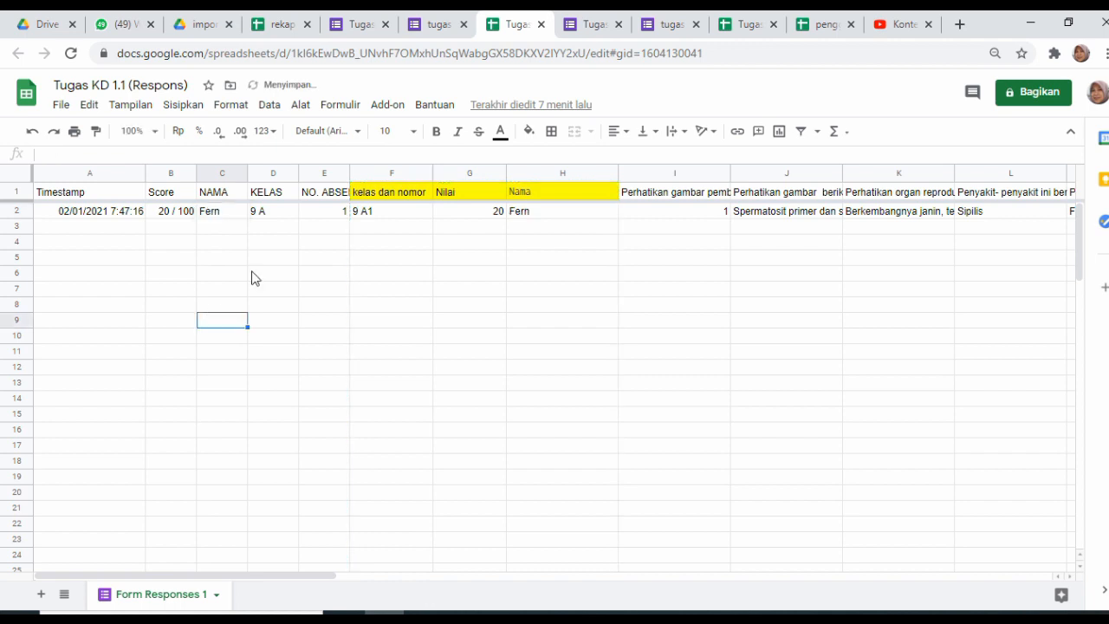
{"action": "left_click", "coordinate": [286, 217]}
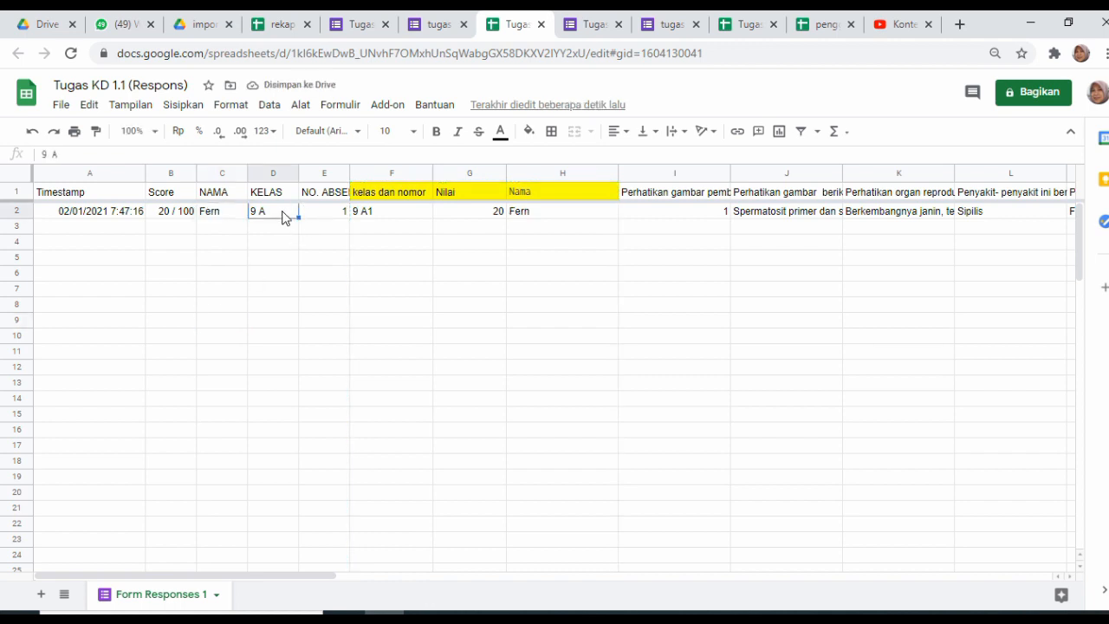
{"action": "left_click", "coordinate": [332, 218]}
{"action": "left_click", "coordinate": [317, 288]}
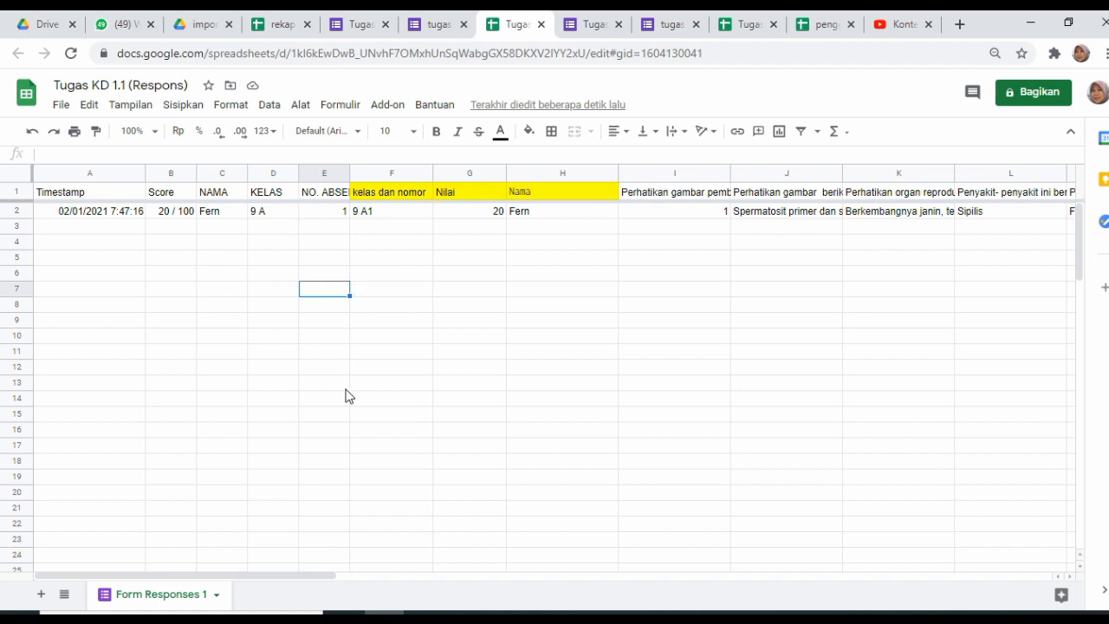
Search Tugas KD 1.1 (Respons) for the 9 E14 student's name and examine the matching response row
{"action": "key", "text": "ctrl+f"}
{"action": "type", "text": "fern"}
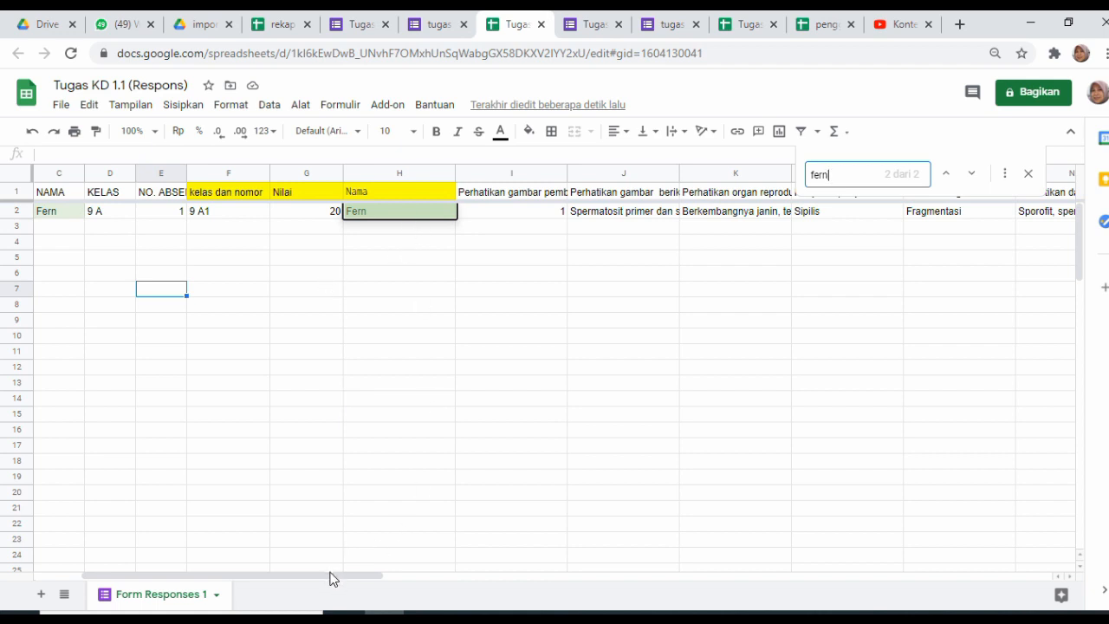
{"action": "left_click_drag", "start_coordinate": [334, 569], "coordinate": [91, 587]}
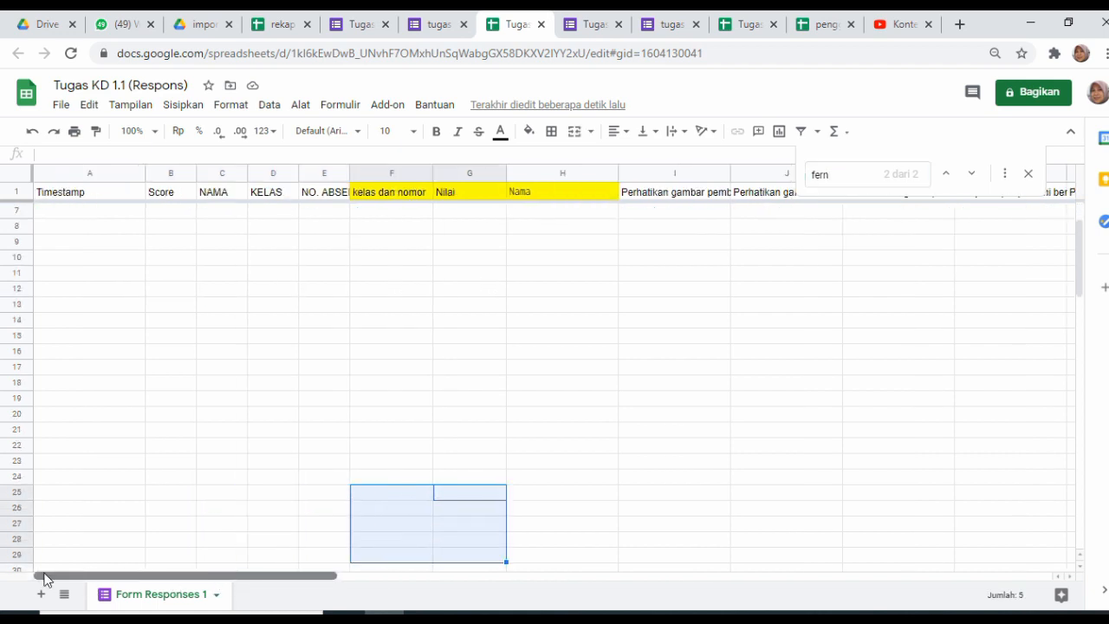
{"action": "left_click", "coordinate": [302, 333]}
{"action": "scroll", "coordinate": [302, 329], "scroll_direction": "up", "scroll_amount": 2}
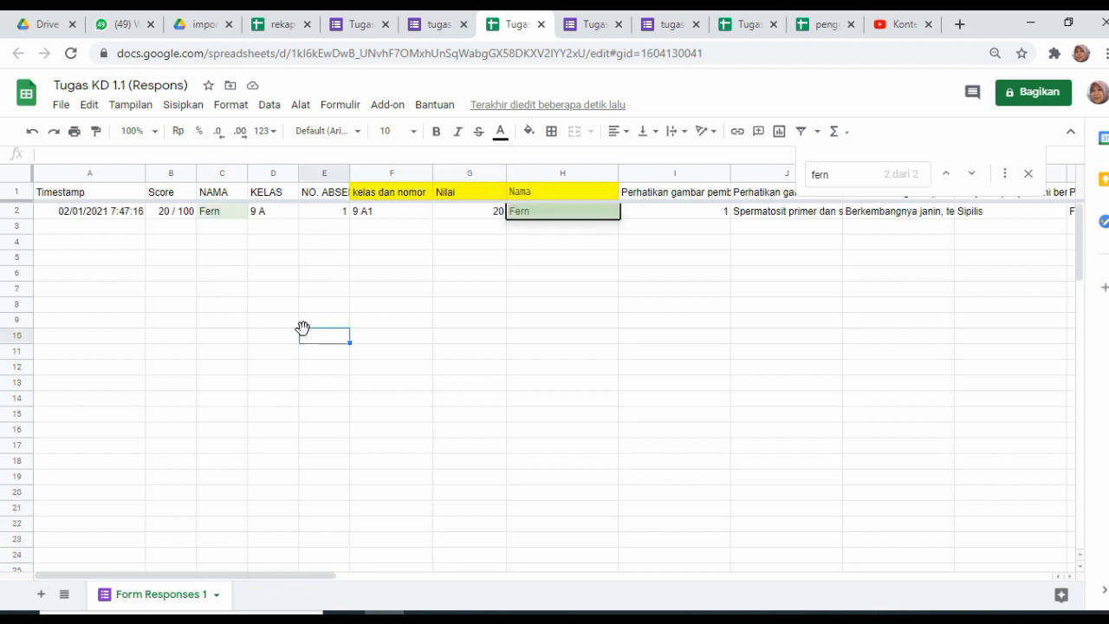
{"action": "left_click", "coordinate": [273, 263]}
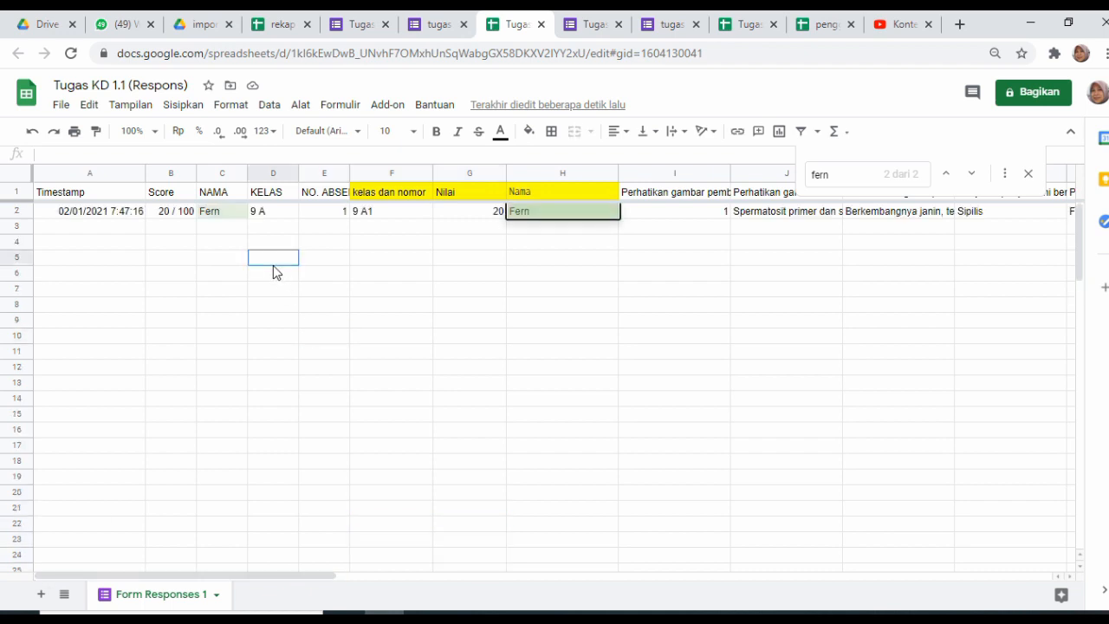
Set the response's KELAS to 9 E and its attendance number to 14 in Tugas KD 1.1 (Respons)
{"action": "left_click", "coordinate": [271, 210]}
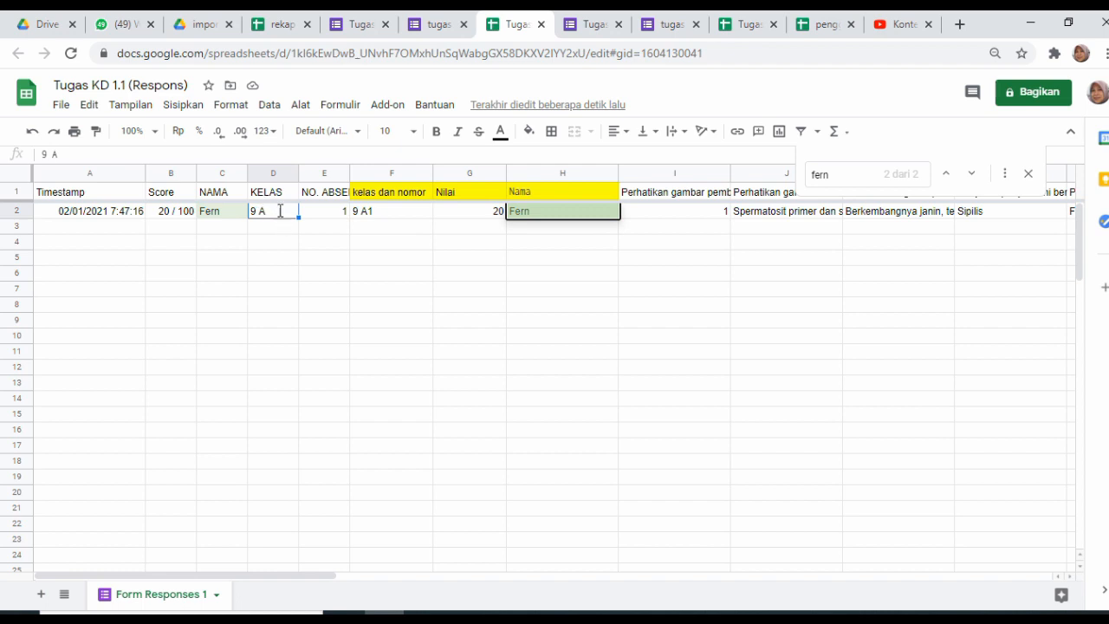
{"action": "type", "text": "9 E"}
{"action": "left_click", "coordinate": [336, 217]}
{"action": "type", "text": "14"}
{"action": "key", "text": "Return"}
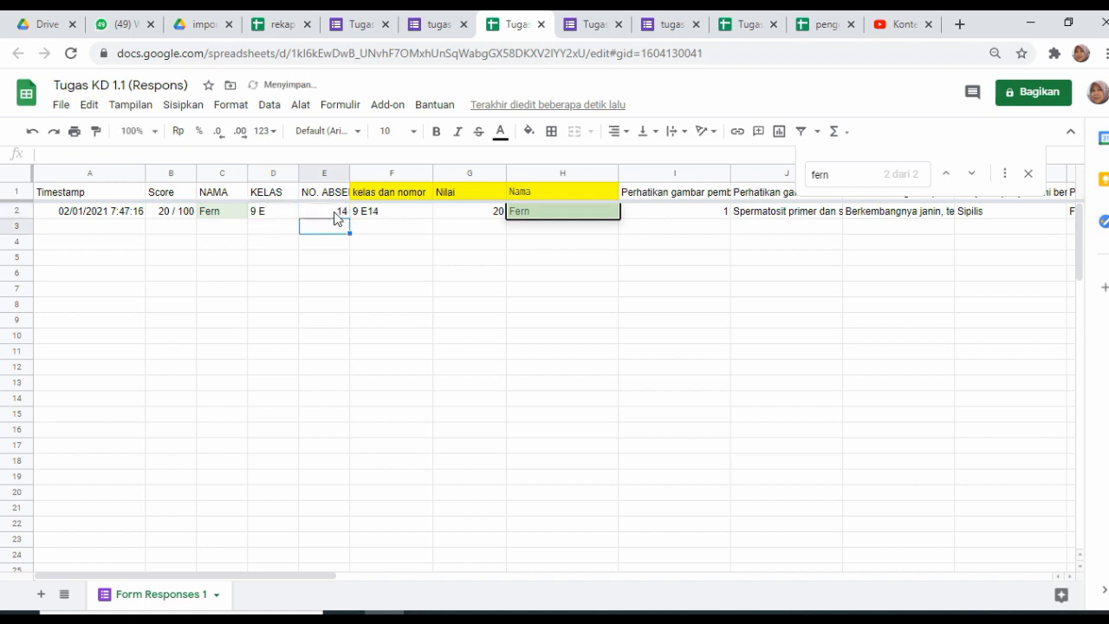
Check the 9 E14 scores in rekap nilai gabungan genap and examine the 9 A1 row's Tugas and PTS cells
{"action": "left_click", "coordinate": [278, 32]}
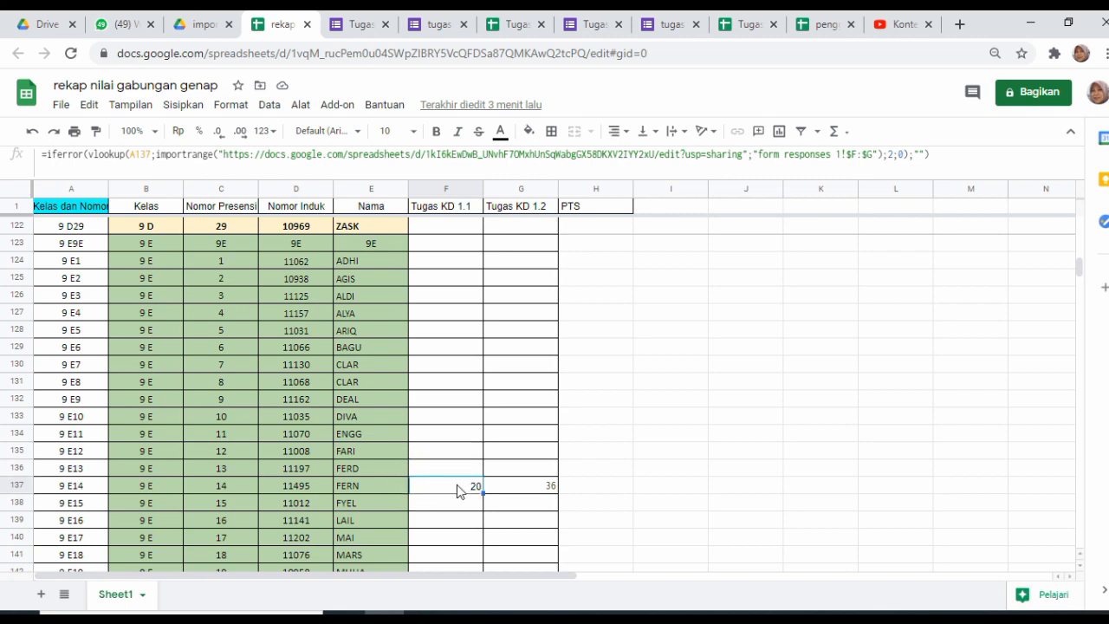
{"action": "key", "text": "ctrl+Up"}
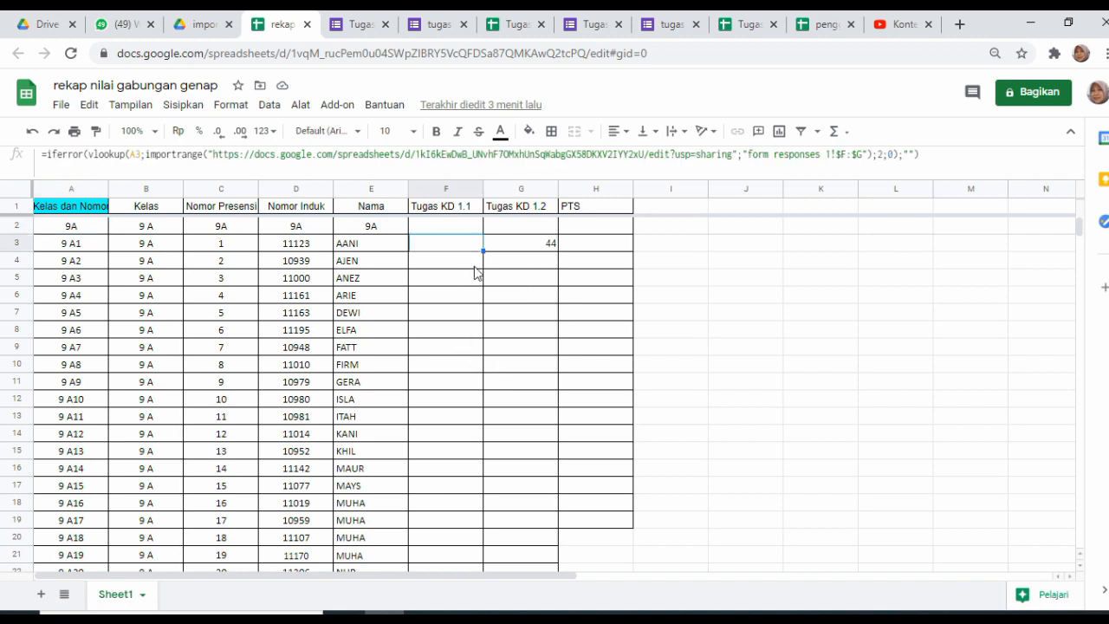
{"action": "left_click", "coordinate": [466, 383]}
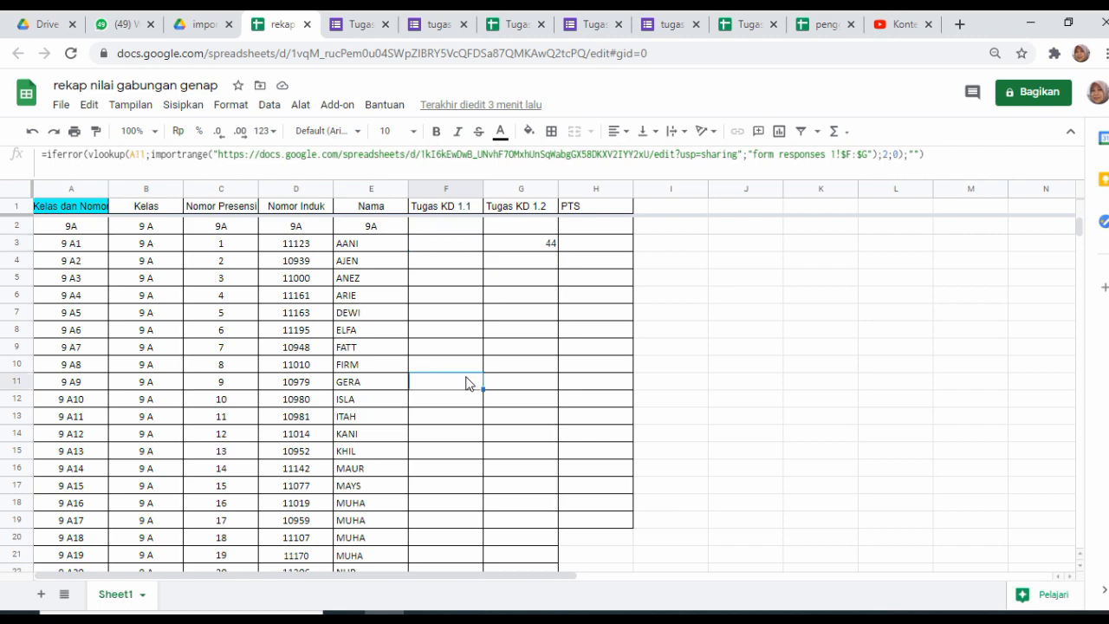
{"action": "left_click", "coordinate": [588, 346]}
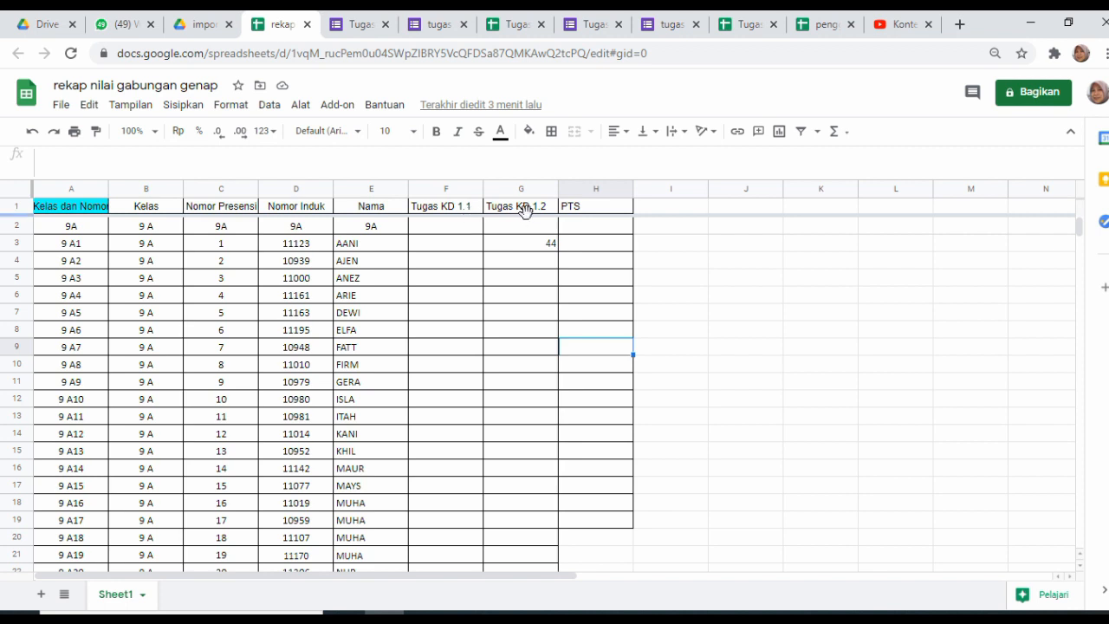
{"action": "left_click", "coordinate": [580, 246]}
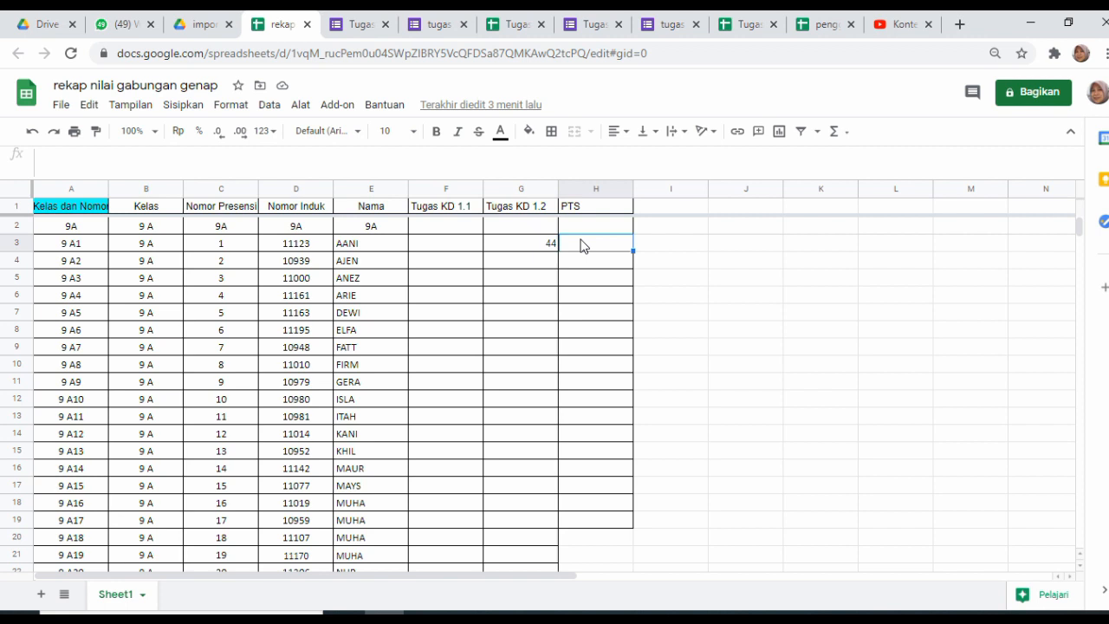
{"action": "left_click", "coordinate": [536, 248]}
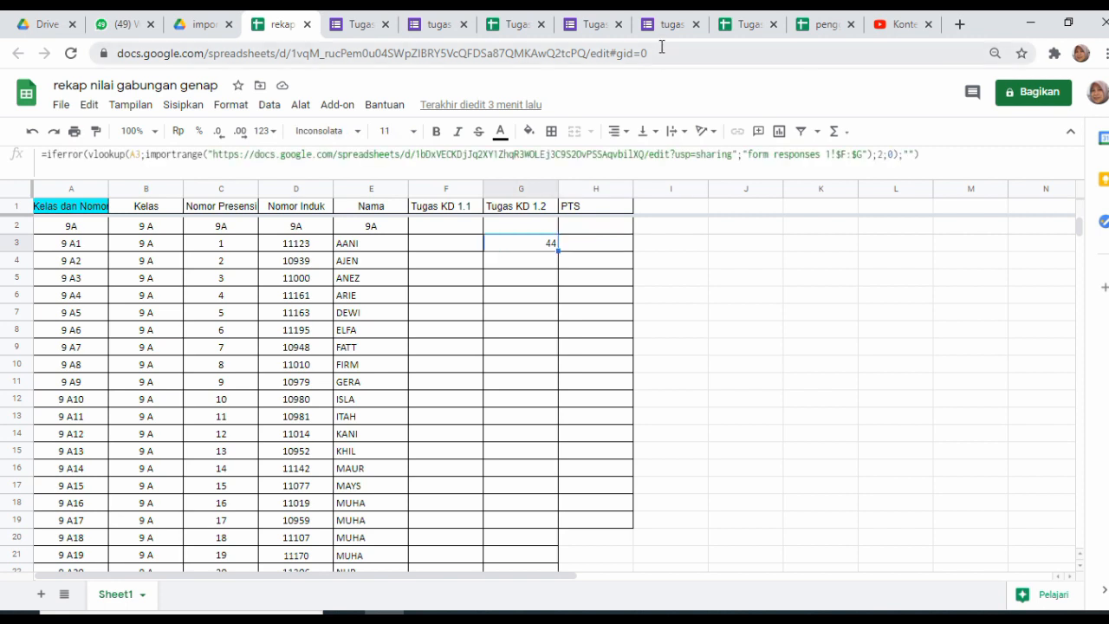
Review the files in the importrange 2 januari 2021 Drive folder and compare Tugas KD 1.1 (Respons) with the rekap sheet
{"action": "left_click", "coordinate": [205, 26]}
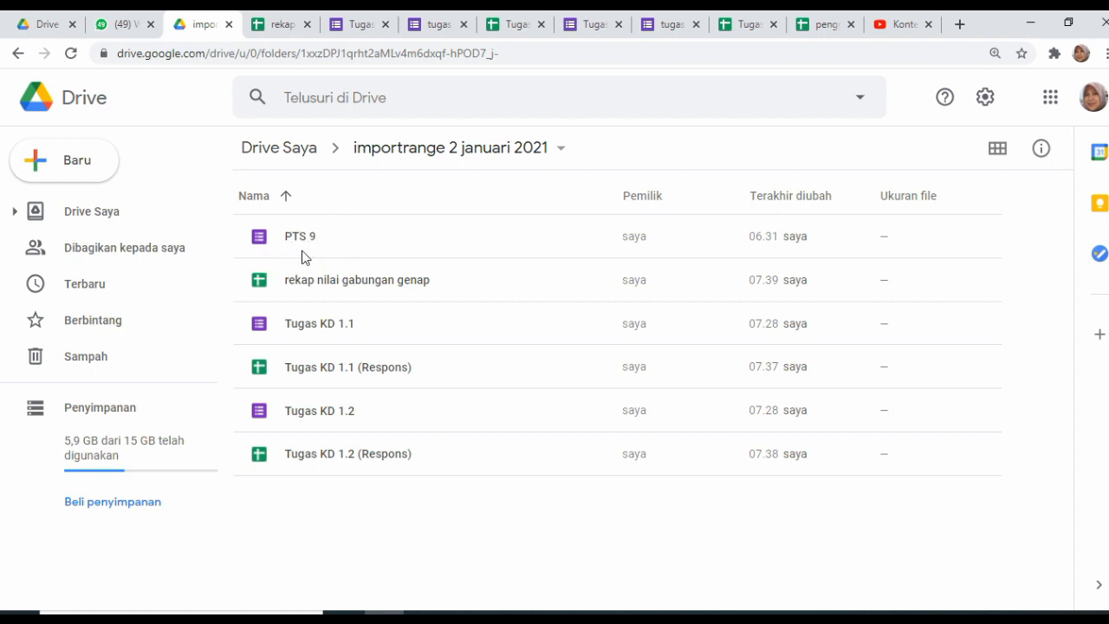
{"action": "left_click", "coordinate": [517, 24]}
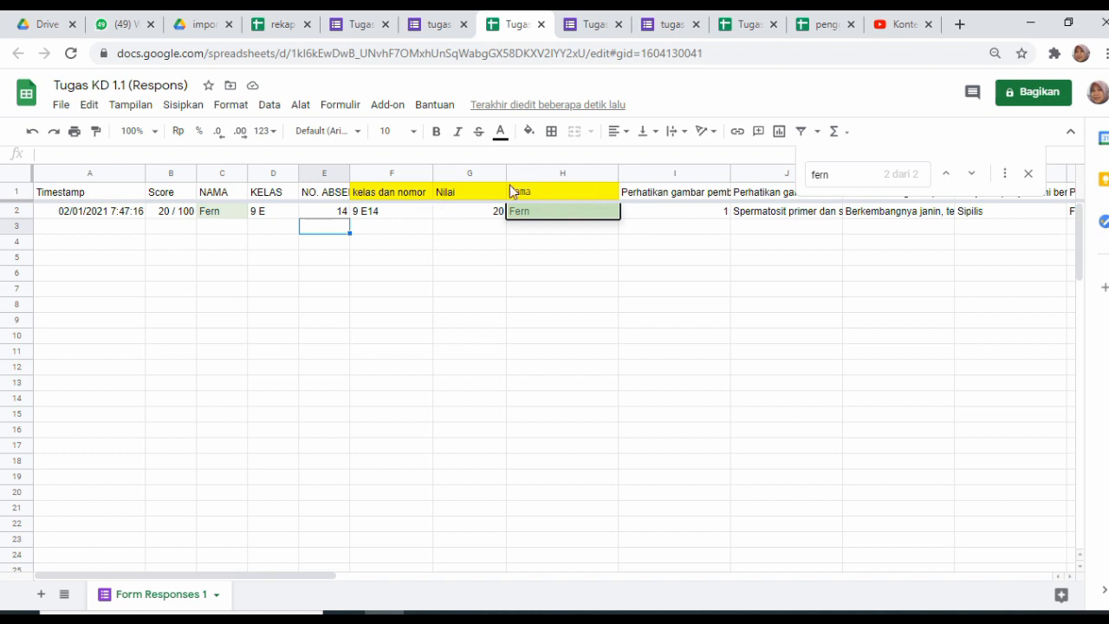
{"action": "left_click", "coordinate": [280, 26]}
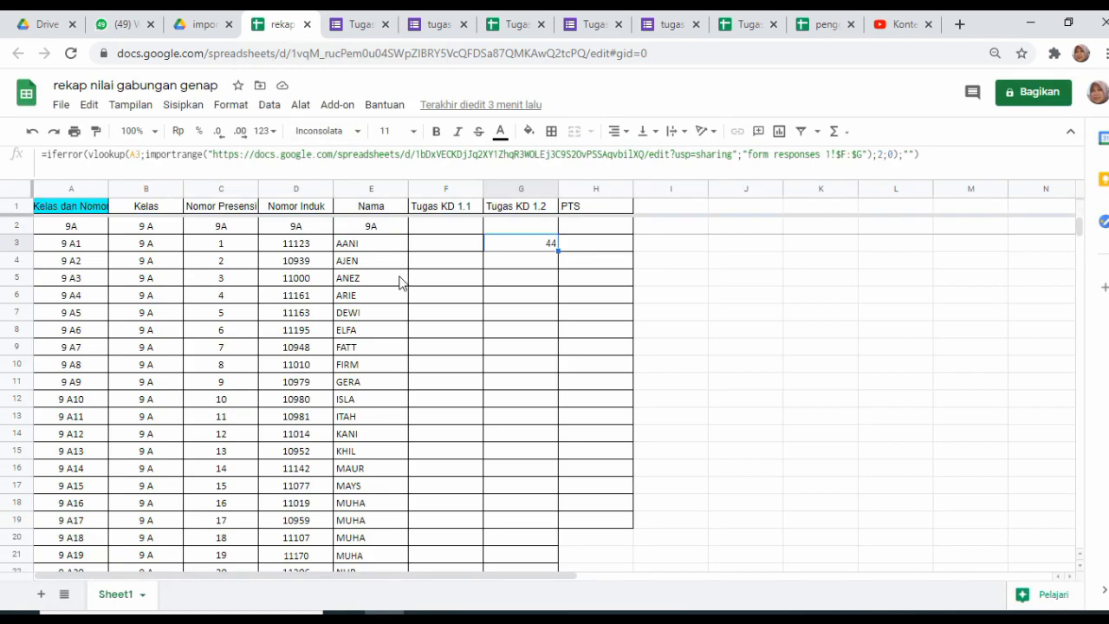
Change the NAMA entry in row 2 of Tugas KD 1.1 (Respons) to the 9 A1 student's name
{"action": "left_click", "coordinate": [513, 26]}
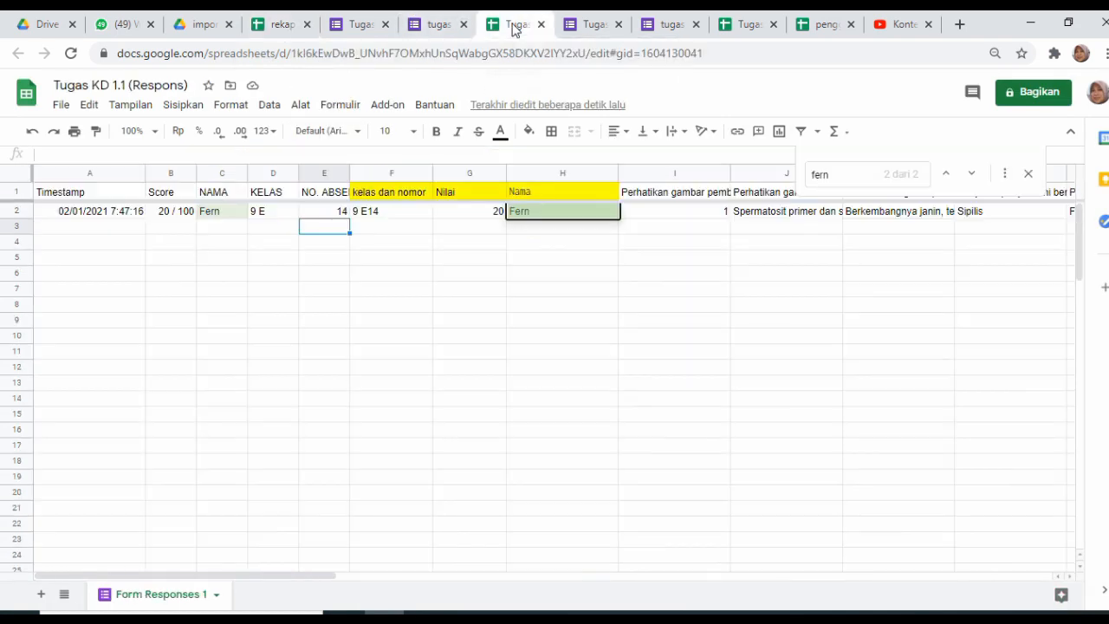
{"action": "left_click", "coordinate": [232, 217]}
{"action": "type", "text": "AAni"}
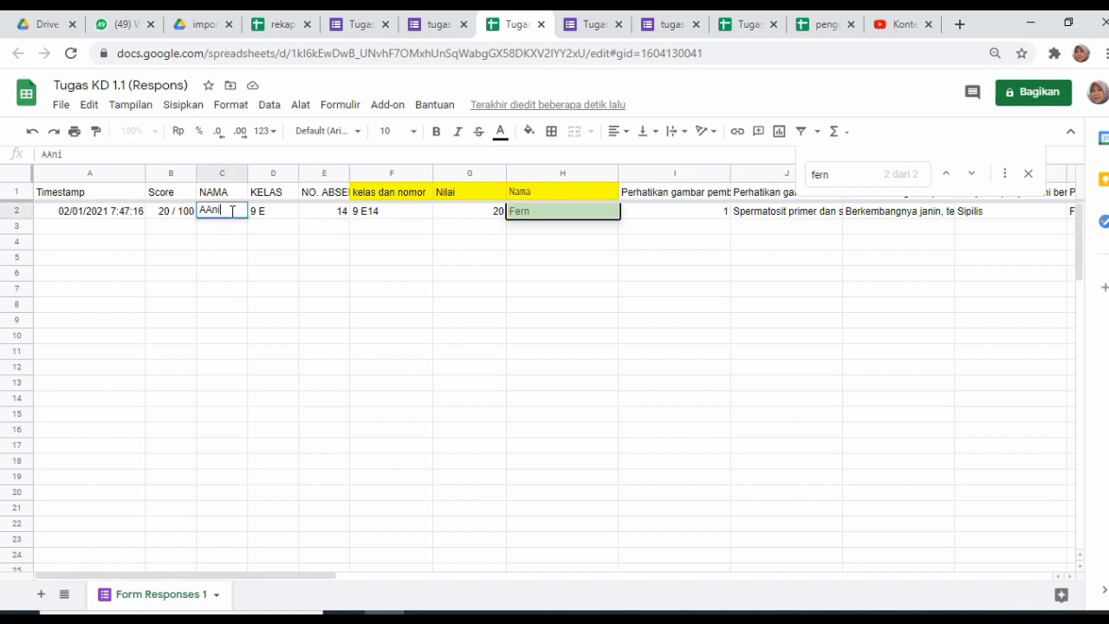
Set the response's KELAS to 9 A and its attendance number to 1 in Tugas KD 1.1 (Respons)
{"action": "left_click", "coordinate": [279, 212]}
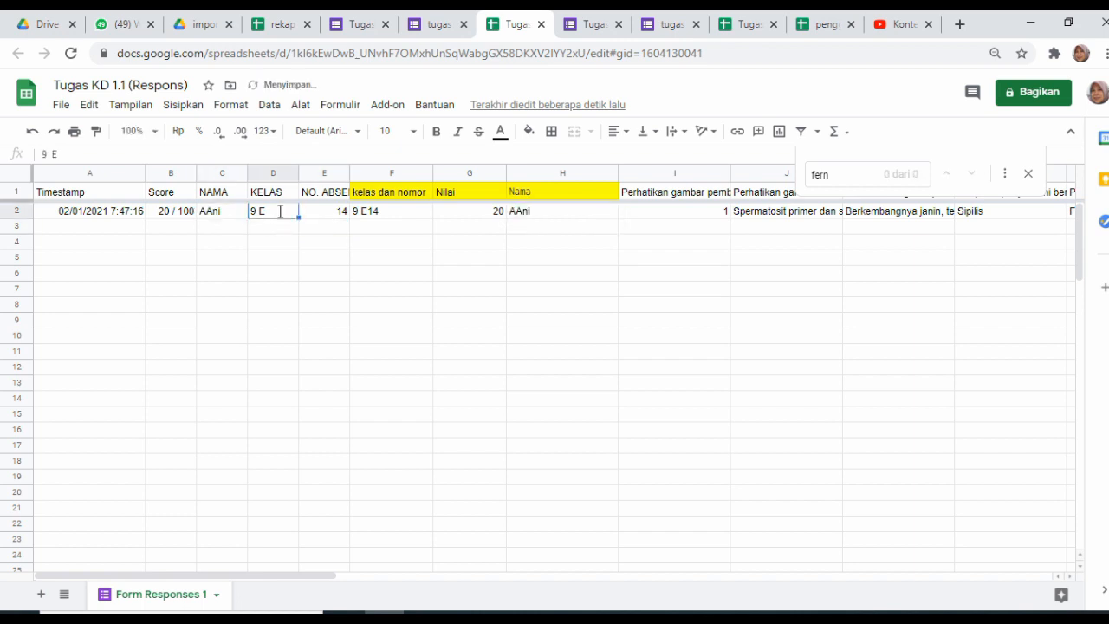
{"action": "double_click", "coordinate": [279, 212]}
{"action": "key", "text": "BackSpace"}
{"action": "key", "text": "BackSpace"}
{"action": "type", "text": "A"}
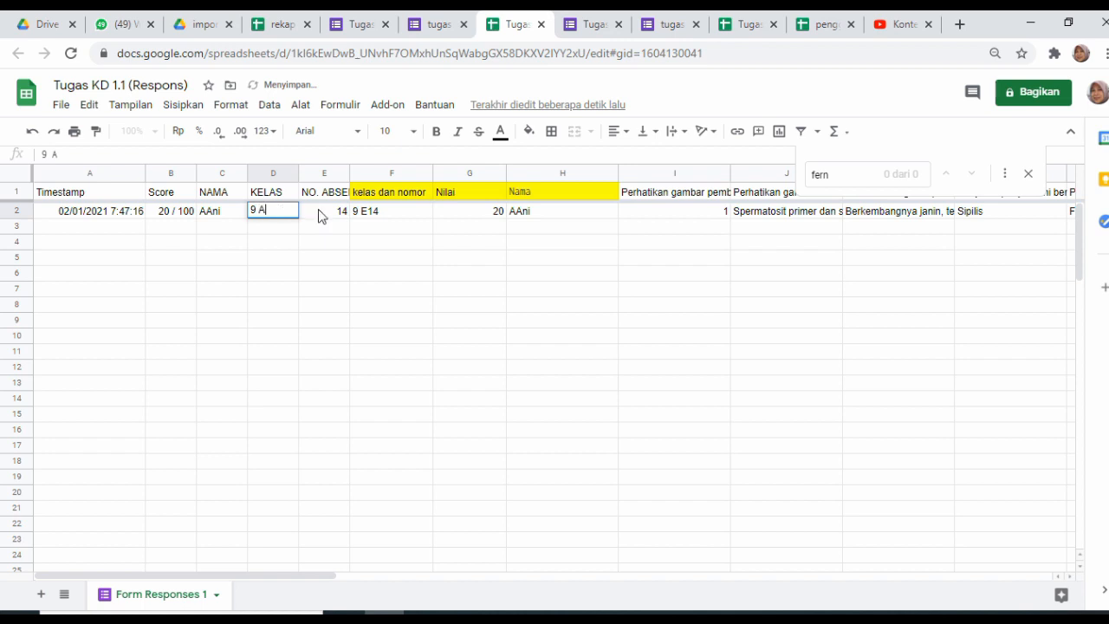
{"action": "left_click", "coordinate": [343, 212]}
{"action": "double_click", "coordinate": [342, 212]}
{"action": "key", "text": "BackSpace"}
{"action": "key", "text": "Return"}
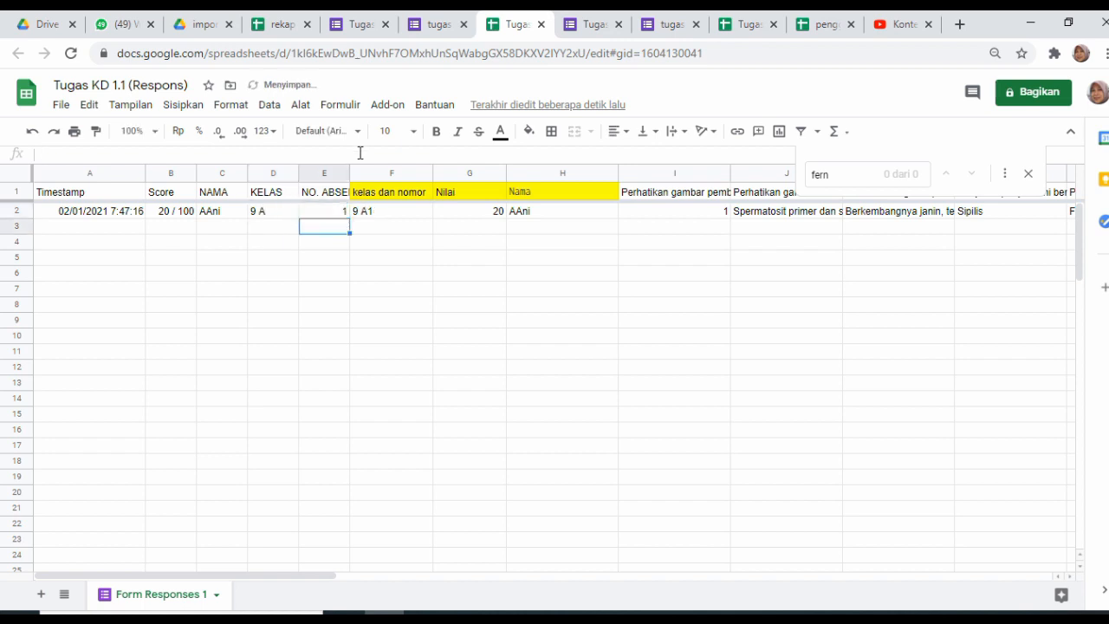
Check the 9 A1 scores for Tugas KD 1.1 and Tugas KD 1.2 in rekap nilai gabungan genap
{"action": "left_click", "coordinate": [280, 24]}
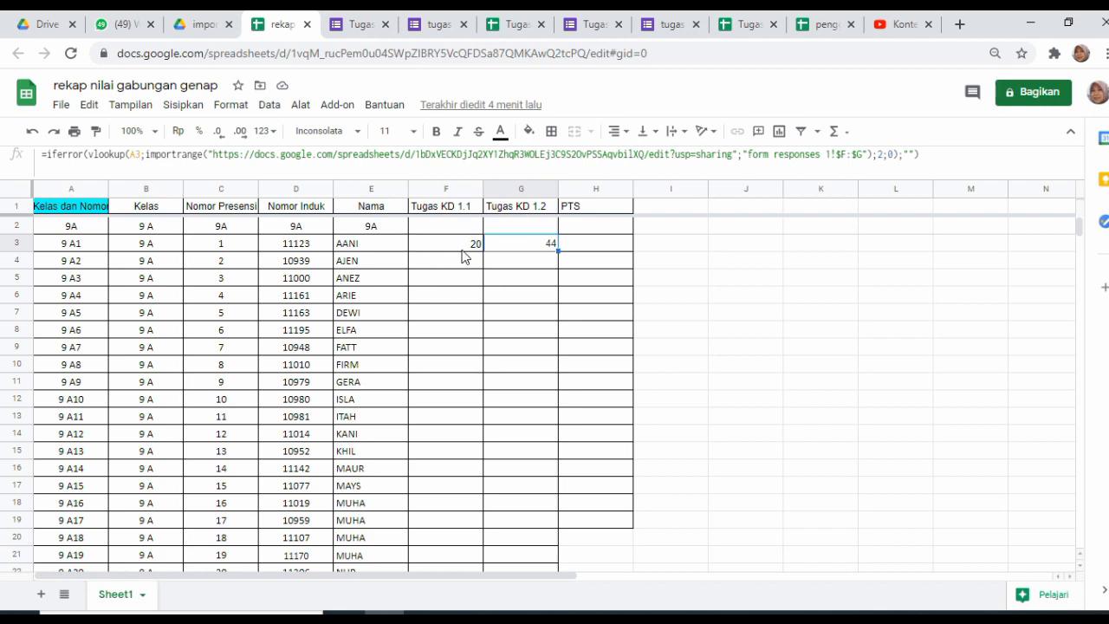
{"action": "left_click", "coordinate": [513, 298]}
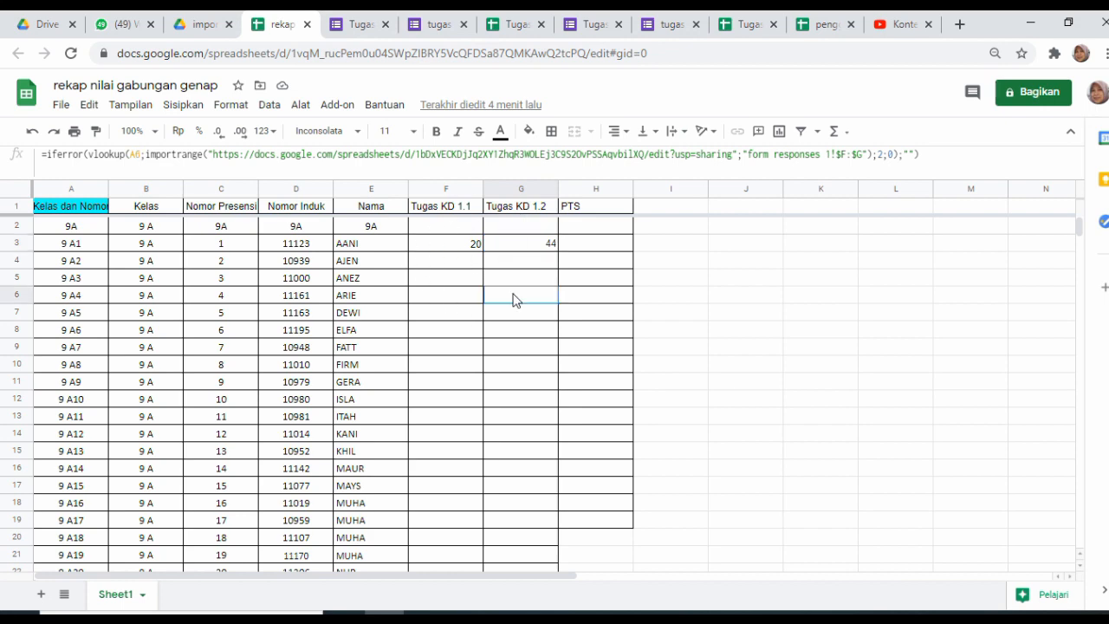
{"action": "left_click", "coordinate": [702, 301]}
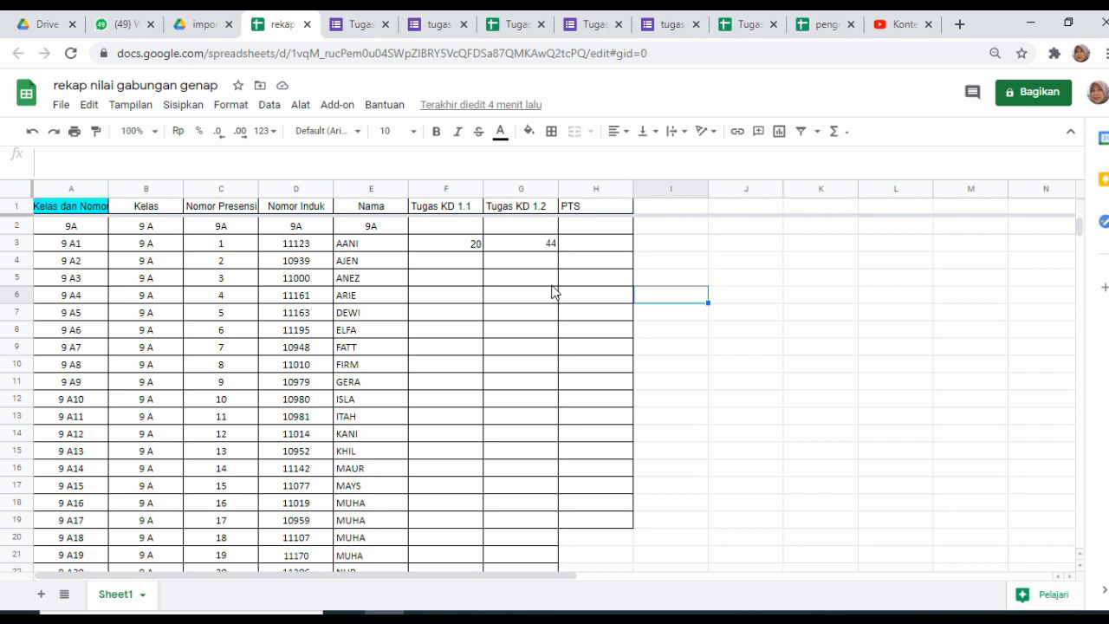
{"action": "left_click", "coordinate": [579, 382]}
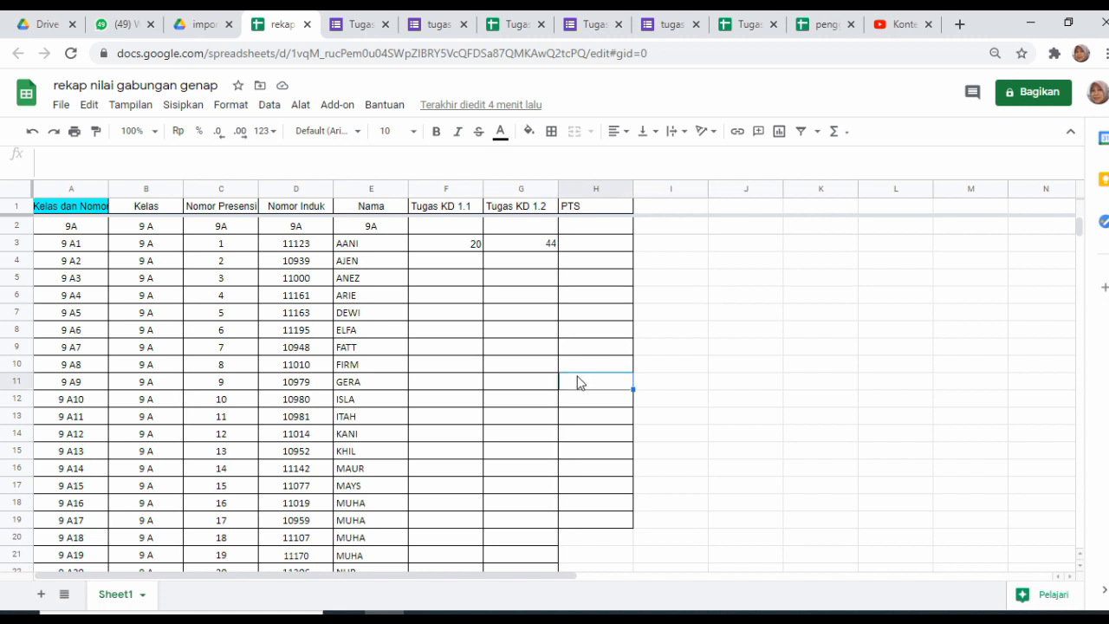